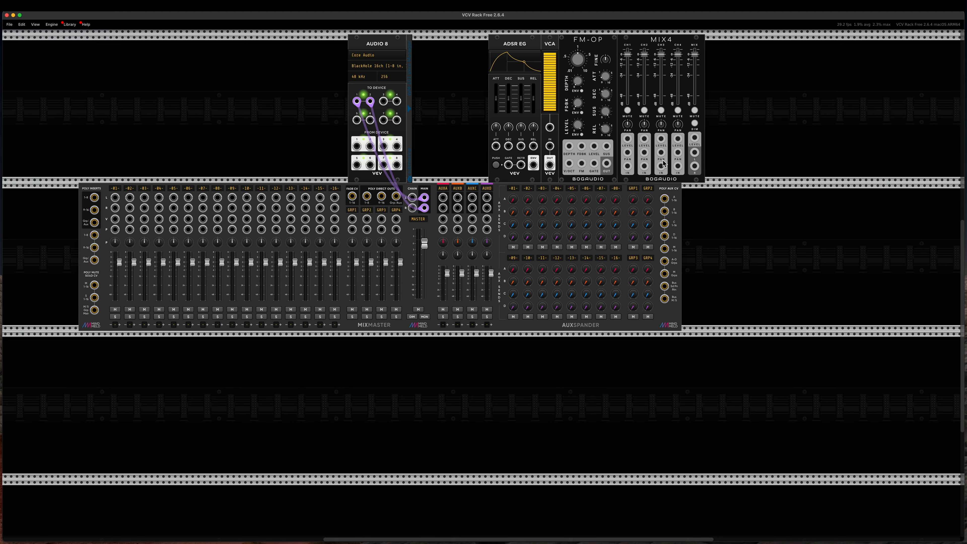
Step: Add the Trummor 2 drum synthesizer beside AUXSPANDER and the ochd LFO directly beside MIX4
right_click(773, 132)
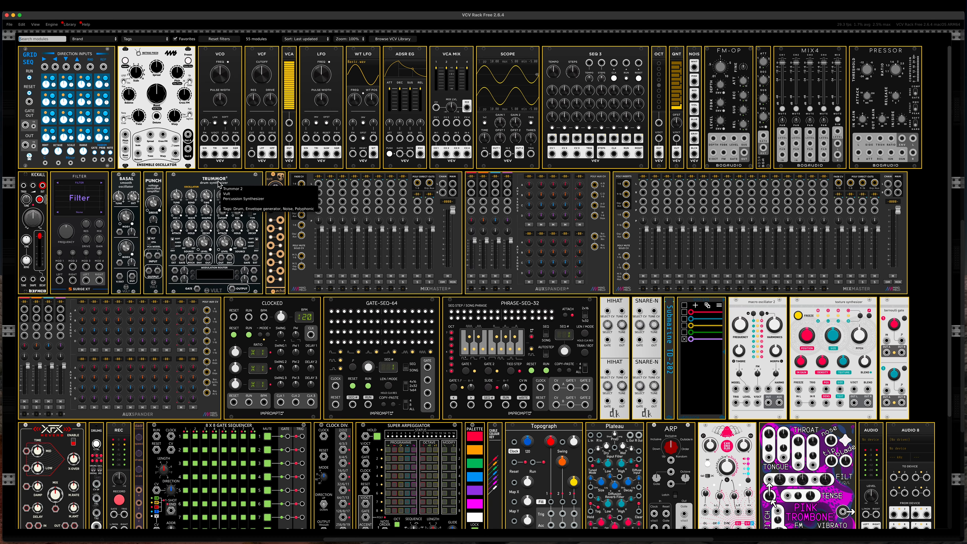
drag(218, 184, 750, 70)
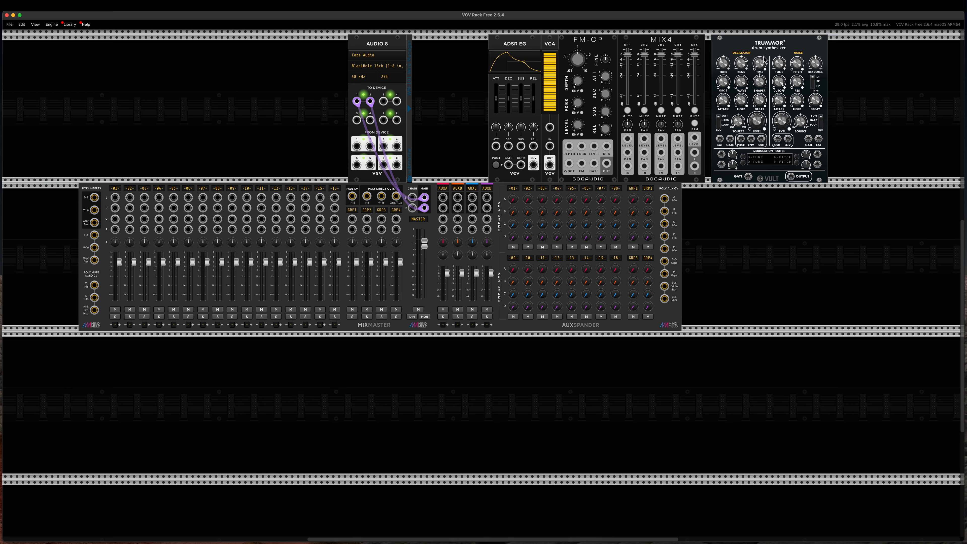
key(Return)
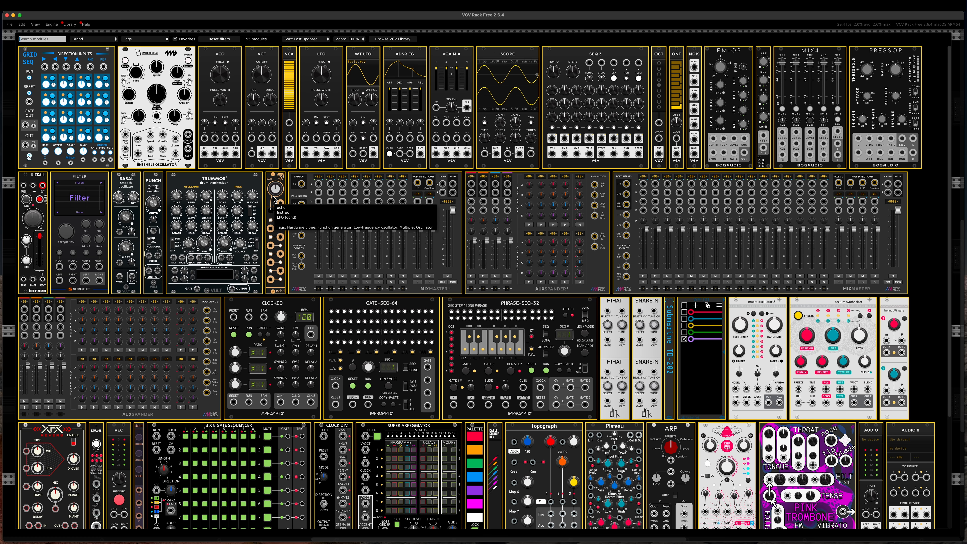
click(271, 175)
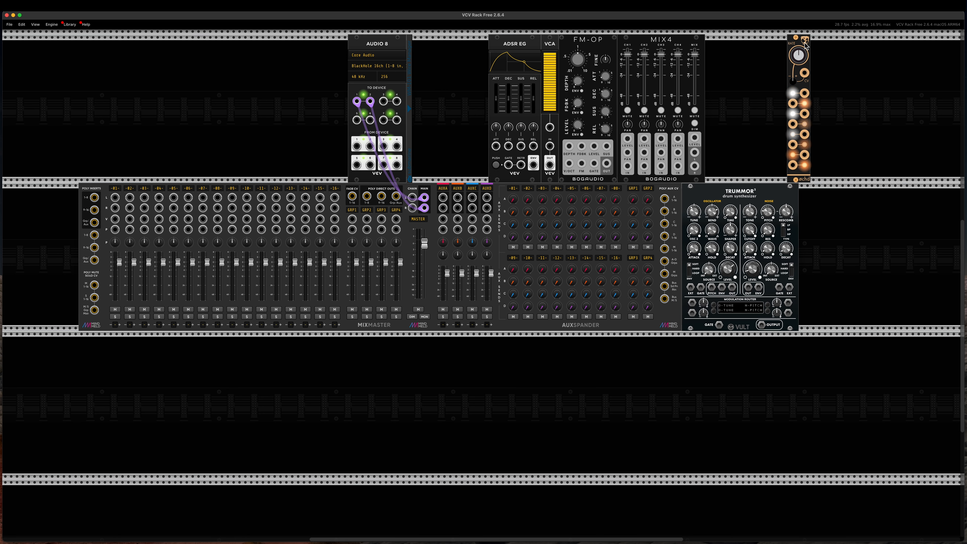
drag(806, 87, 724, 88)
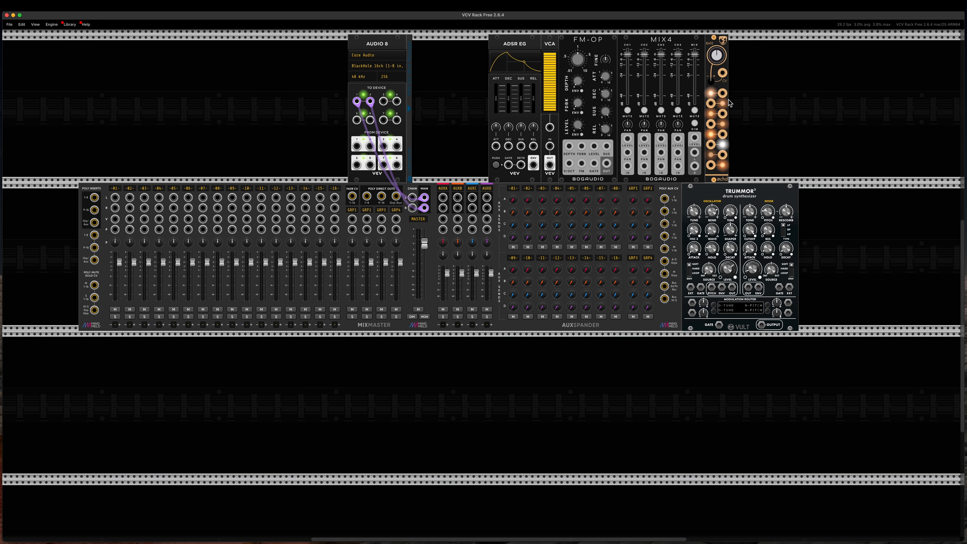
drag(717, 55, 776, 61)
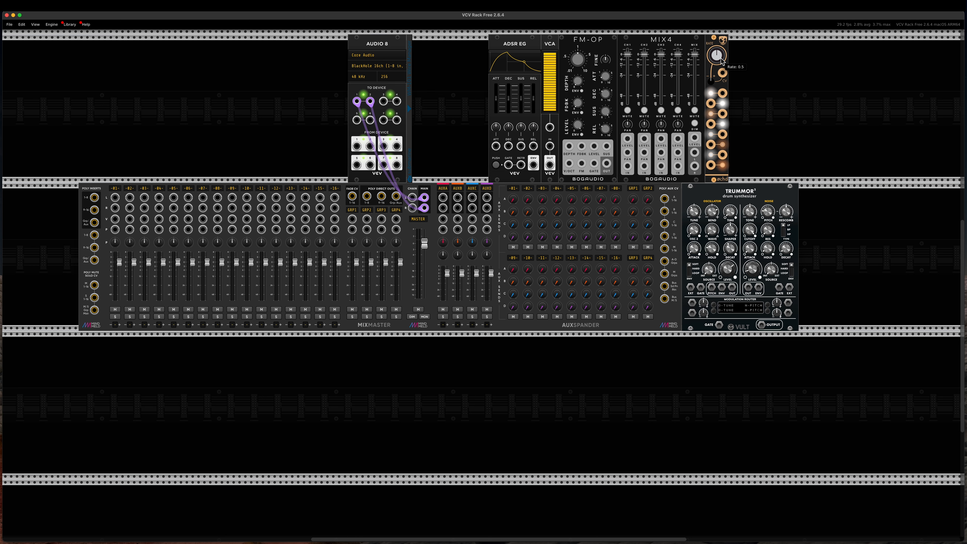
Step: Add the CLOCKED, GATE-SEQ-64 and PHRASE-SEQ-32 modules side by side in the row beneath MIXMASTER
right_click(769, 91)
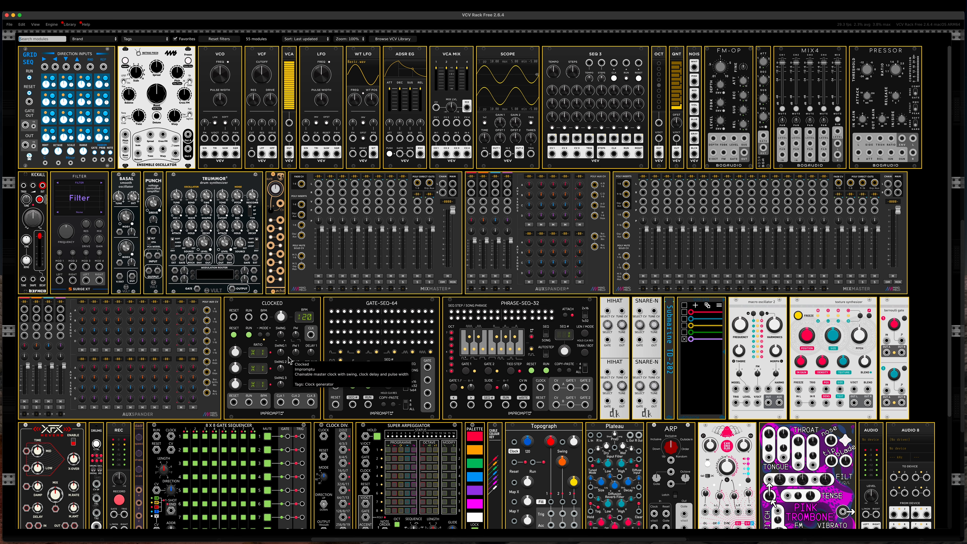
click(292, 320)
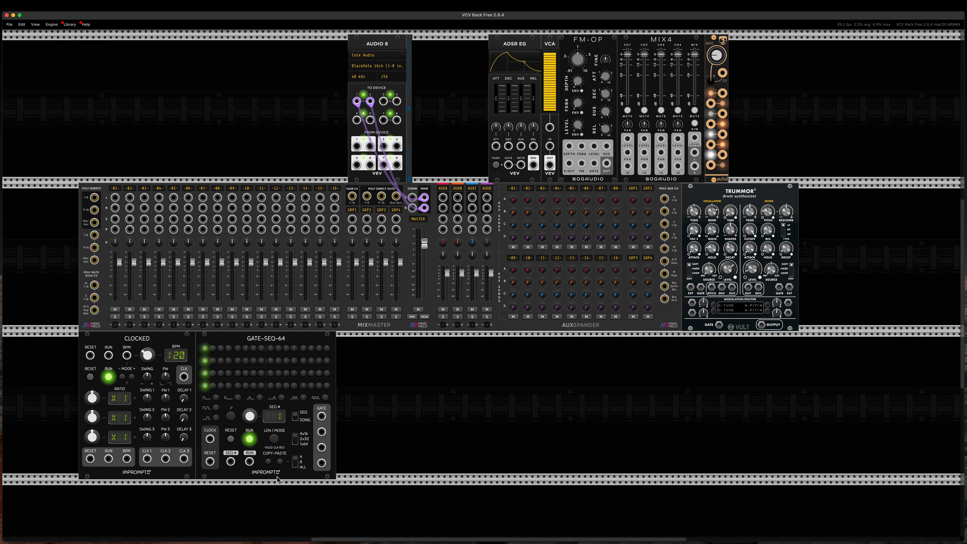
right_click(370, 341)
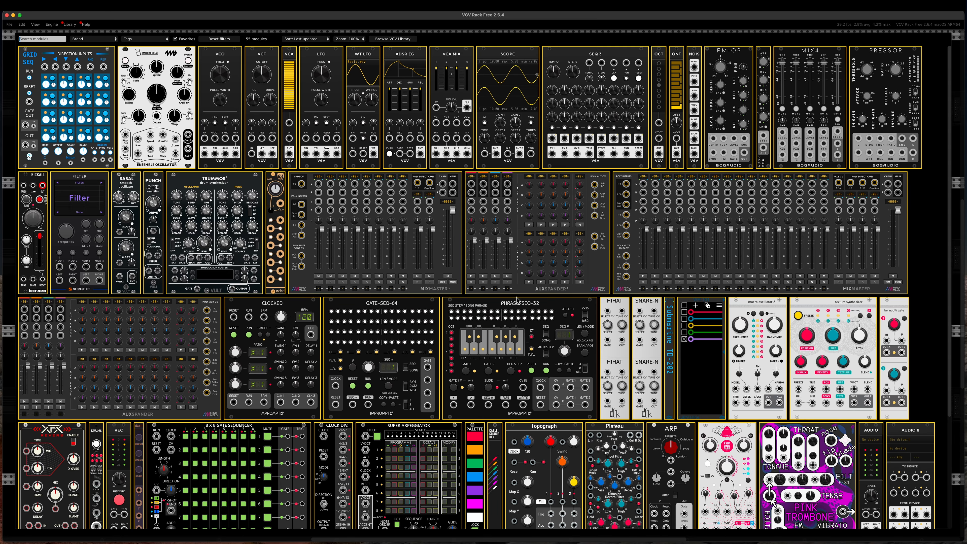
click(517, 307)
Step: Add the HIHAT drum module in the sequencer row beneath TRUMMOR 2
right_click(568, 354)
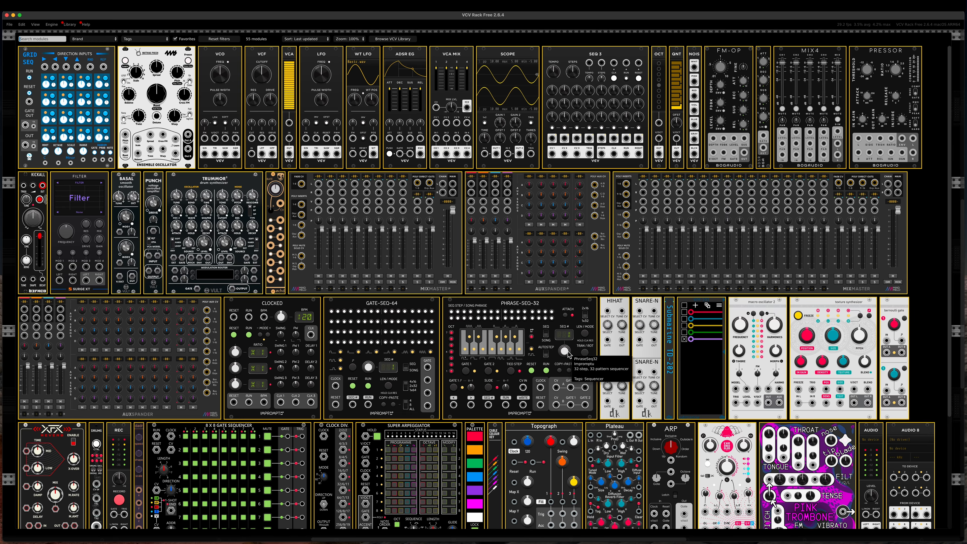
click(696, 322)
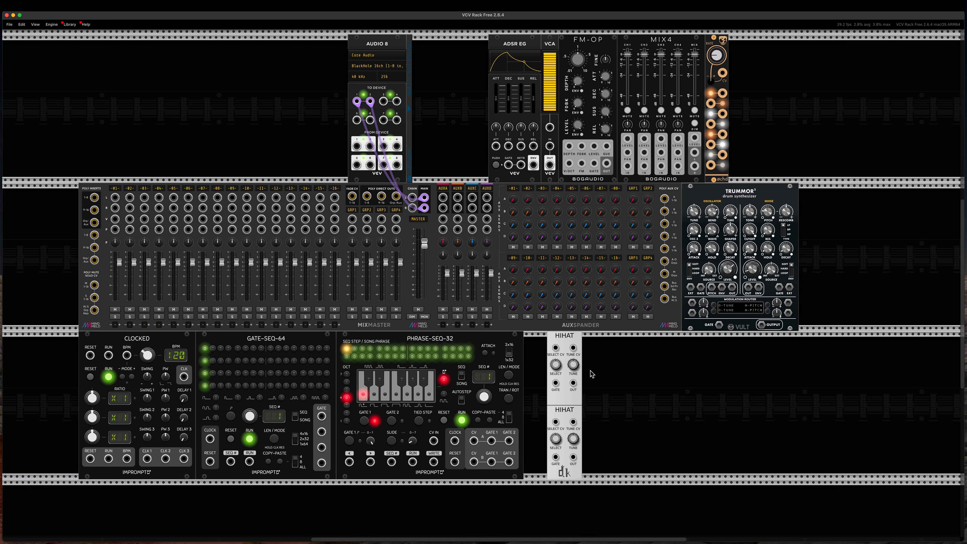
right_click(626, 350)
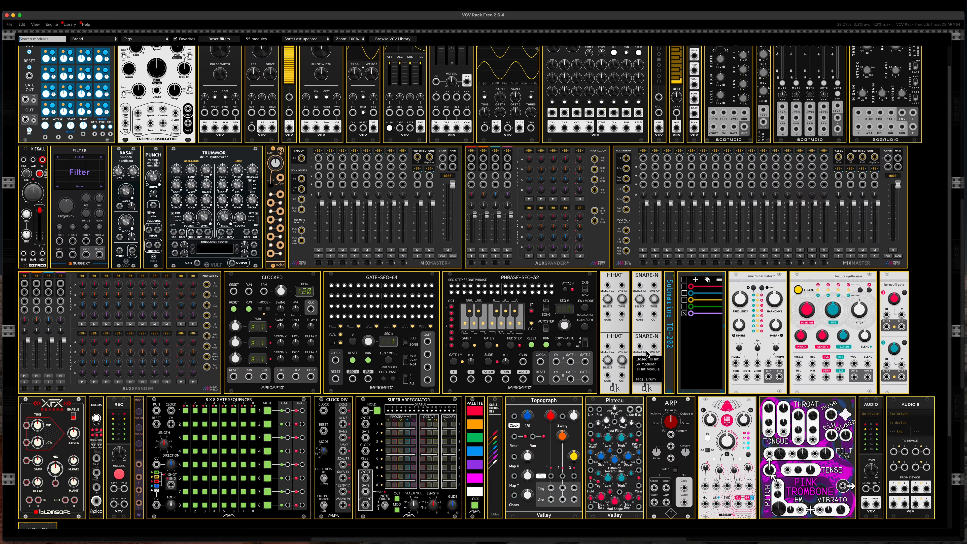
scroll(740, 349, down, 5)
scroll(739, 350, down, 2)
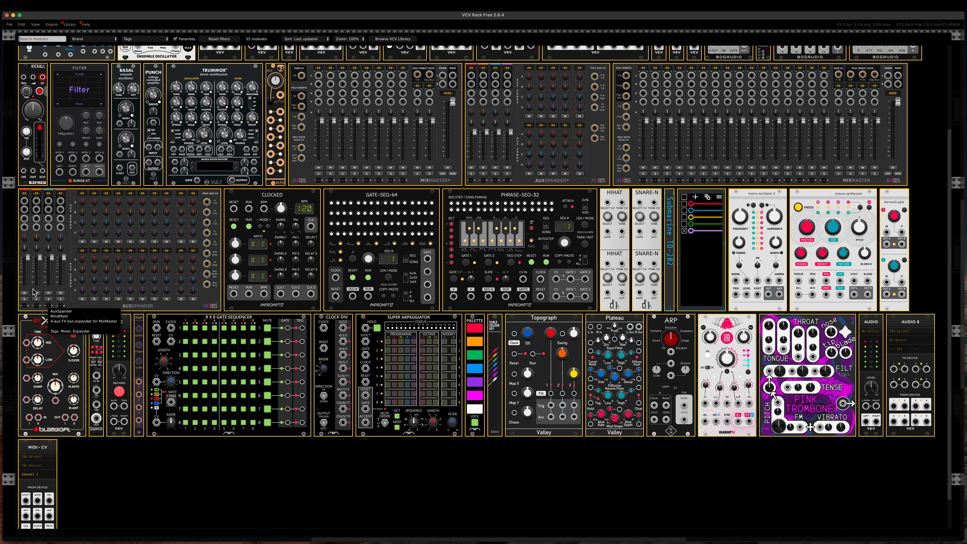
click(12, 270)
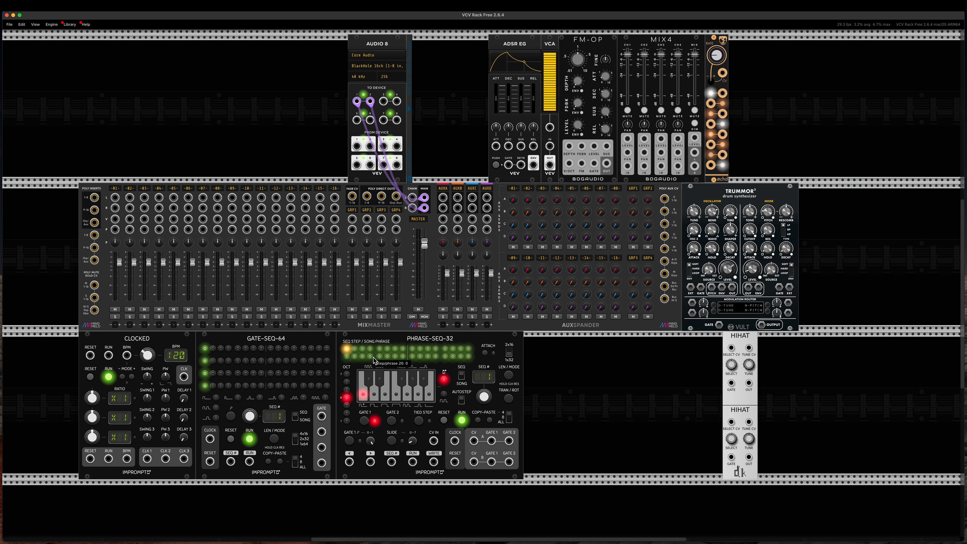
Step: Stop GATE-SEQ-64, PHRASE-SEQ-32 and CLOCKED from running
click(250, 439)
click(461, 420)
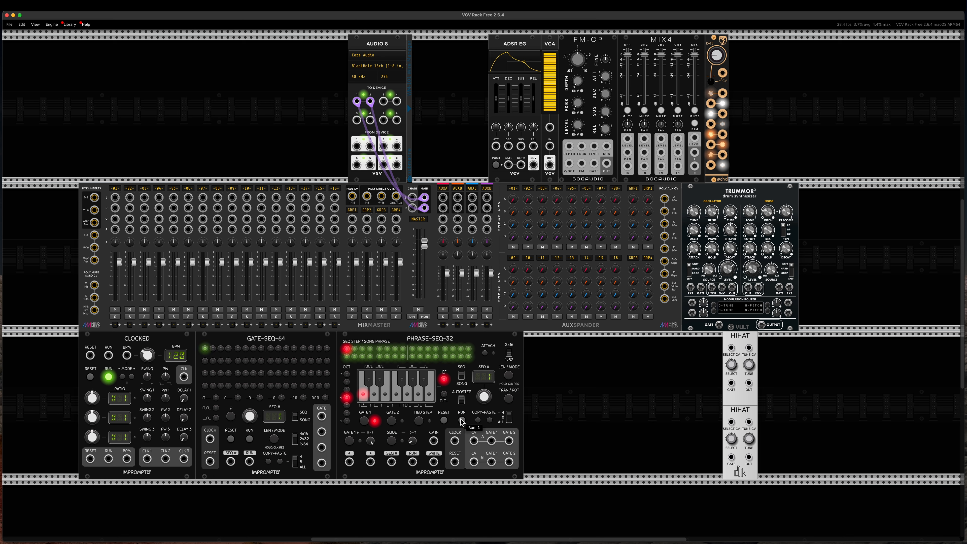
click(109, 377)
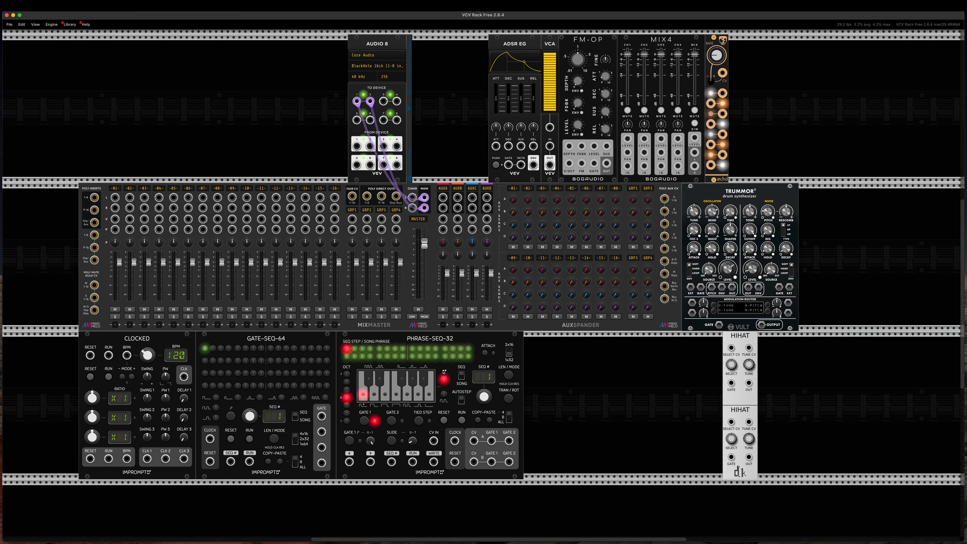
Step: Switch to Chrome to search for "ageispolis bpm", then return to VCV Rack and set the CLOCKED tempo to 102 BPM
key(super+Tab)
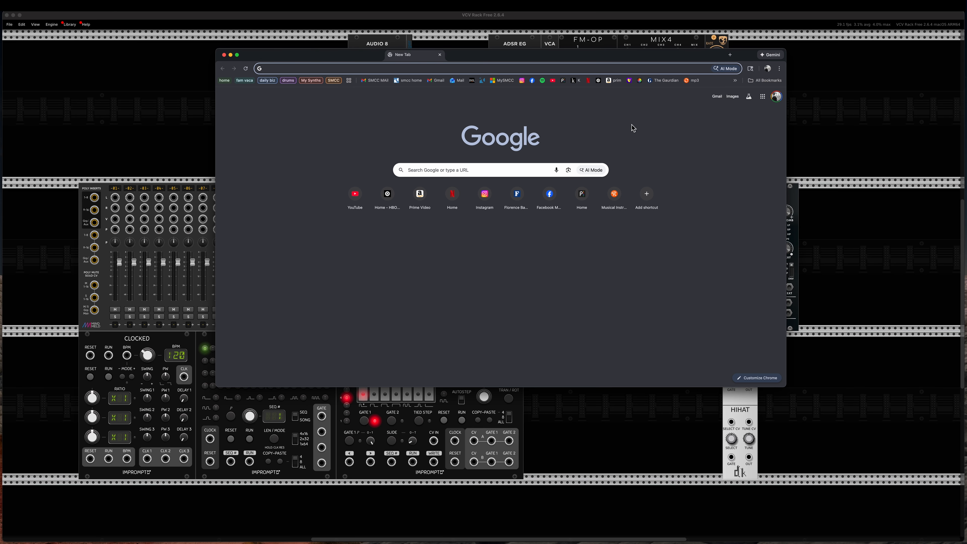
click(552, 68)
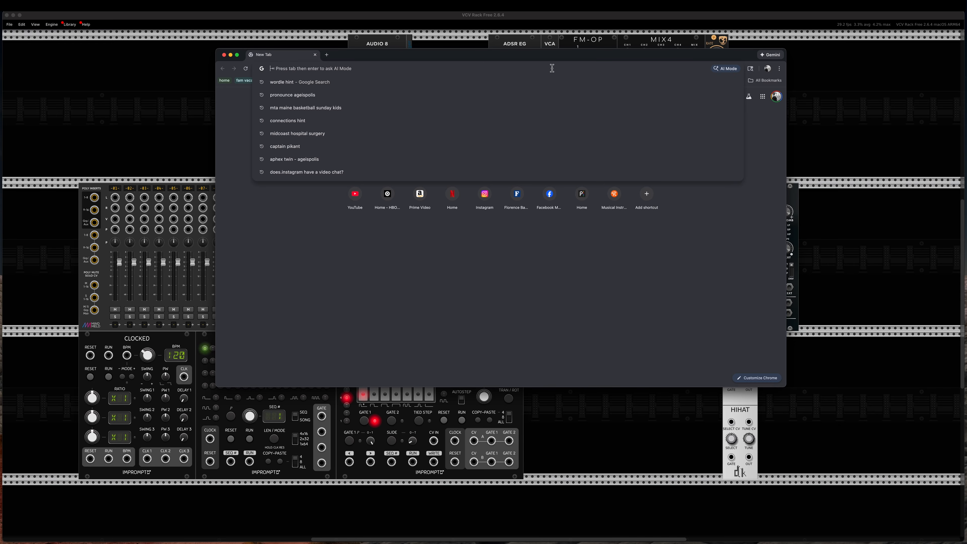
text(a)
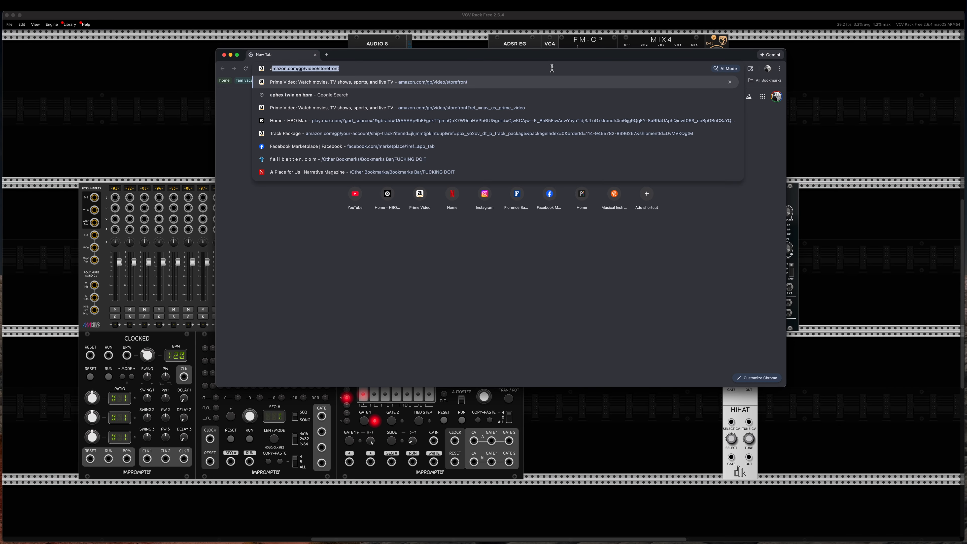
text(g)
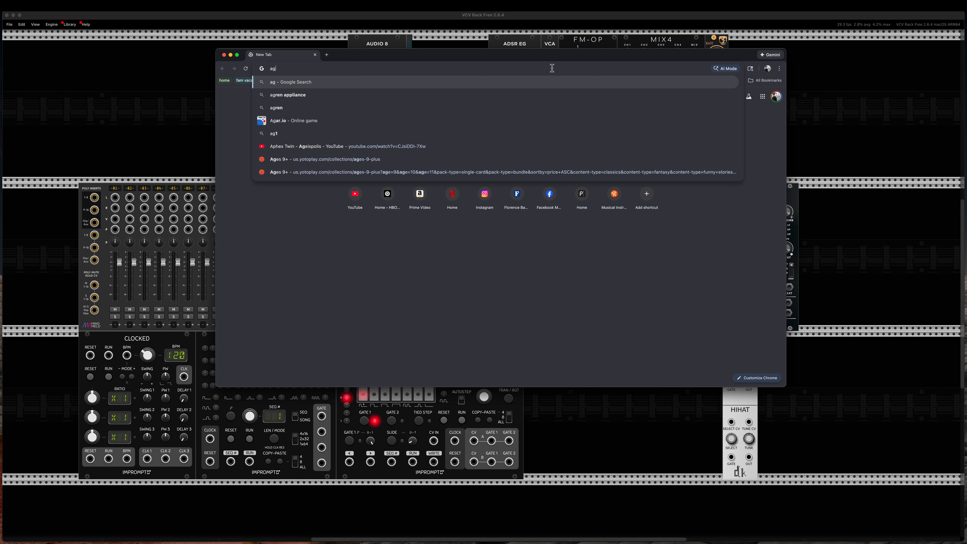
text(eisp)
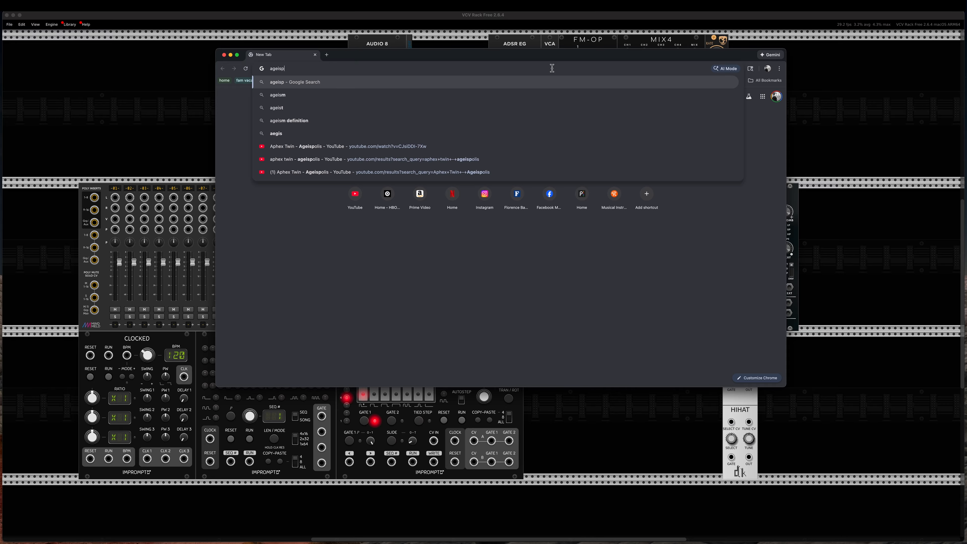
text(olis bpm)
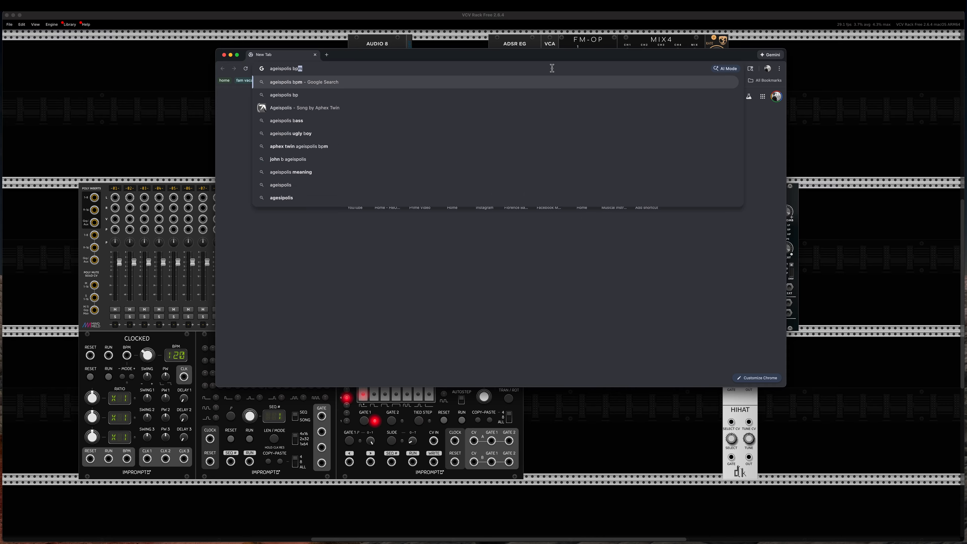
key(Return)
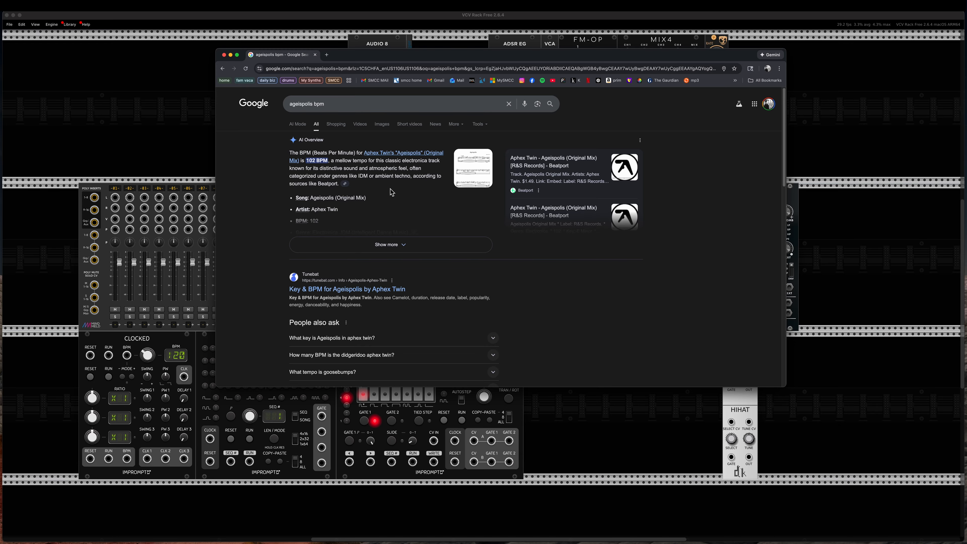
click(316, 55)
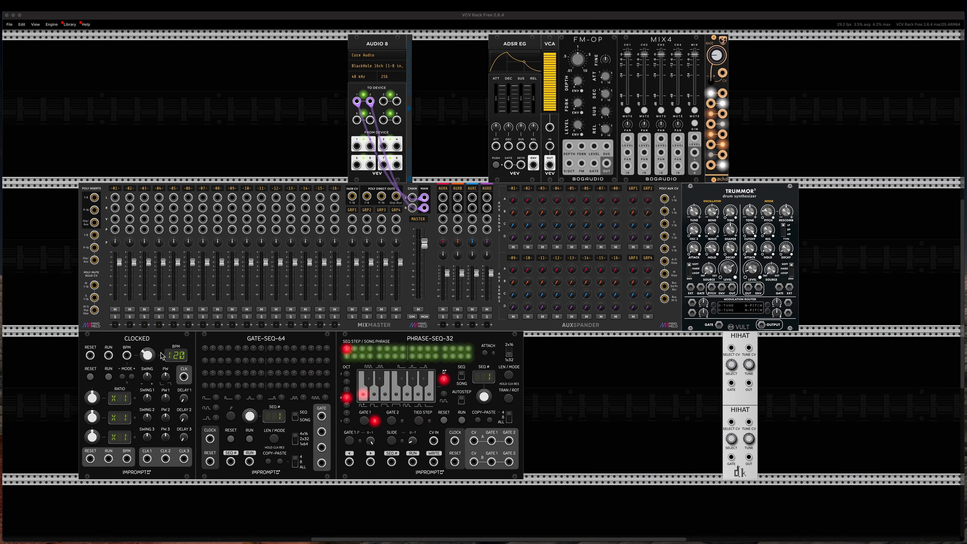
drag(147, 355, 147, 363)
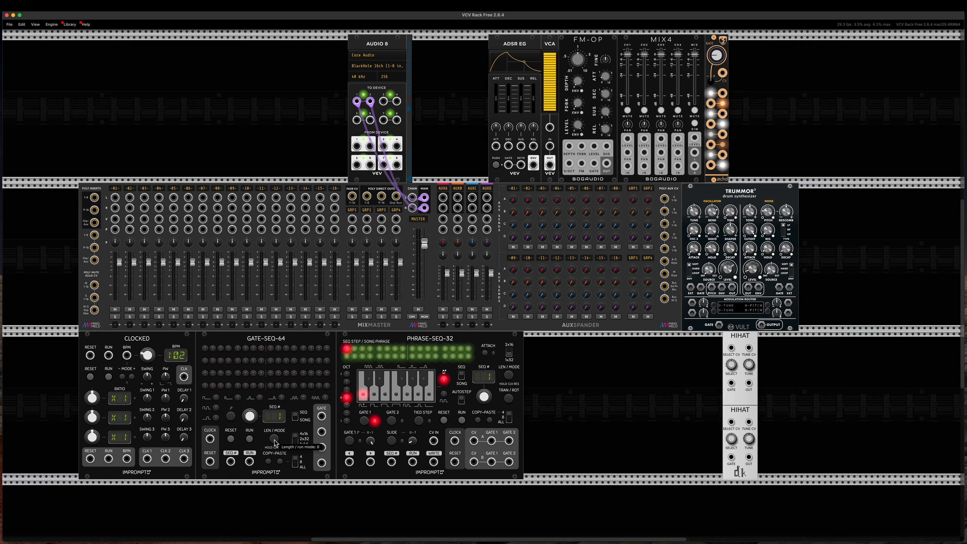
Step: Examine the length settings of GATE-SEQ-64 and PHRASE-SEQ-32 and the keyboard's gate-type mode on PHRASE-SEQ-32
drag(275, 442, 275, 438)
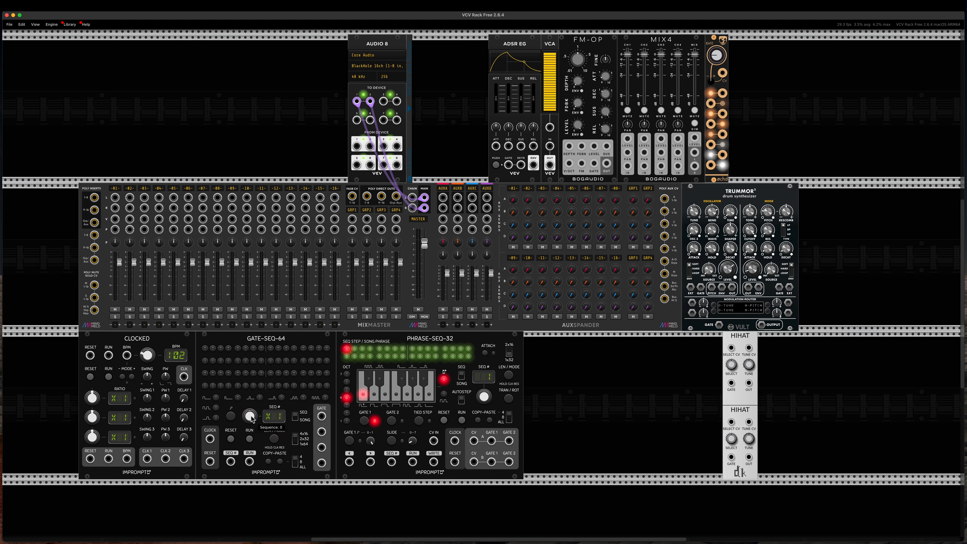
drag(249, 416, 251, 419)
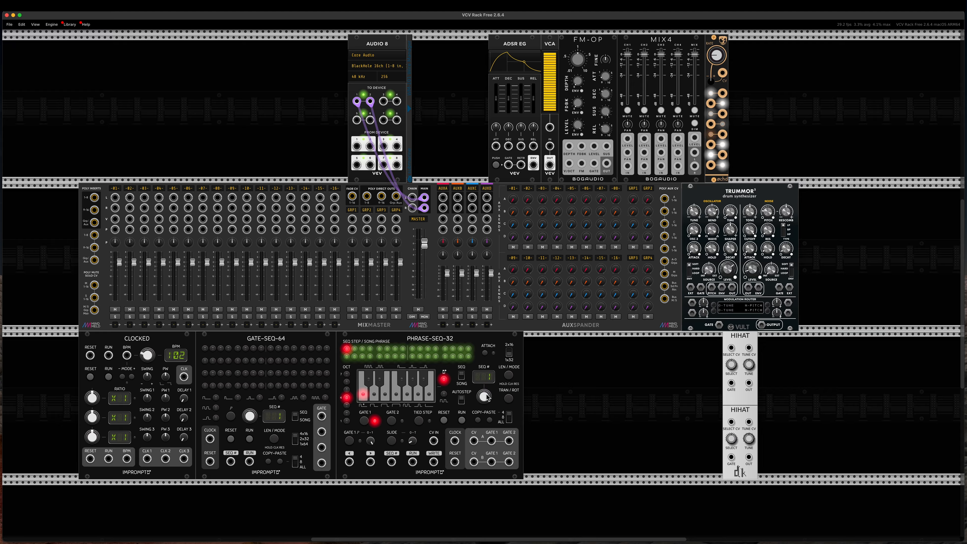
click(510, 376)
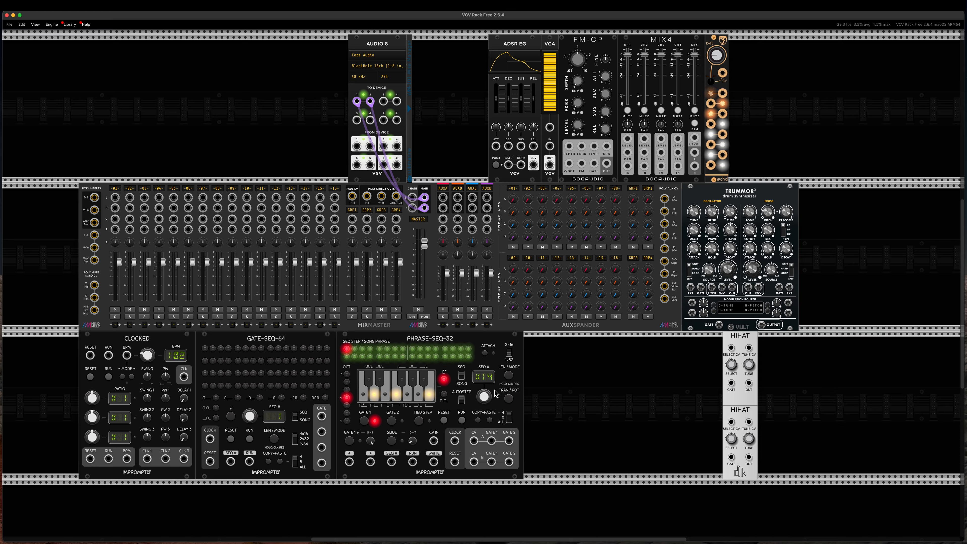
click(510, 376)
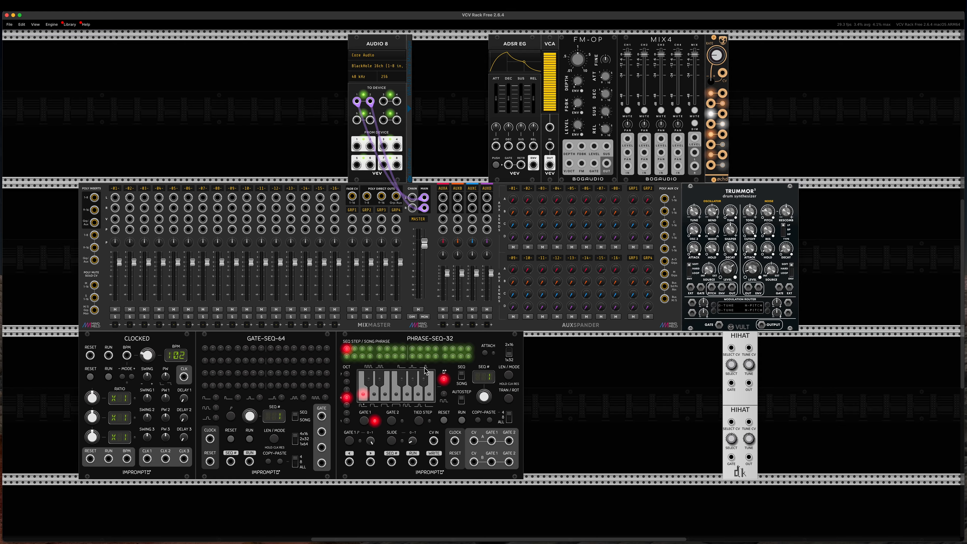
click(445, 396)
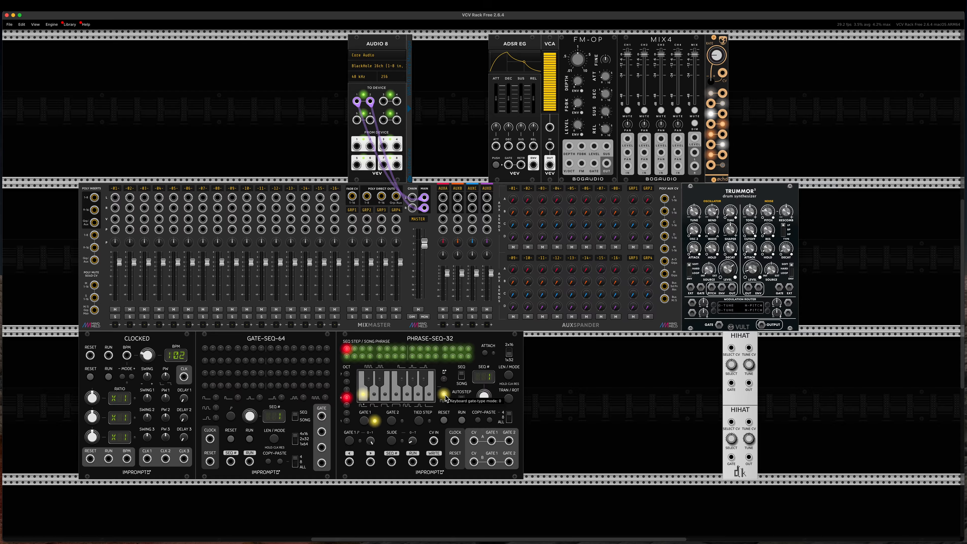
click(445, 382)
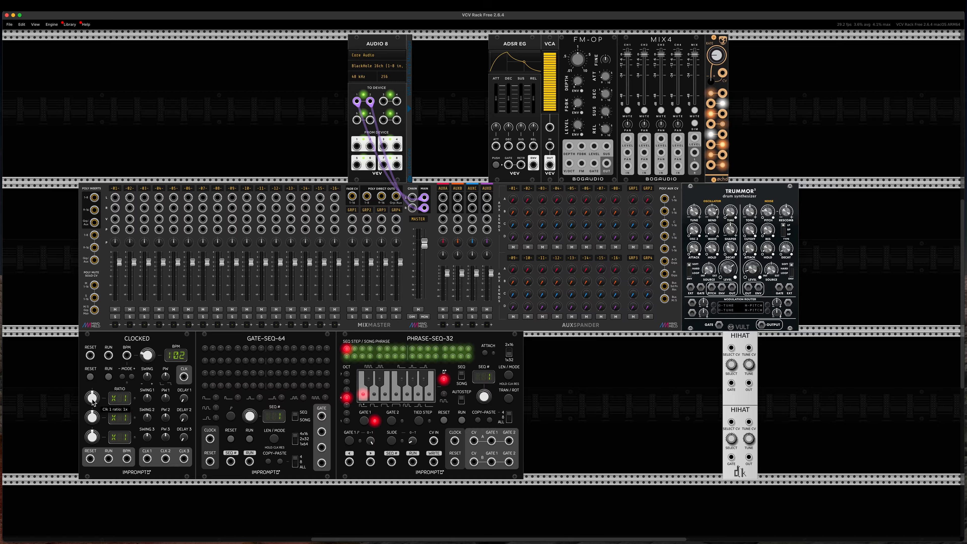
Step: Set CLOCKED's clock 1 ratio to x96 and patch its CLK 1 output to the clock inputs of GATE-SEQ-64 and PHRASE-SEQ-32
drag(91, 398, 91, 398)
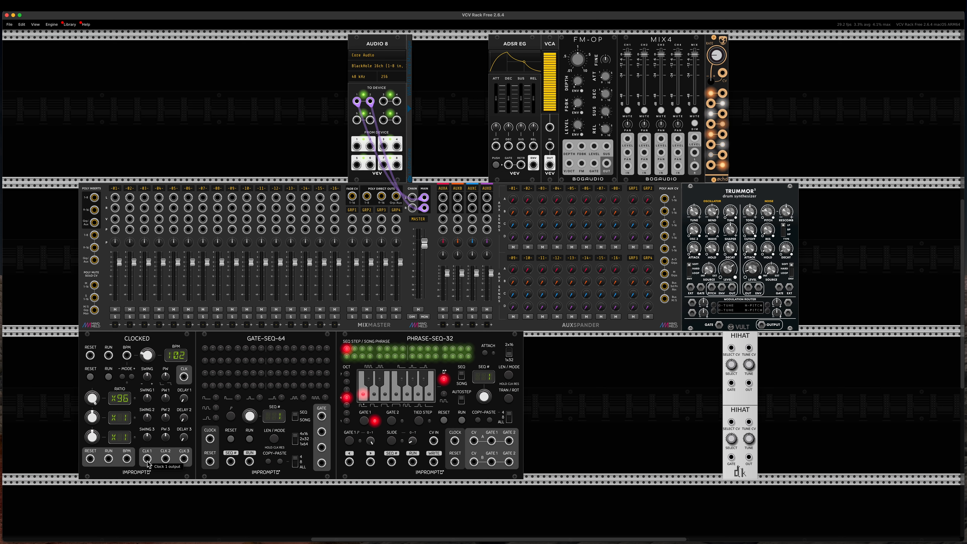
drag(147, 459, 210, 439)
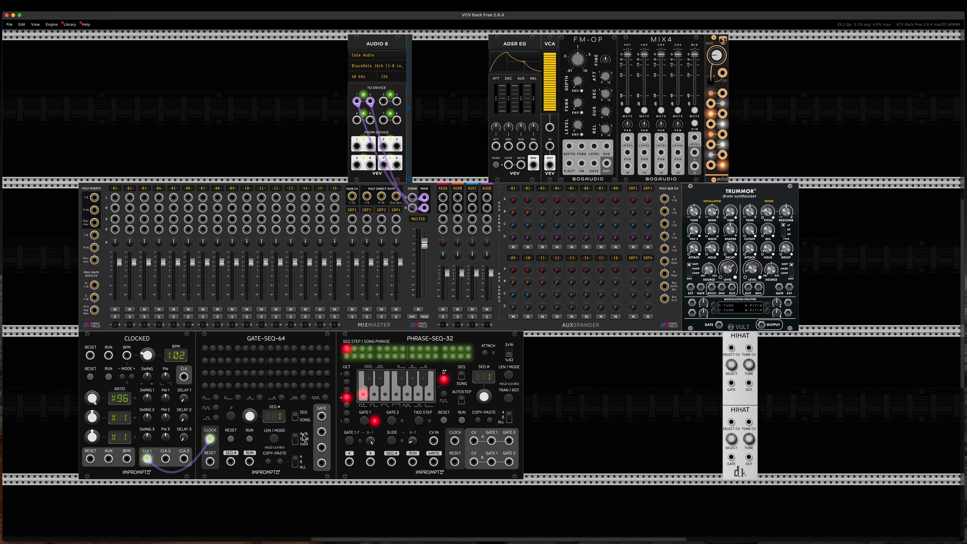
drag(455, 440, 152, 465)
Step: Patch CLOCKED's RESET and RUN outputs to the reset and run inputs of GATE-SEQ-64 and PHRASE-SEQ-32
drag(209, 461, 90, 458)
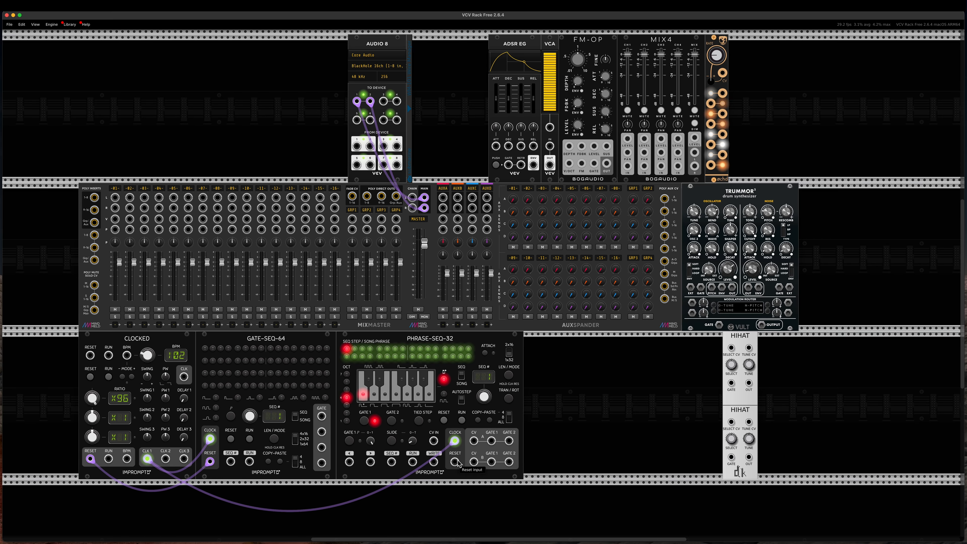
drag(455, 461, 412, 462)
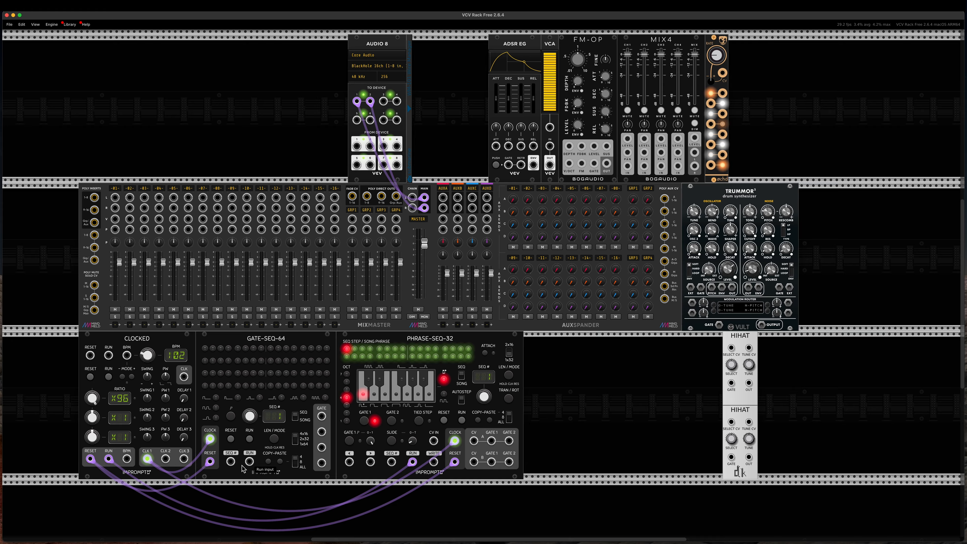
drag(249, 462, 109, 460)
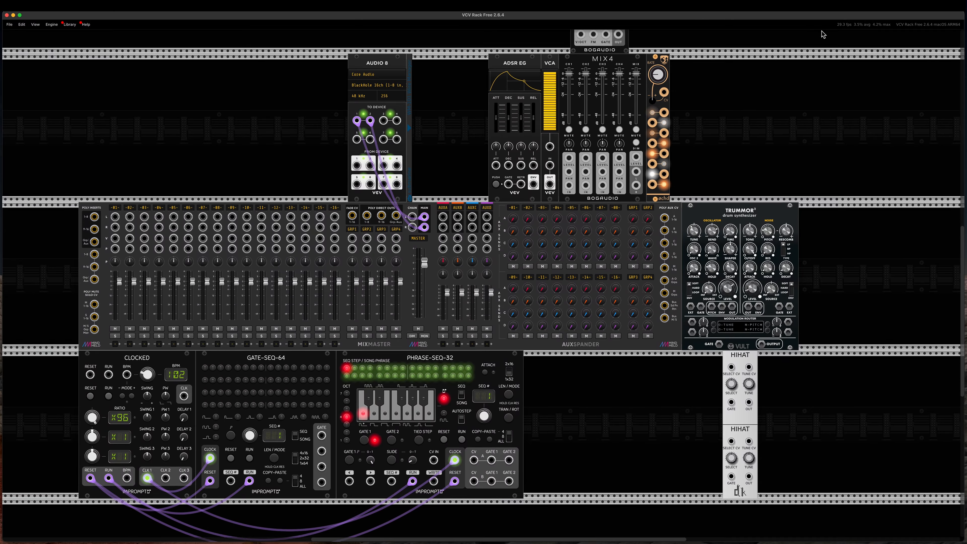
Step: Move the FM-OP module into the sequencer row, directly beside PHRASE-SEQ-32
drag(822, 34, 552, 393)
scroll(650, 384, down, 5)
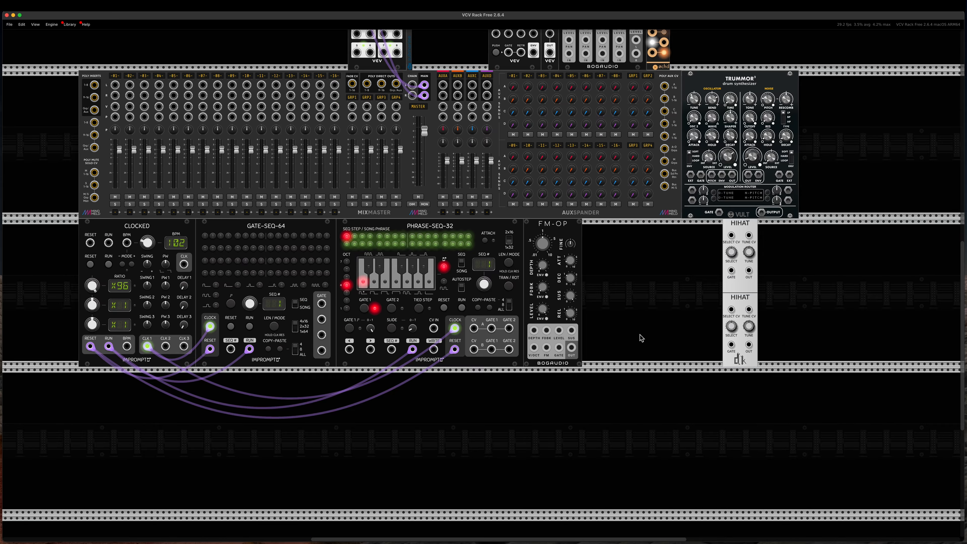
scroll(642, 270, up, 2)
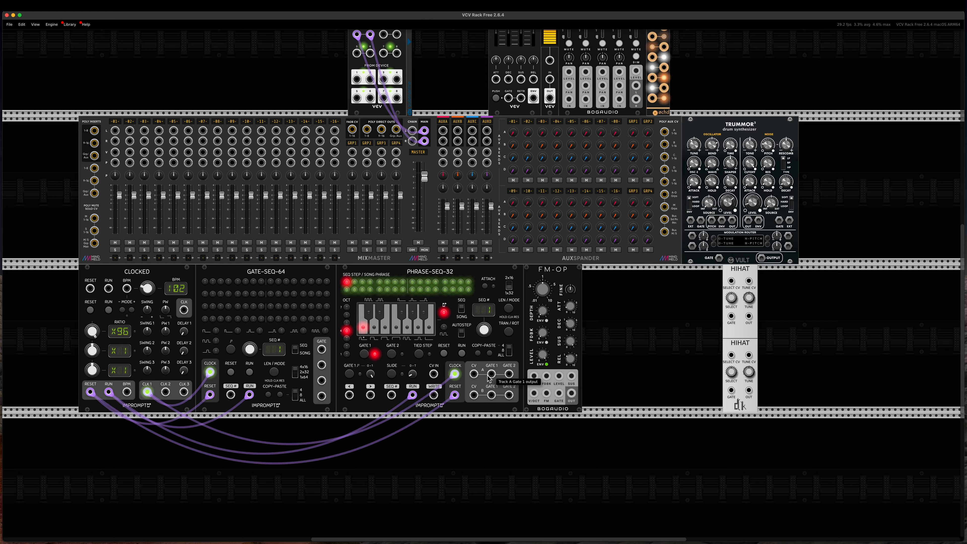
Step: Patch PHRASE-SEQ-32's track A CV and Gate 1 into FM-OP and its output into MixMaster channel 1, then lower that channel's fader
drag(474, 374, 115, 130)
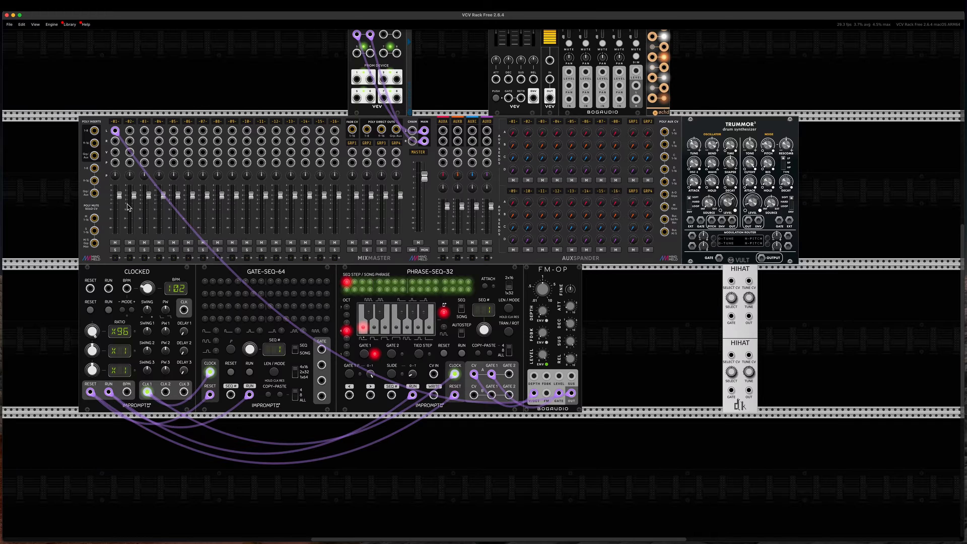
drag(119, 196, 119, 211)
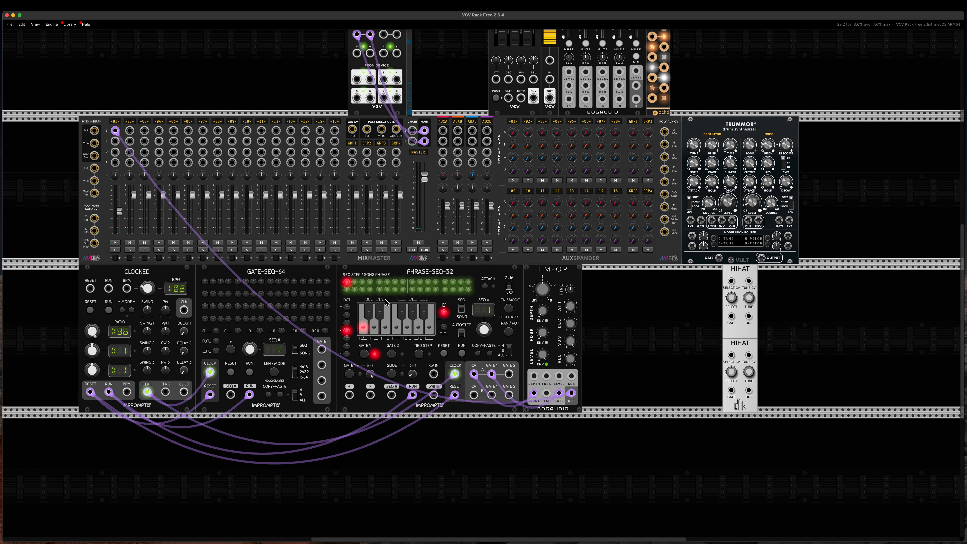
Step: Switch to the media player with Aphex Twin - Ageispolis, resize and place its window beside the TRUMMOR module, and play the opening briefly
key(super+Tab)
drag(763, 73, 884, 127)
drag(937, 255, 918, 257)
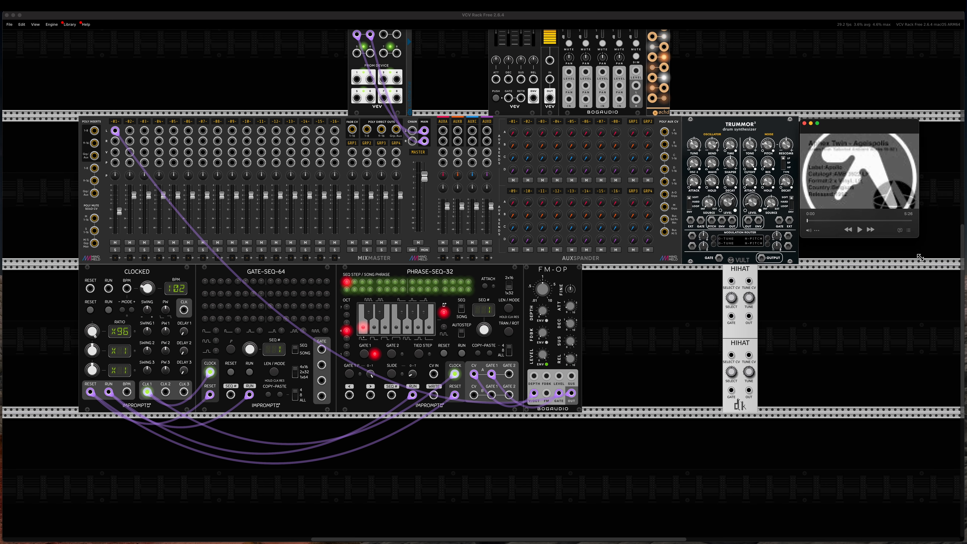
mouse_move(872, 127)
mouse_down()
mouse_move(880, 149)
mouse_move(857, 121)
mouse_up()
drag(923, 230, 934, 318)
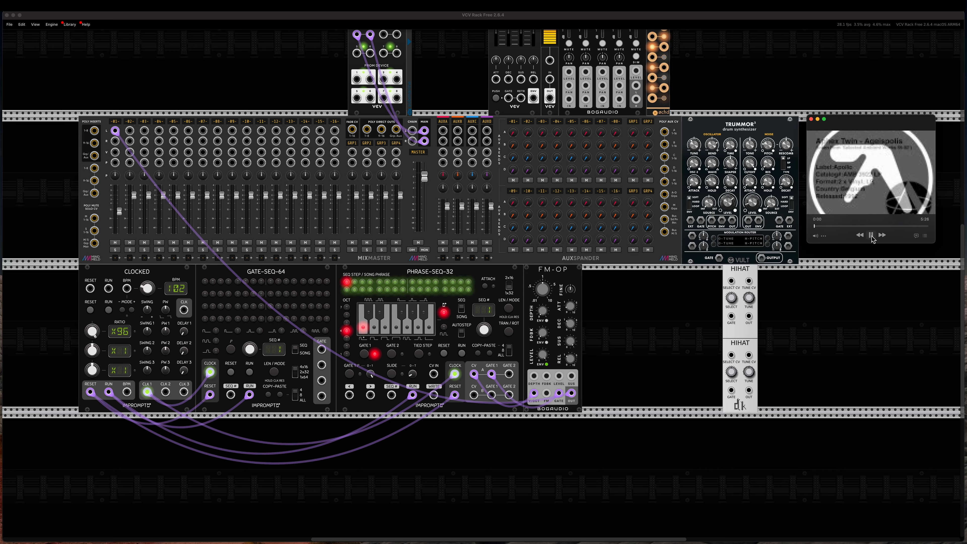
click(872, 239)
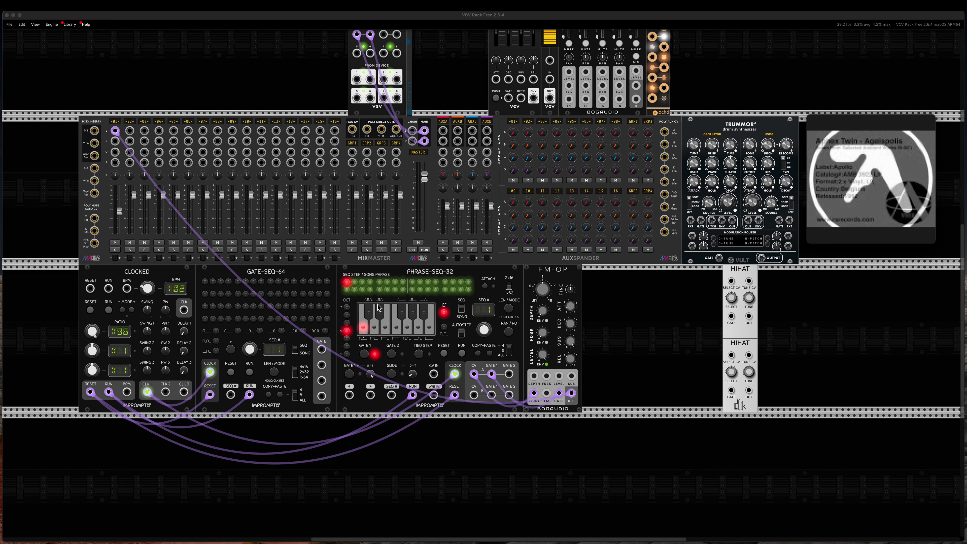
Step: Set PHRASE-SEQ-32's step 1 to octave 6 and adjust FM-OP's attack
click(346, 294)
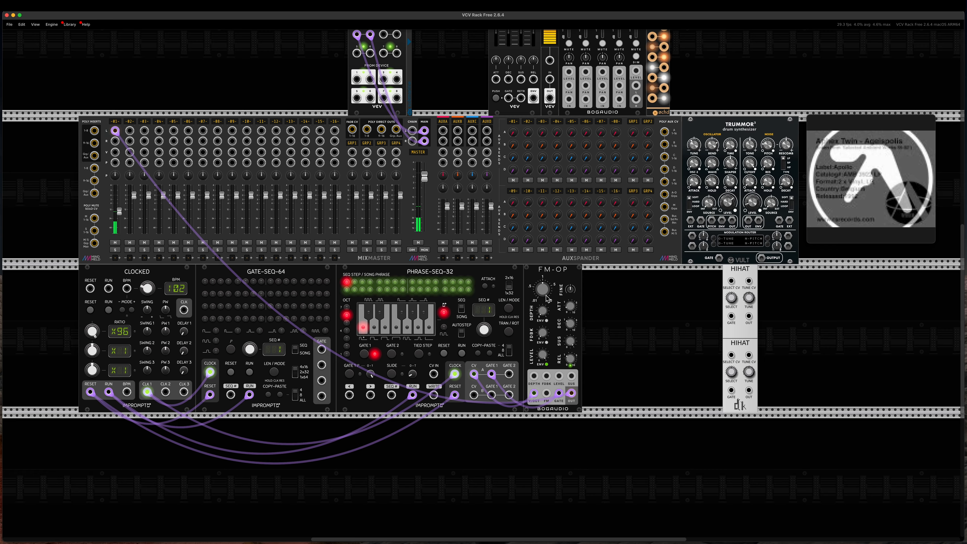
drag(573, 307, 574, 307)
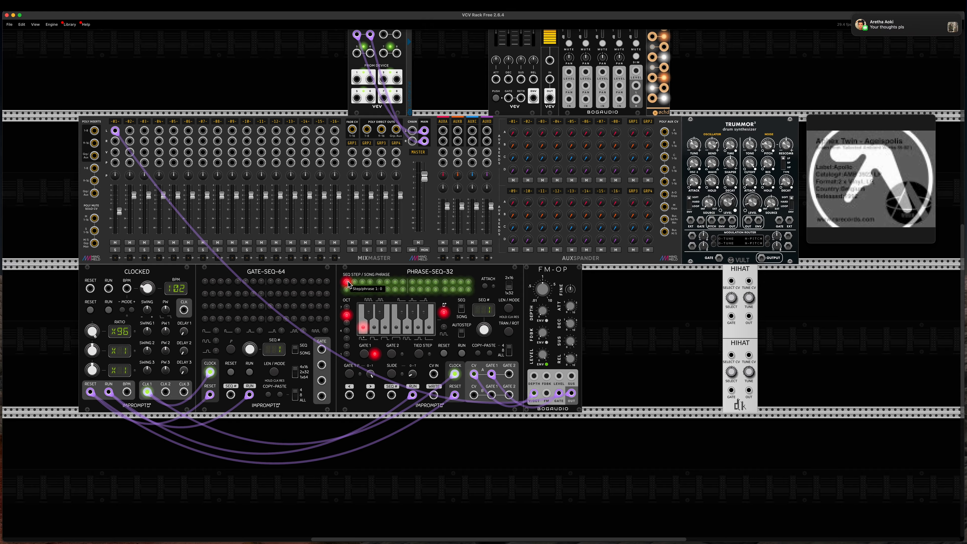
click(910, 26)
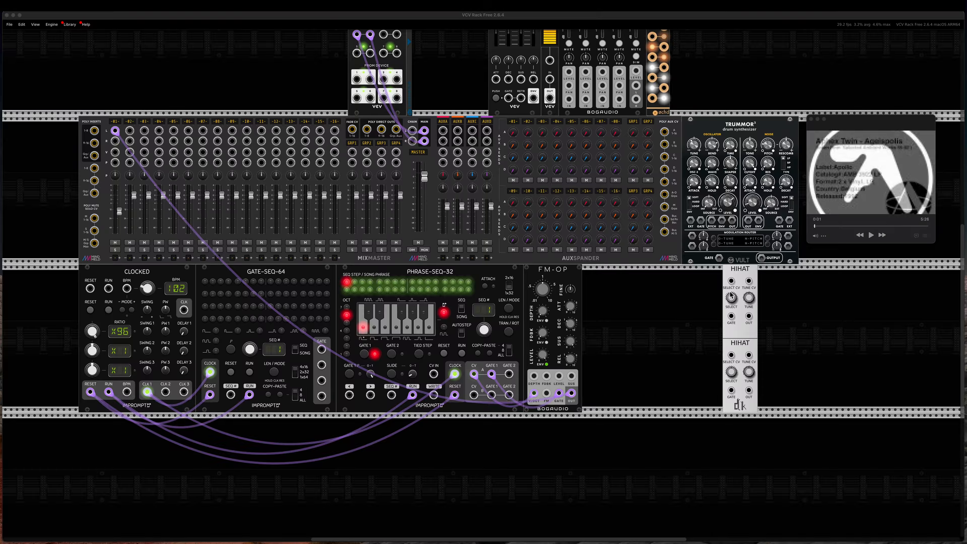
click(628, 311)
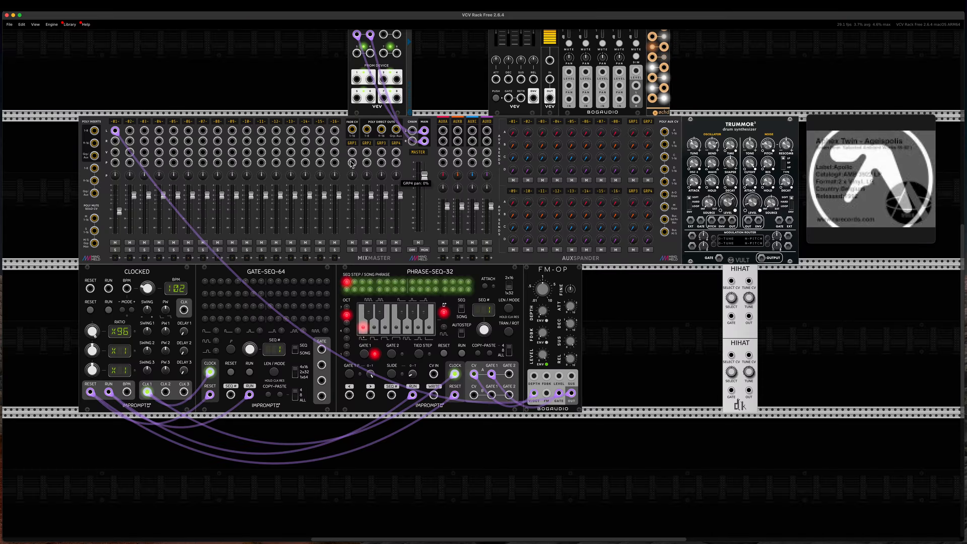
Step: Set step 3 of PHRASE-SEQ-32 to A# and step 5 to G# in octave 5, auditioning step 1 for comparison
click(348, 282)
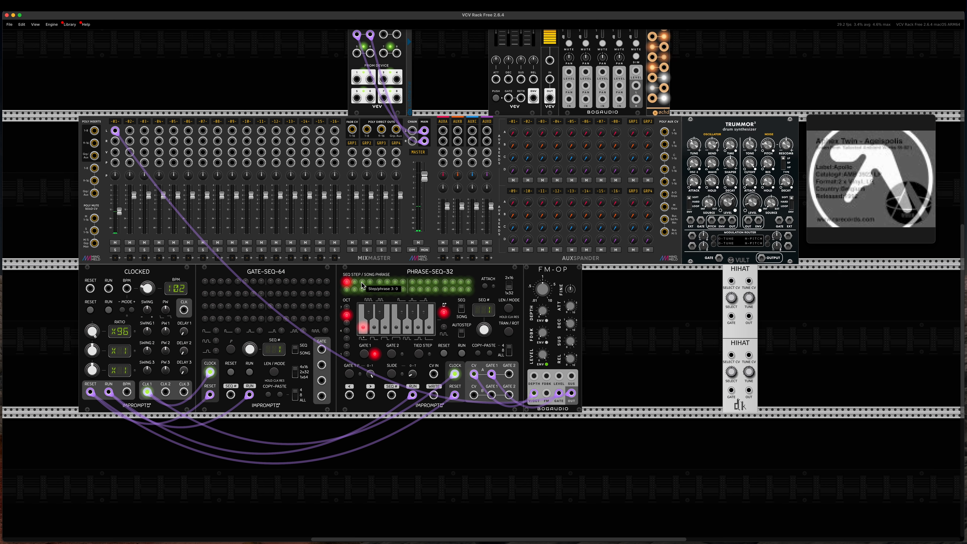
click(363, 282)
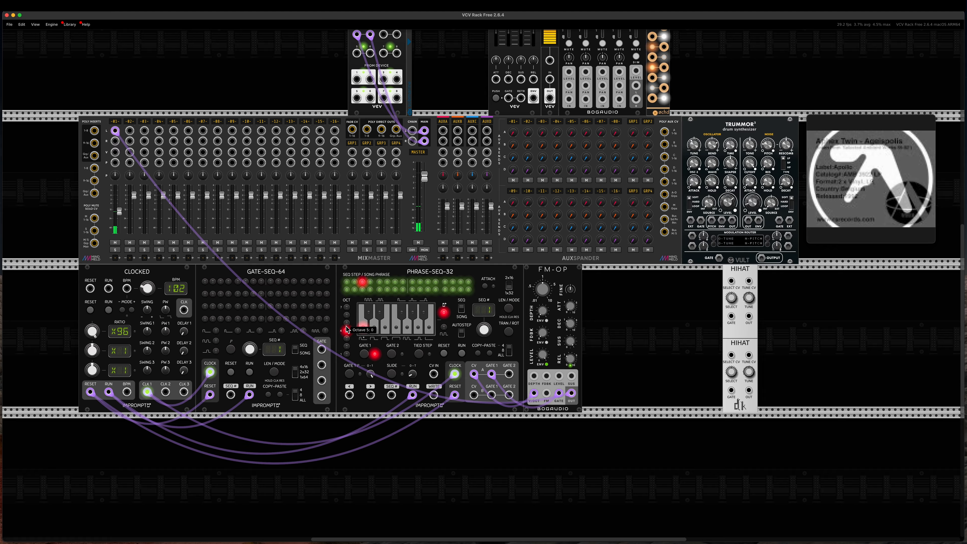
click(348, 285)
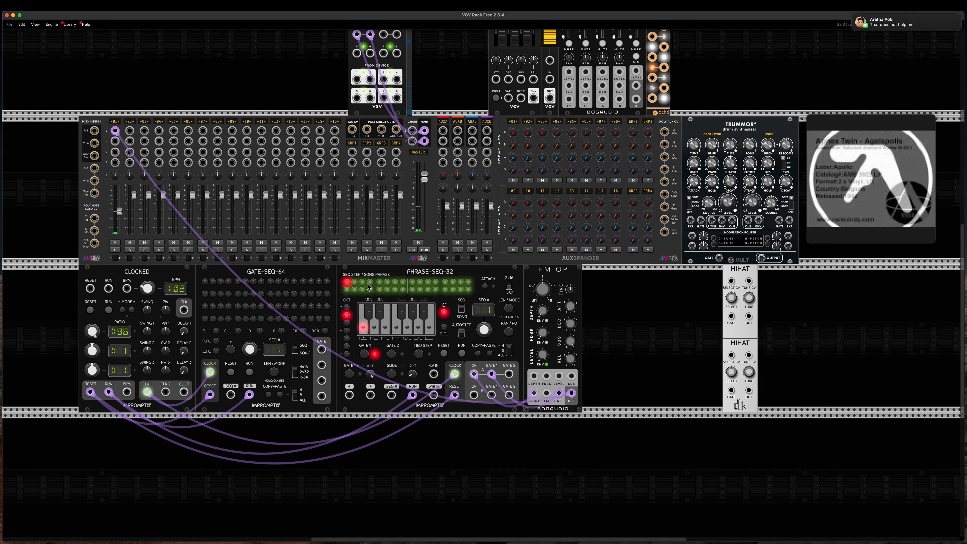
click(366, 285)
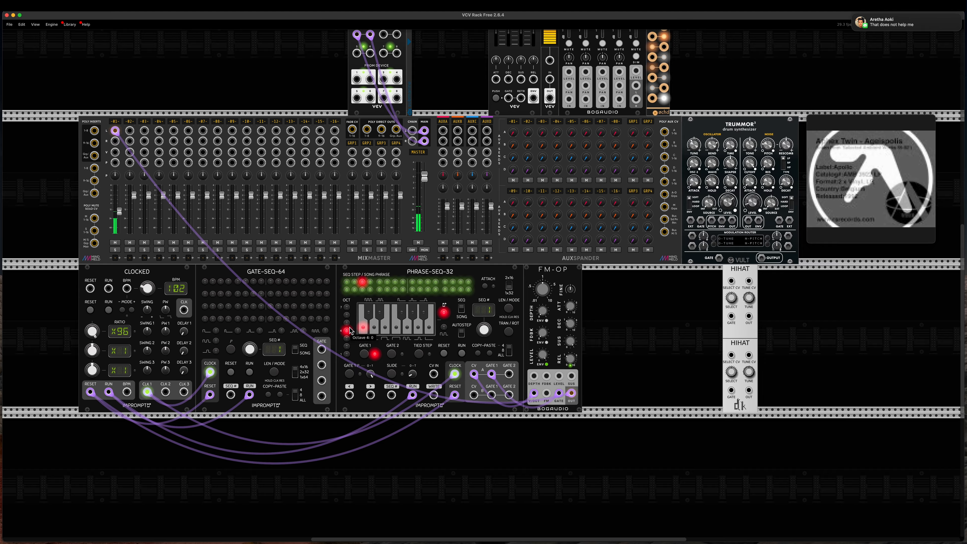
click(413, 312)
click(424, 313)
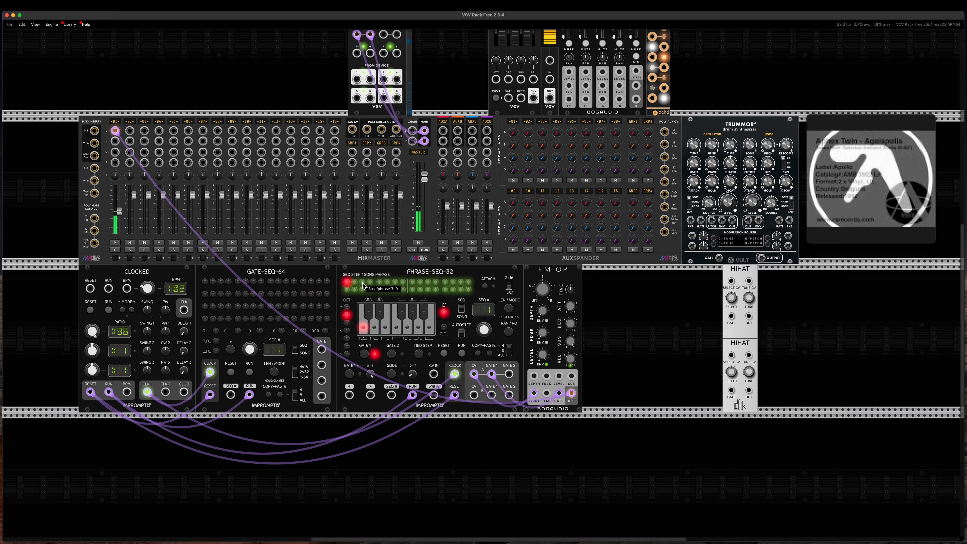
click(412, 312)
click(347, 323)
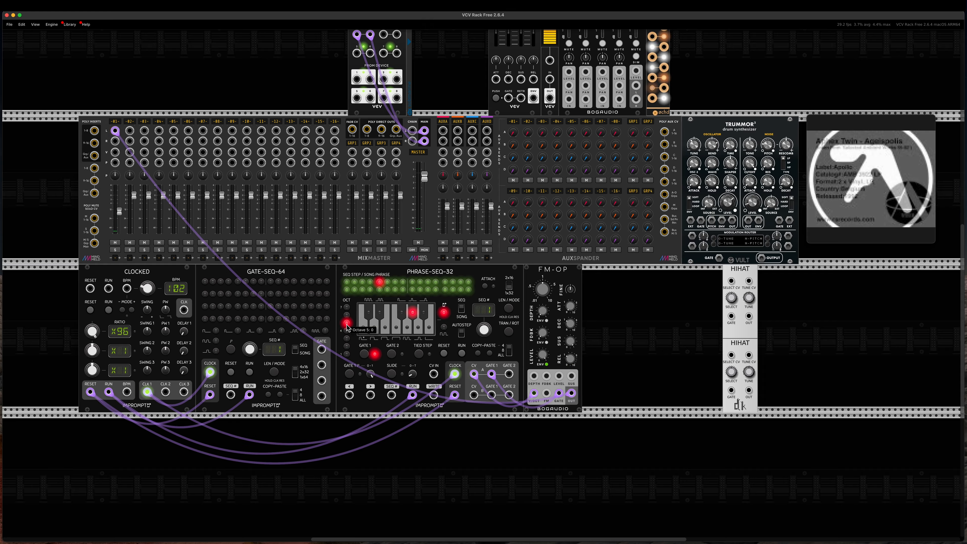
Step: Play a short stretch of the Ageispolis reference track to compare it with the programmed notes
click(347, 282)
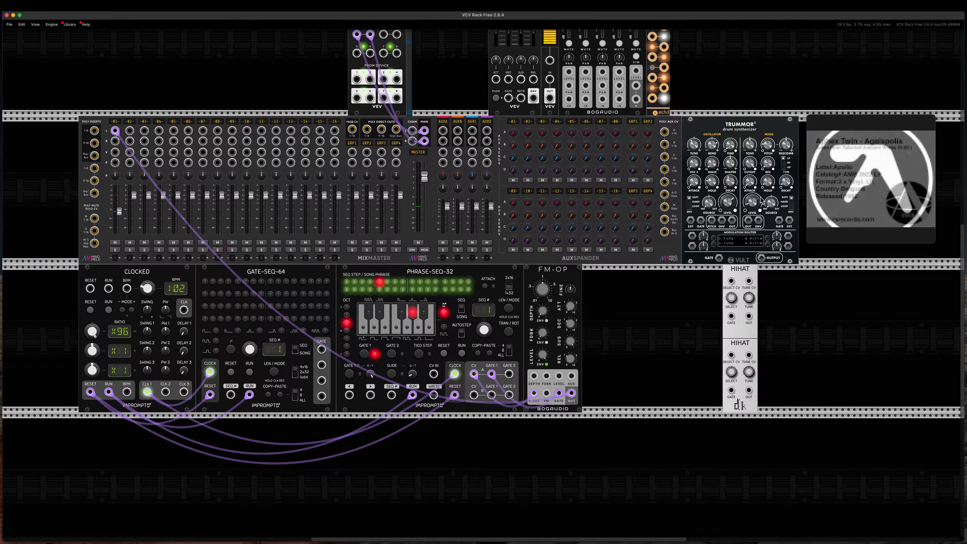
click(873, 236)
click(873, 237)
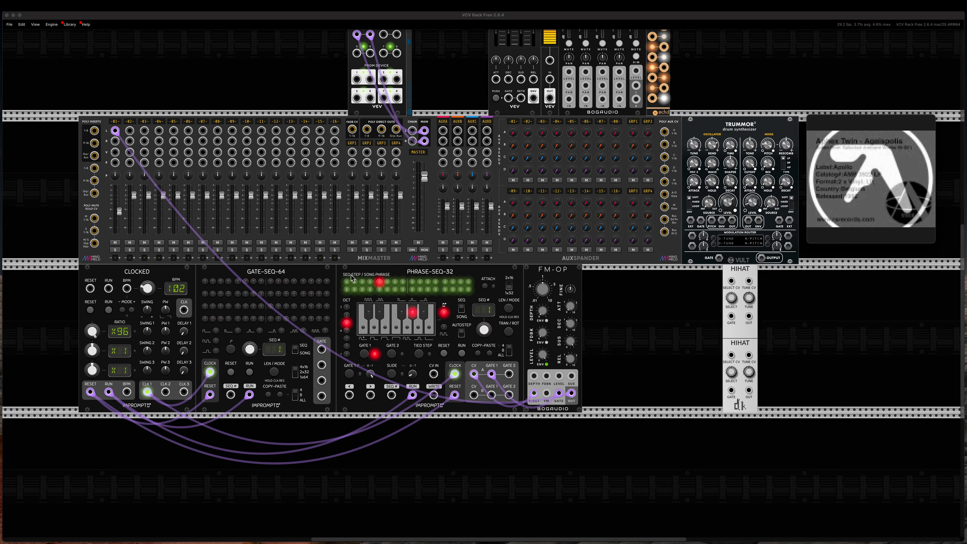
Step: Set steps 2 and 6 of PHRASE-SEQ-32 as tied steps and toggle Gate 1 on step 4
click(347, 282)
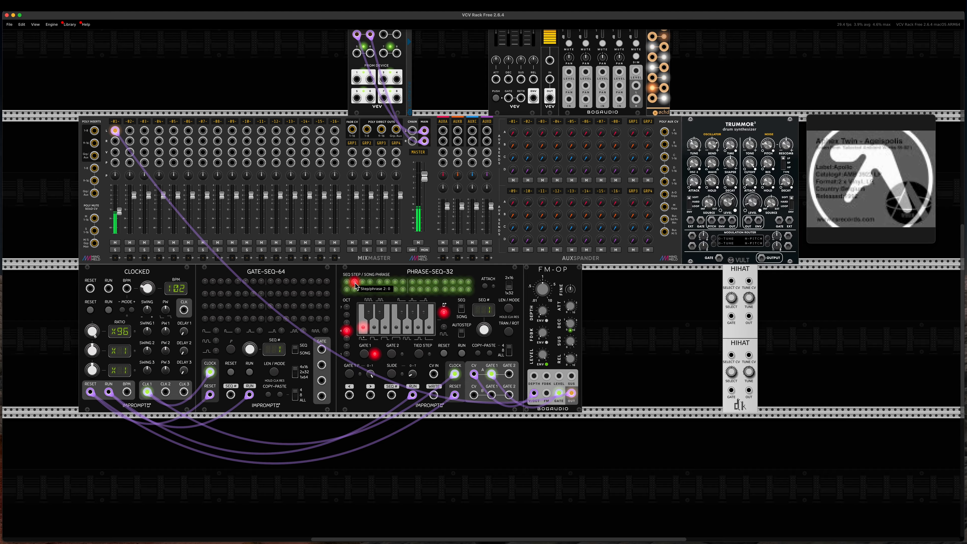
click(419, 356)
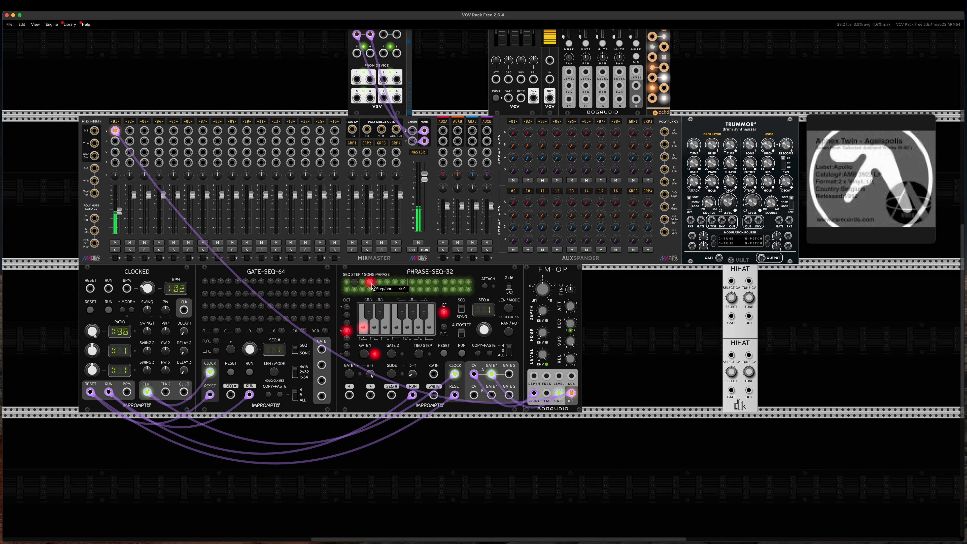
click(367, 354)
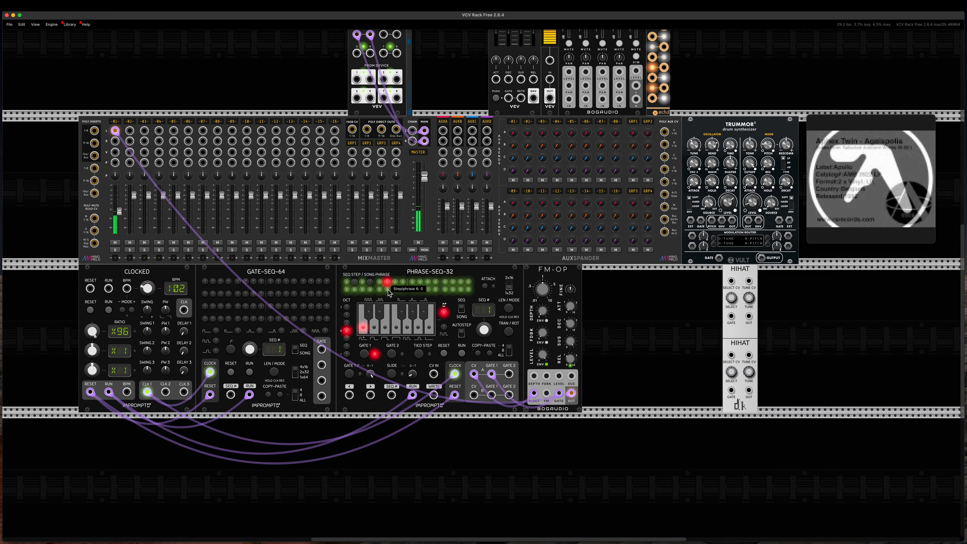
click(387, 282)
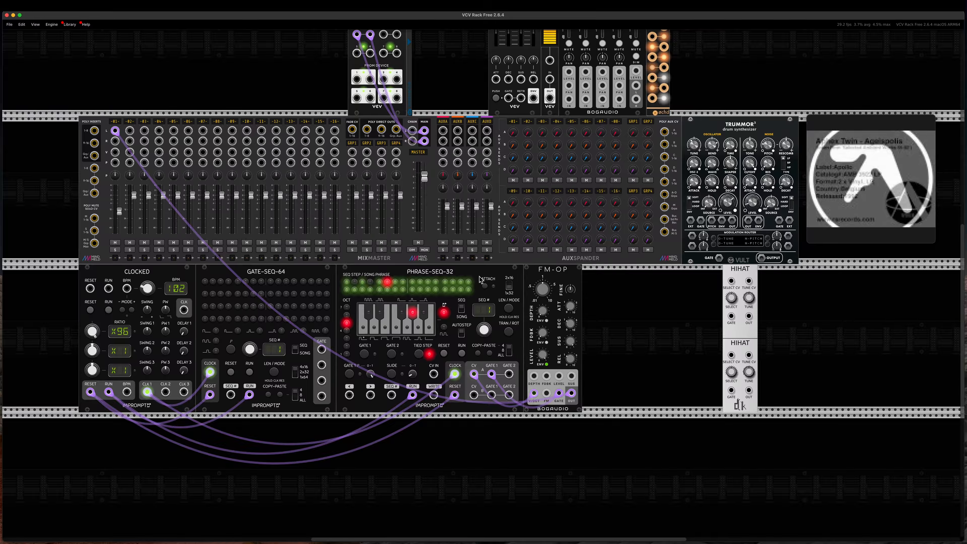
Step: Check PHRASE-SEQ-32's length setting, then reset and run CLOCKED to audition the sequence
click(510, 309)
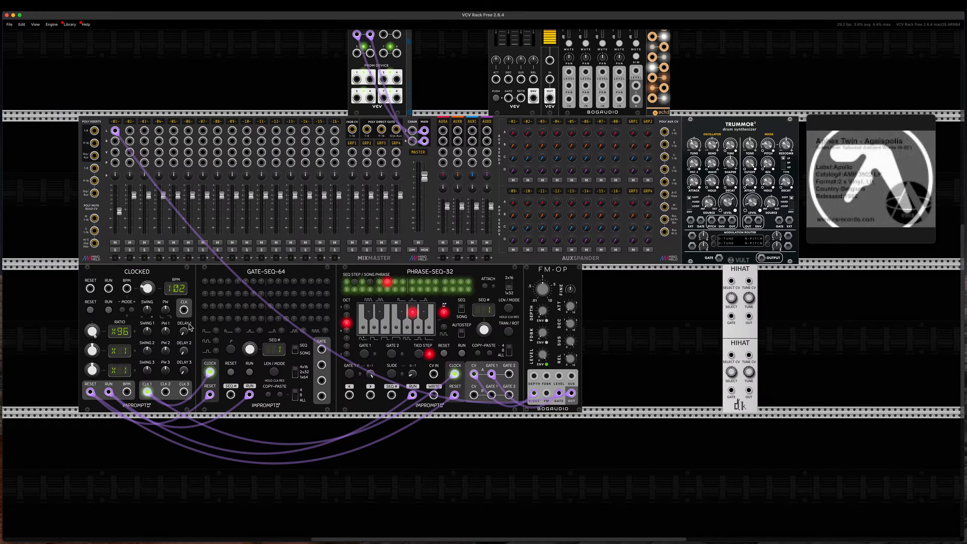
click(91, 310)
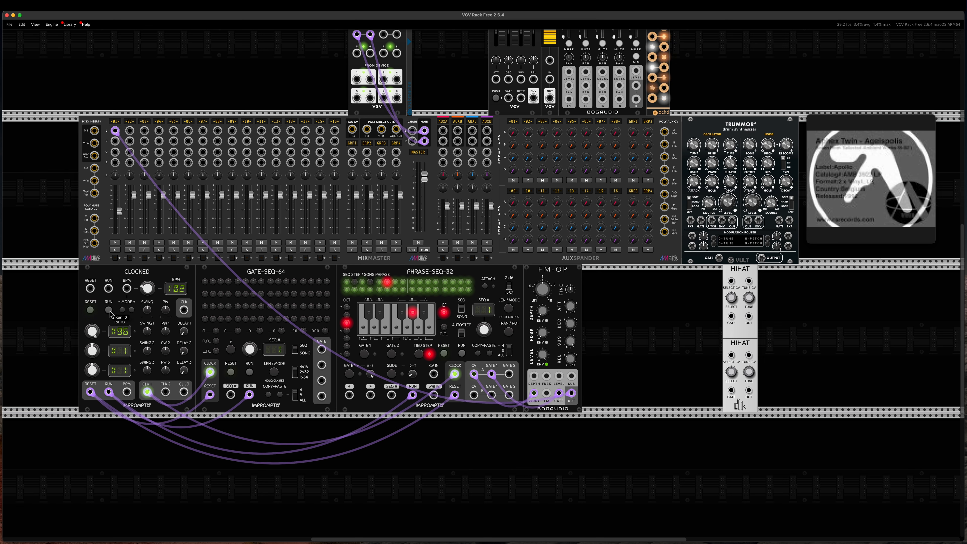
click(108, 310)
click(109, 310)
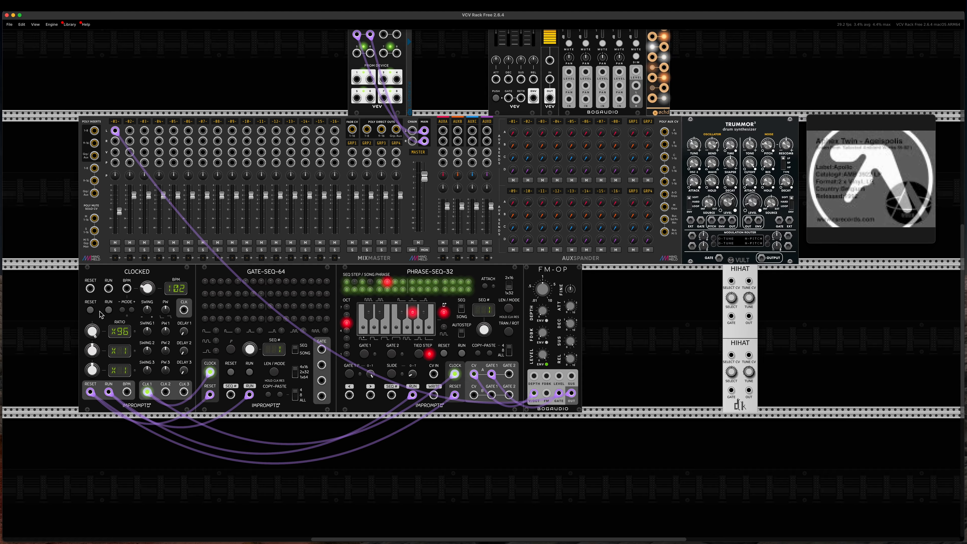
click(91, 310)
click(108, 310)
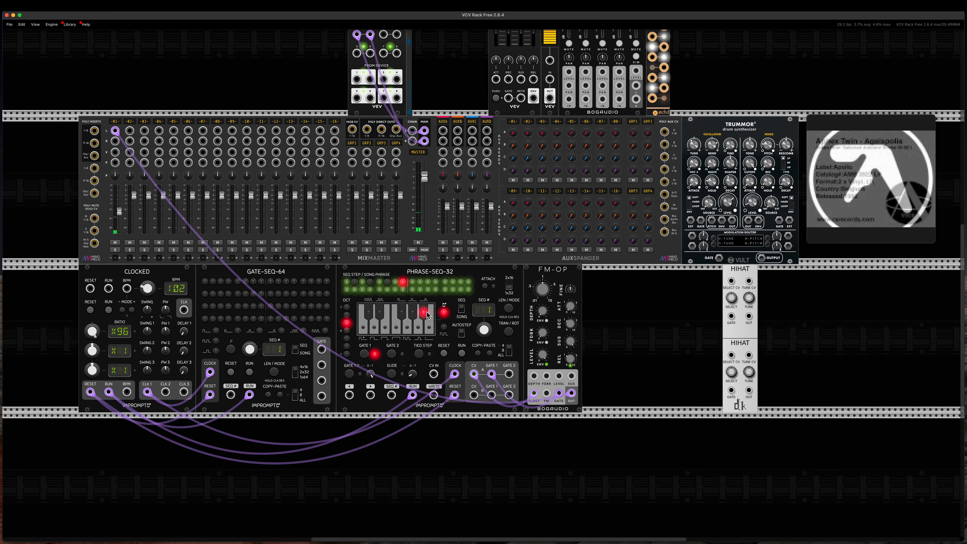
Step: Set PHRASE-SEQ-32's step 8 to C in octave 6 and step 10 to F in octave 5
click(366, 323)
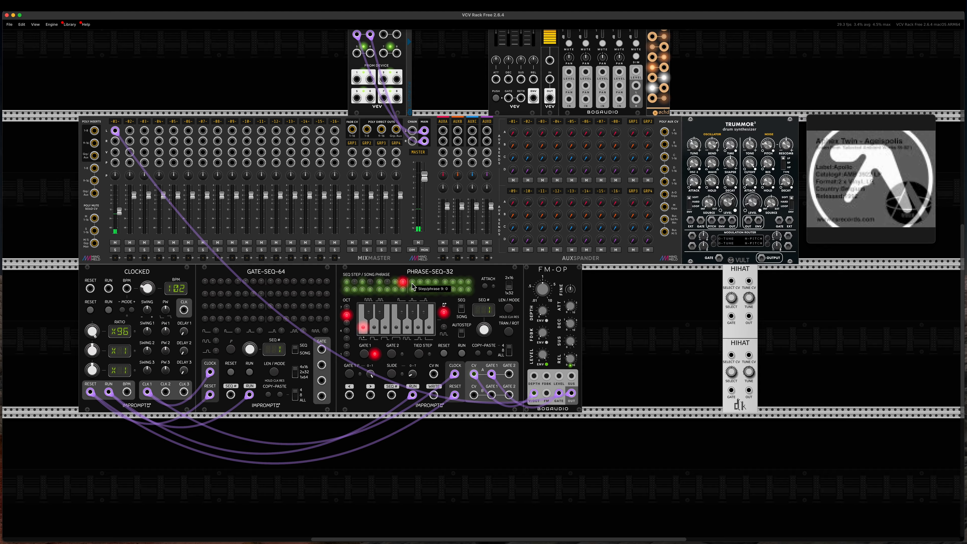
click(419, 282)
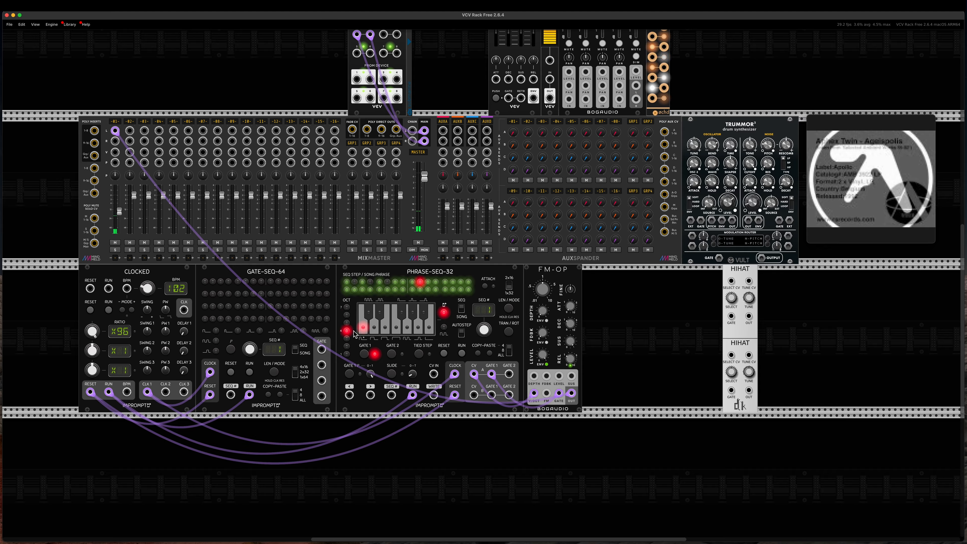
click(424, 316)
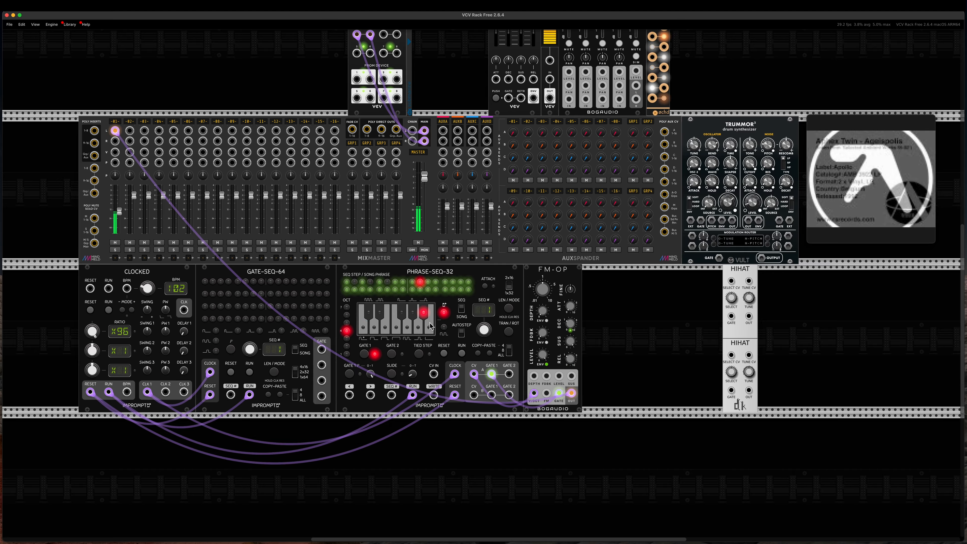
click(347, 324)
click(409, 314)
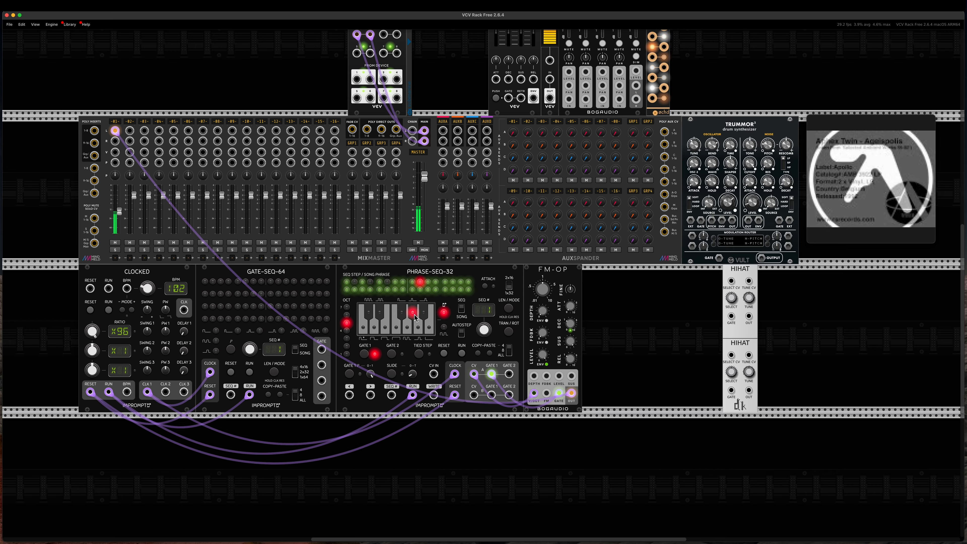
click(401, 315)
click(397, 327)
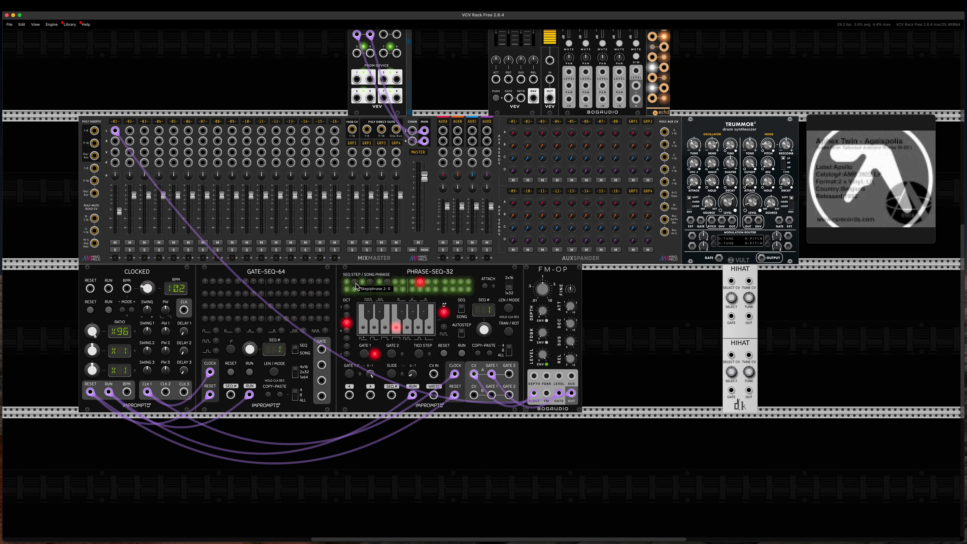
Step: Make step 9 of PHRASE-SEQ-32 a tied step and set the sequence length to 10
click(412, 282)
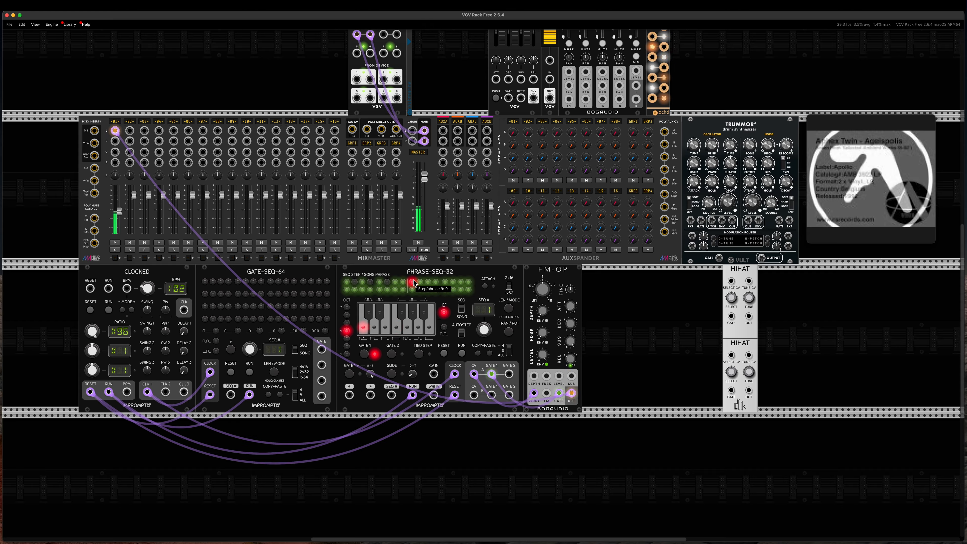
click(419, 353)
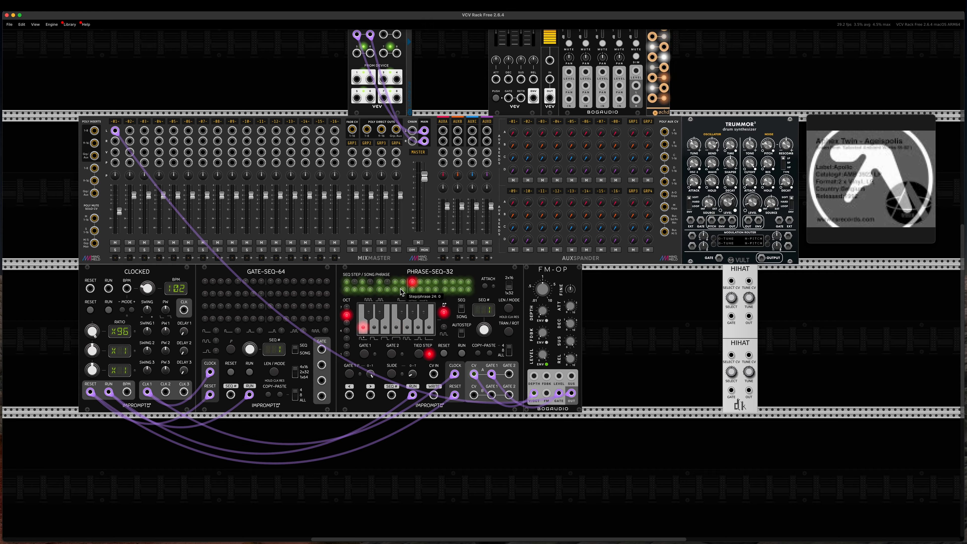
click(420, 283)
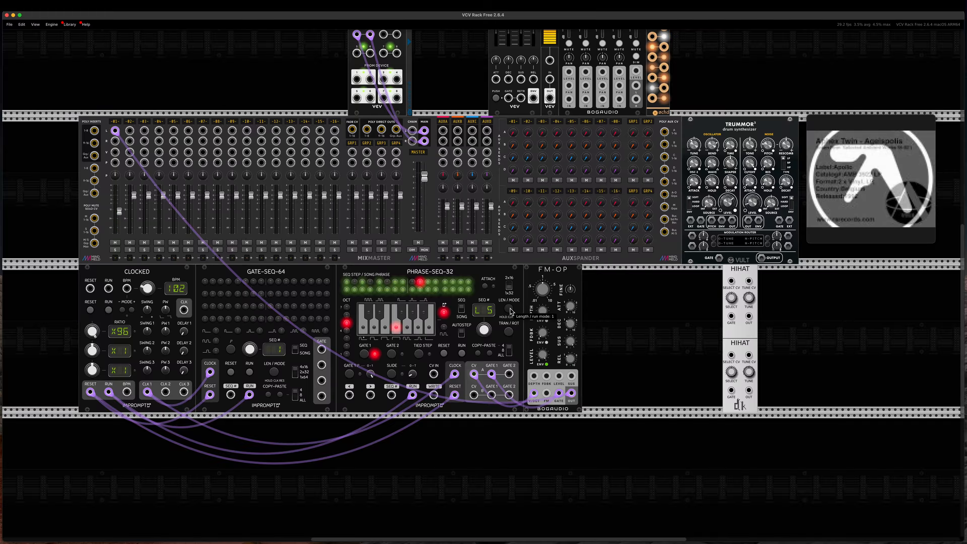
click(420, 282)
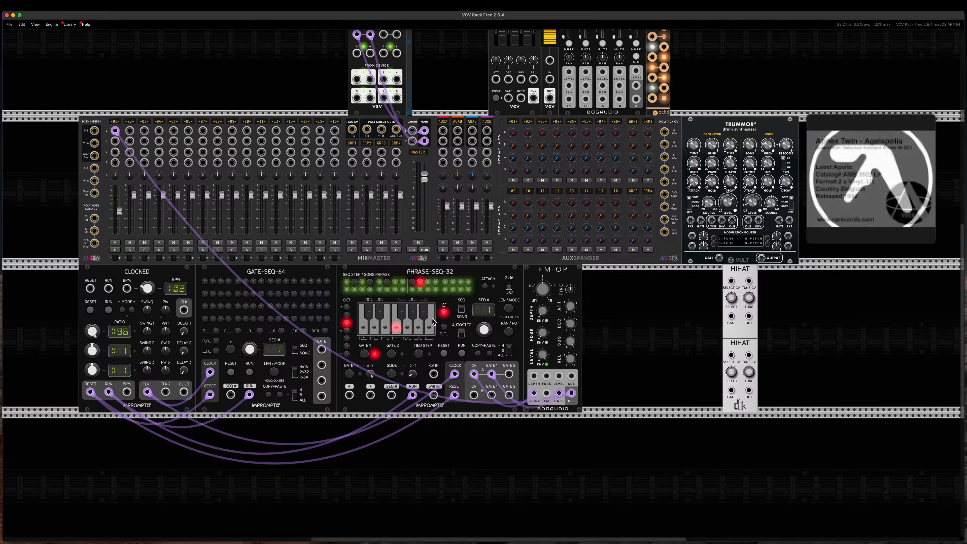
Step: Reset and run CLOCKED to audition the 10-step sequence, stopping it after a short listen
click(91, 310)
click(109, 311)
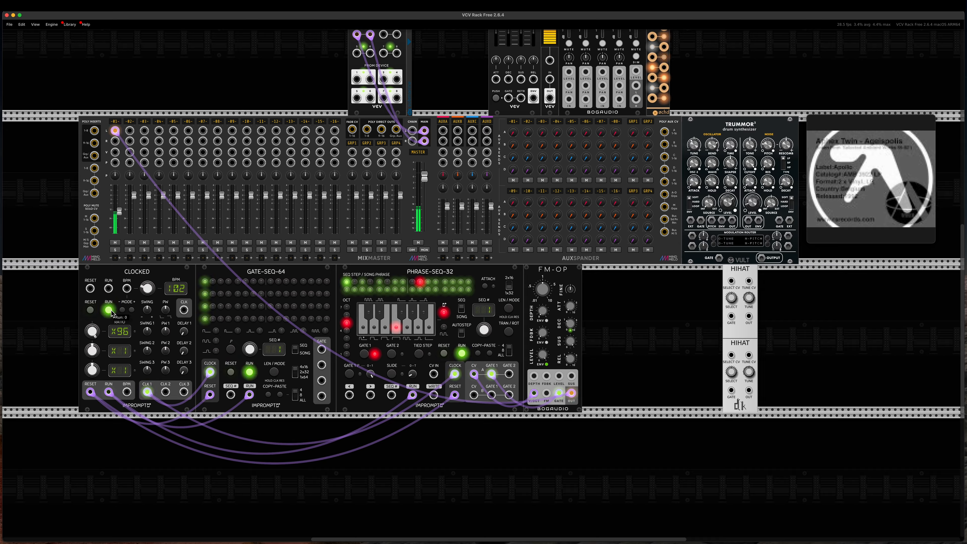
click(111, 311)
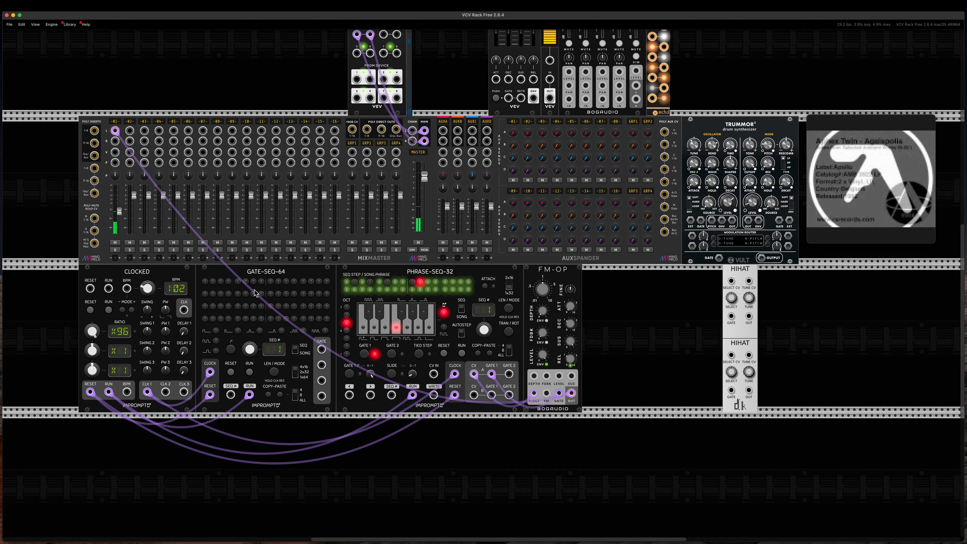
Step: Play the opening of the Ageispolis reference track to hear the melody's following notes
click(871, 236)
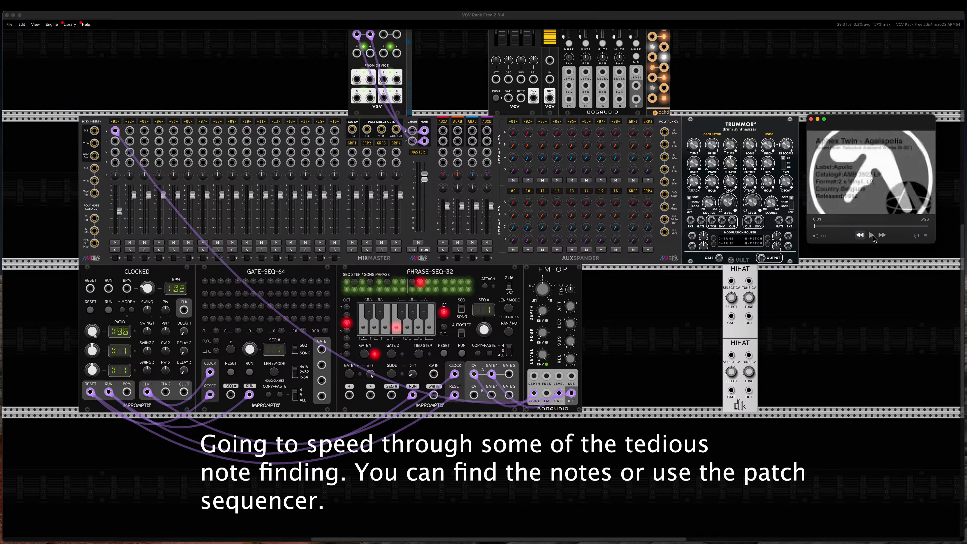
click(880, 236)
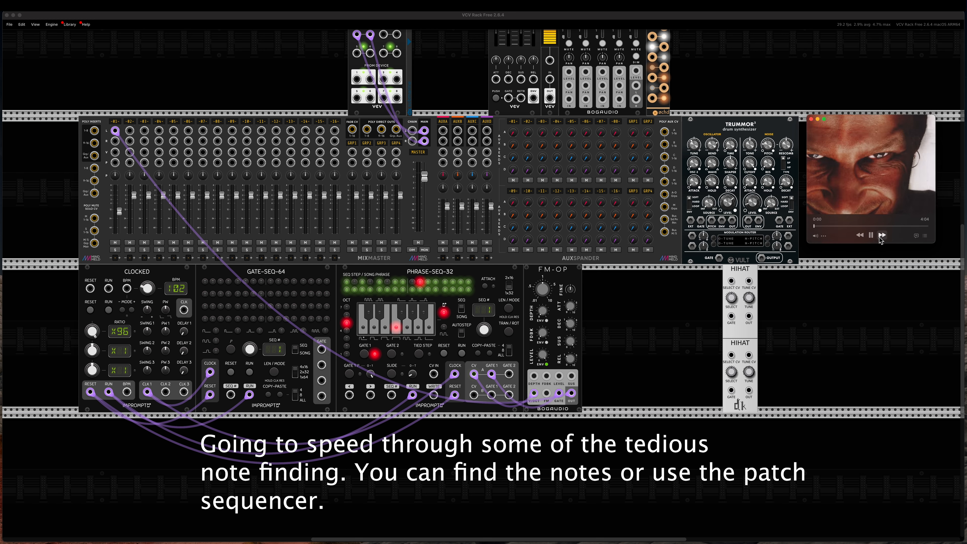
click(879, 237)
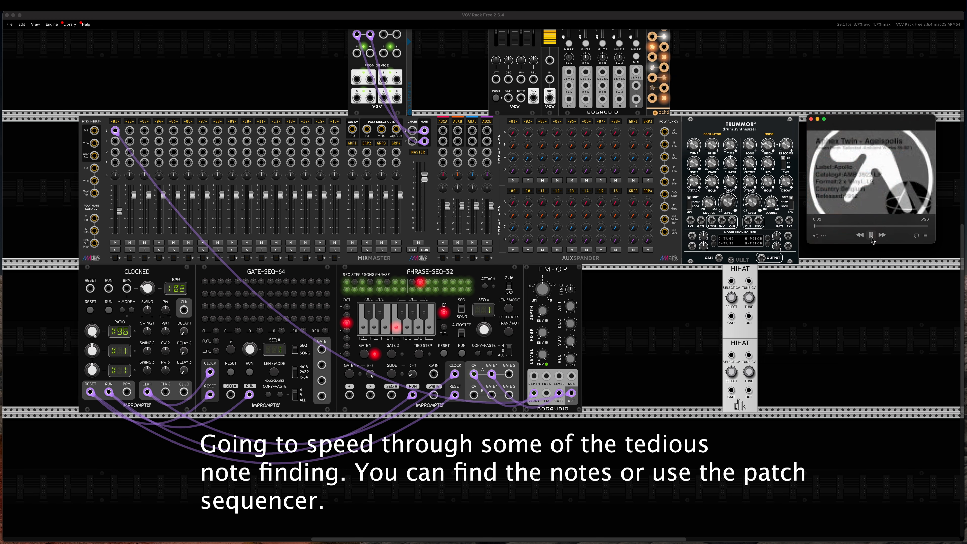
Step: Set PHRASE-SEQ-32's step 12 to F in octave 5 and make step 11 a tied step
click(421, 287)
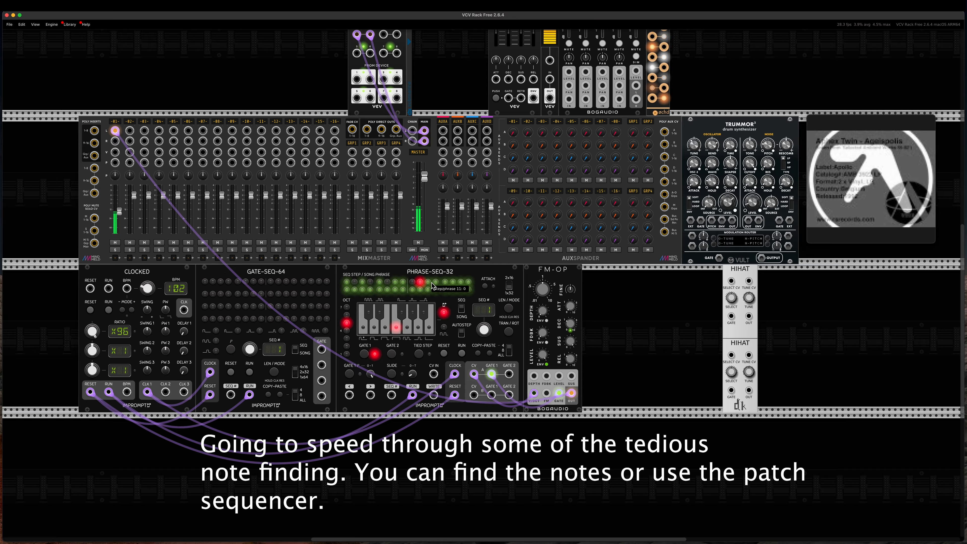
click(435, 285)
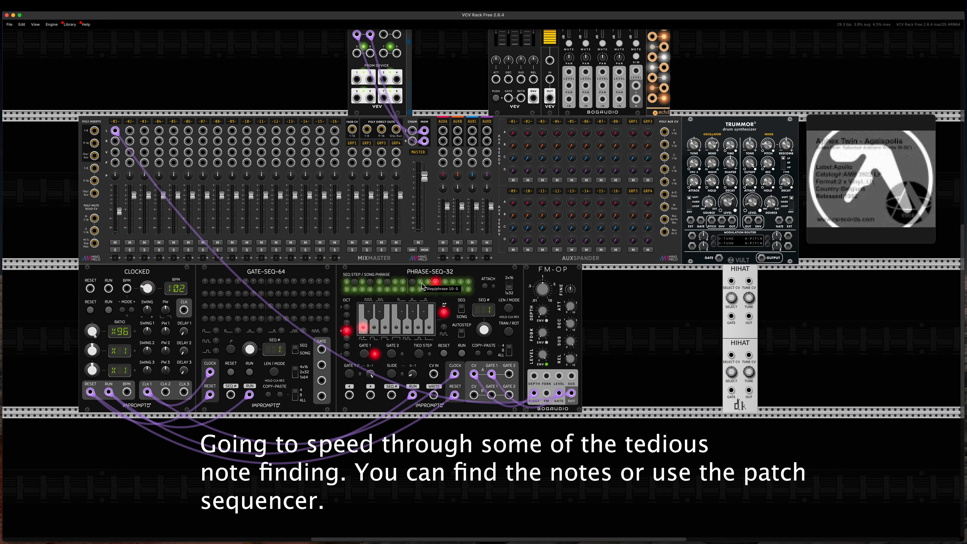
click(420, 282)
click(437, 282)
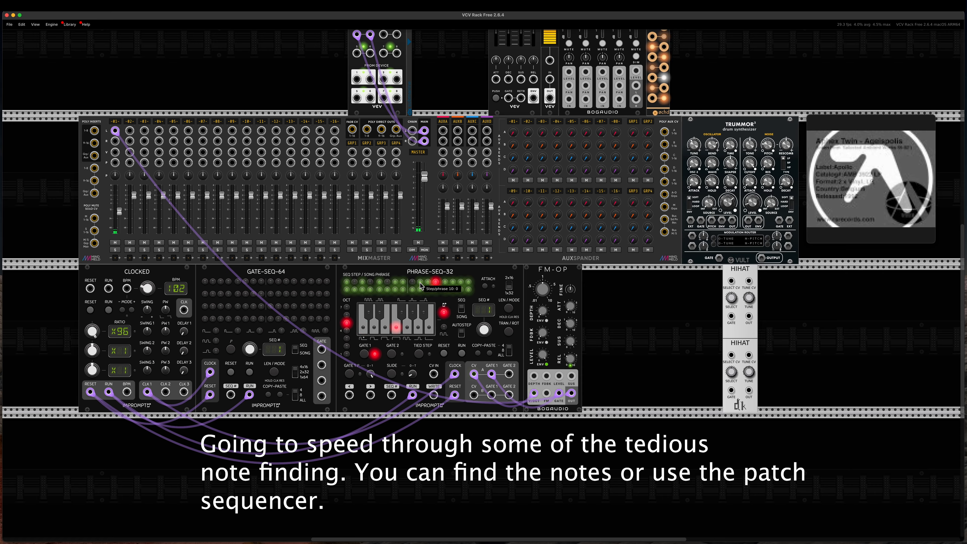
click(428, 282)
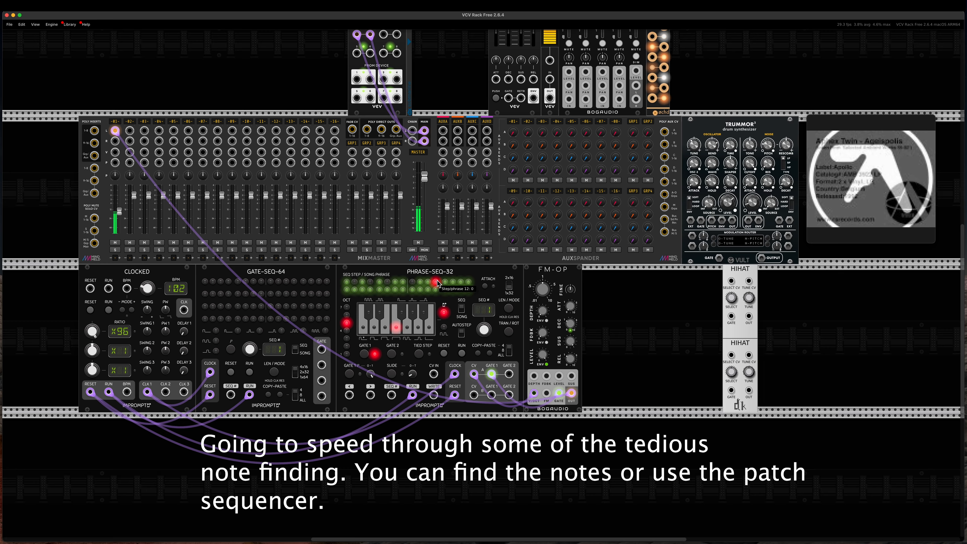
click(418, 354)
click(364, 357)
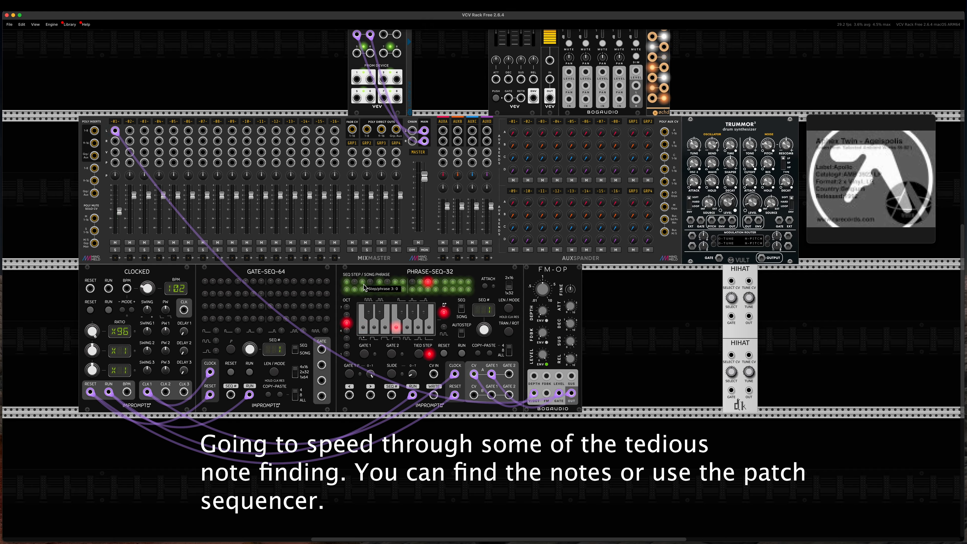
Step: Set PHRASE-SEQ-32's sequence length to 12 and run CLOCKED briefly to audition it
click(508, 308)
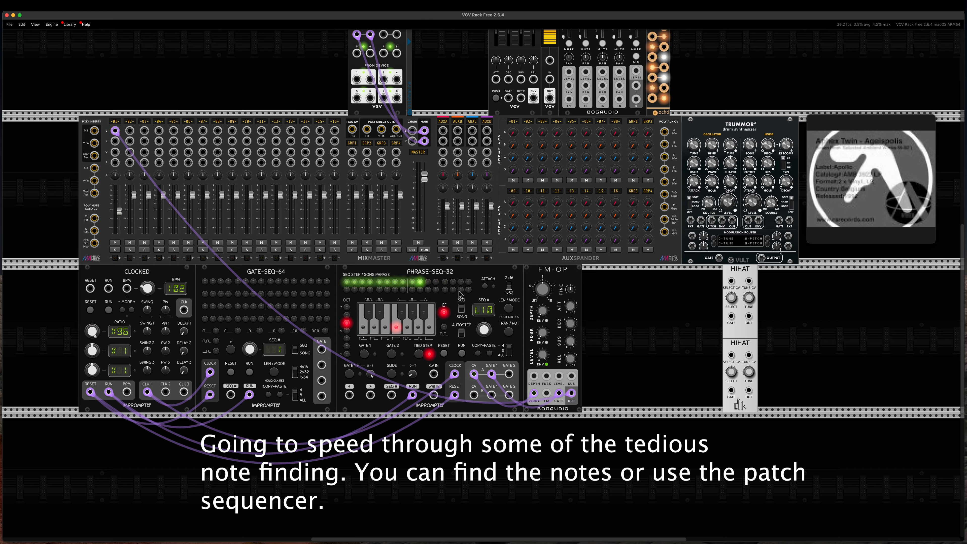
click(437, 284)
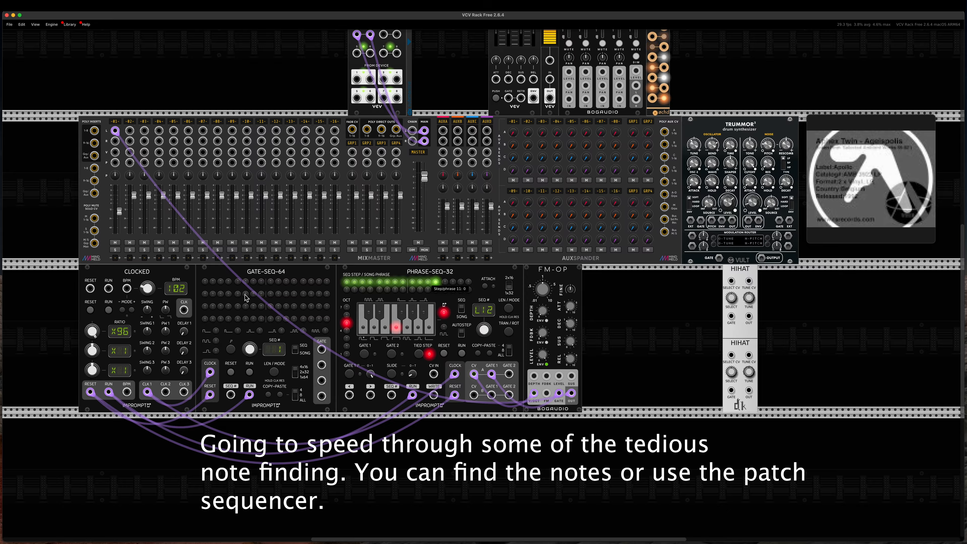
click(109, 310)
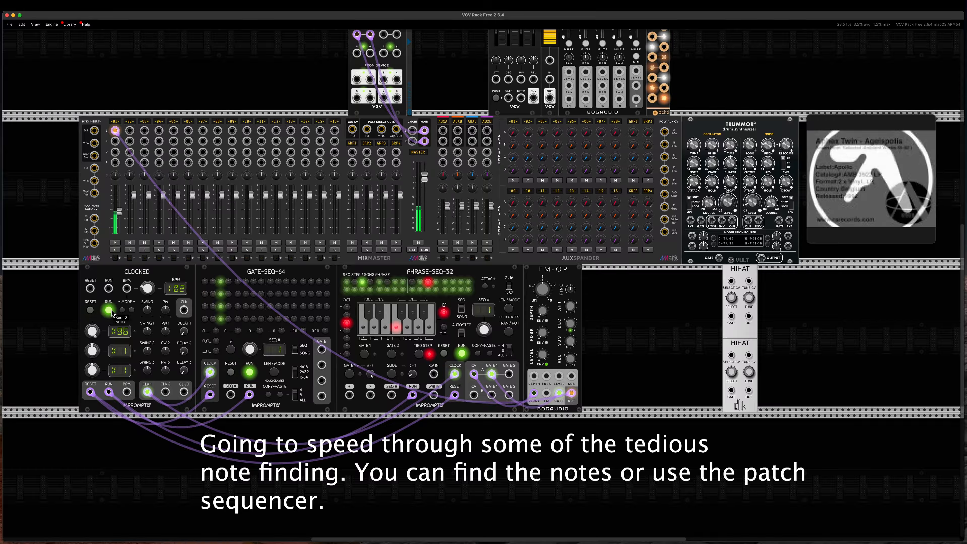
click(111, 310)
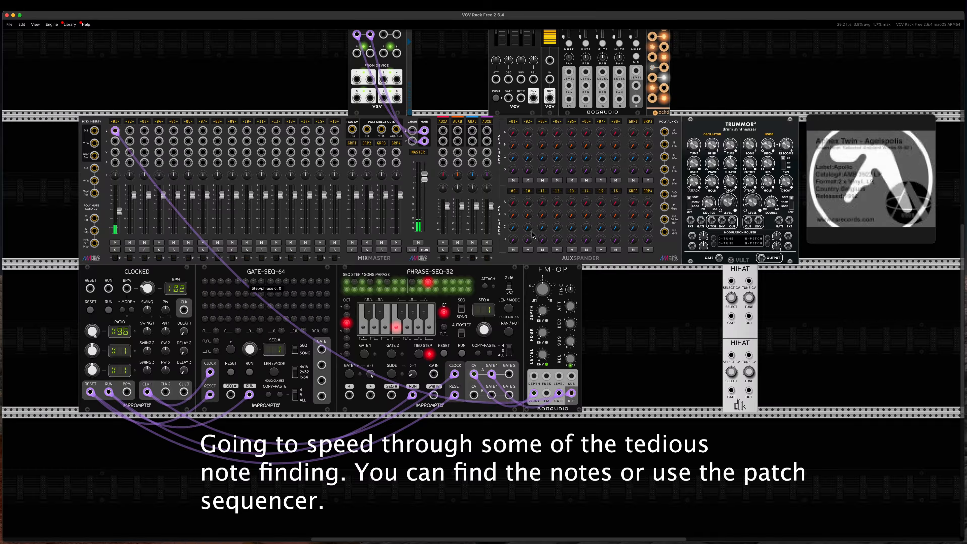
Step: Replay the start of the Ageispolis reference track to identify further melody notes
mouse_move(910, 201)
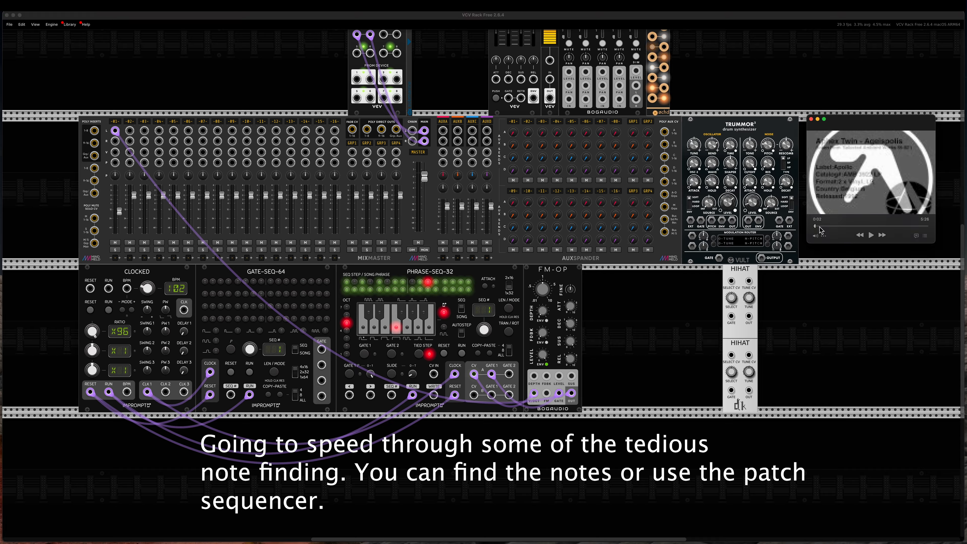
click(816, 227)
click(871, 232)
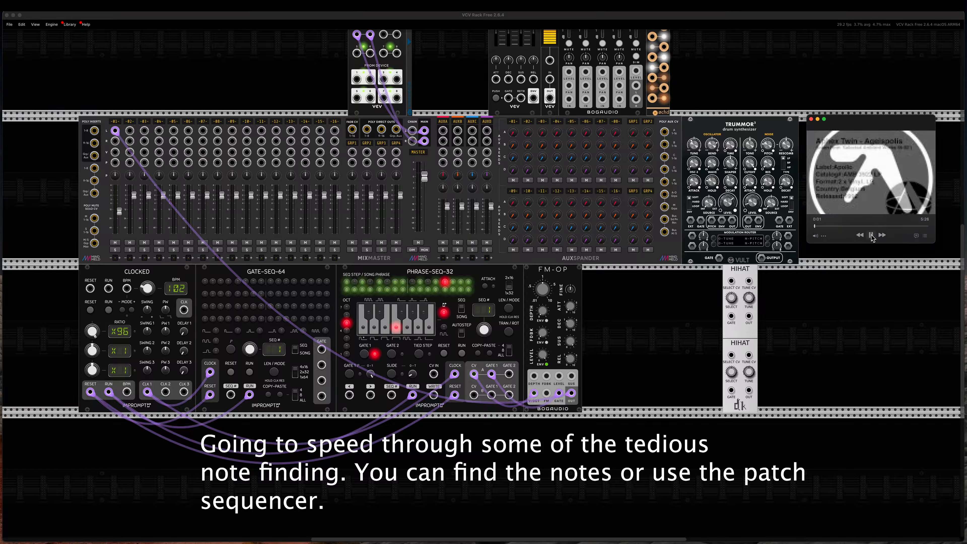
Step: Program PHRASE-SEQ-32's steps 14 to 29, with G# in octave 5 on step 14 and a tied D# in octave 5 on step 29
click(453, 282)
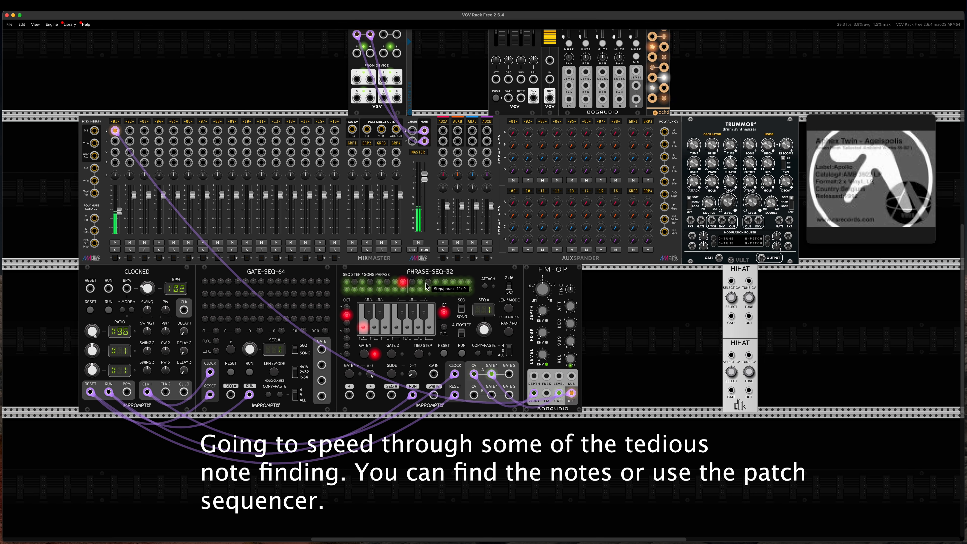
click(461, 283)
click(469, 283)
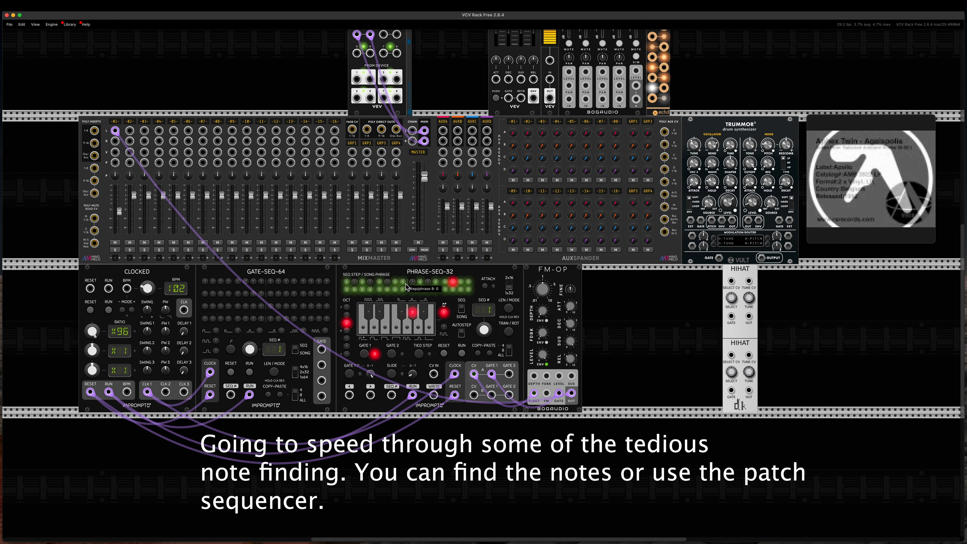
click(346, 290)
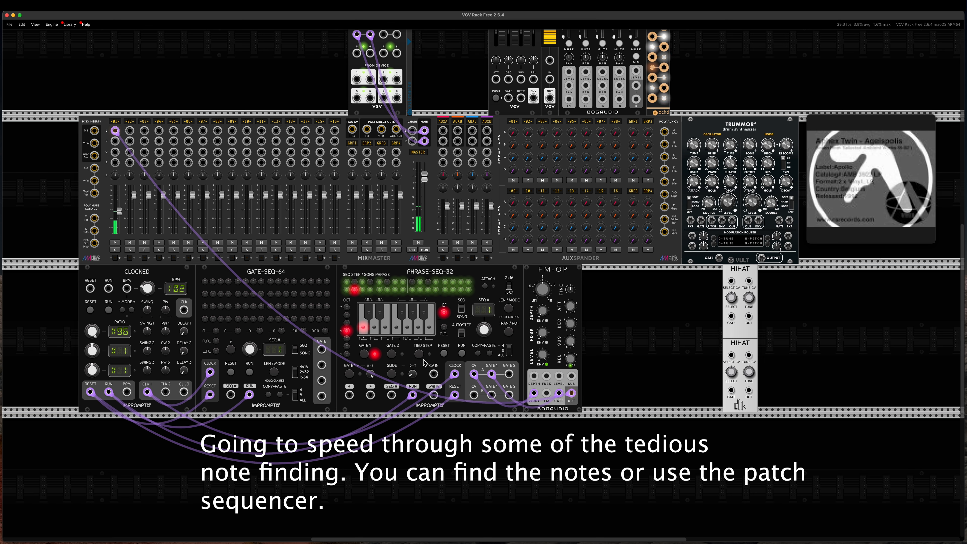
click(420, 289)
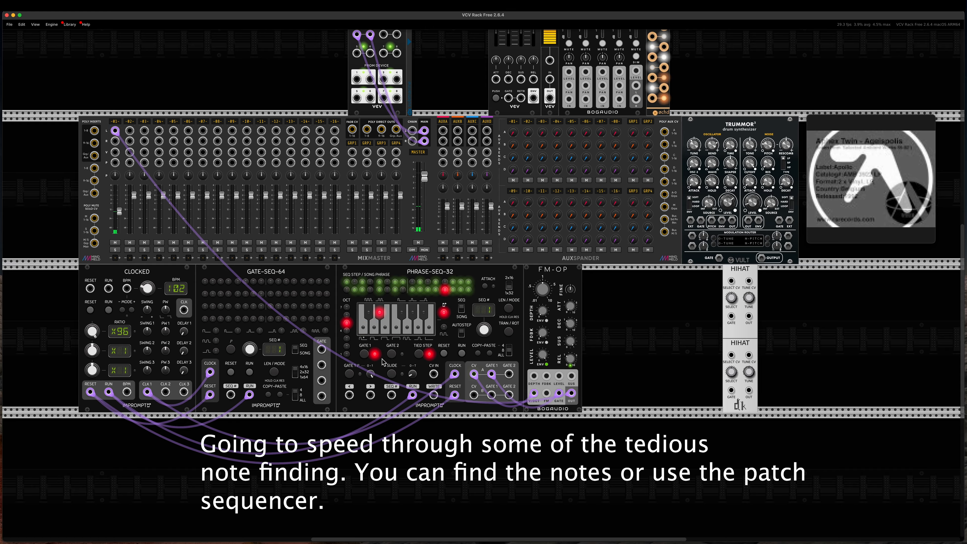
Step: Run CLOCKED to audition the extended sequence and play the Ageispolis reference track for comparison
click(109, 310)
click(109, 310)
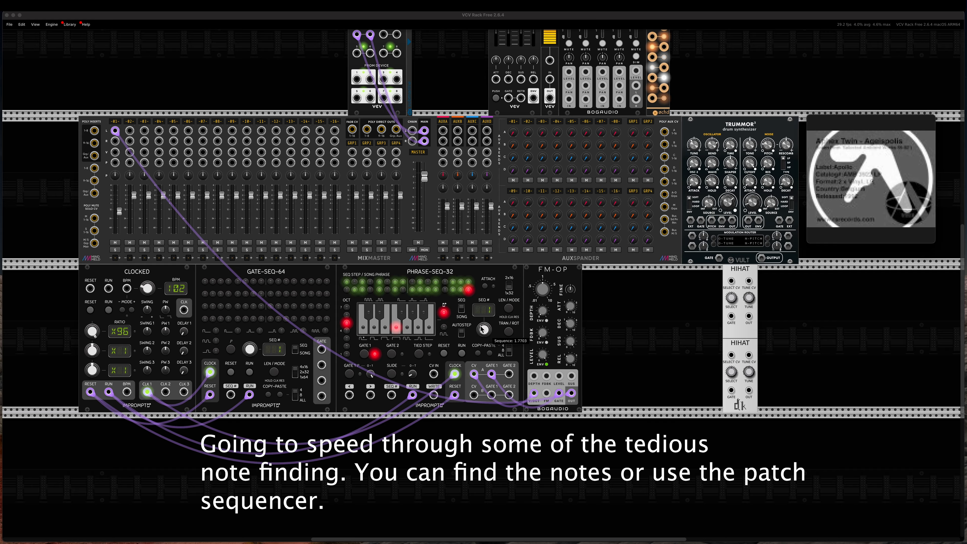
mouse_move(852, 234)
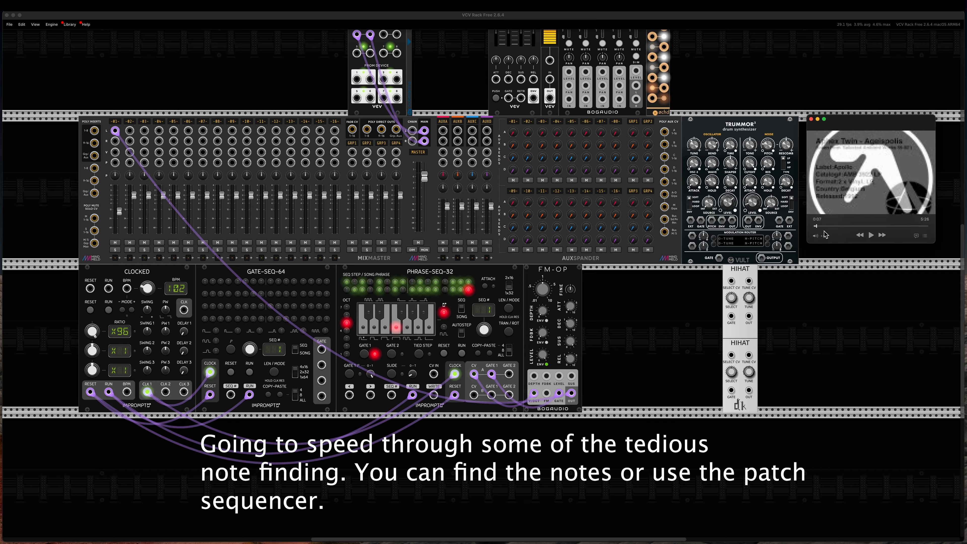
click(871, 235)
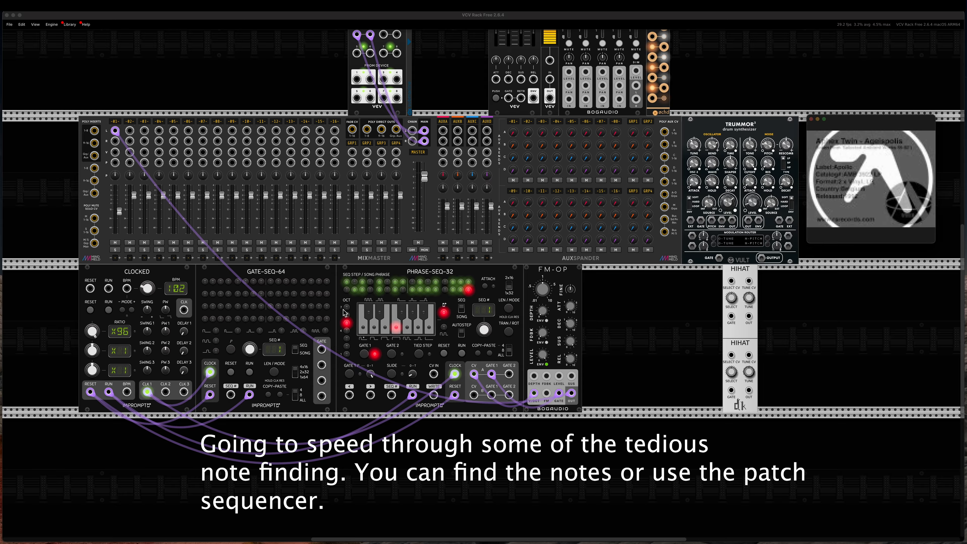
Step: Copy all steps of PHRASE-SEQ-32's sequence 1 and paste them into sequence 2
click(511, 356)
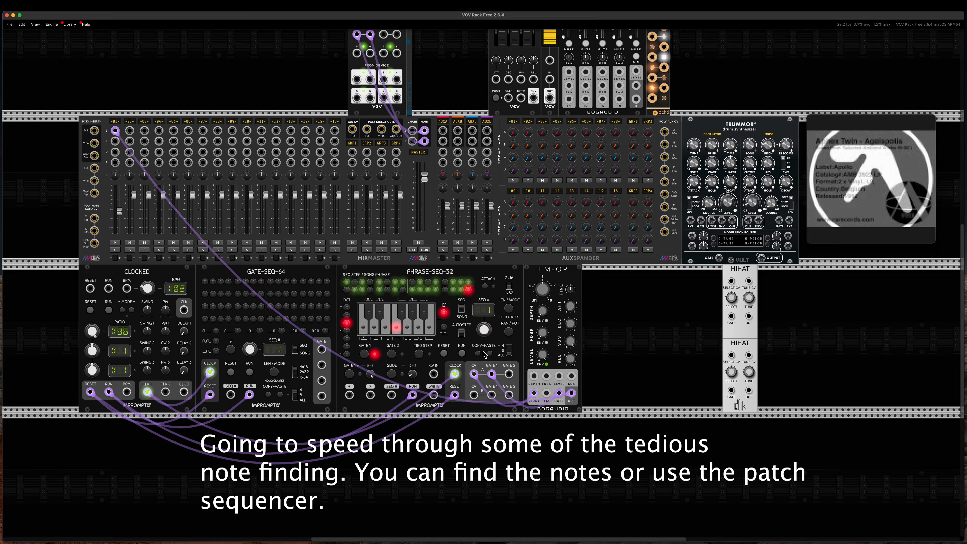
click(479, 354)
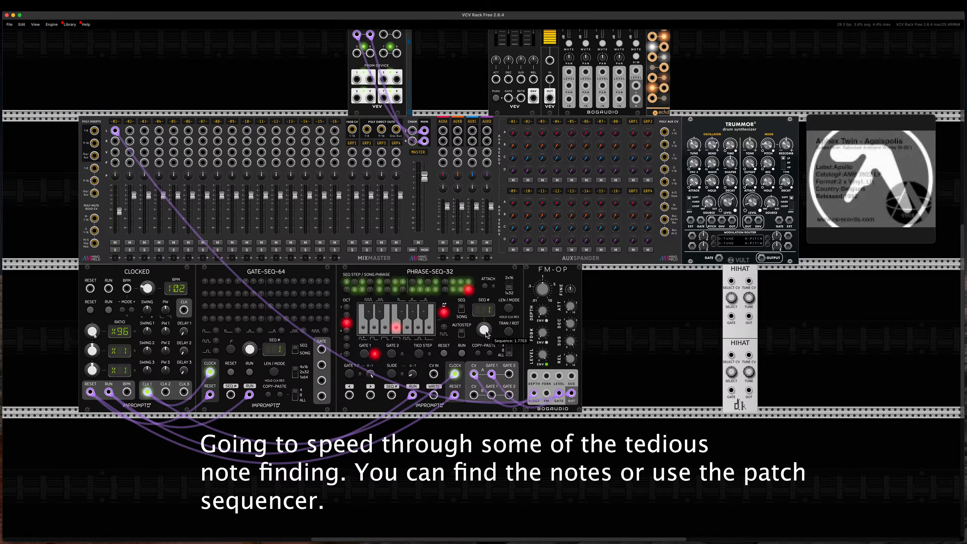
drag(484, 330, 485, 322)
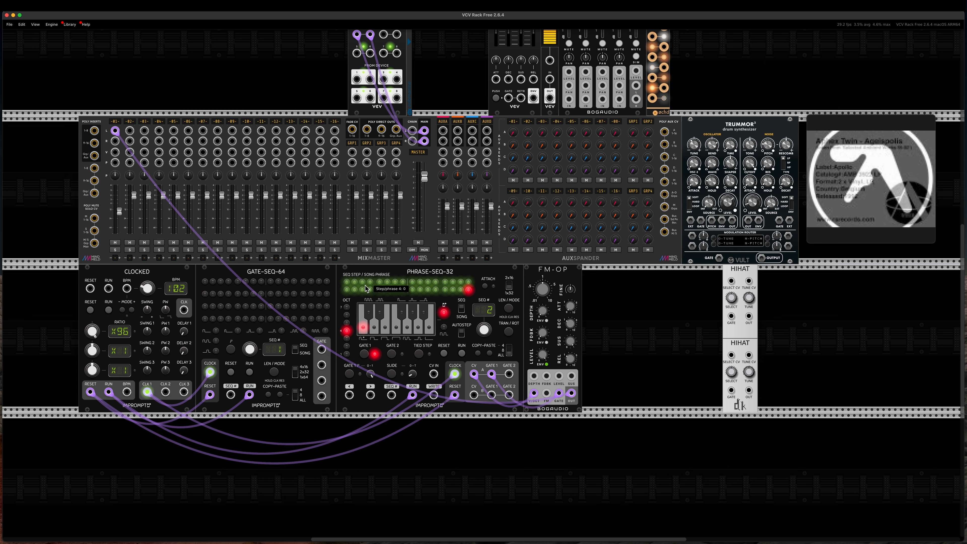
click(488, 356)
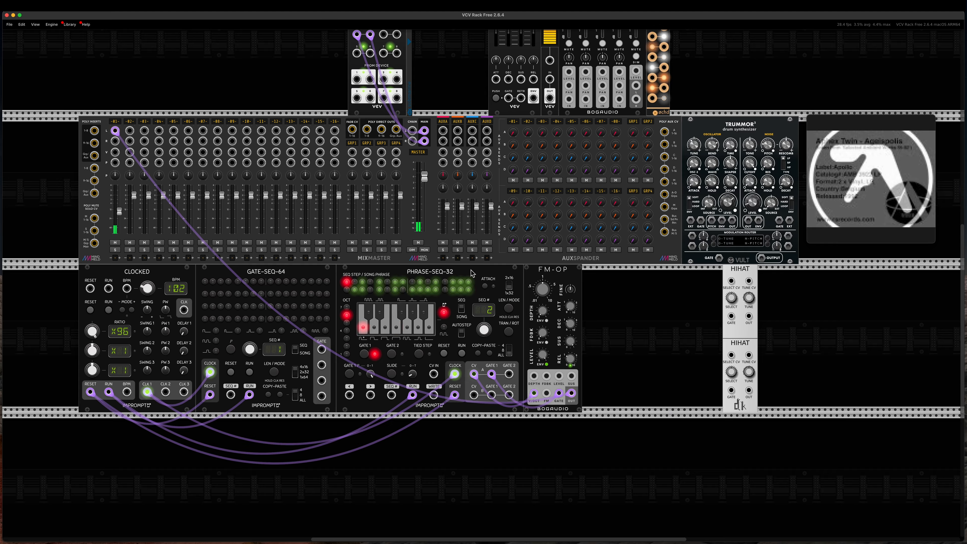
Step: Audition individual notes of PHRASE-SEQ-32's sequence 2 against short passages of the Ageispolis reference track
click(861, 236)
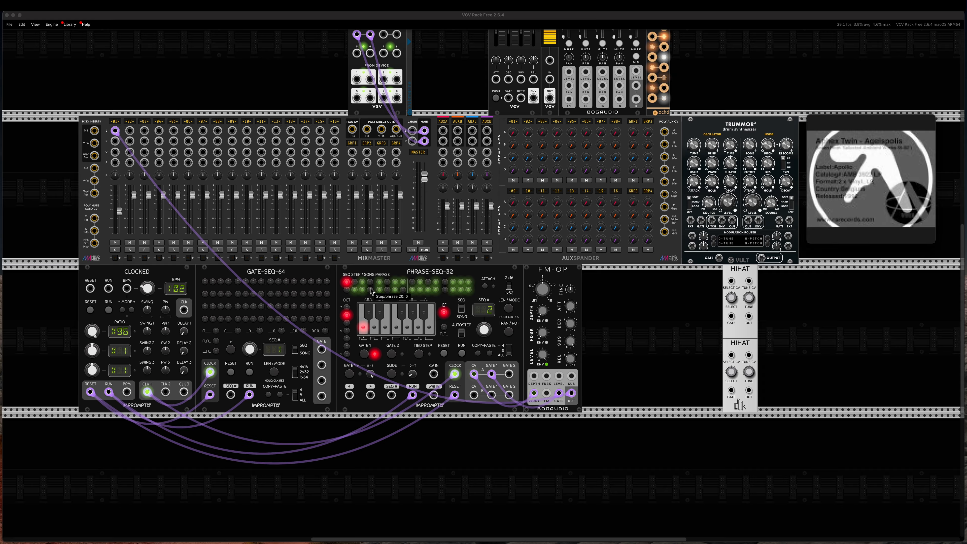
click(420, 354)
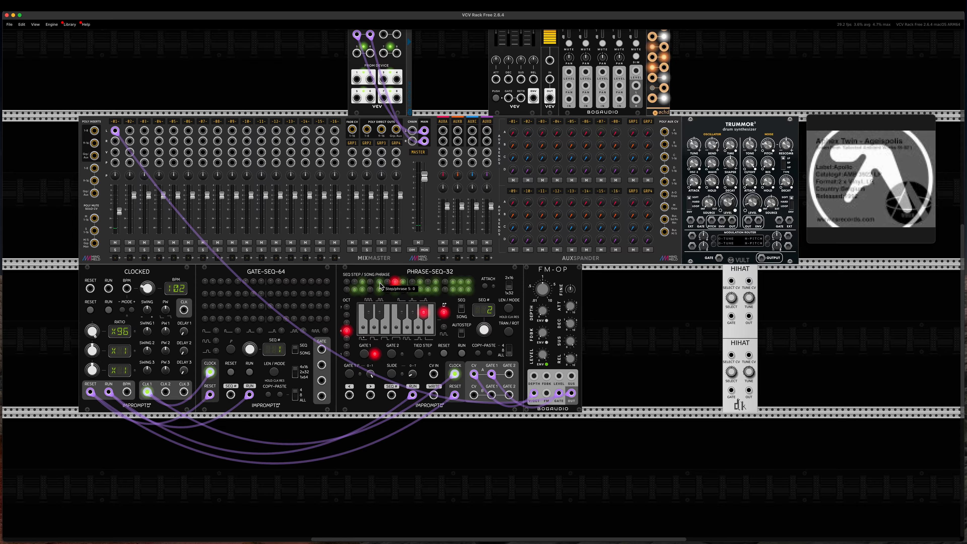
click(108, 310)
click(109, 310)
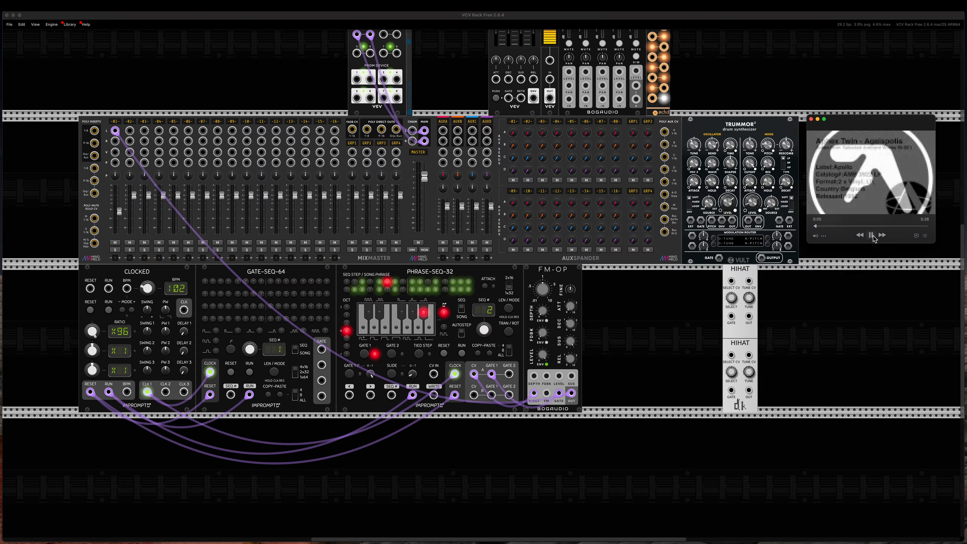
click(412, 282)
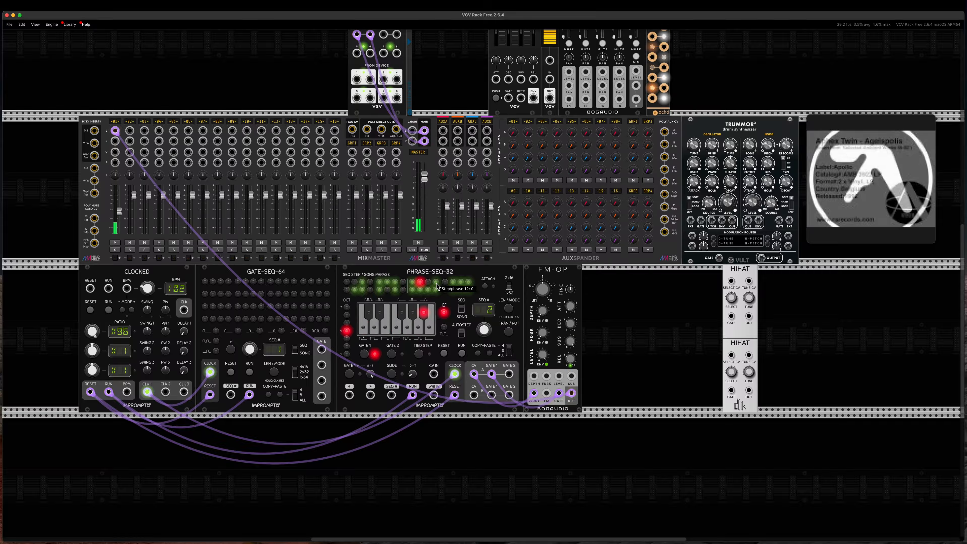
click(871, 236)
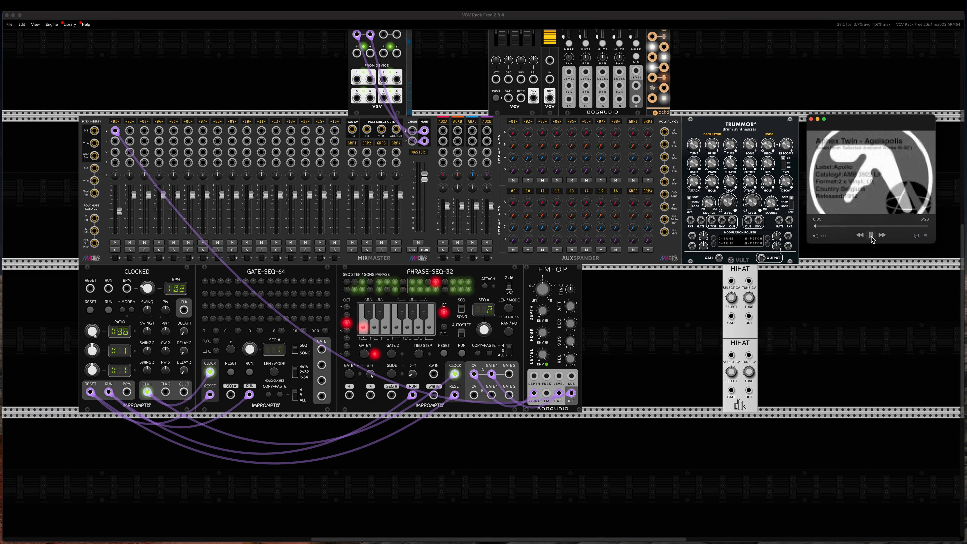
click(872, 235)
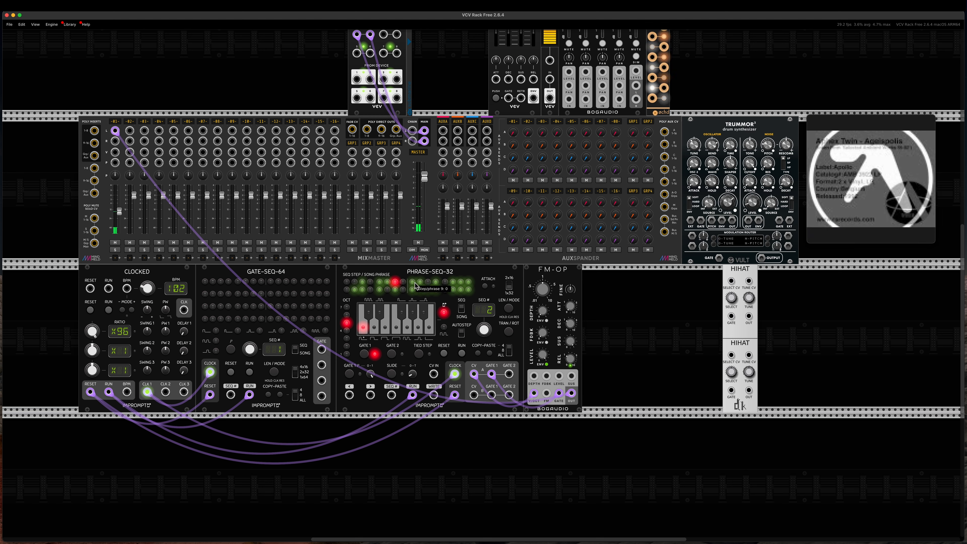
click(470, 284)
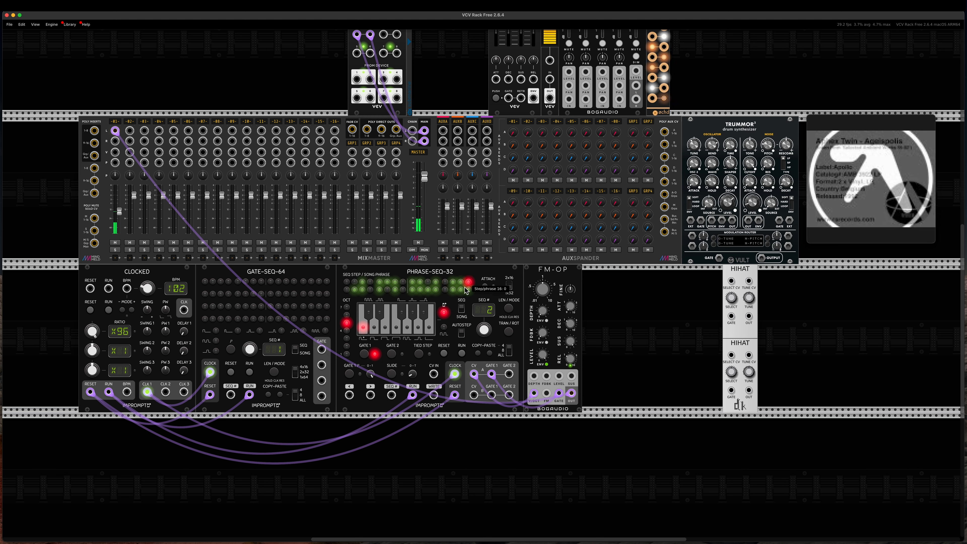
click(871, 235)
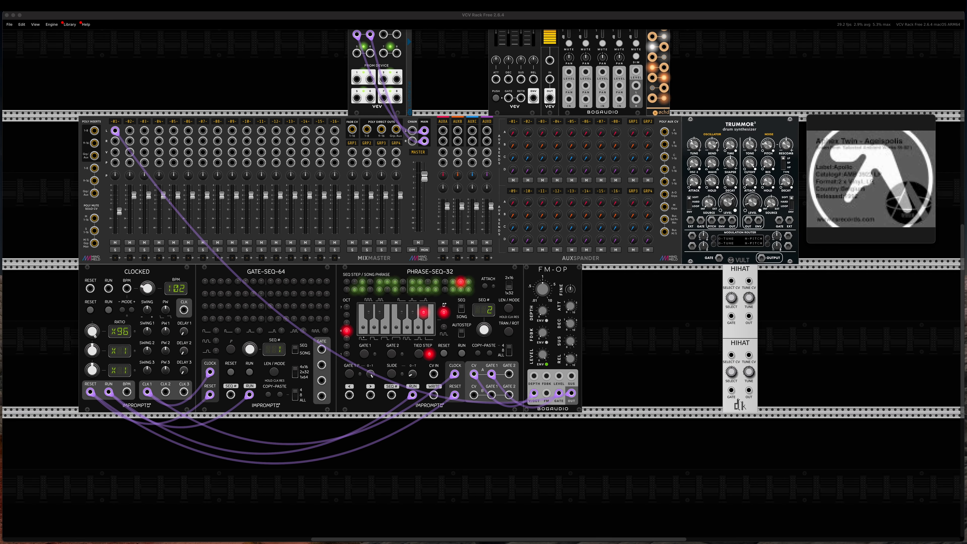
Step: Switch to Chrome, open YouTube and search for "aegeispolis"
drag(966, 213, 682, 86)
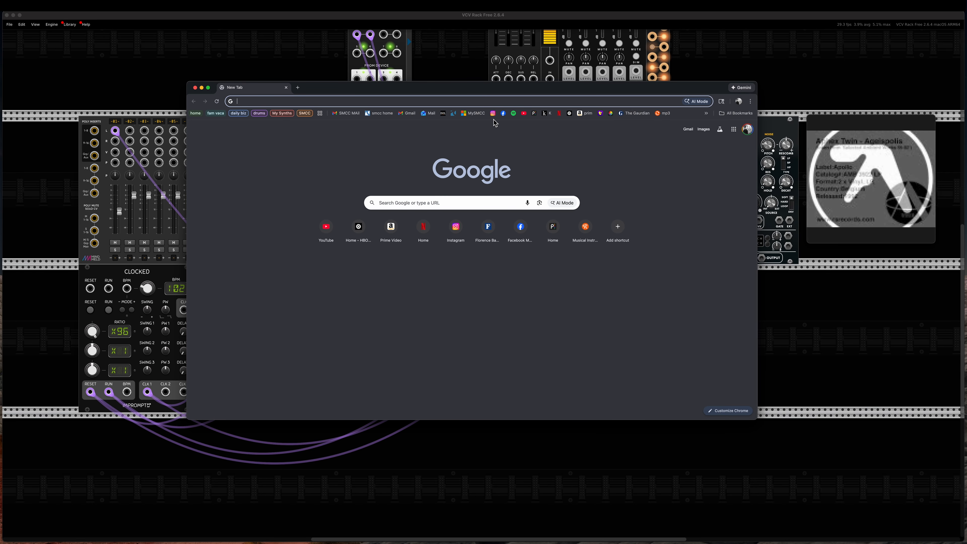
click(524, 113)
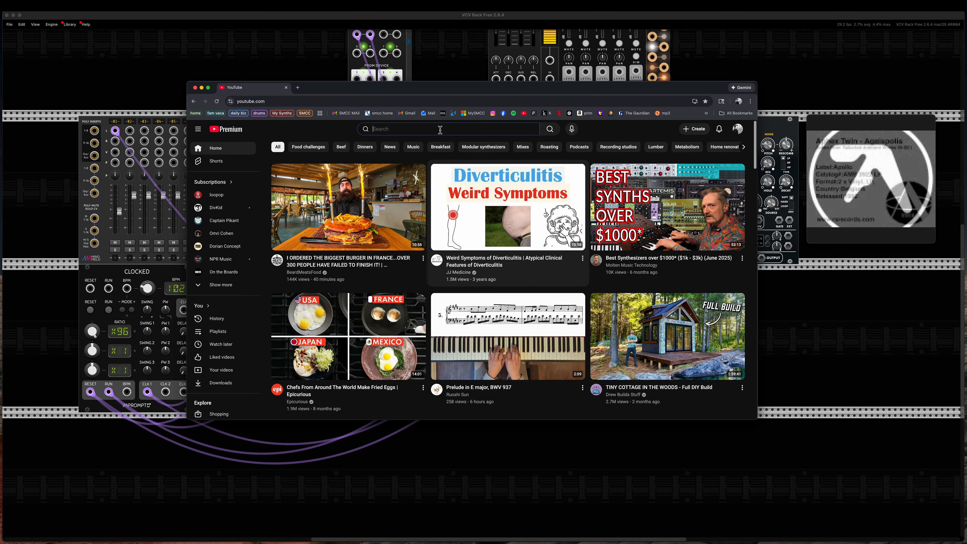
click(440, 130)
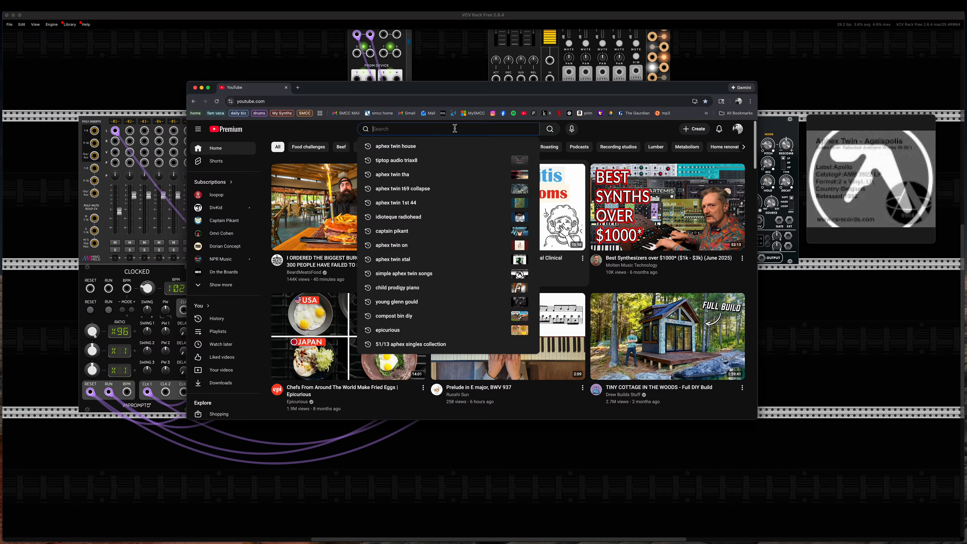
text(ae)
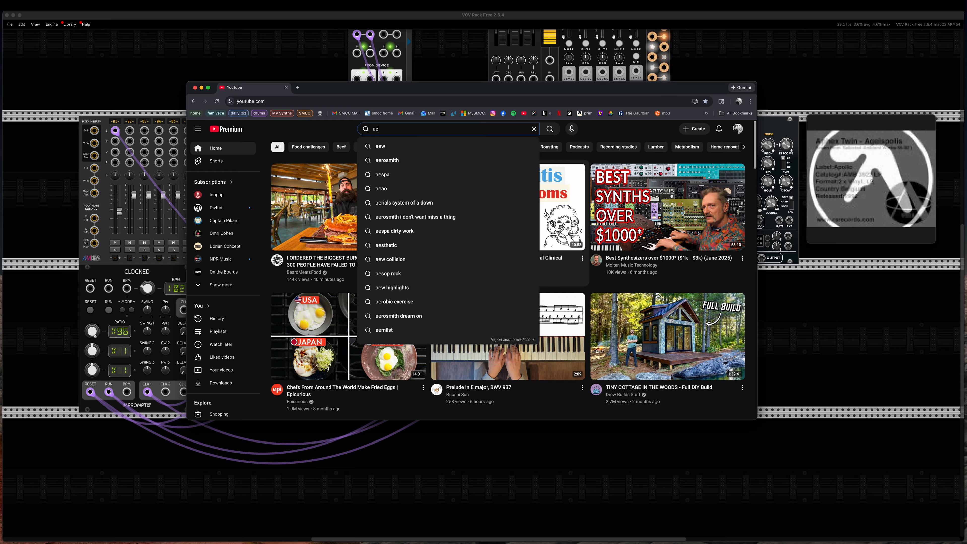
text(g)
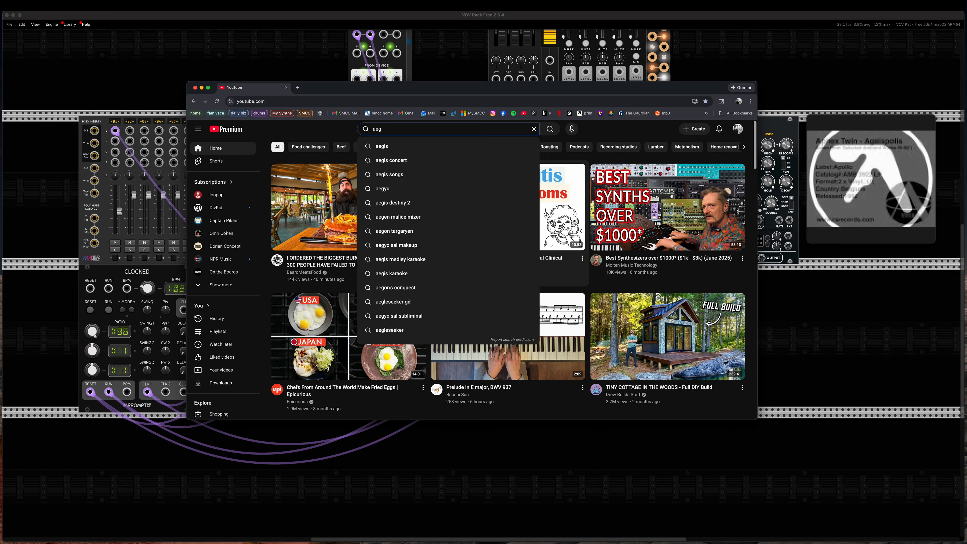
key(BackSpace)
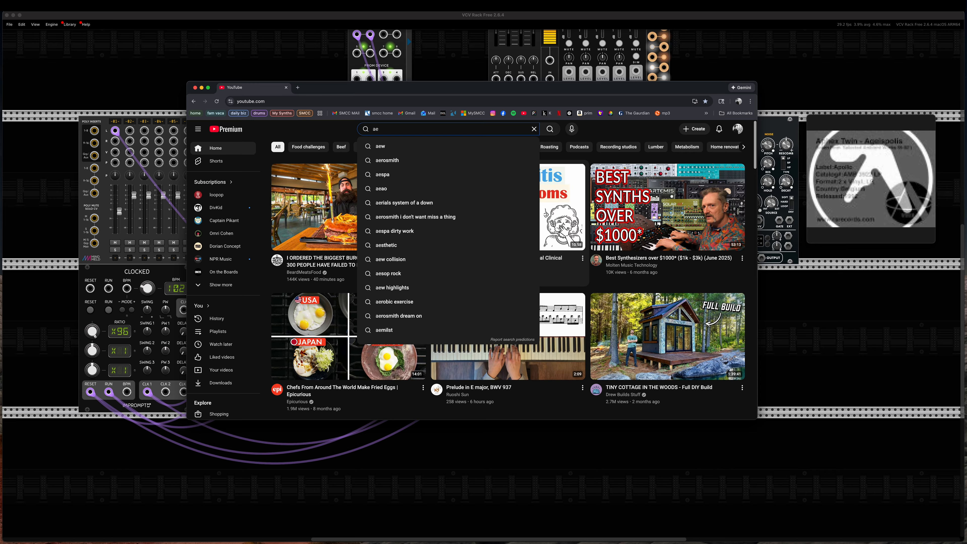
text(geis)
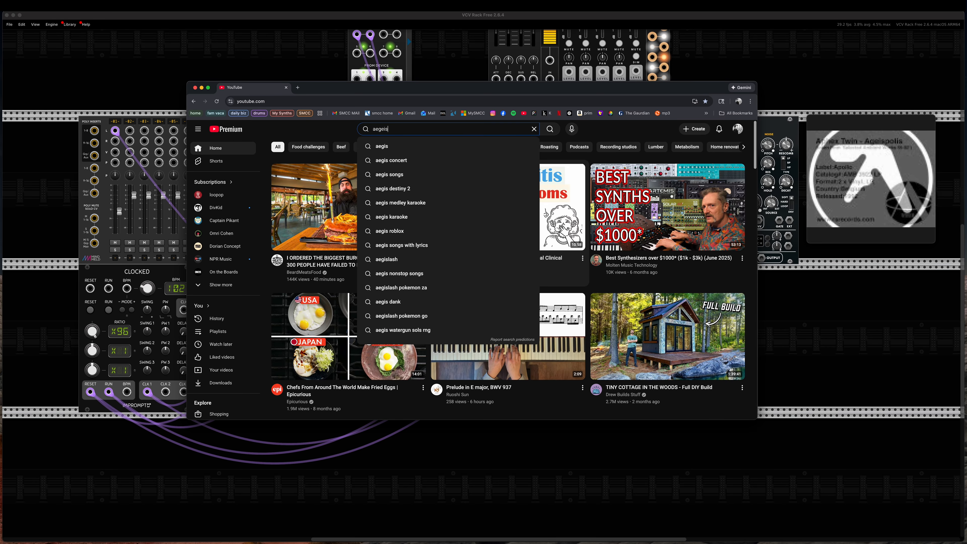
text(polis)
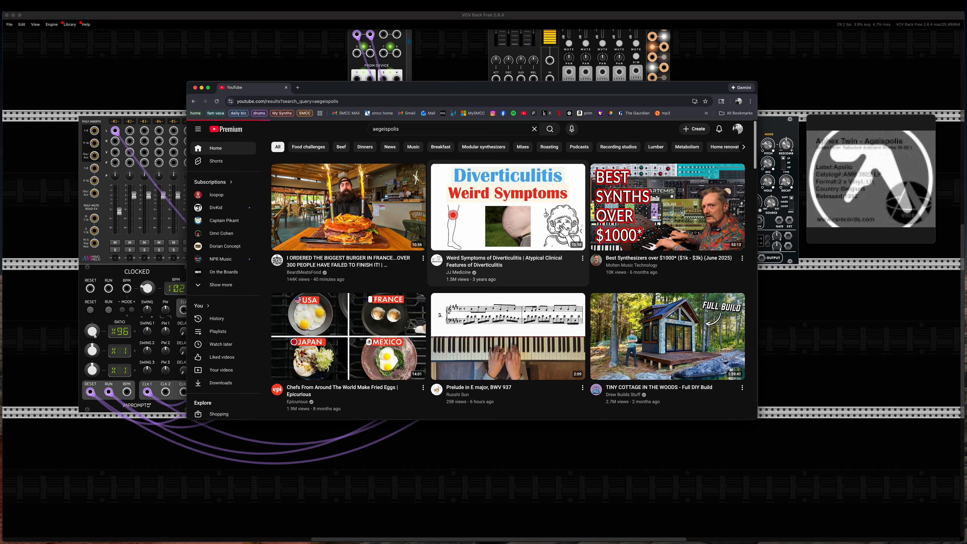
key(Return)
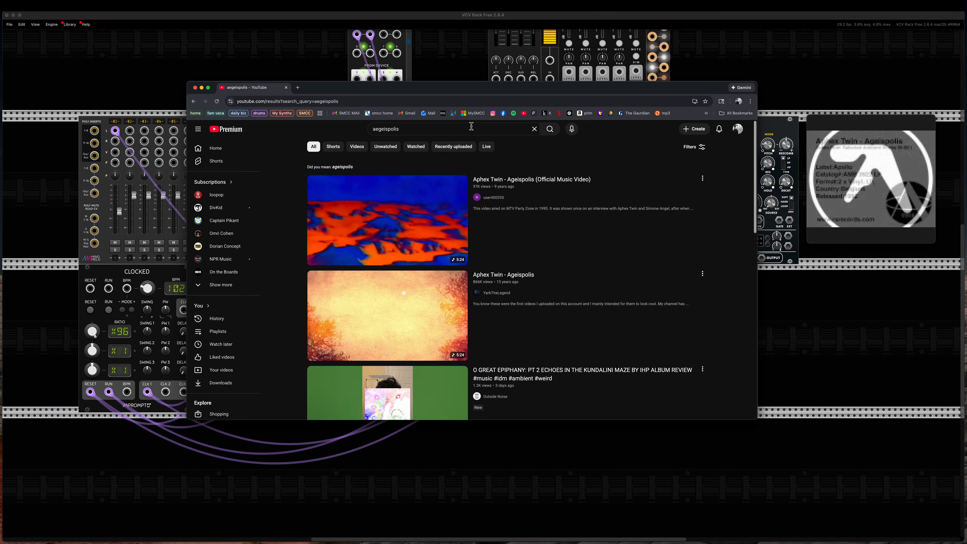
Step: Open the video "Aphex Twin - Ageispolis (Official Music Video)", pause it and set its playback speed to 0.75
click(389, 229)
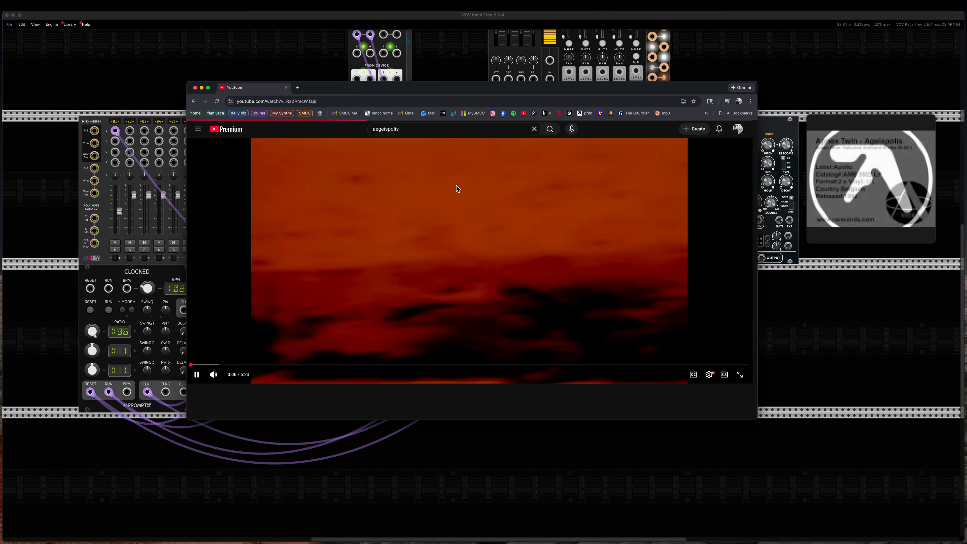
click(654, 322)
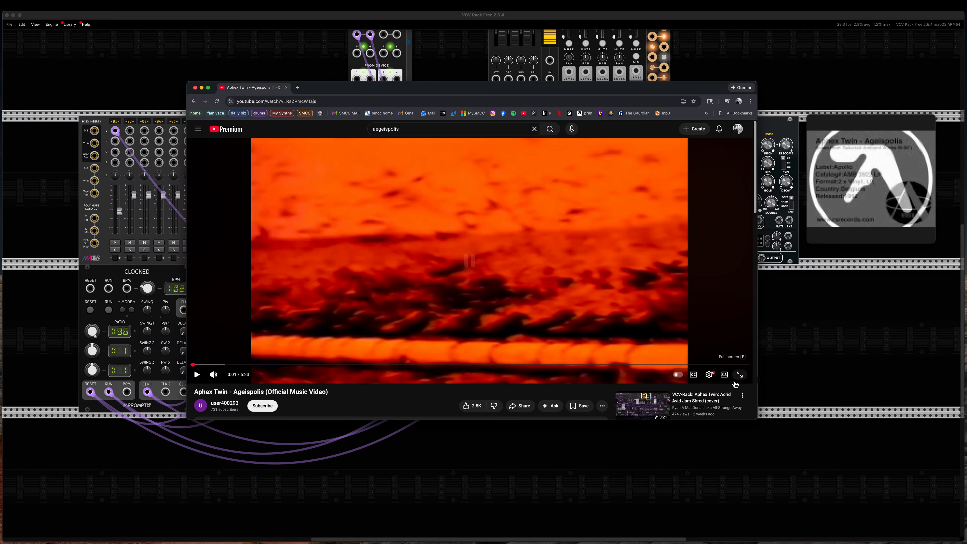
click(710, 375)
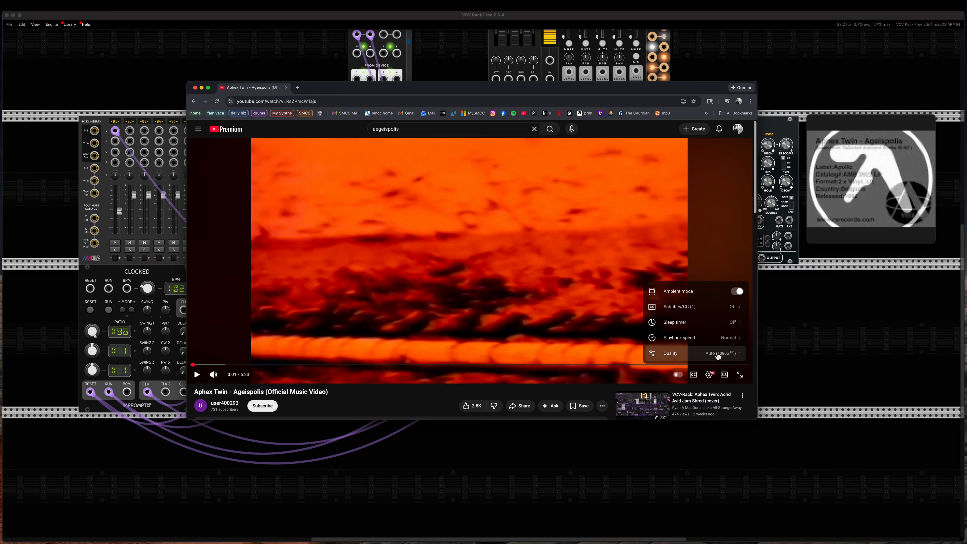
click(685, 337)
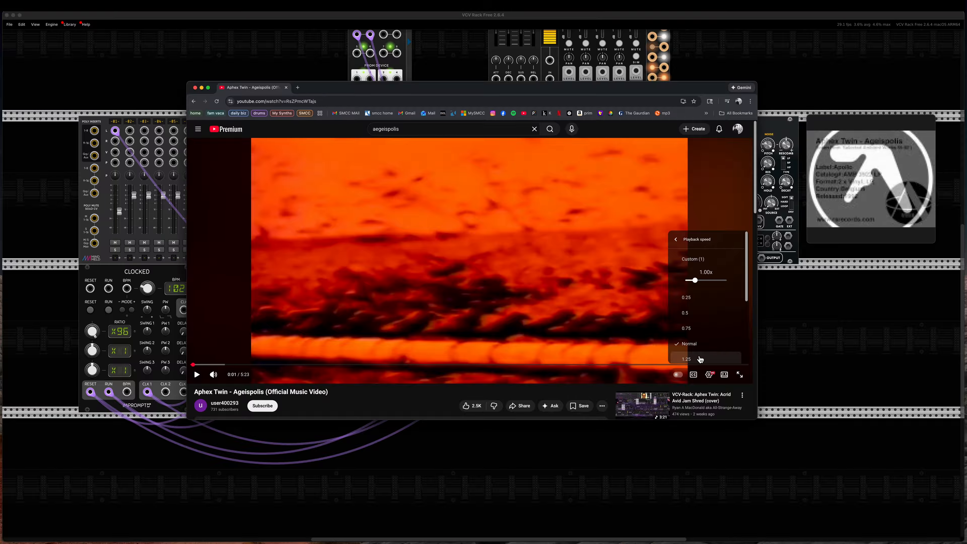
click(704, 333)
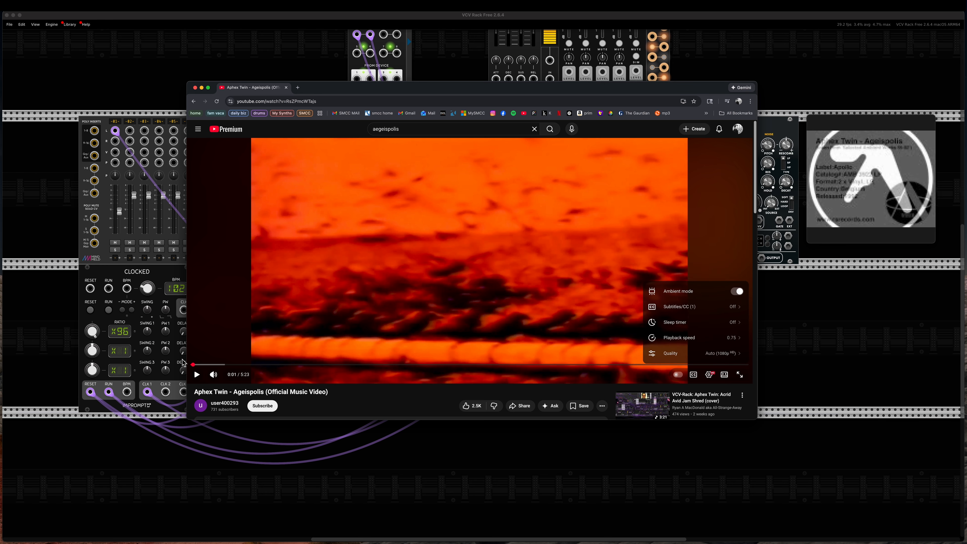
Step: Play the slowed-down video and shrink and move the browser window so it no longer covers the sequencer modules
click(197, 375)
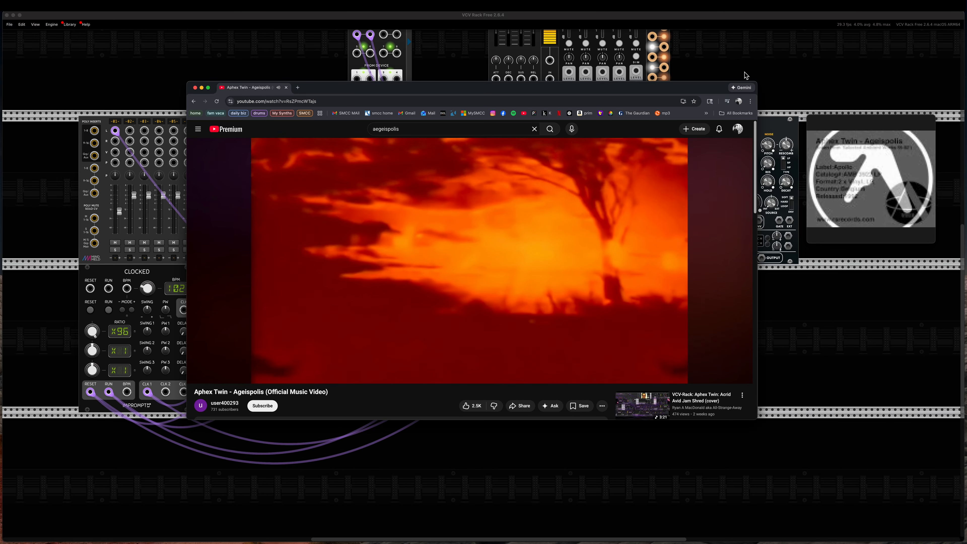
drag(706, 92, 784, 278)
click(767, 368)
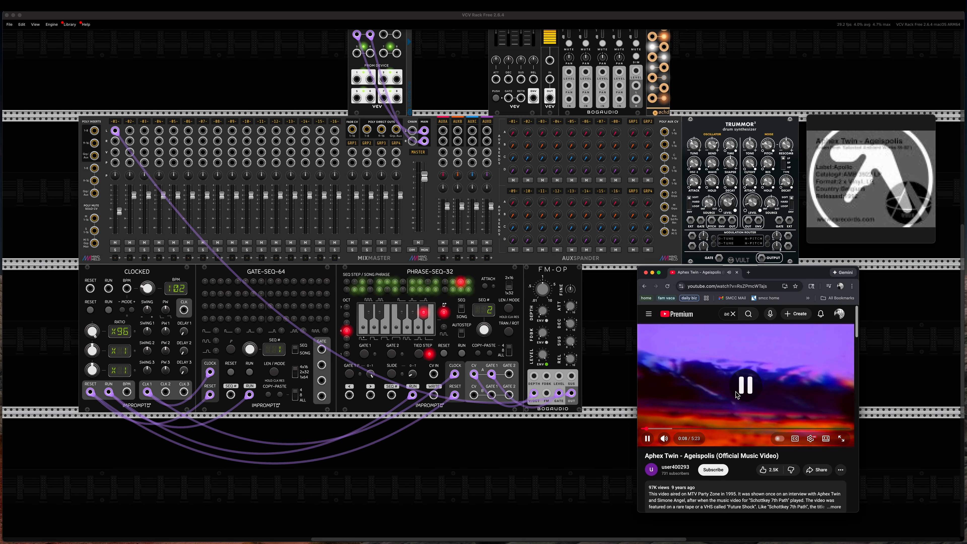
Step: Audition PHRASE-SEQ-32's sequence 2 notes on steps between 3 and 16 to compare them with the slowed-down melody
click(363, 282)
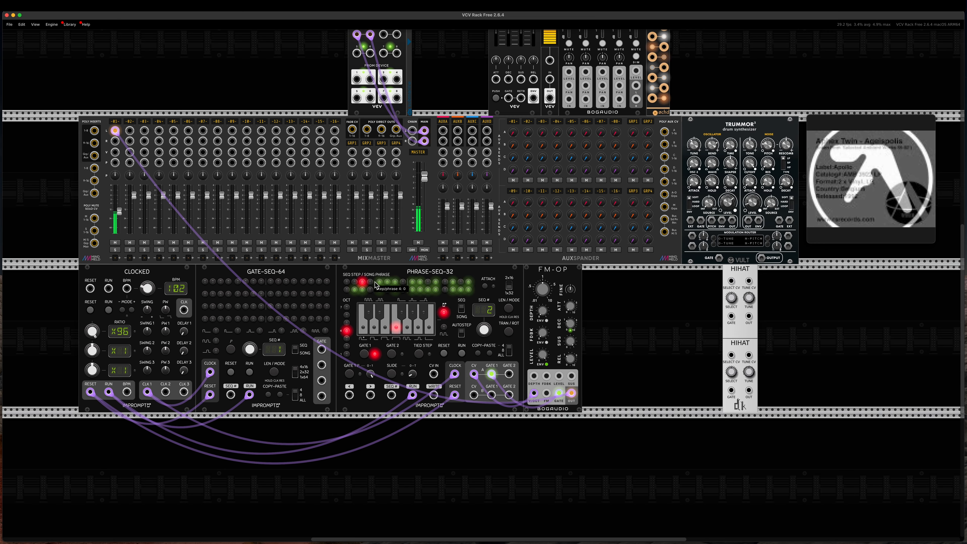
click(380, 283)
click(387, 283)
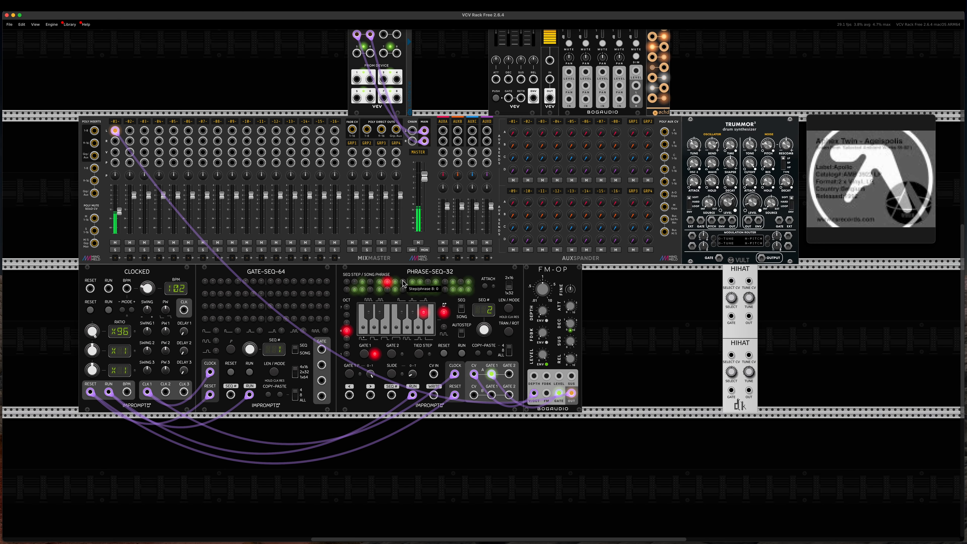
click(420, 282)
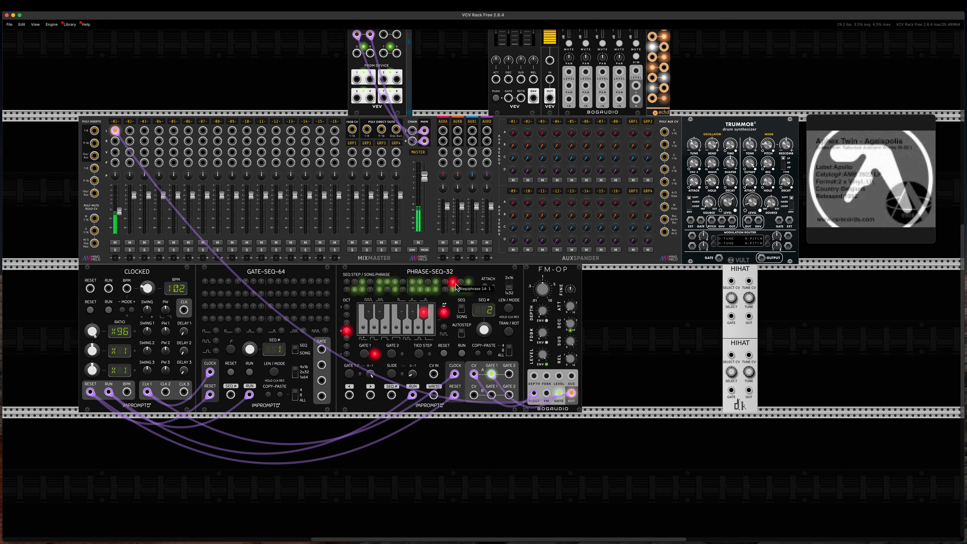
click(468, 282)
mouse_move(883, 243)
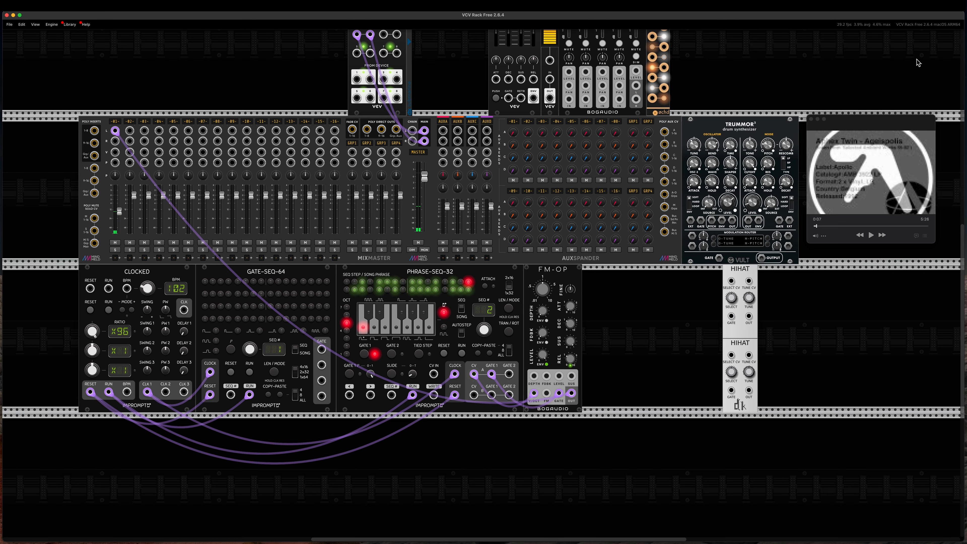
Step: Switch PHRASE-SEQ-32 to song mode and assign sequence 2 to phrase 2
mouse_move(678, 542)
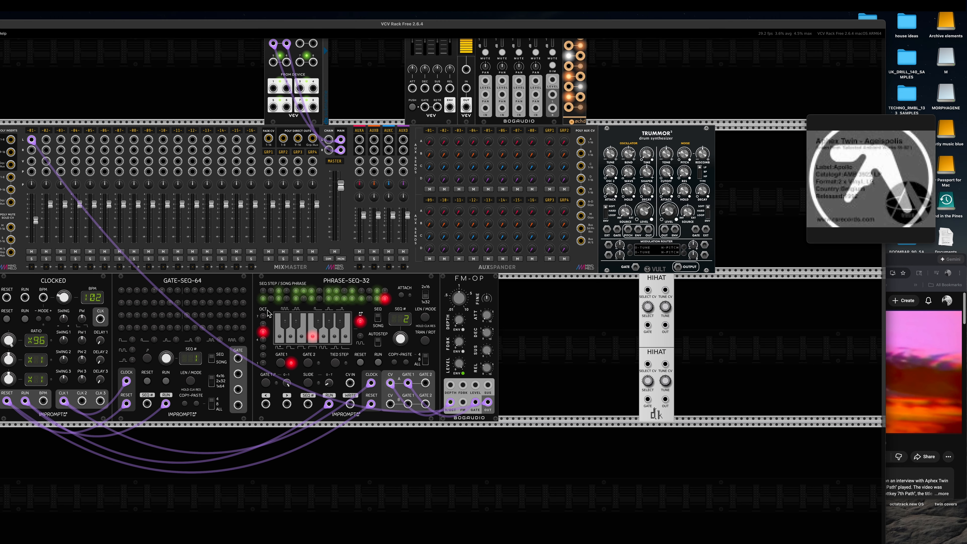
click(378, 319)
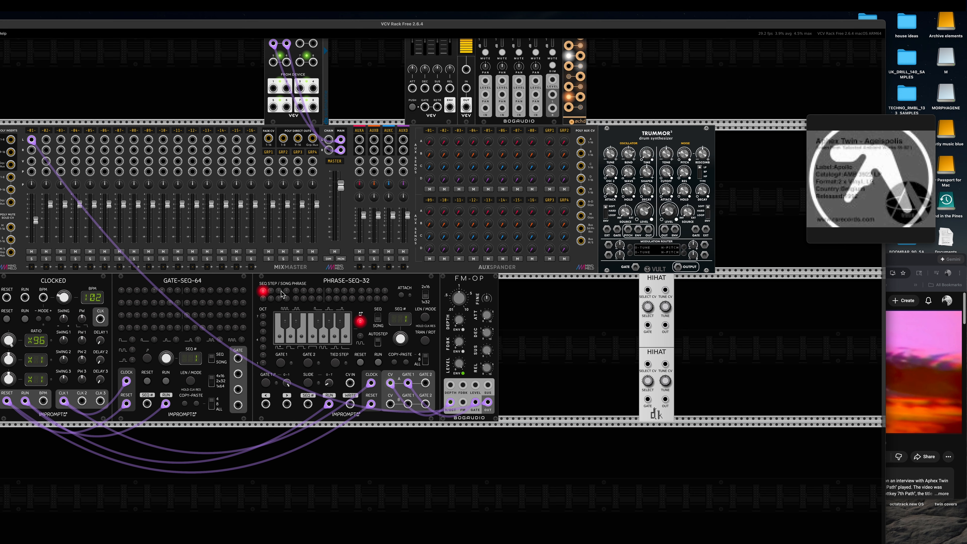
click(271, 293)
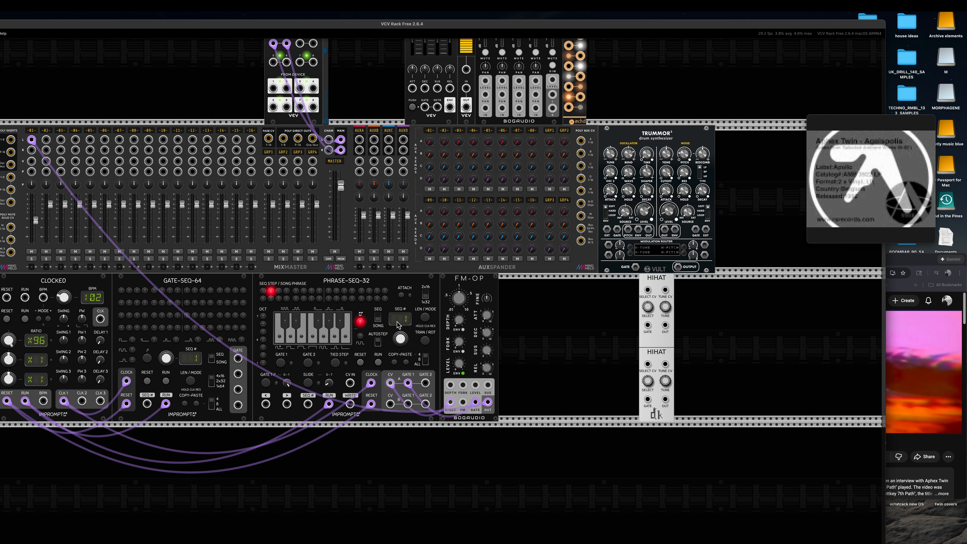
drag(400, 338, 400, 328)
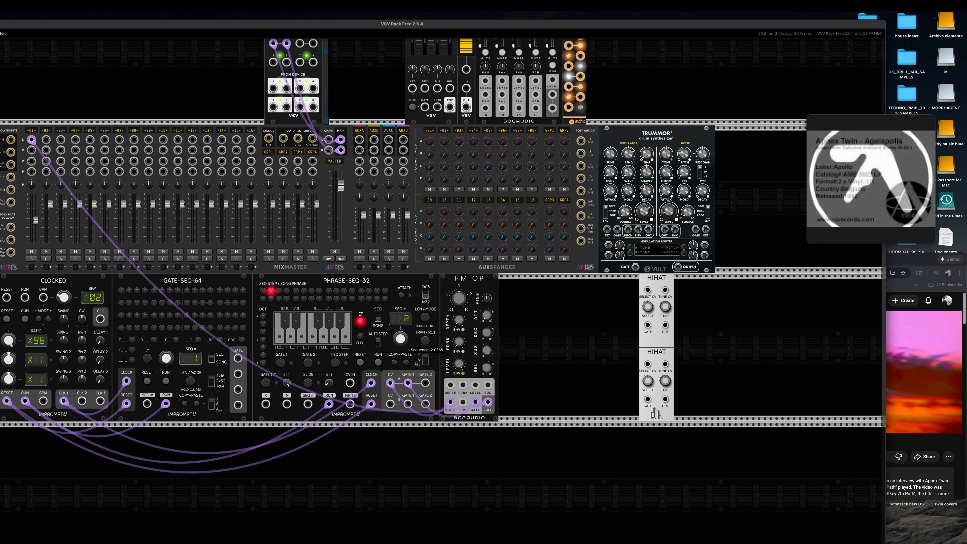
Step: Set PHRASE-SEQ-32's song length to two phrases, and reset CLOCKED to audition the song from its start
click(425, 317)
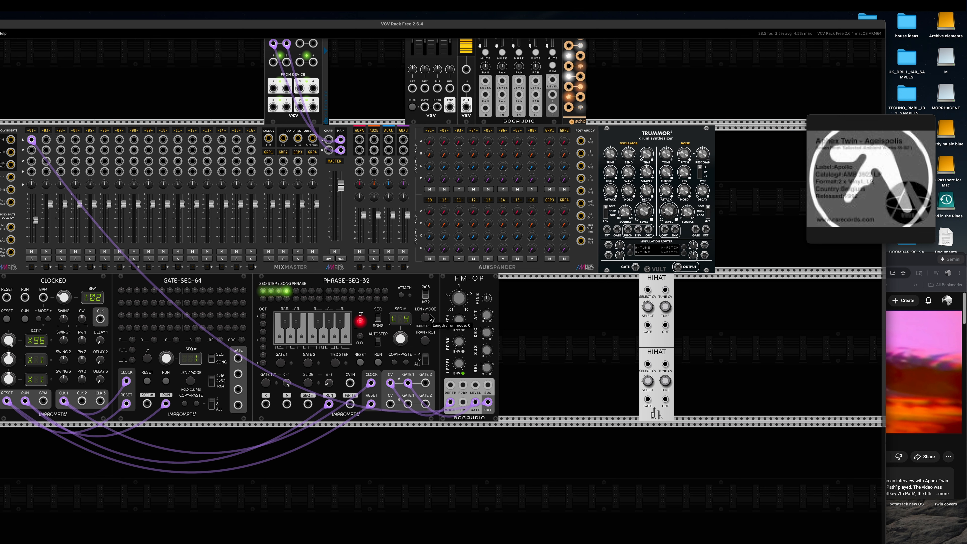
click(287, 290)
click(271, 292)
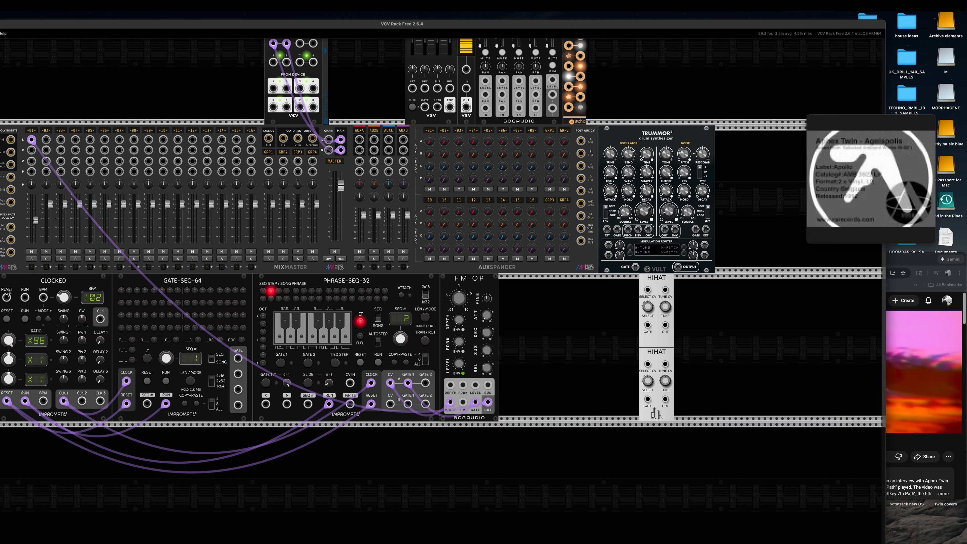
click(7, 319)
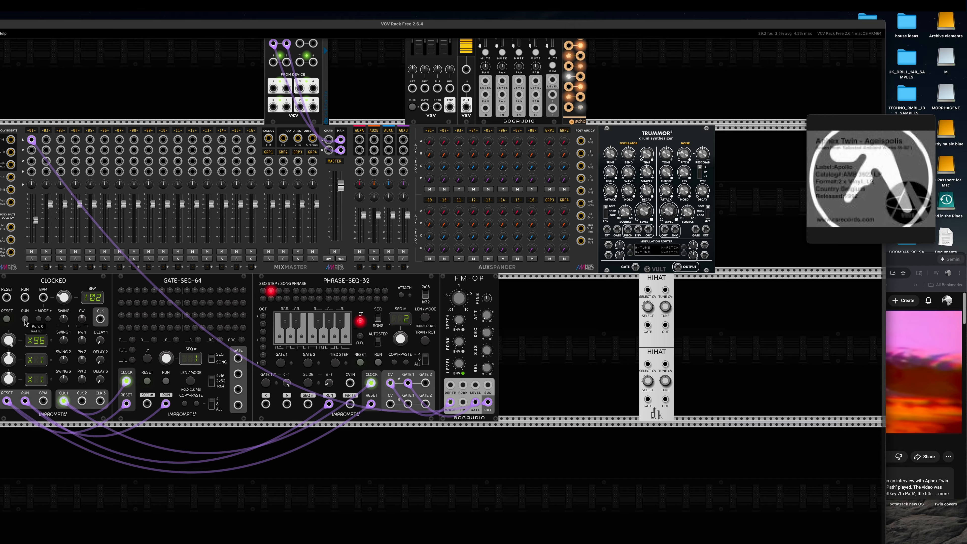
Step: Audition the two-phrase song, switch PHRASE-SEQ-32 back to sequence mode, and check the last step of sequence 1
click(25, 319)
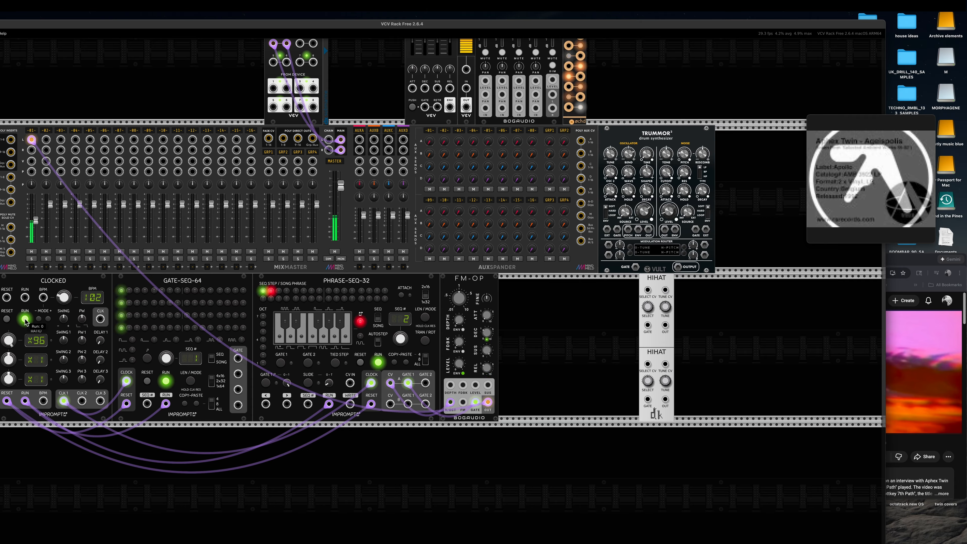
click(25, 319)
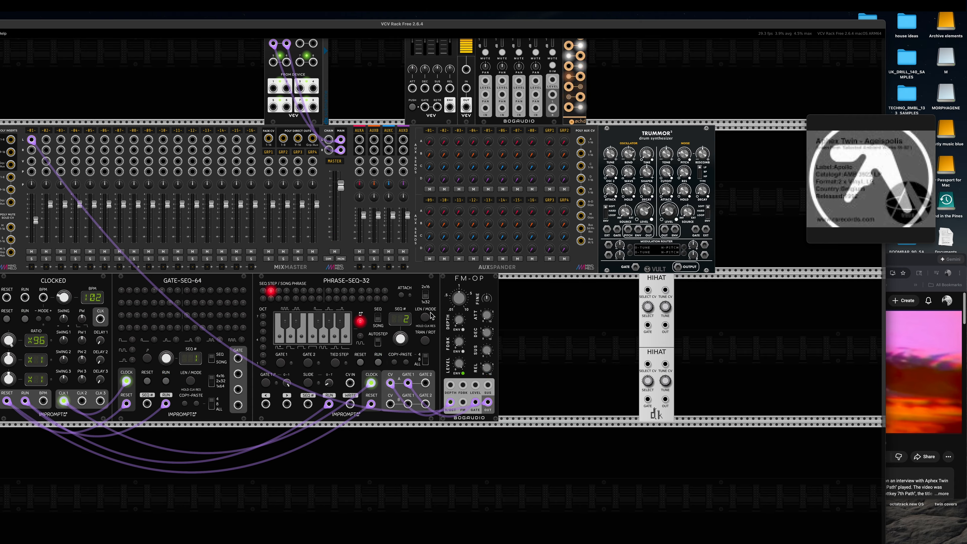
click(377, 318)
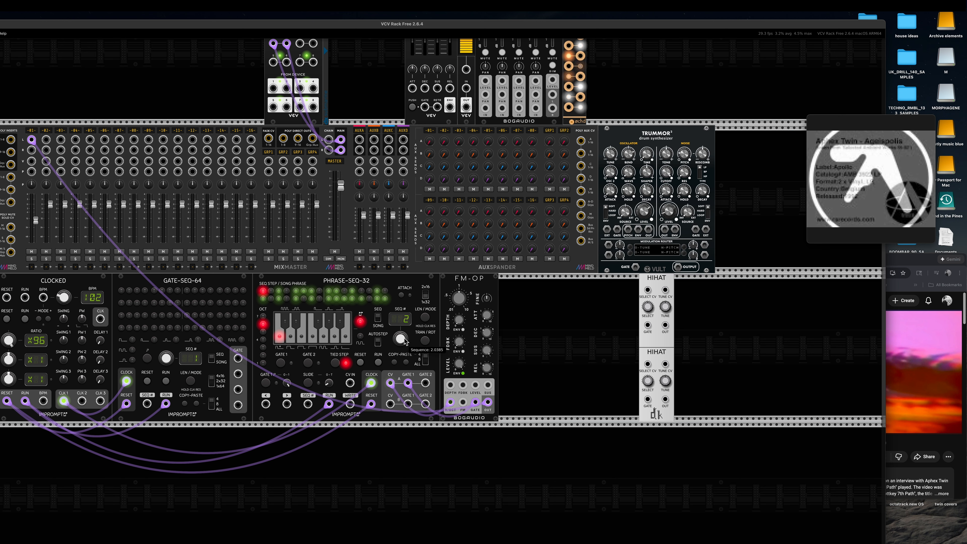
drag(405, 342, 405, 354)
click(387, 302)
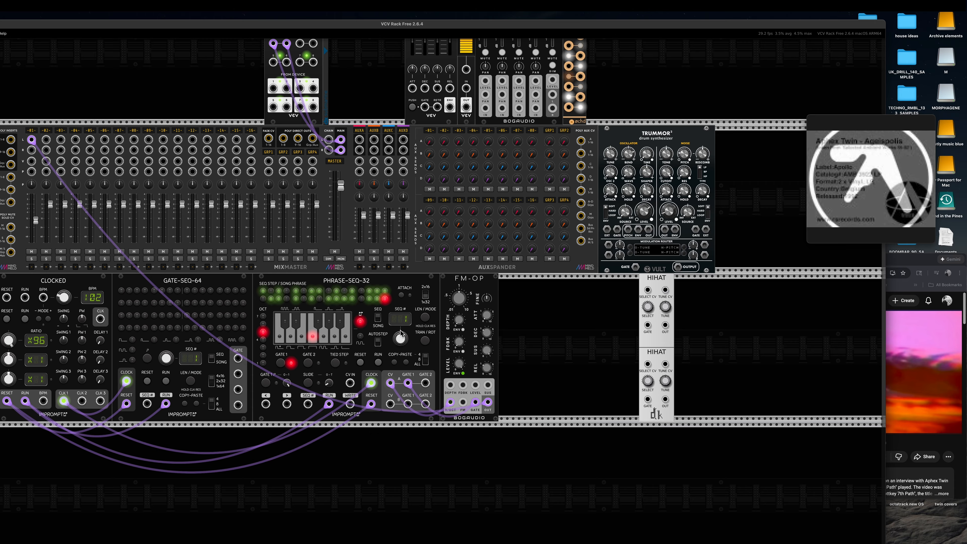
Step: Set step 1 of PHRASE-SEQ-32's sequence 2 to F in octave 5 and make it a tied step
drag(400, 338, 400, 337)
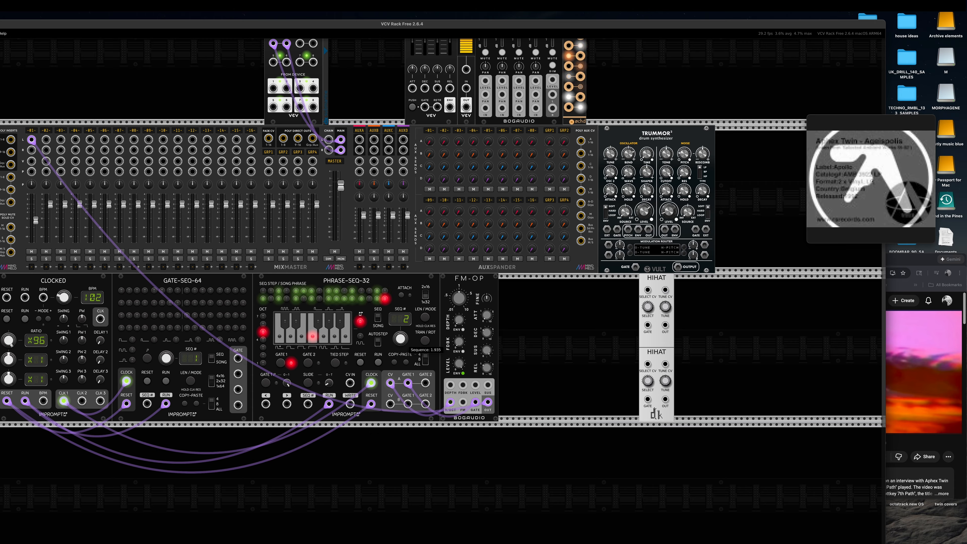
click(264, 293)
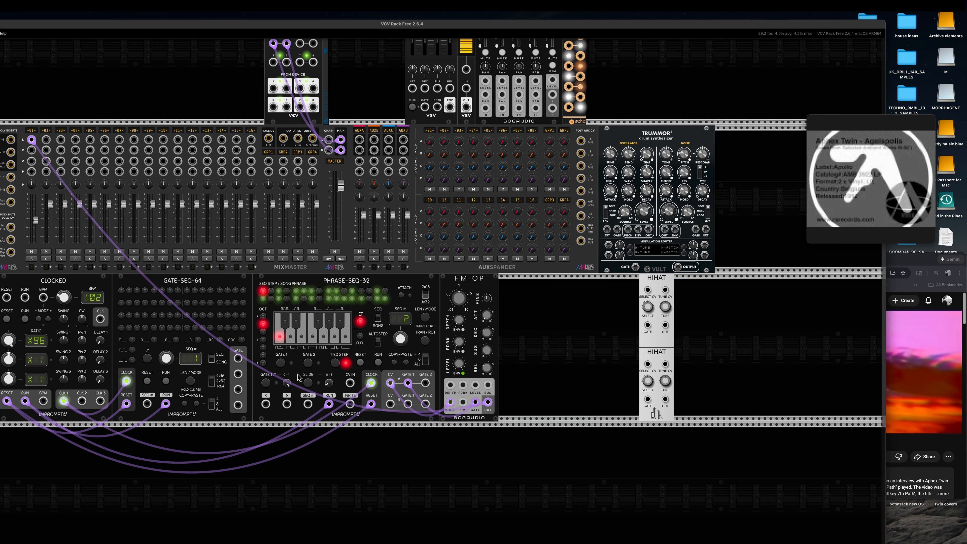
click(280, 363)
click(335, 363)
click(315, 342)
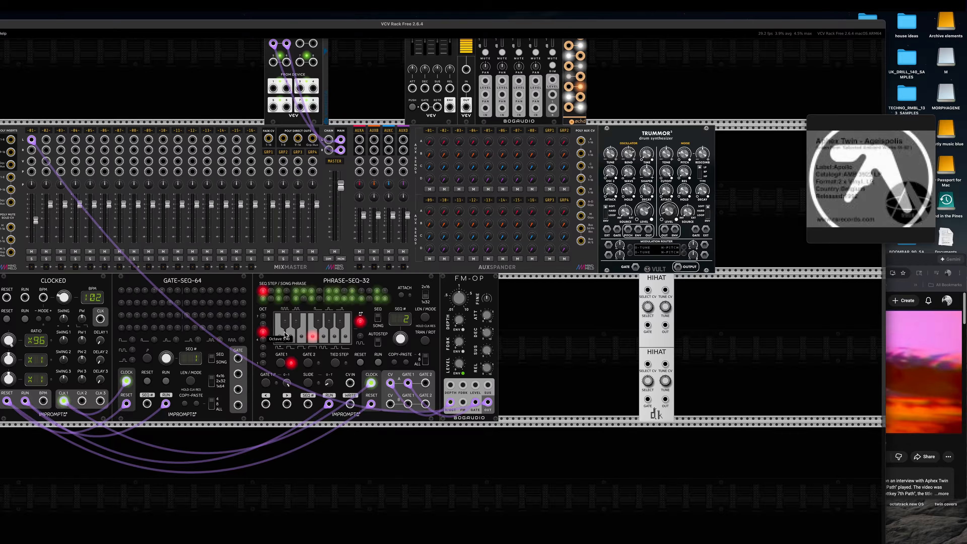
click(338, 363)
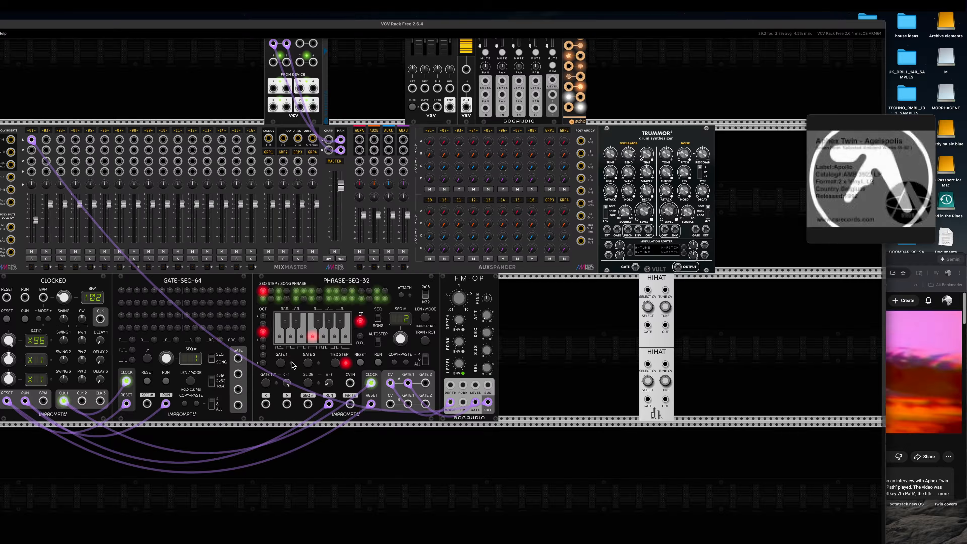
Step: Switch PHRASE-SEQ-32 to song mode, reset CLOCKED, and play the song through once to hear the sequence 2 change
click(272, 291)
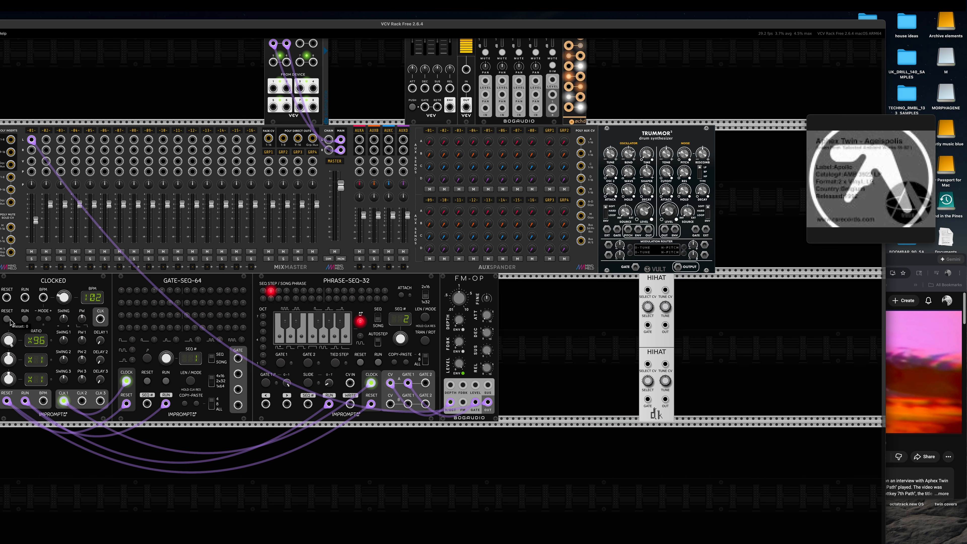
click(23, 317)
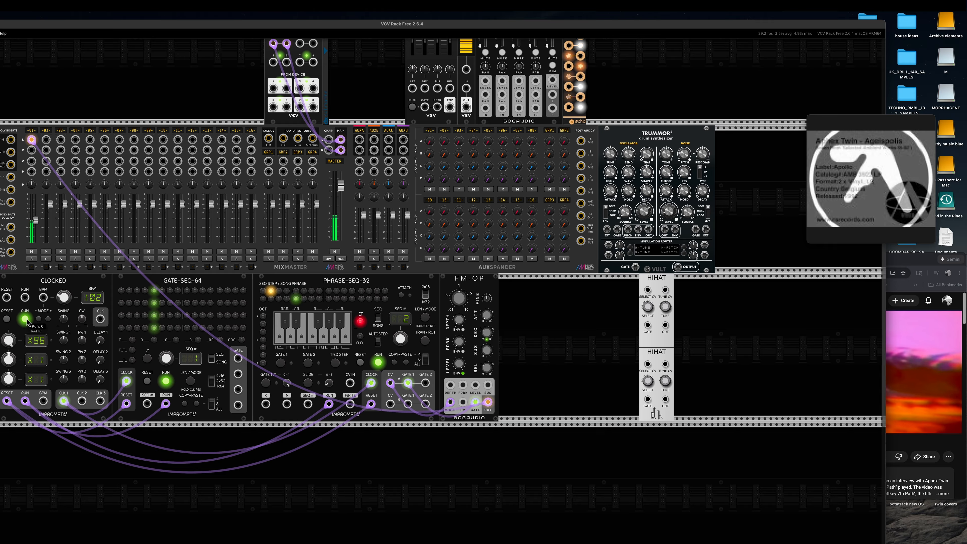
click(25, 320)
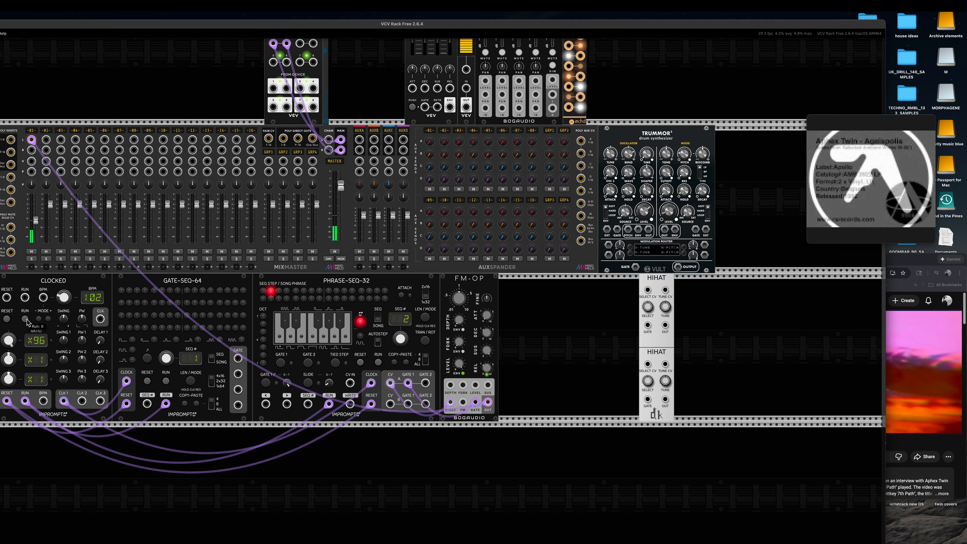
Step: Return PHRASE-SEQ-32 to sequence mode and replay the opening of the slowed-down video to compare it with sequence 2's second half
click(377, 318)
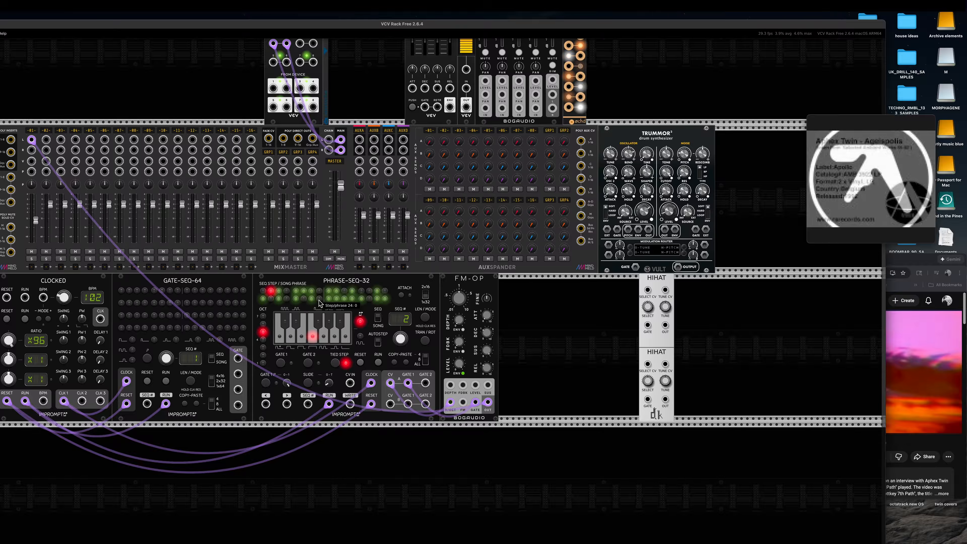
click(263, 300)
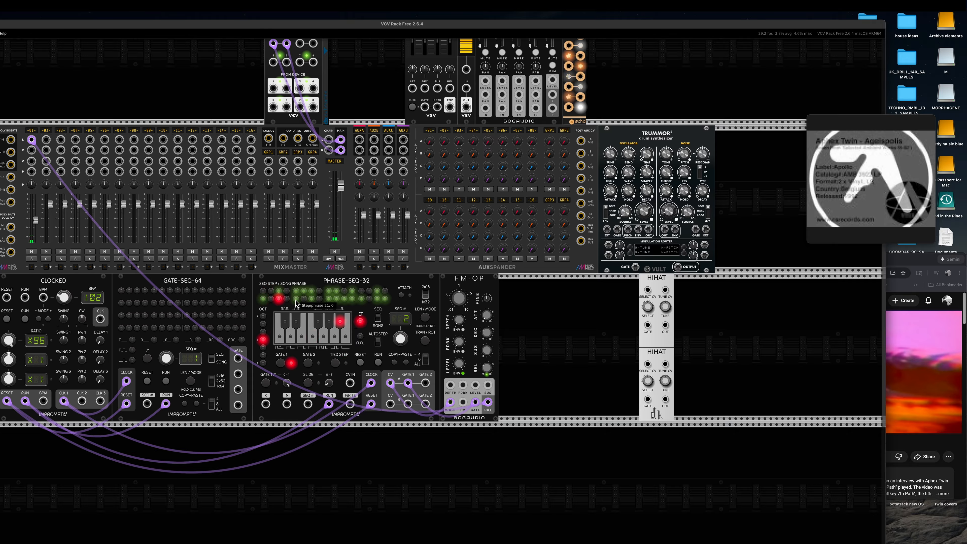
click(817, 227)
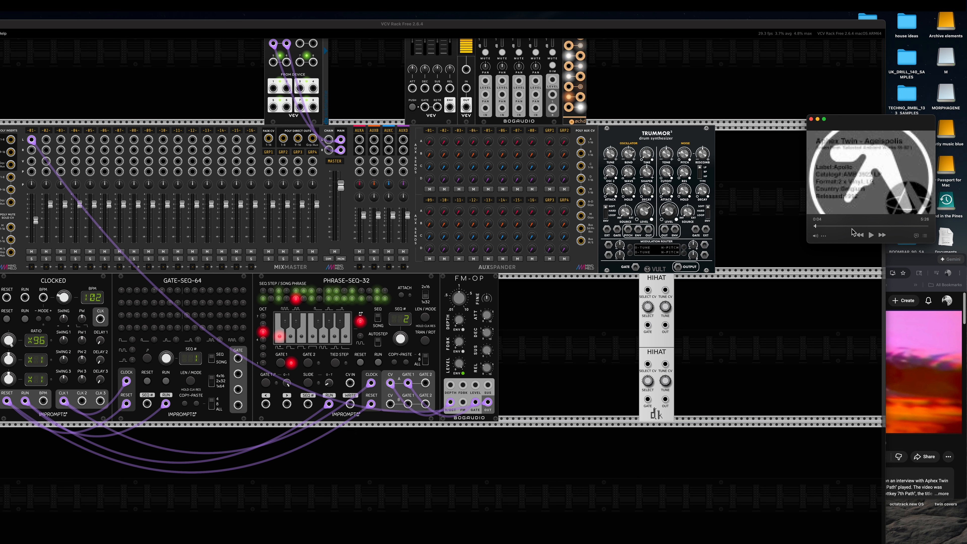
click(821, 227)
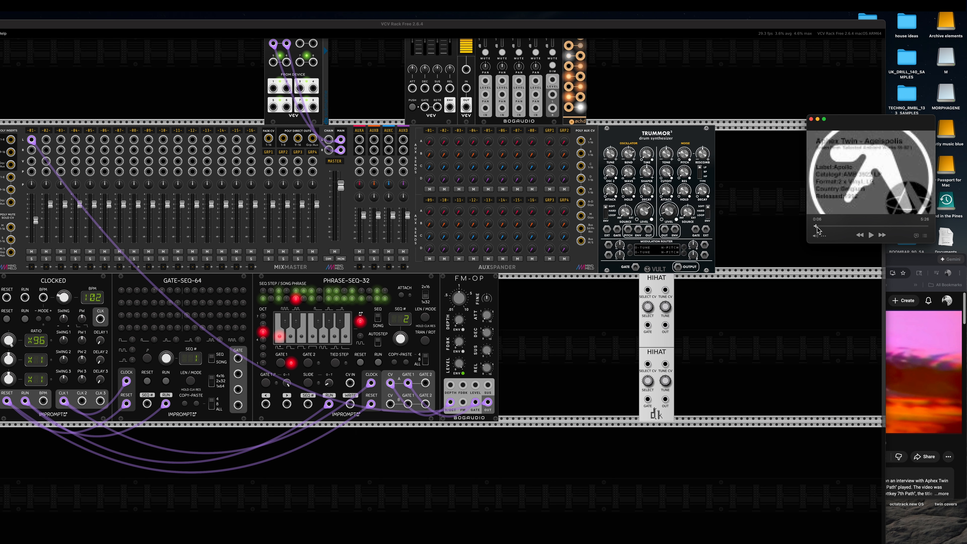
click(818, 226)
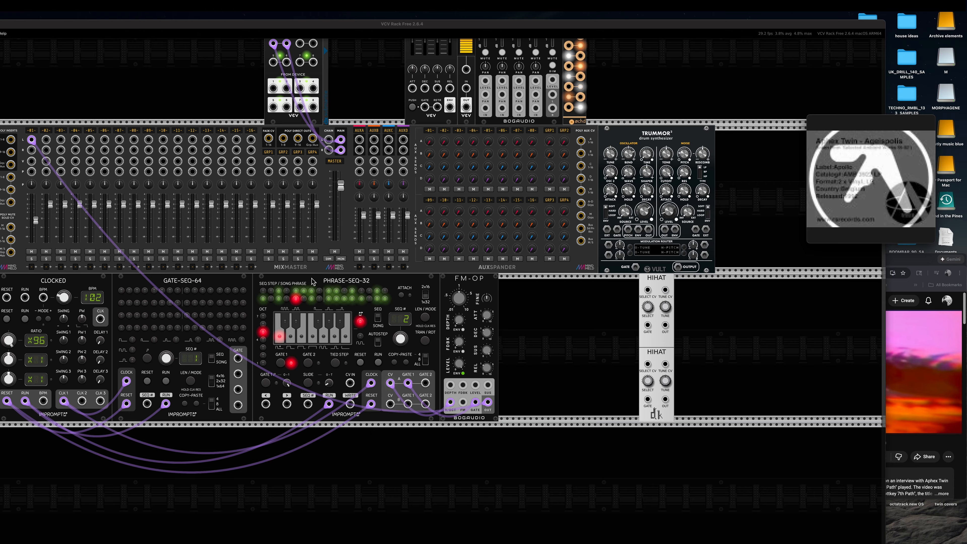
mouse_move(888, 214)
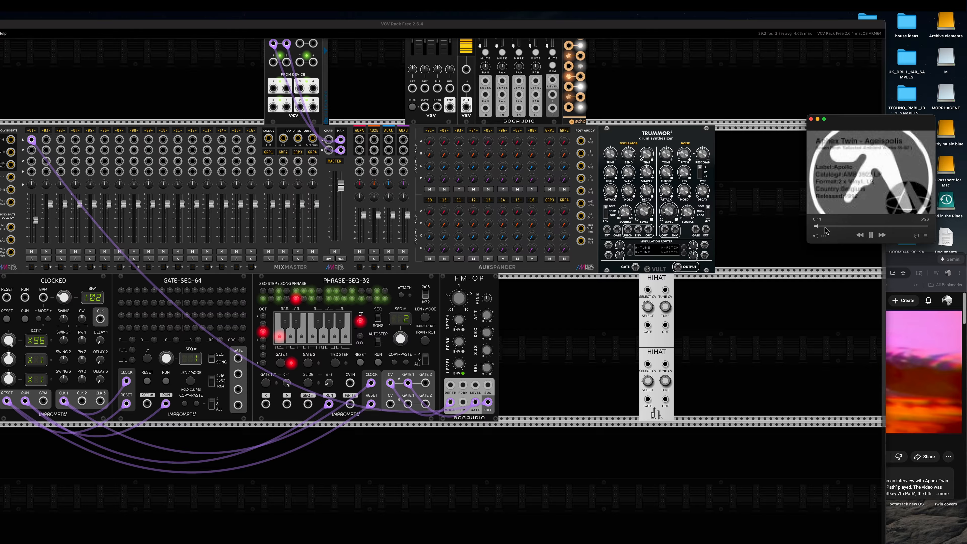
drag(818, 228, 816, 228)
click(871, 235)
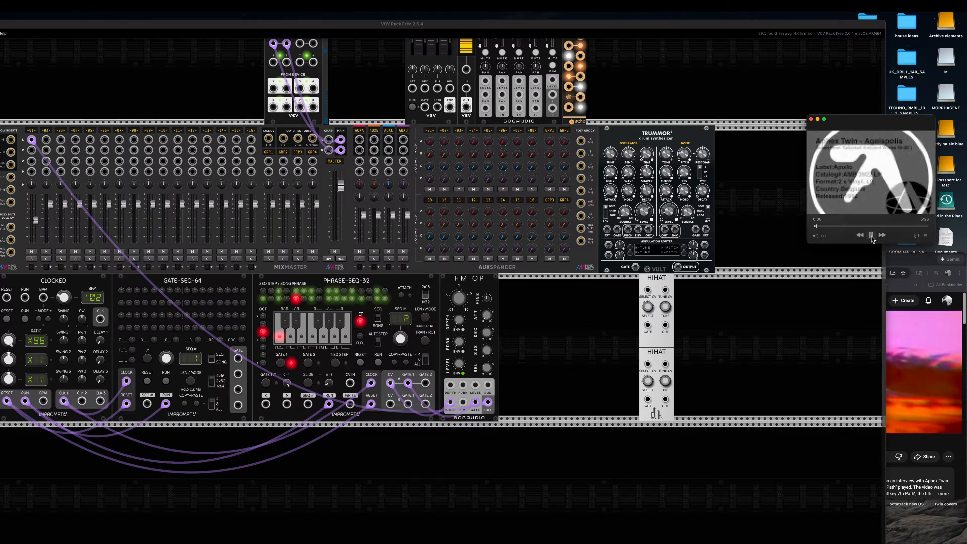
click(871, 235)
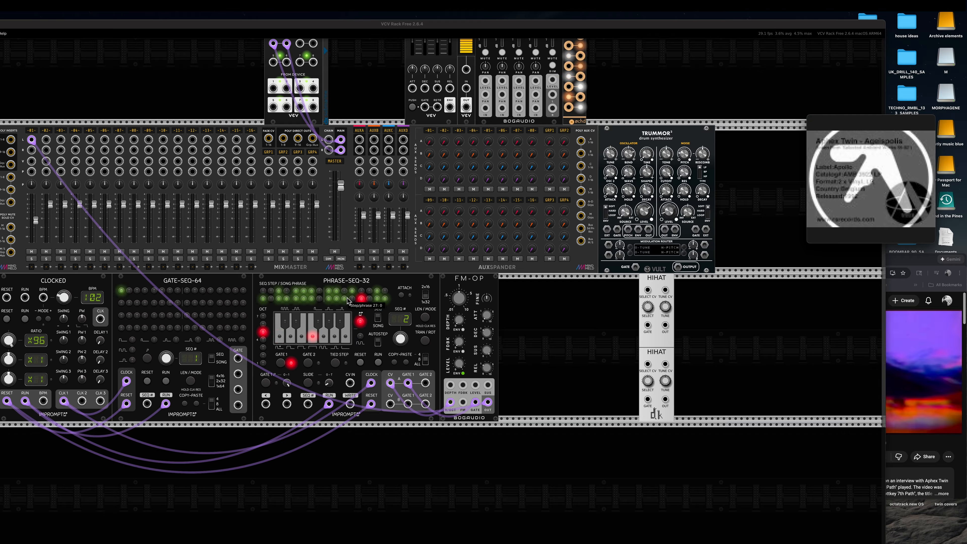
Step: Run sequence 2 in short bursts from CLOCKED and rewind the slowed-down video between them to compare the melodies
click(18, 321)
click(24, 320)
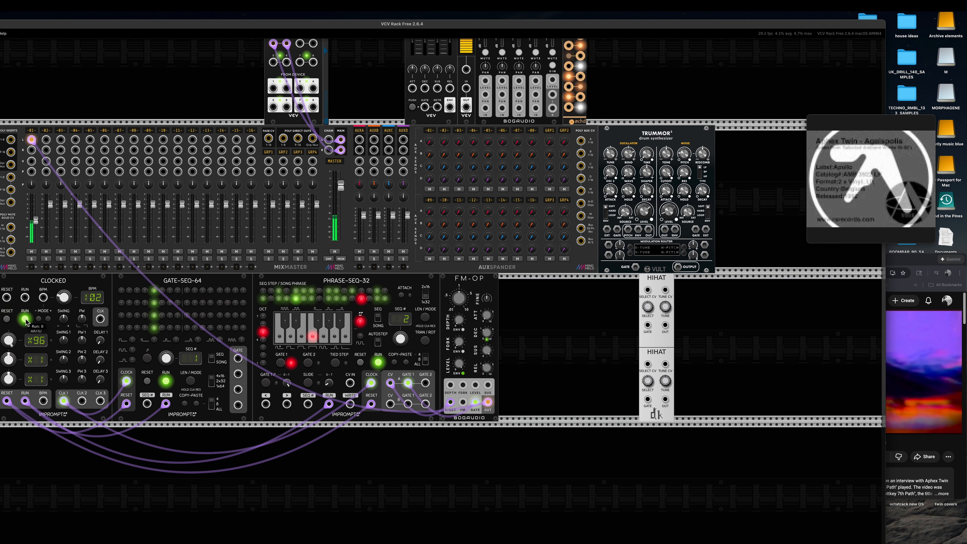
click(24, 319)
click(819, 227)
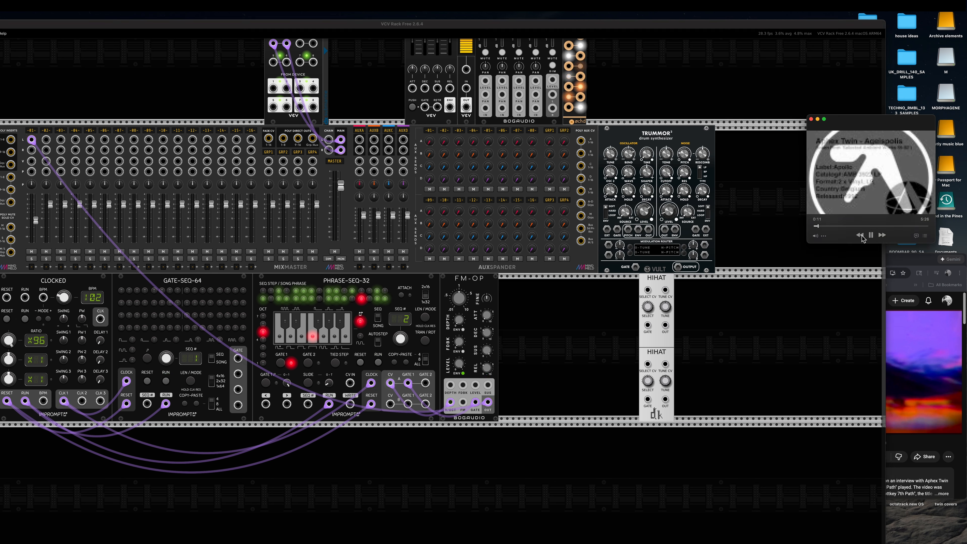
click(817, 226)
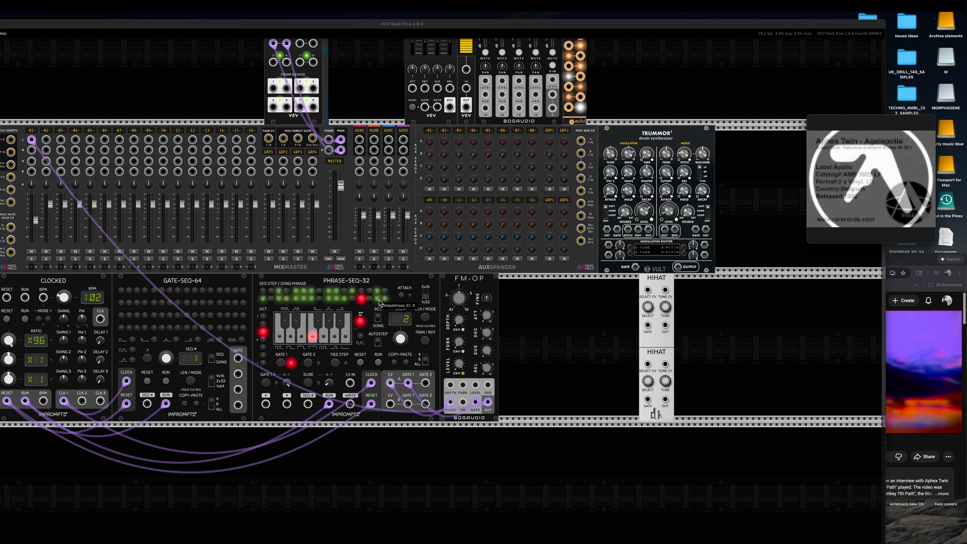
click(25, 320)
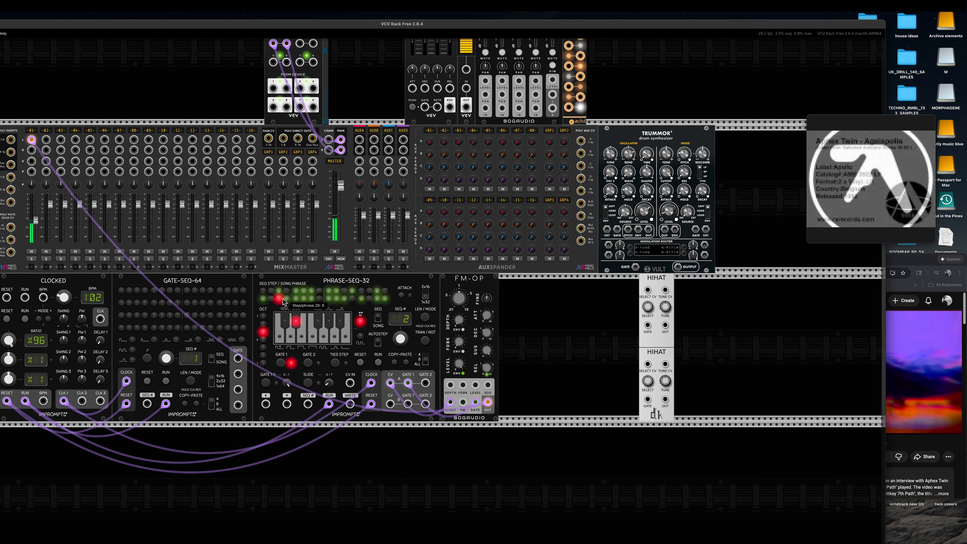
click(25, 320)
Step: Audition sequence 2's closing steps up to step 32 and check them against the slowed-down video's opening phrase
click(818, 228)
click(817, 227)
click(871, 235)
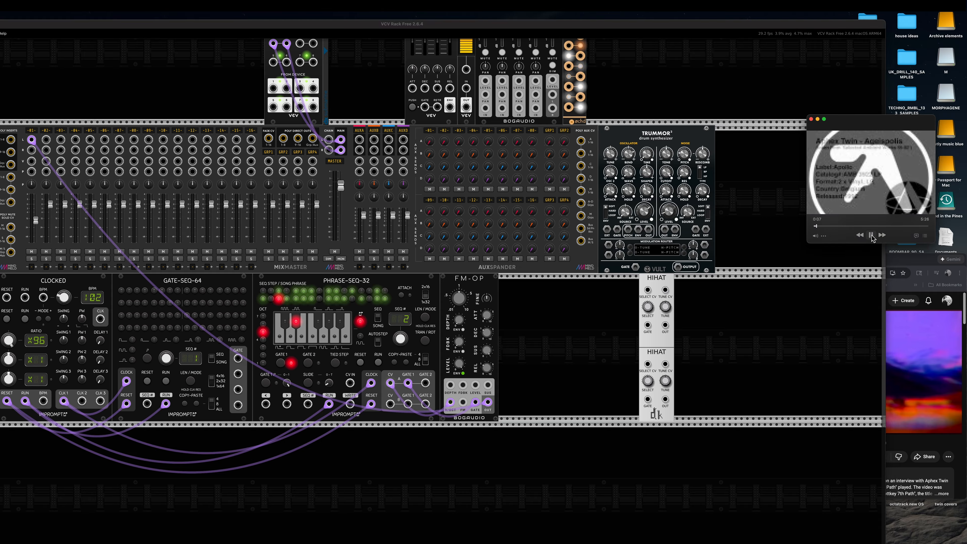
click(375, 303)
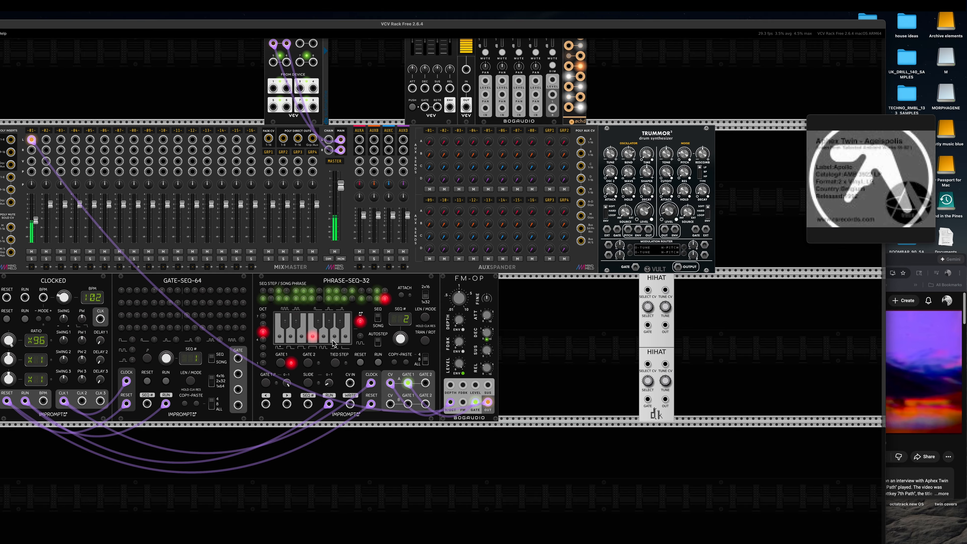
click(25, 320)
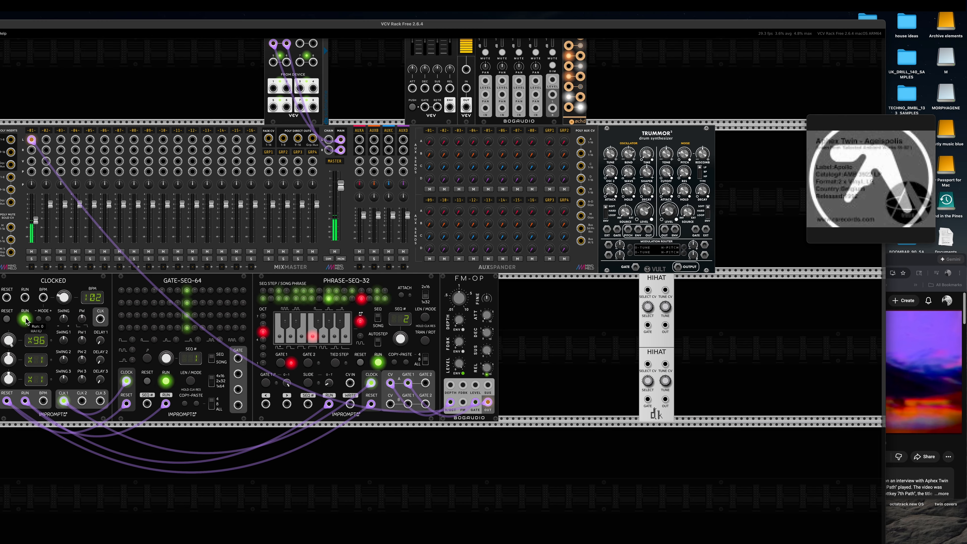
mouse_move(865, 221)
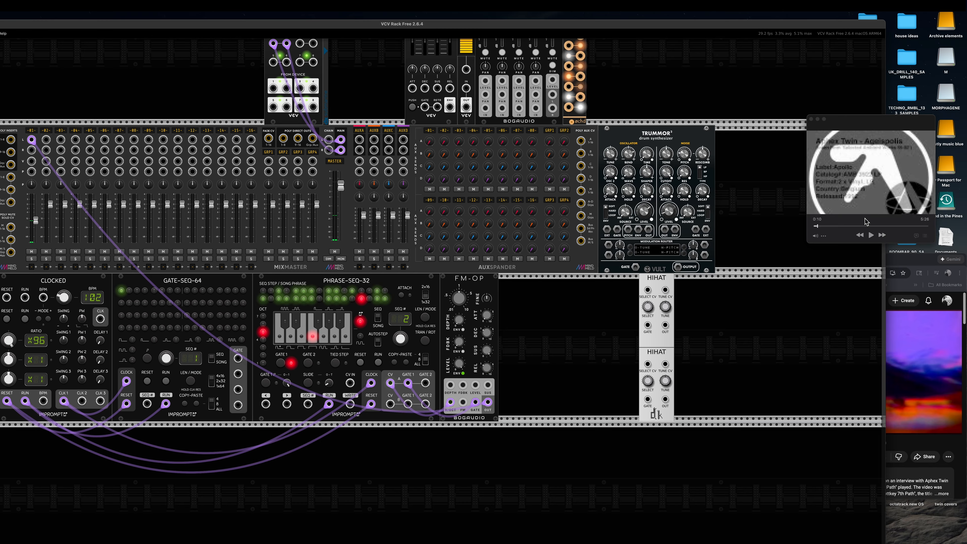
click(816, 226)
click(871, 235)
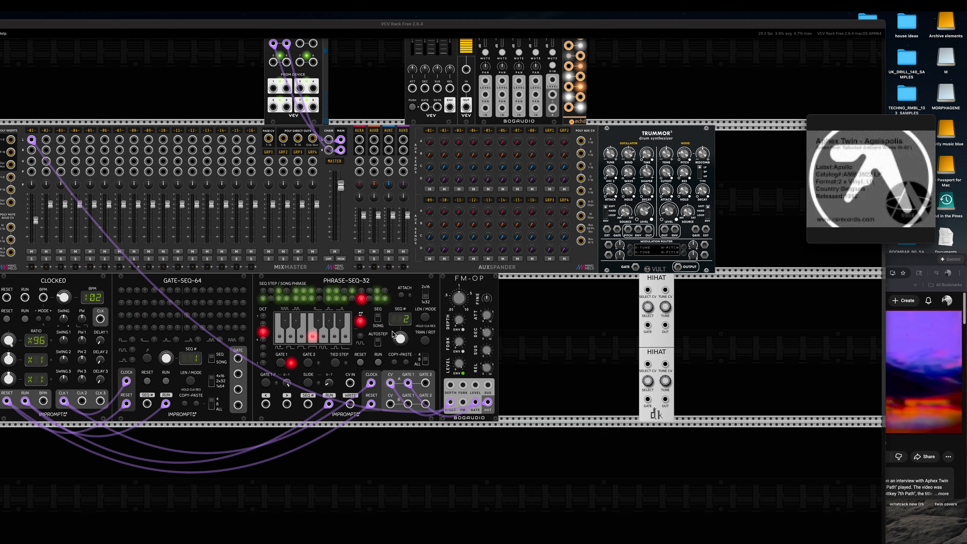
Step: Copy PHRASE-SEQ-32's sequence 2 and paste it into sequence 3
mouse_move(400, 339)
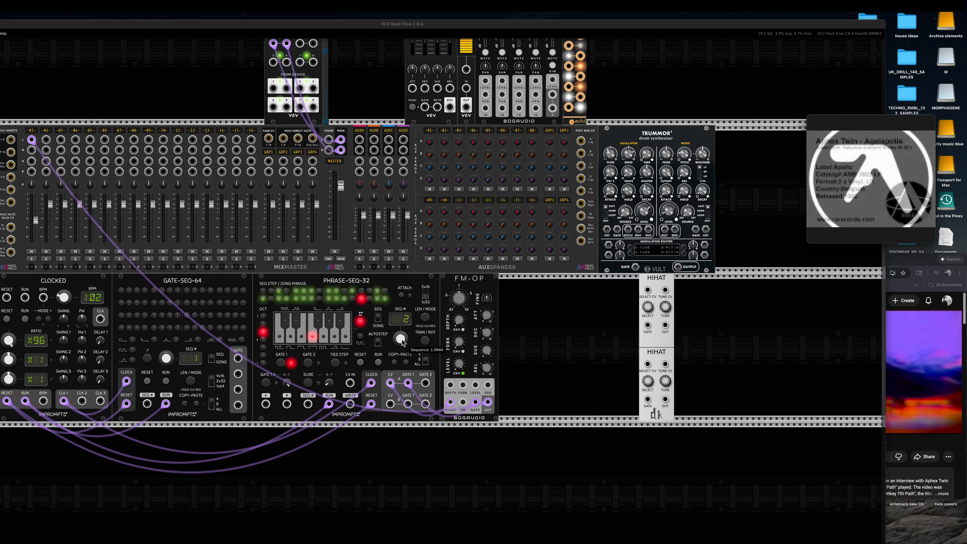
click(395, 362)
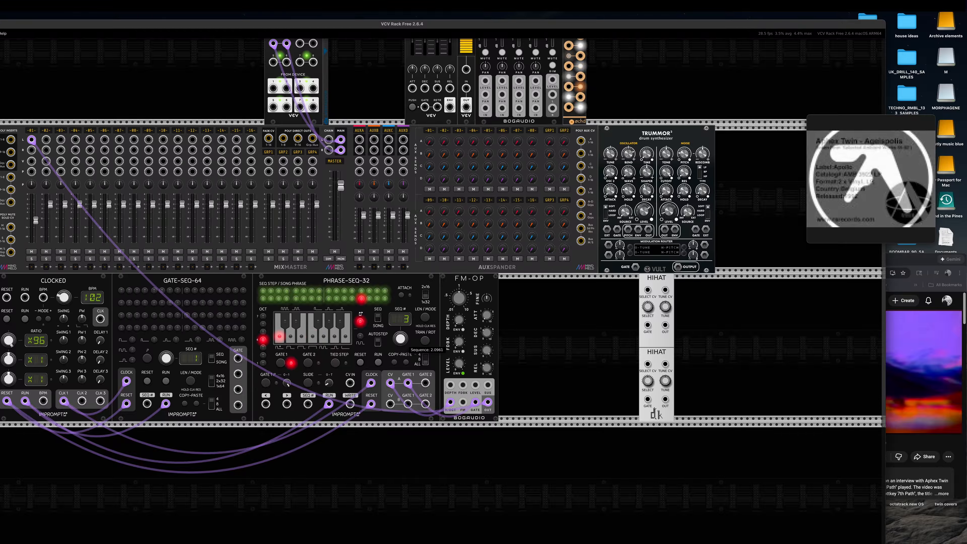
click(406, 362)
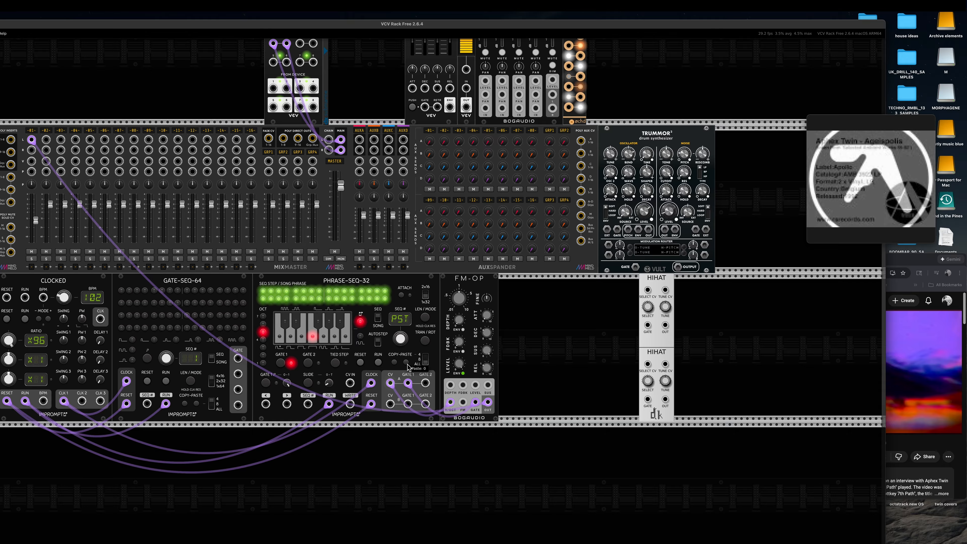
Step: In sequence 3 of PHRASE-SEQ-32, turn the opening tied steps into separate gated notes and enter G# and F#
click(266, 292)
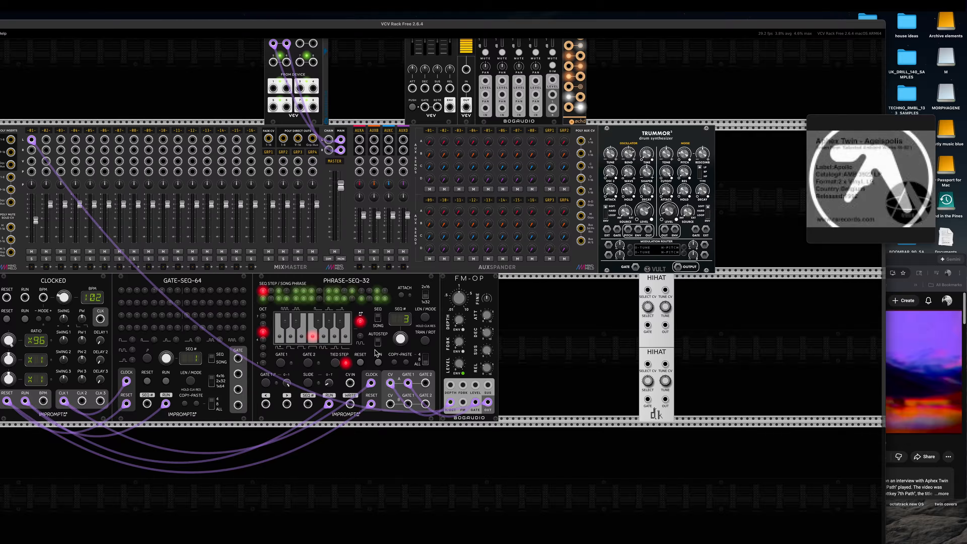
click(279, 362)
click(337, 364)
right_click(328, 323)
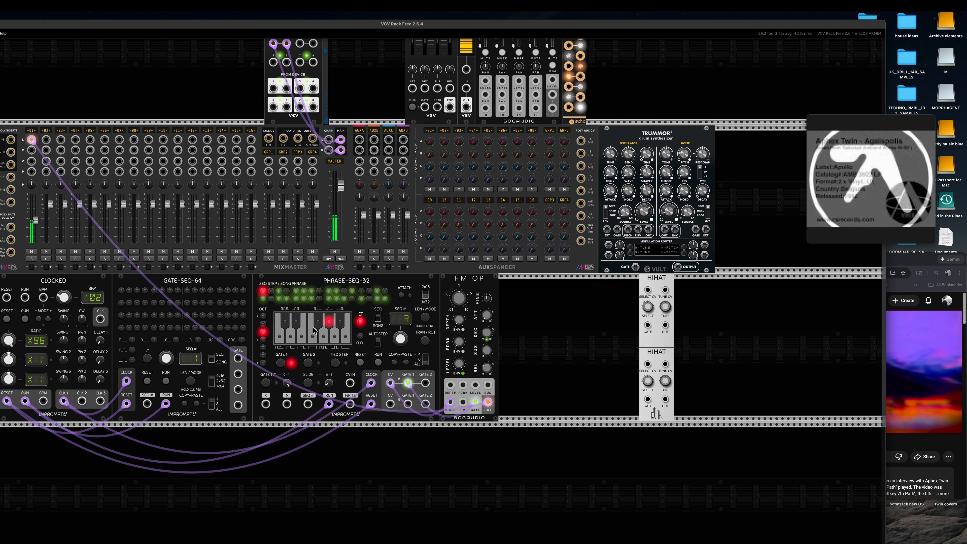
right_click(321, 324)
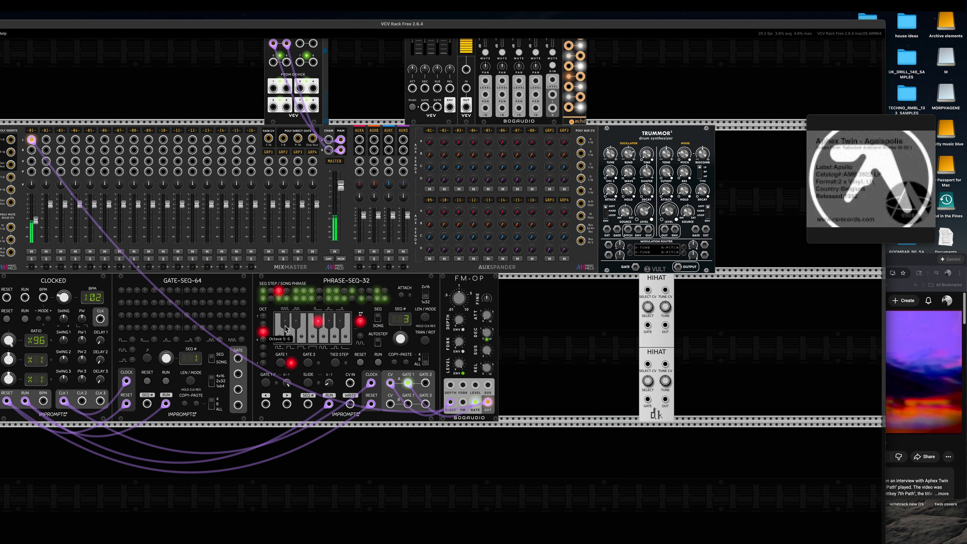
click(270, 292)
click(334, 363)
right_click(330, 324)
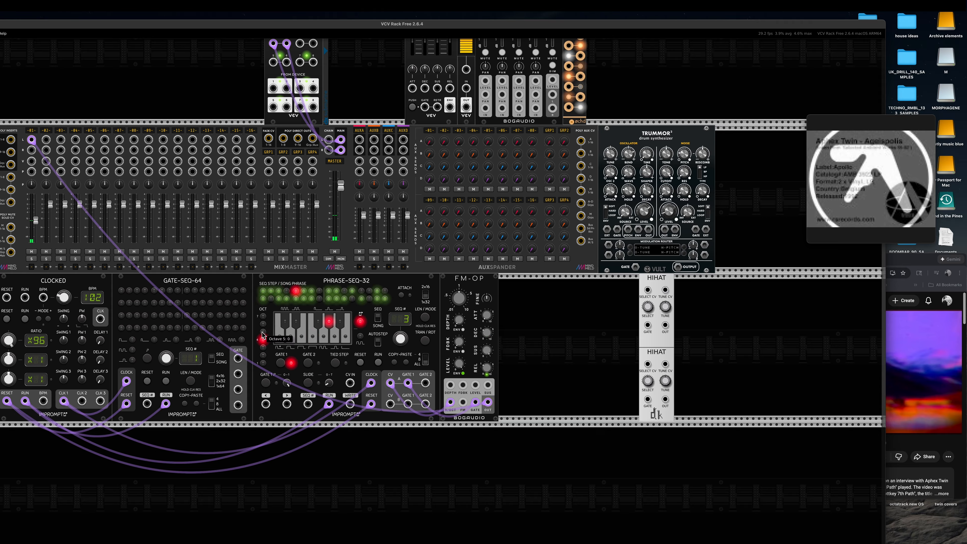
Step: Replay the slowed-down video for reference, and paste the copy of sequence 3 into sequence 4
click(874, 237)
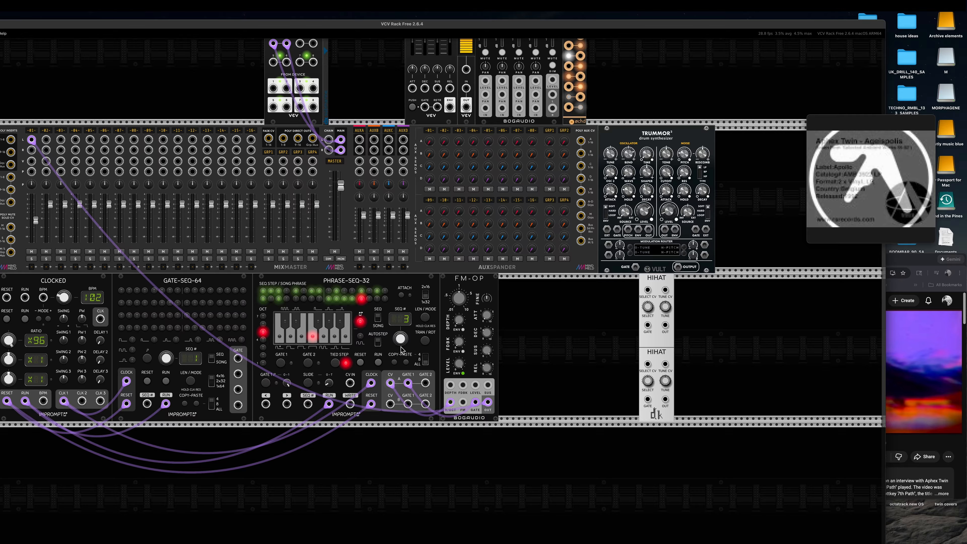
drag(400, 339, 400, 330)
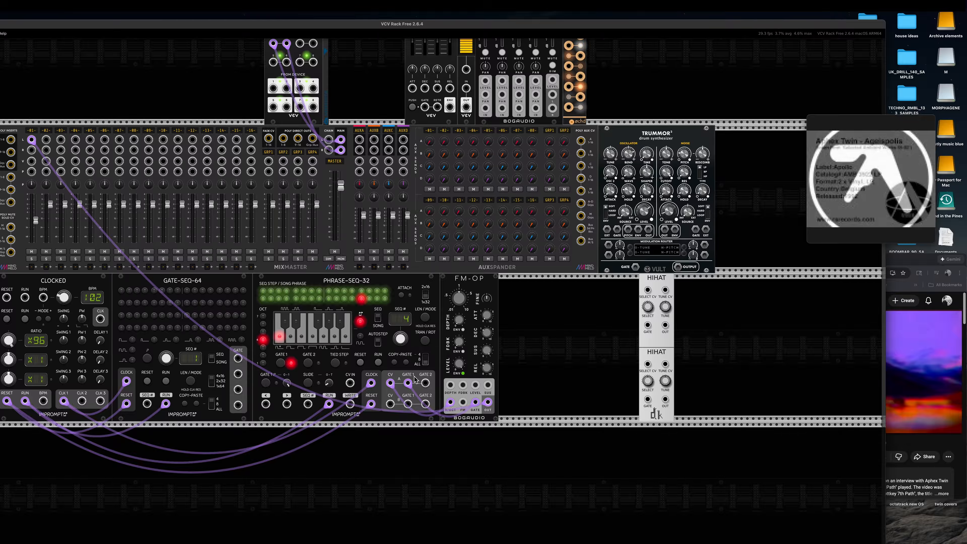
click(406, 363)
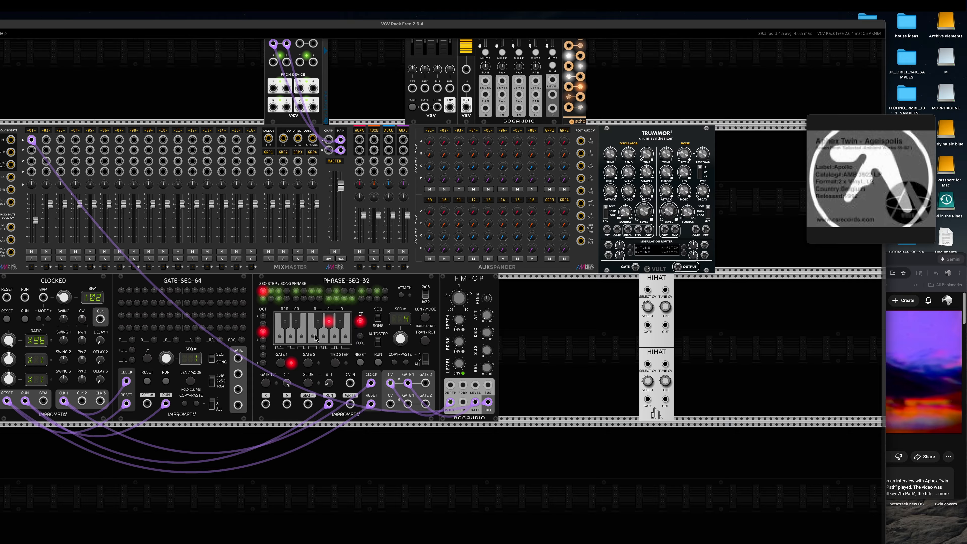
Step: Rework sequence 4's opening steps, entering D# notes, making step 4 a separate gated note and tying step 5 at F
click(296, 322)
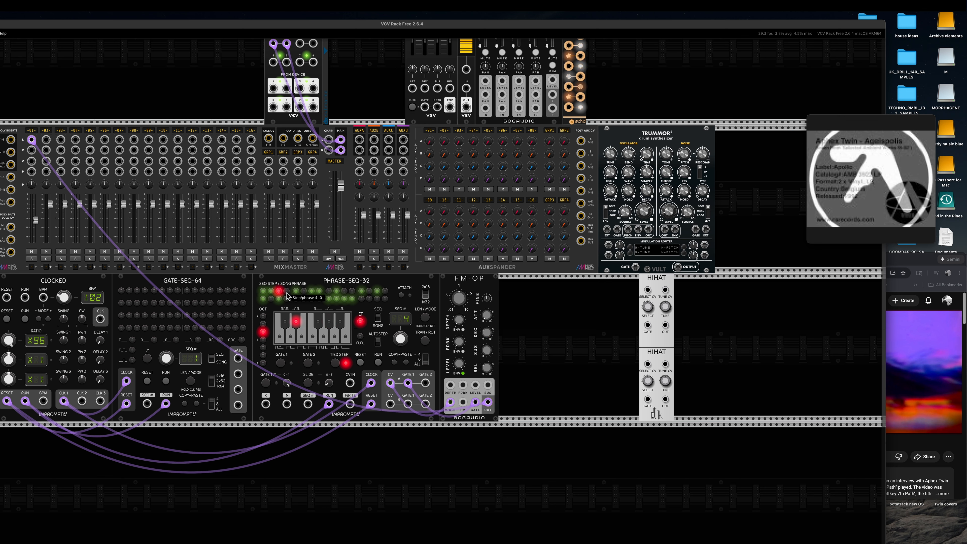
click(279, 364)
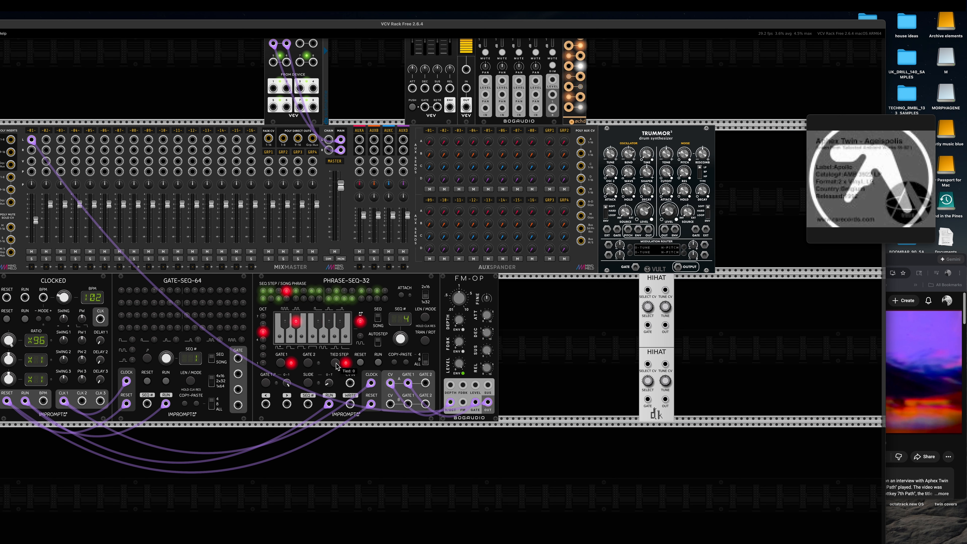
click(336, 363)
click(296, 325)
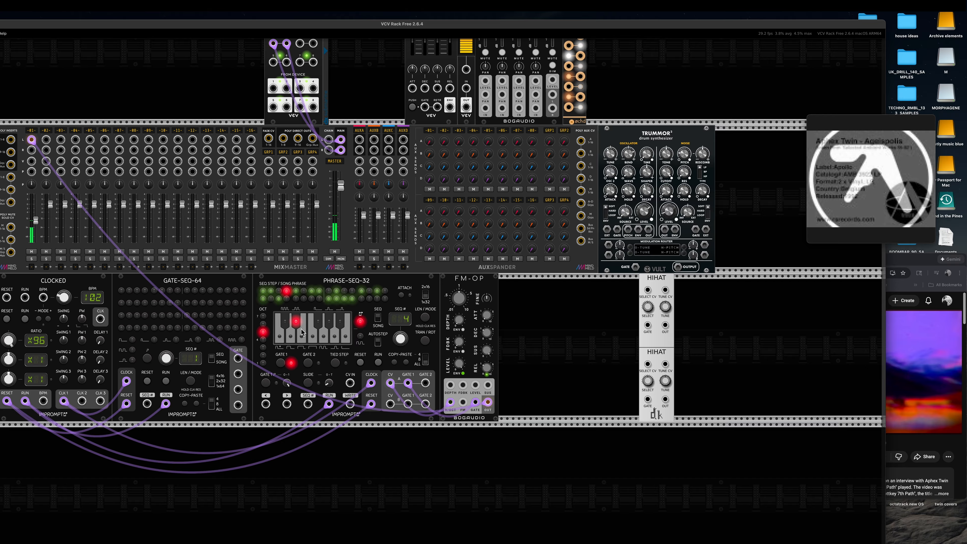
click(296, 291)
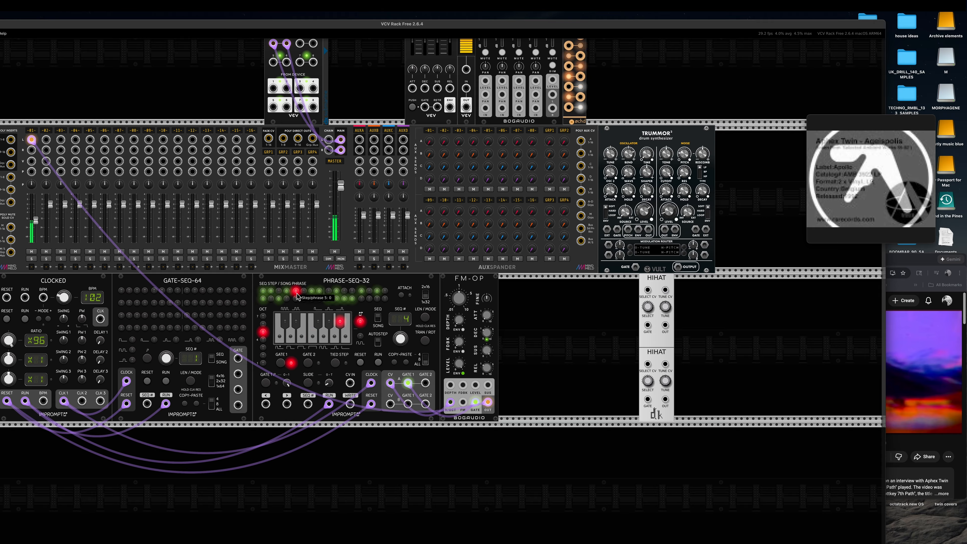
click(334, 363)
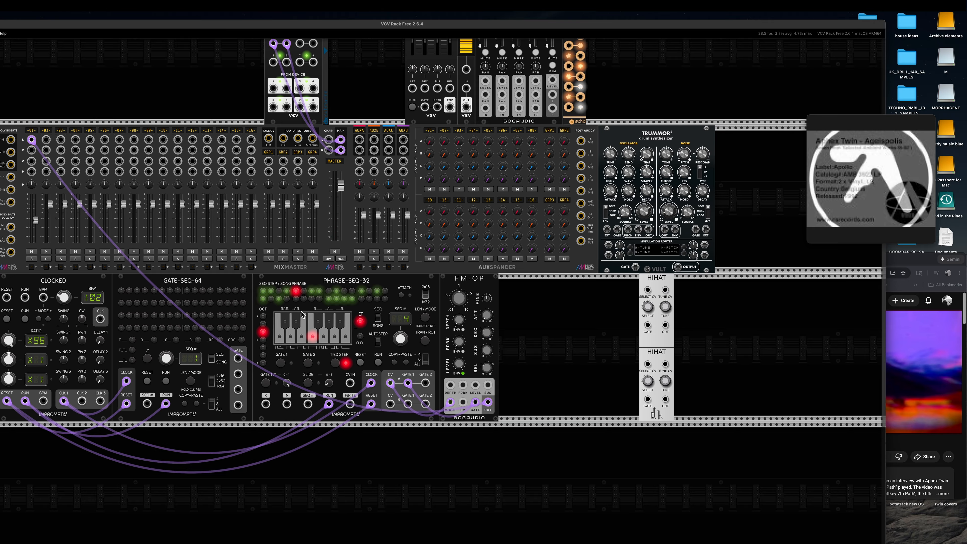
Step: Set sequence 4's length to 7 steps, reset CLOCKED and run the sequence to audition its opening
click(425, 317)
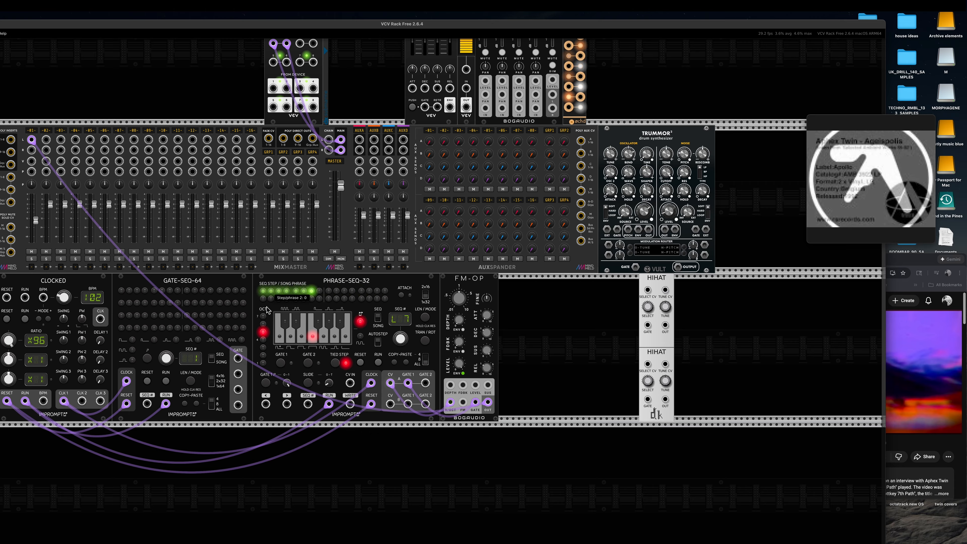
click(24, 319)
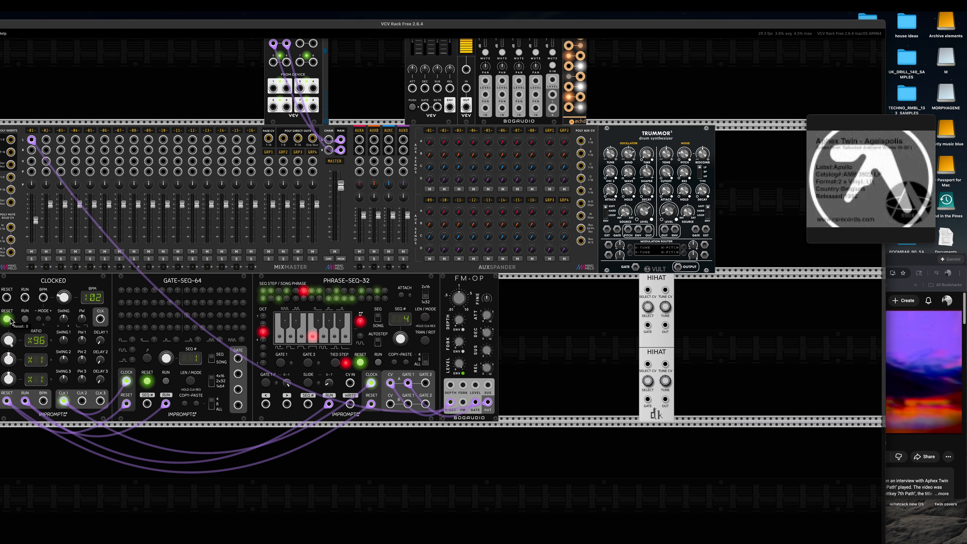
click(24, 320)
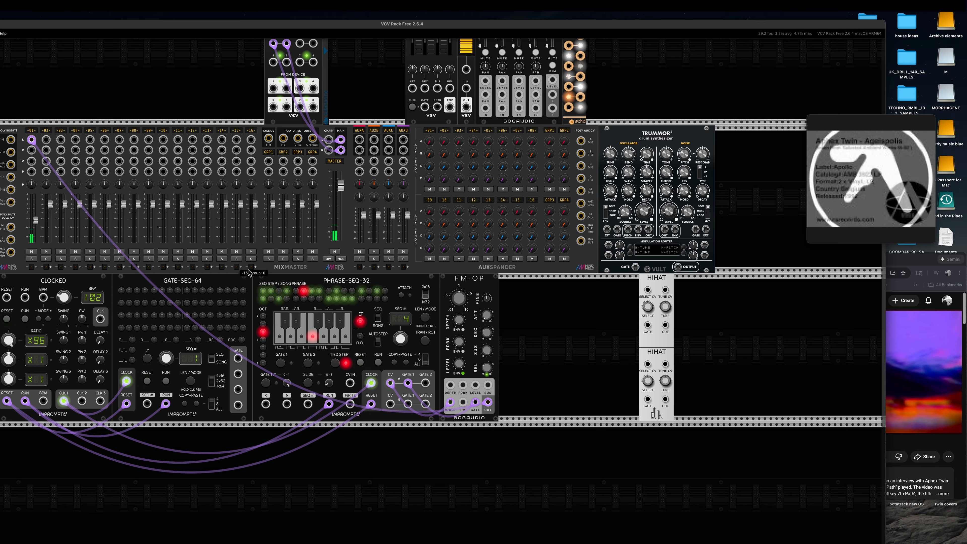
Step: Check sequence 4's notes against the slowed-down video and turn step 20 into a separate gated C
click(271, 291)
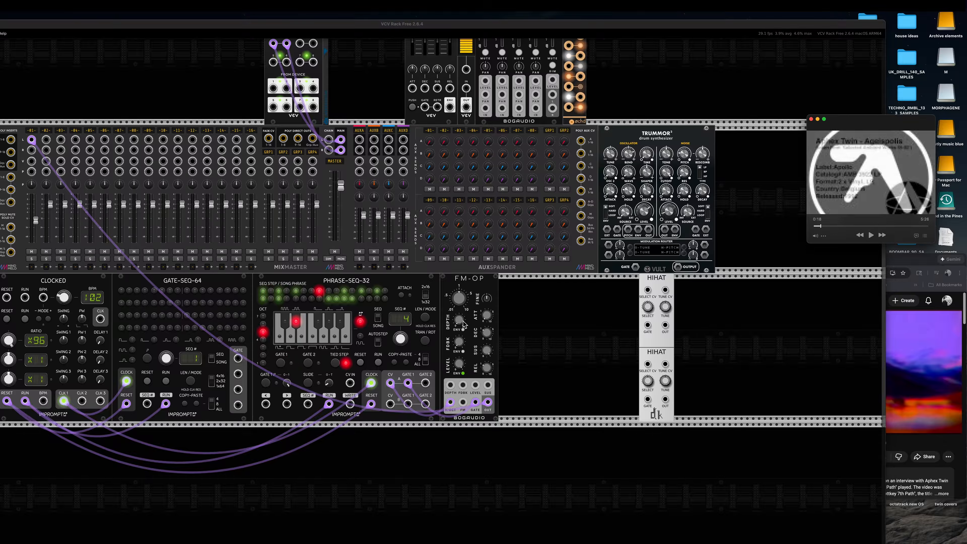
click(371, 291)
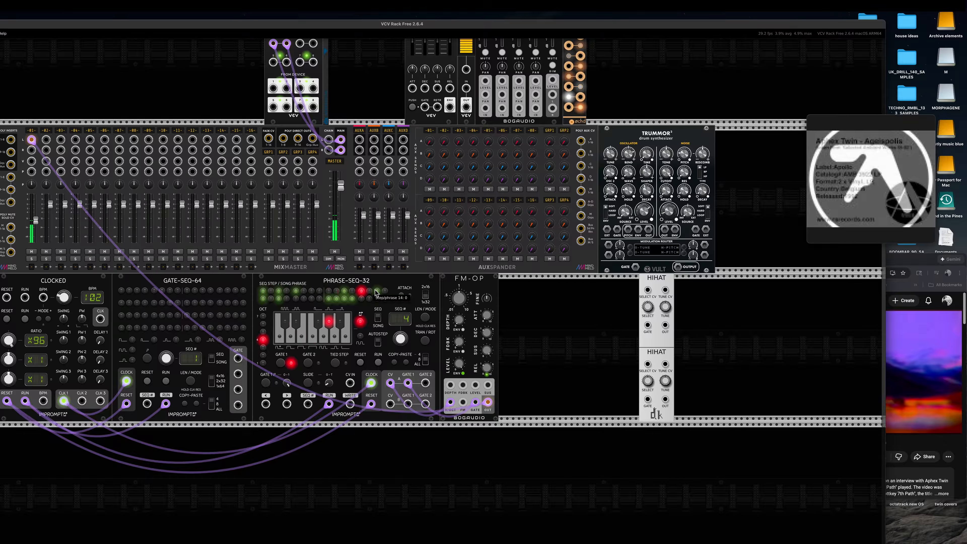
click(263, 299)
click(279, 299)
click(287, 299)
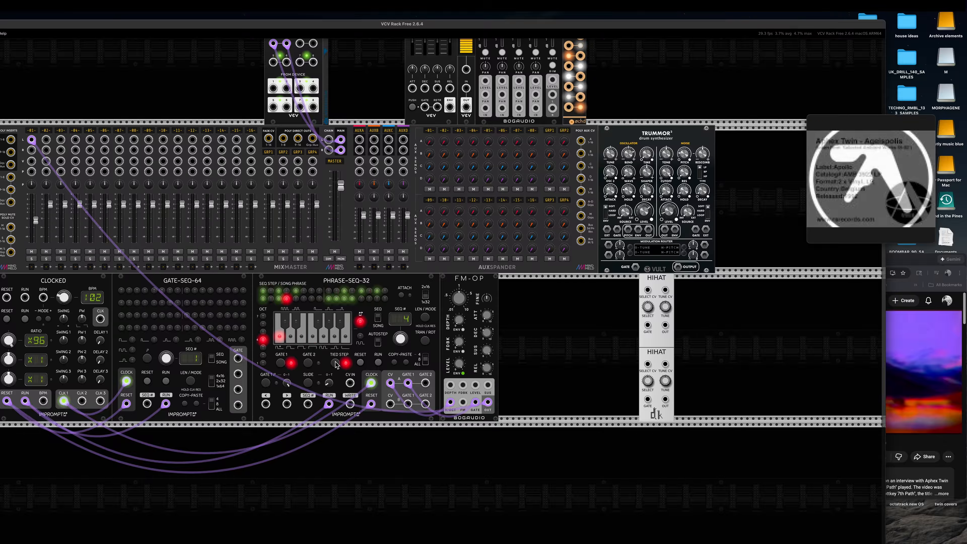
click(874, 236)
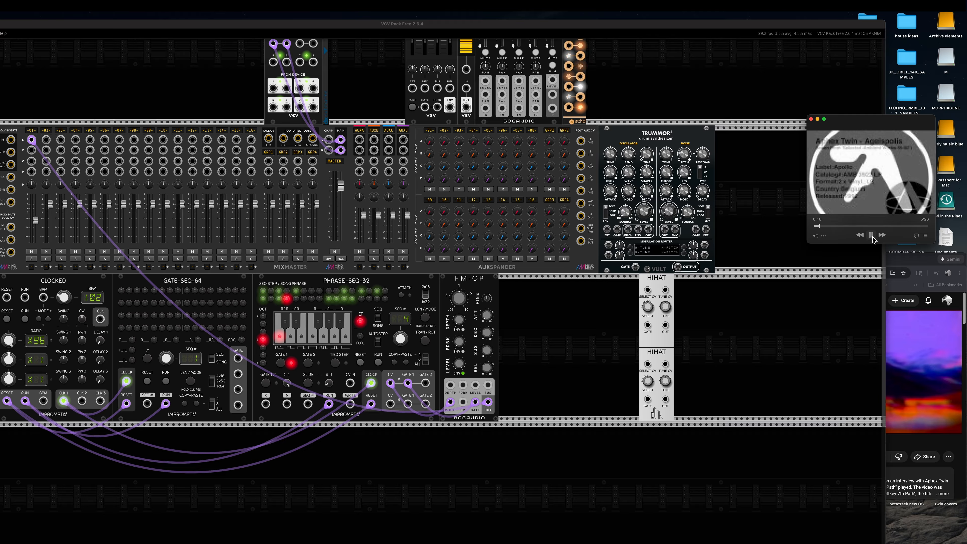
click(872, 236)
Step: Turn sequence 4's steps 22 to 24 into separate gated notes, setting step 23 to D# and step 24 to F
click(296, 299)
click(303, 299)
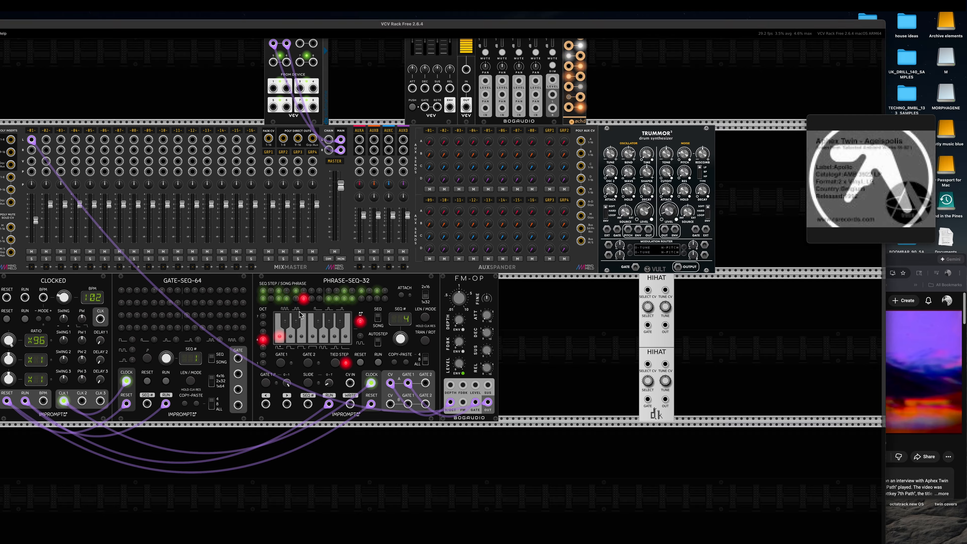
click(281, 363)
click(335, 364)
click(312, 299)
click(281, 363)
click(334, 363)
click(296, 321)
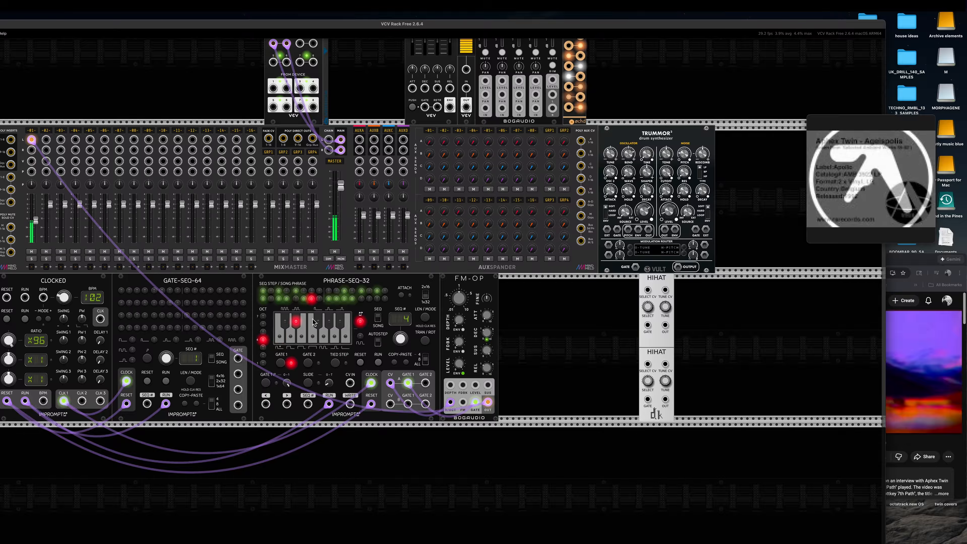
click(319, 299)
click(280, 363)
click(335, 364)
click(313, 336)
Step: Clear the tied notes and gates from steps 25 to 31 of sequence 4
click(329, 299)
click(335, 364)
click(337, 299)
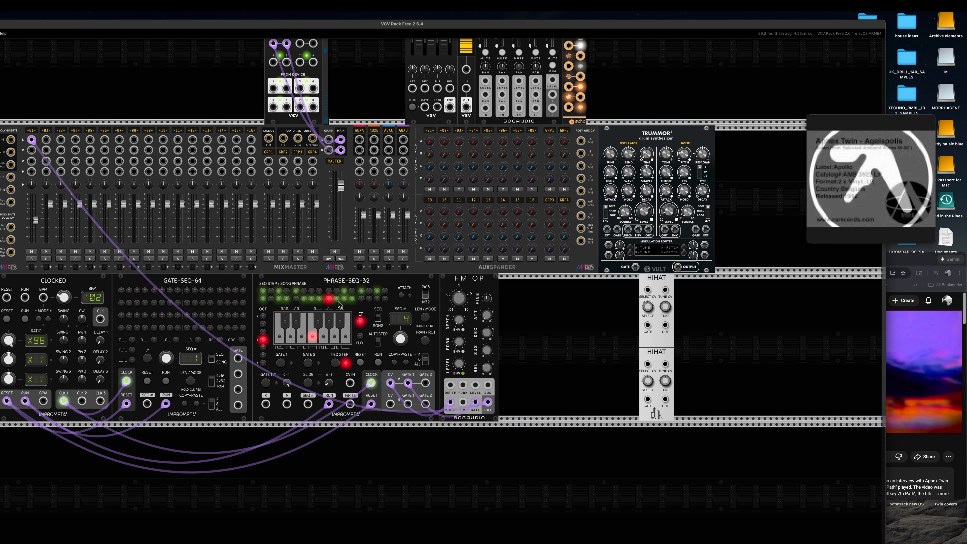
click(334, 364)
click(351, 299)
click(281, 363)
click(361, 299)
click(280, 363)
click(377, 299)
click(335, 363)
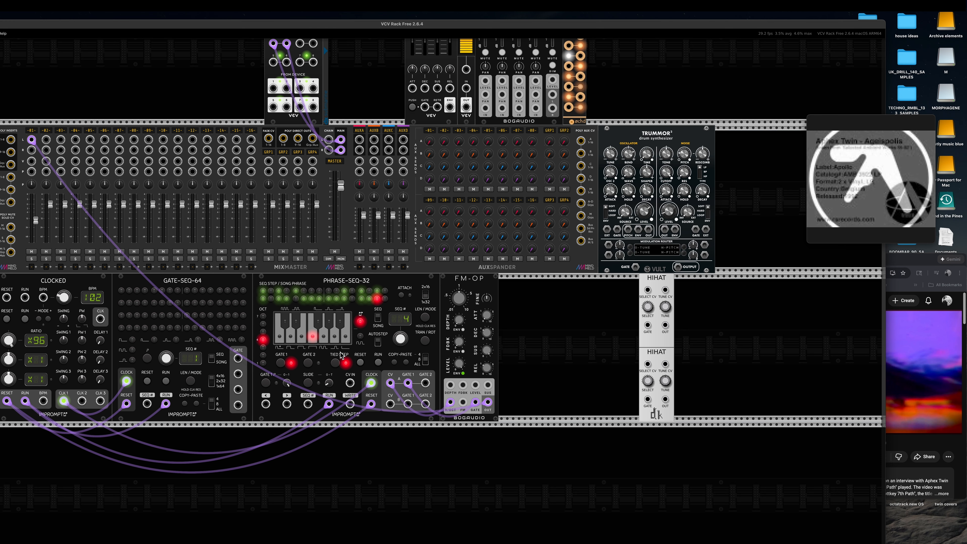
click(281, 363)
click(361, 299)
click(281, 363)
click(345, 299)
click(281, 363)
click(336, 299)
click(281, 363)
click(328, 299)
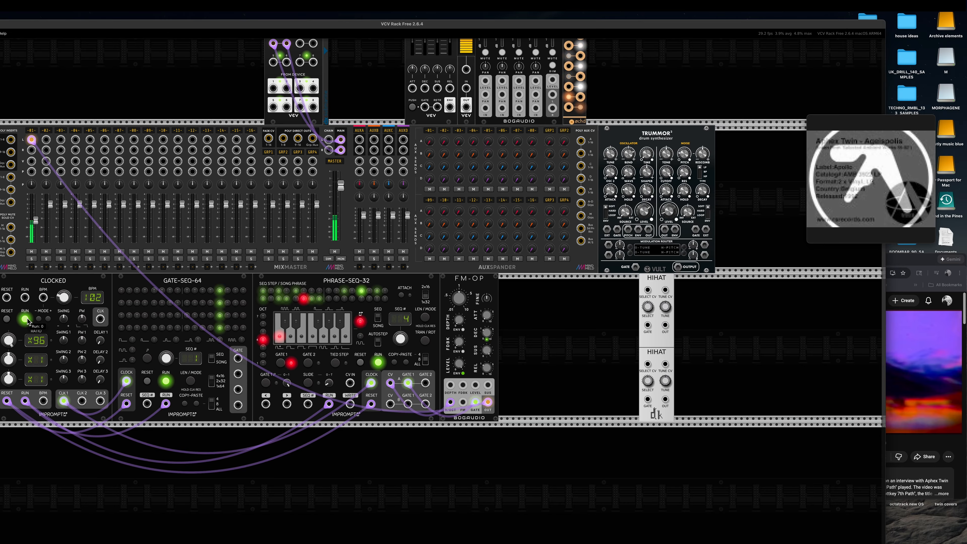
Step: Make sequence 4's step 18 a separate gated C one octave lower and audition the sequence from CLOCKED
click(279, 299)
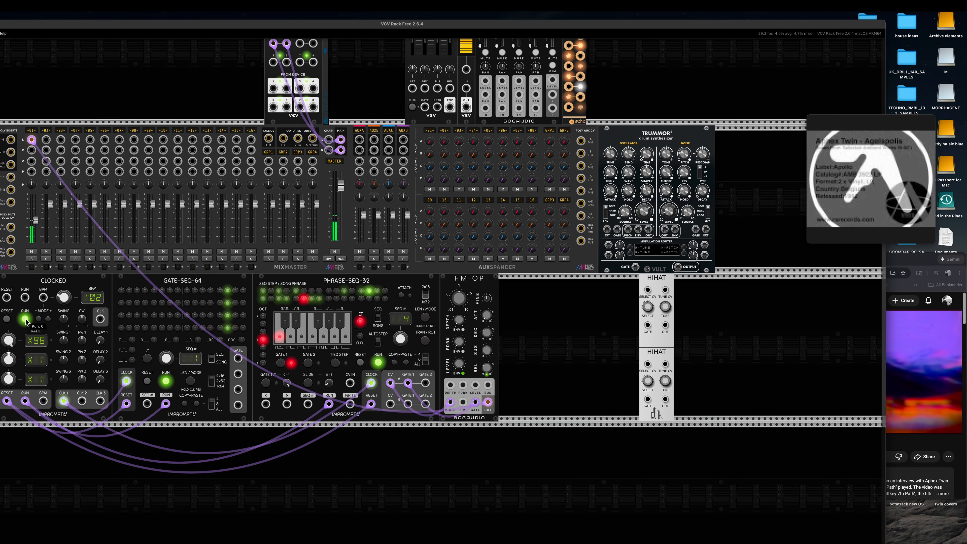
click(271, 299)
click(336, 363)
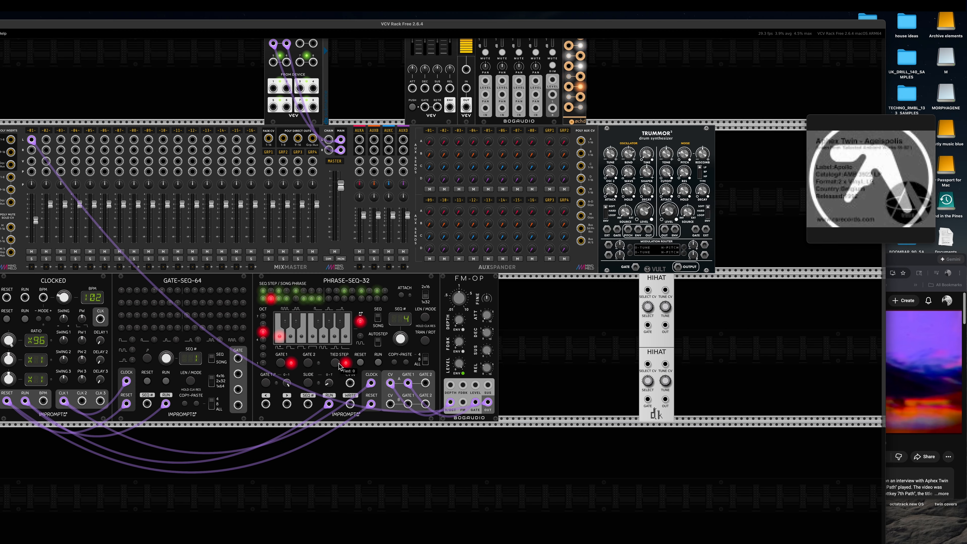
click(319, 299)
click(25, 319)
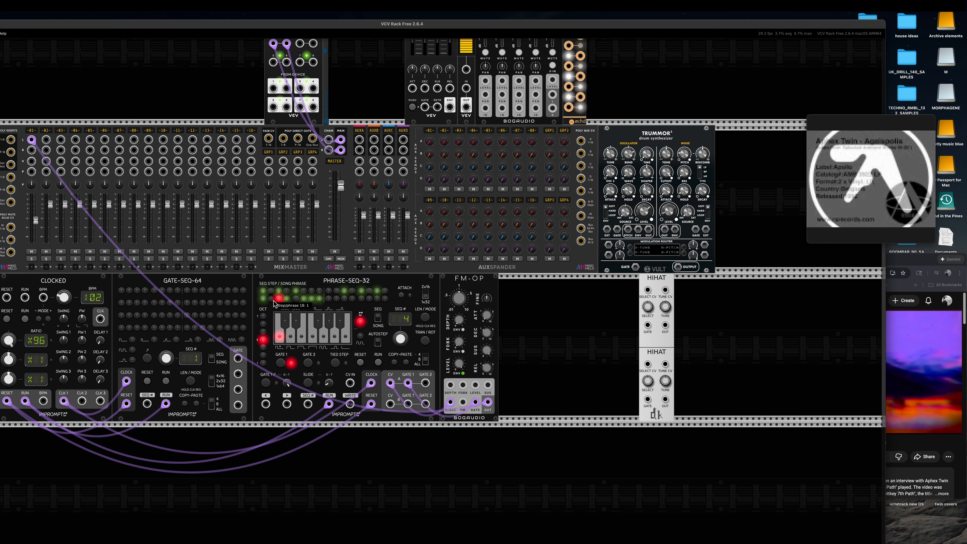
click(25, 319)
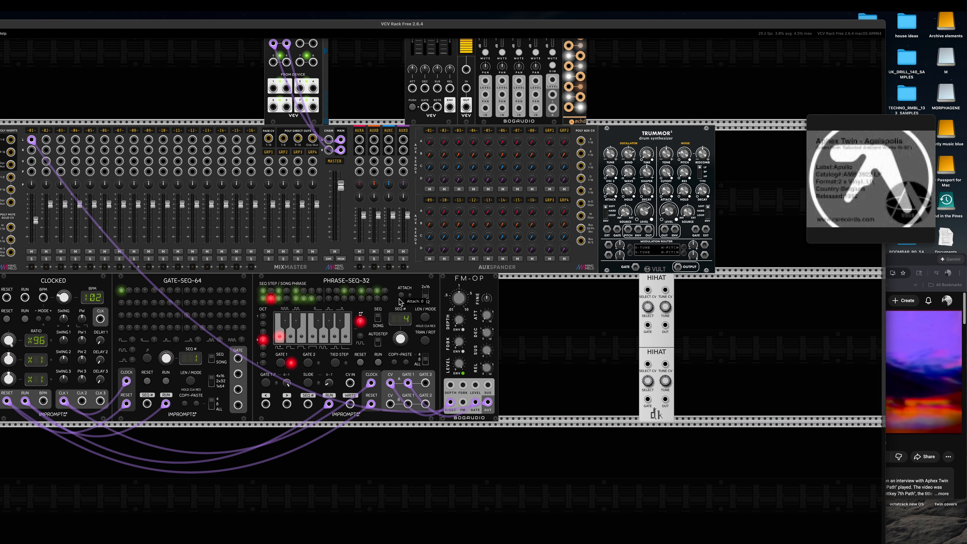
Step: Switch PHRASE-SEQ-32 to song mode, assign sequence 4 to phrase 4, and play the song from its start
click(379, 322)
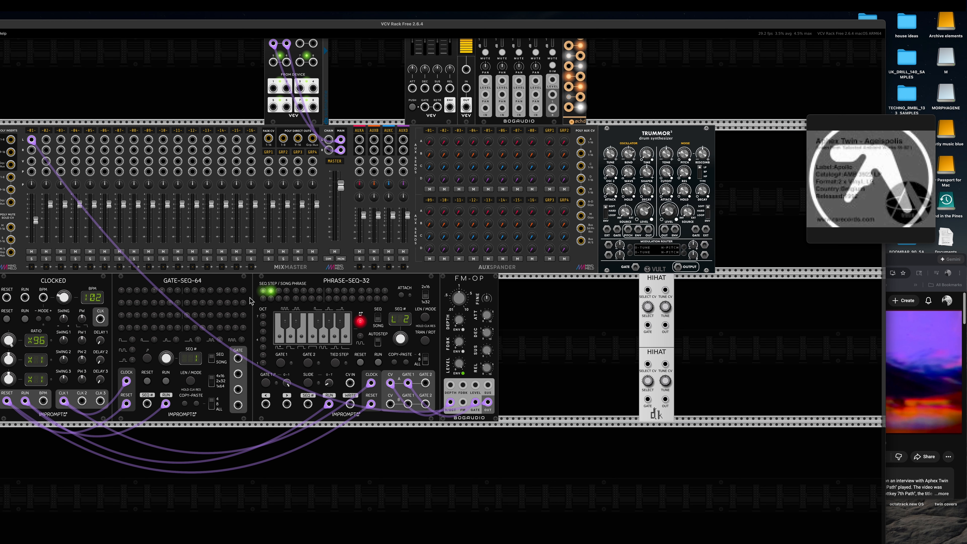
click(7, 319)
click(25, 319)
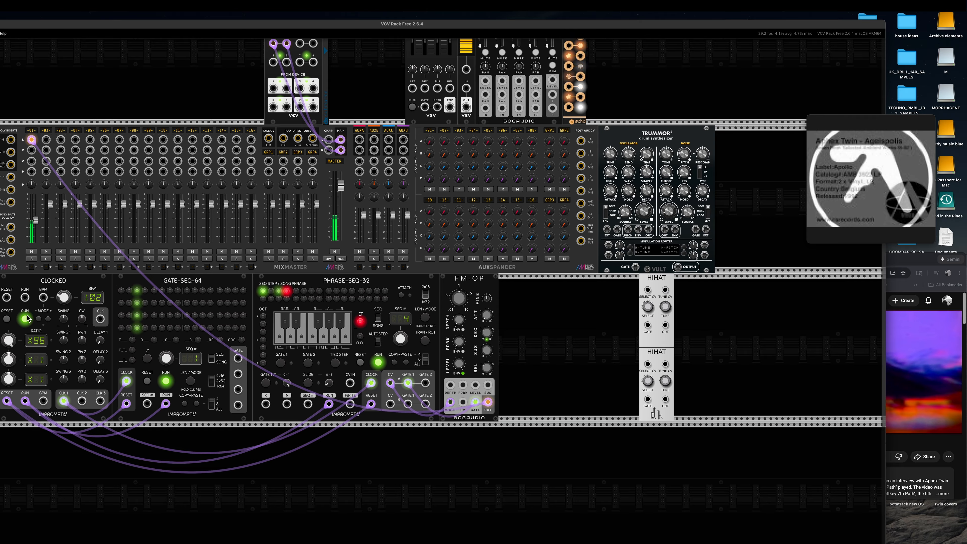
click(26, 317)
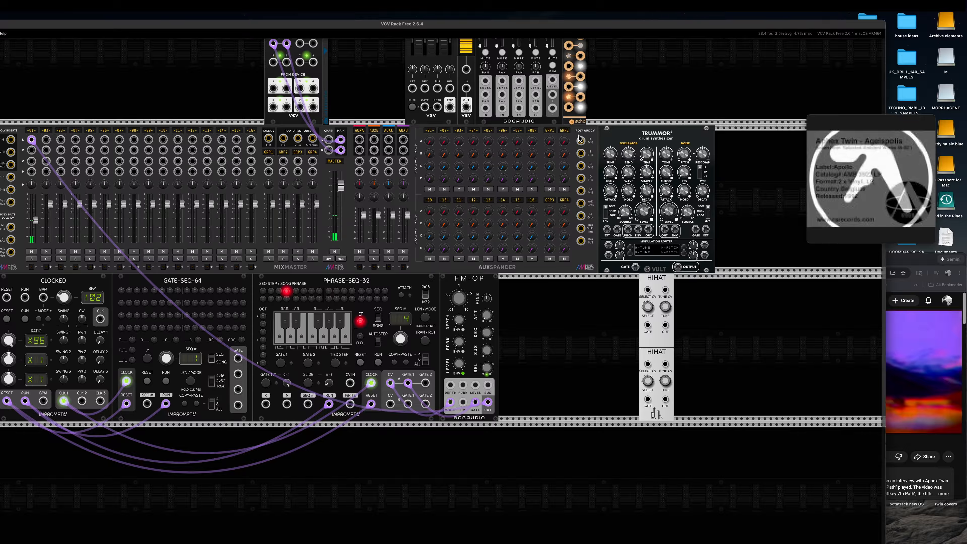
Step: Replay the slowed-down video from near its beginning, and restart the song from CLOCKED to compare the melodies
mouse_move(862, 174)
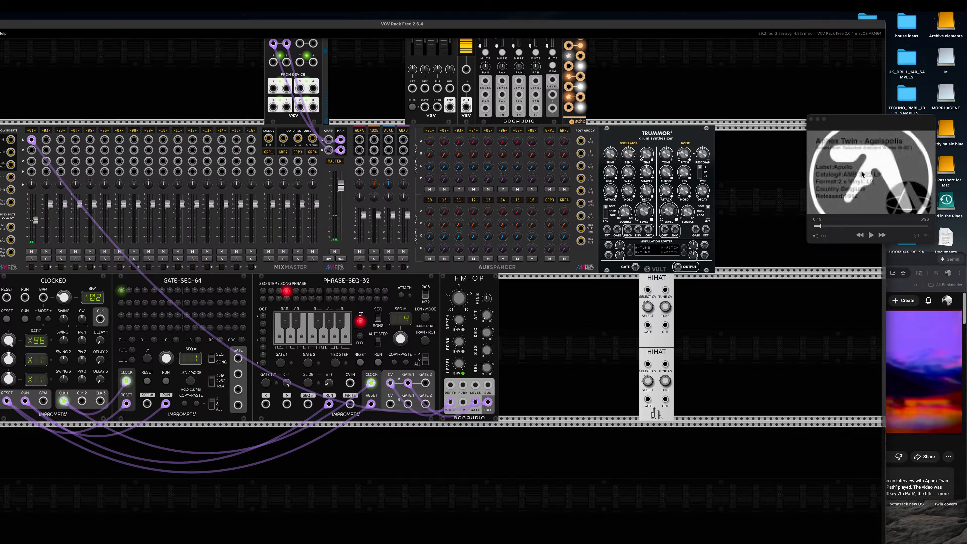
click(822, 229)
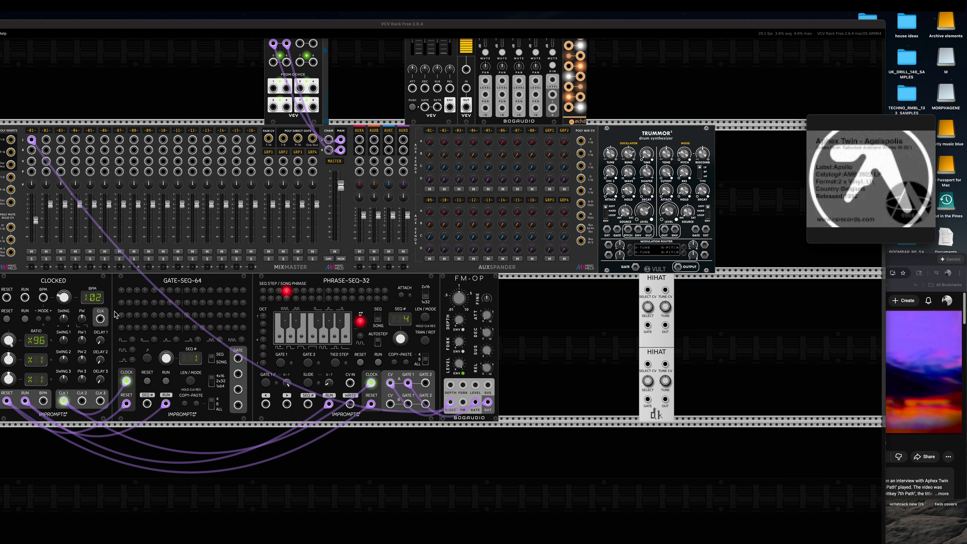
click(7, 320)
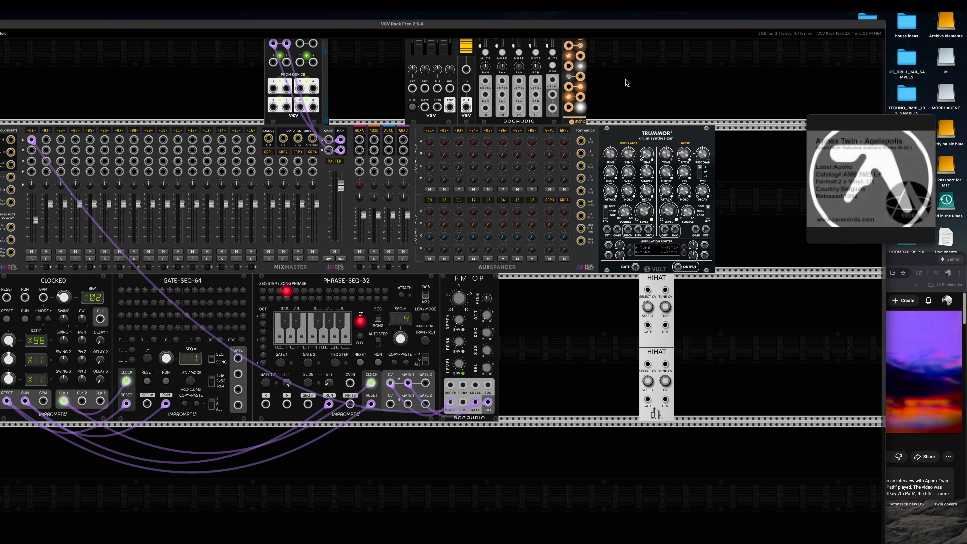
click(25, 318)
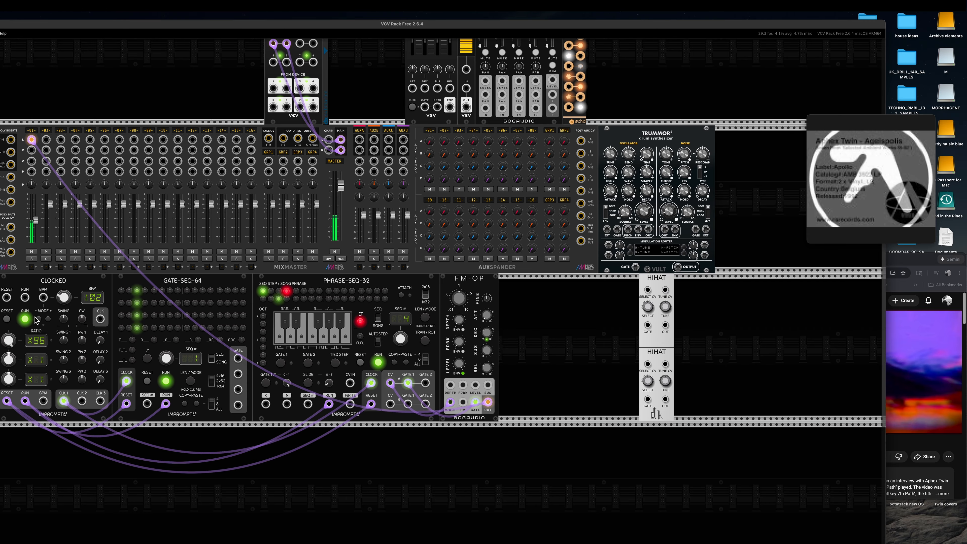
Step: Stop CLOCKED, add the Valley Plateau reverb beside AUDIO 8, and patch its stereo inputs and outputs to AUXSPANDER's AUXA sends and returns
click(25, 319)
right_click(349, 106)
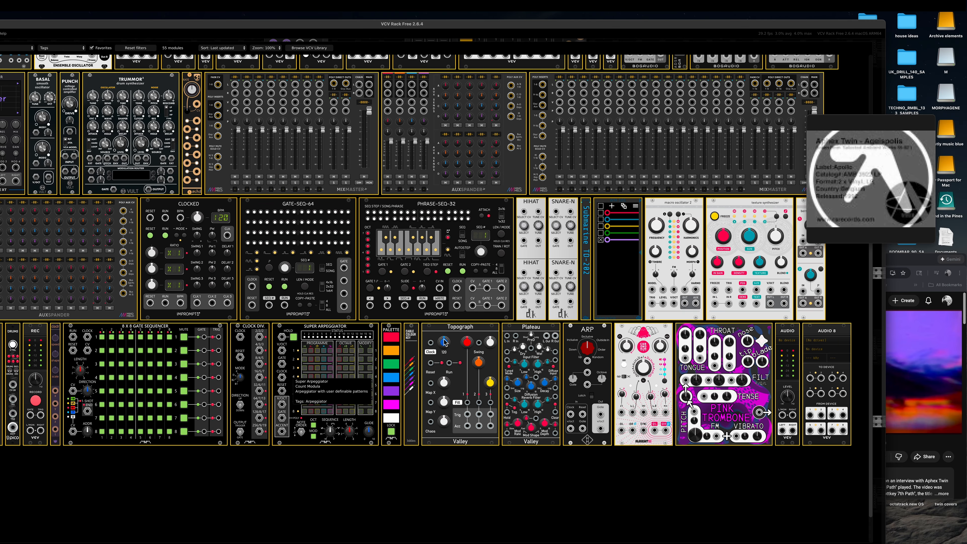
click(537, 331)
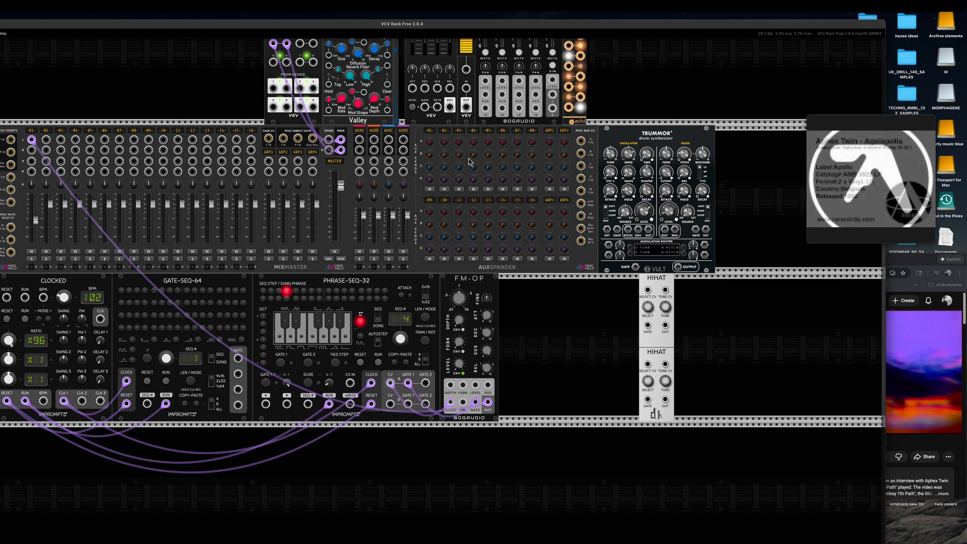
scroll(470, 162, up, 5)
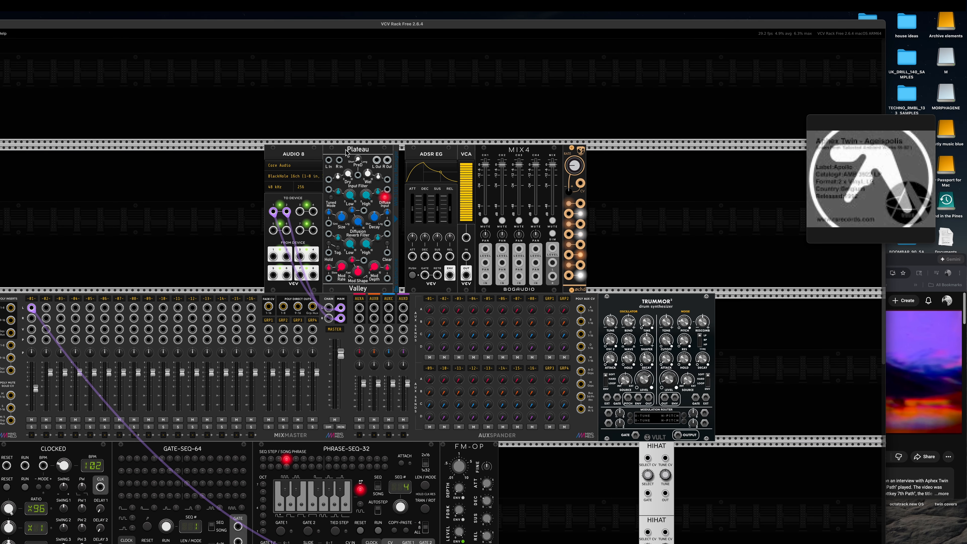
drag(359, 308, 359, 339)
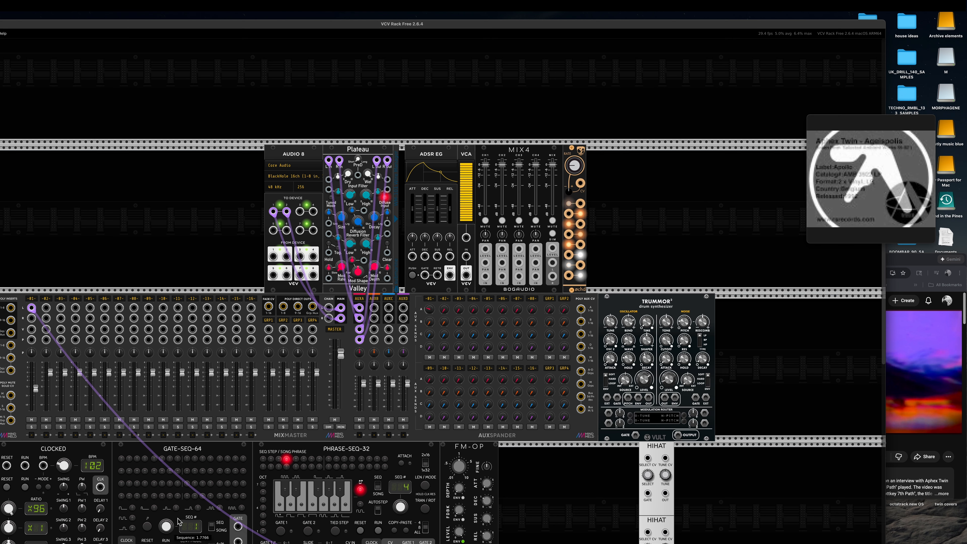
Step: Run the song from CLOCKED and shape FM-OP's envelope with sustain at about 78.7% and a lower release
scroll(180, 522, down, 3)
click(25, 429)
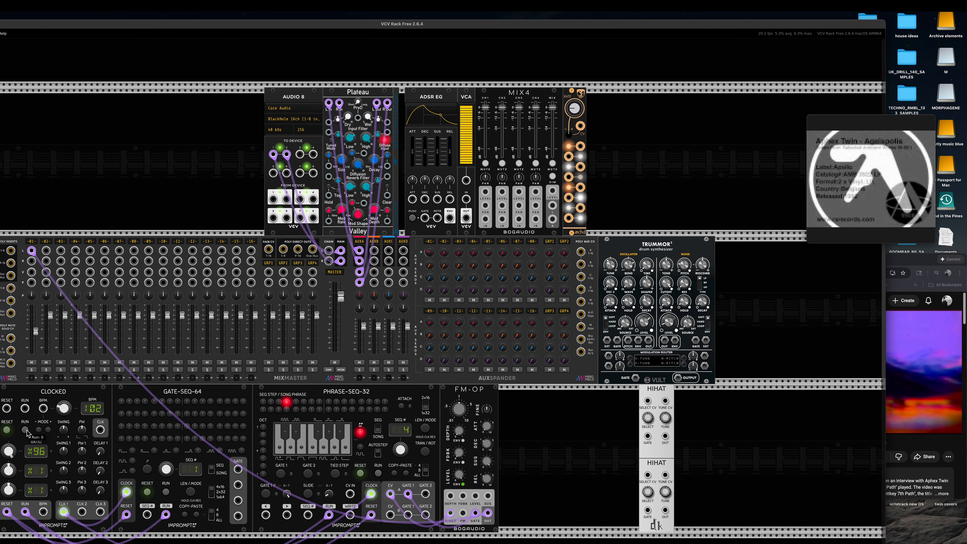
scroll(292, 355, down, 3)
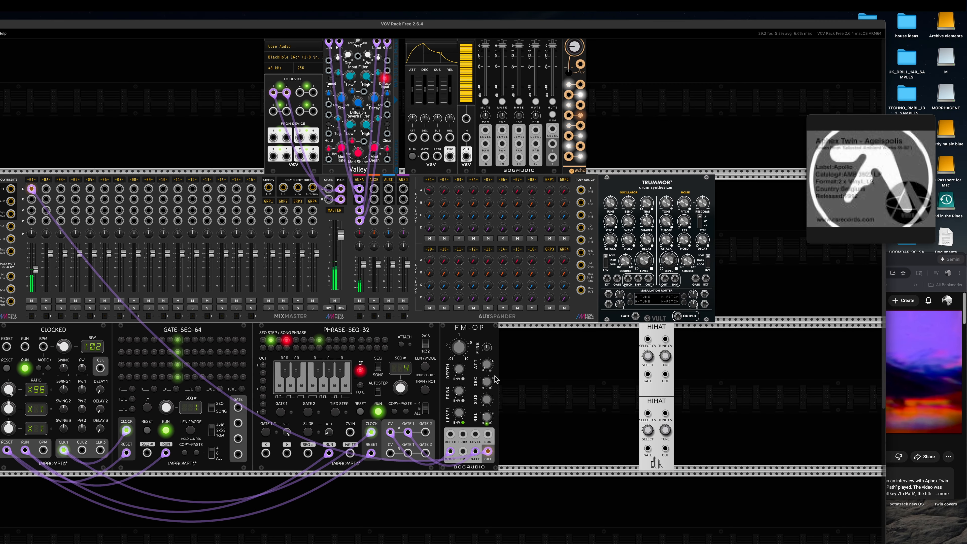
mouse_move(487, 382)
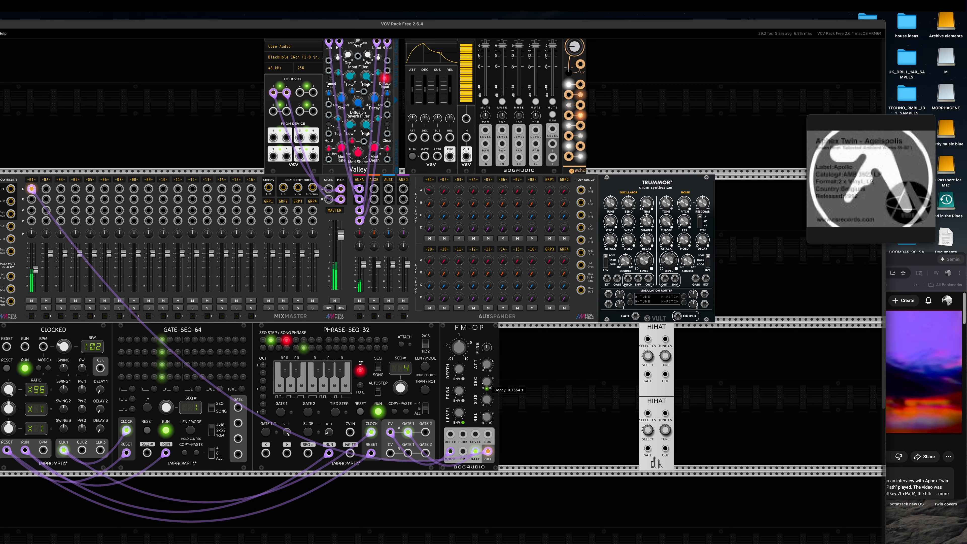
mouse_move(487, 399)
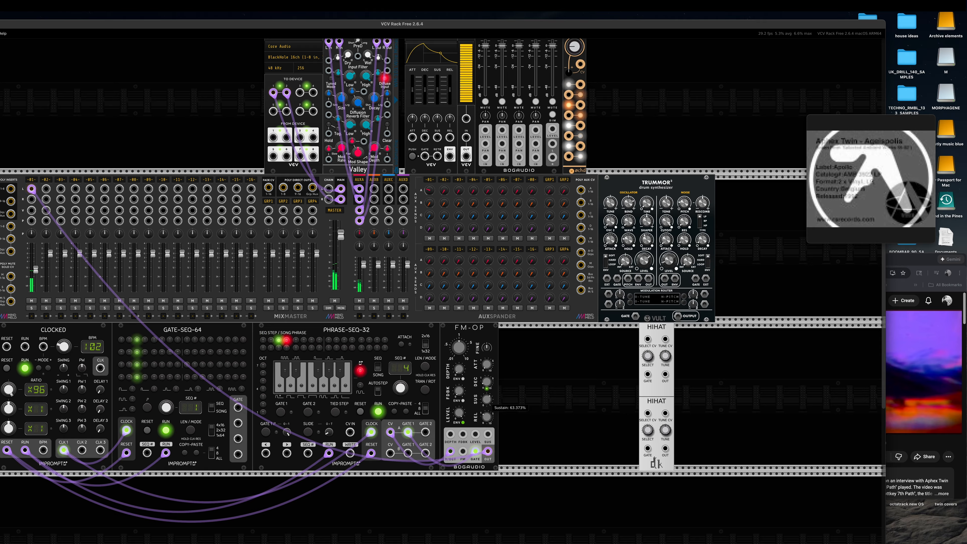
drag(487, 399, 487, 366)
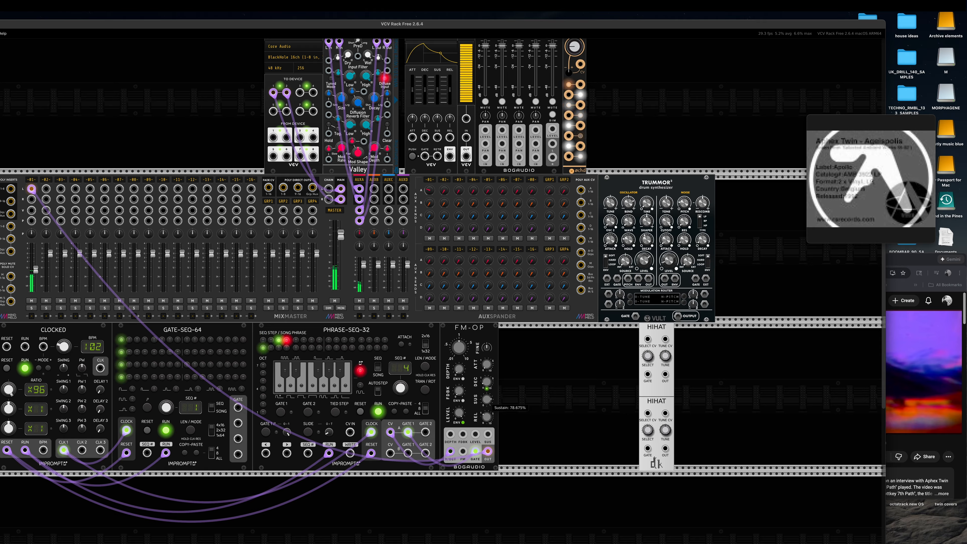
mouse_move(488, 420)
drag(487, 422, 488, 449)
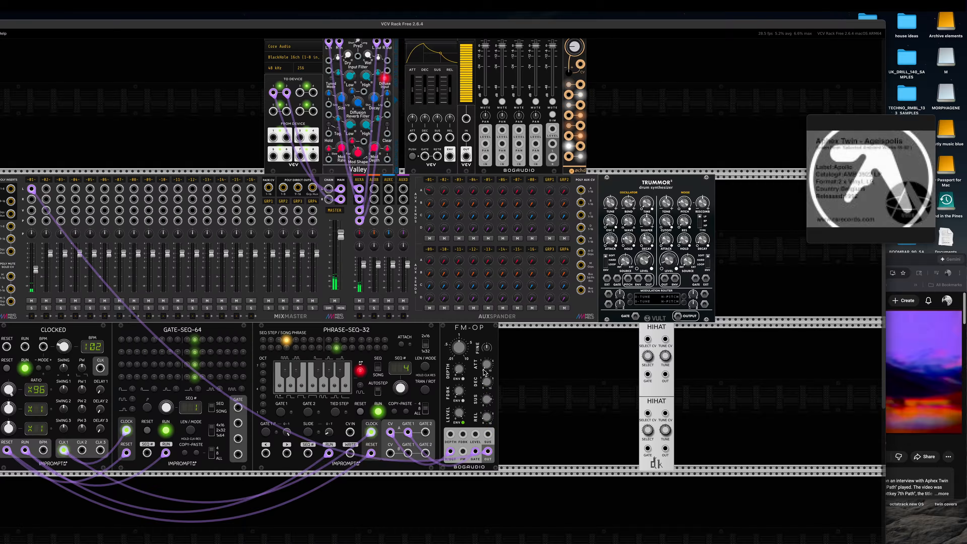
Step: Fine-tune FM-OP's feedback while the song plays, and stop CLOCKED
mouse_move(460, 371)
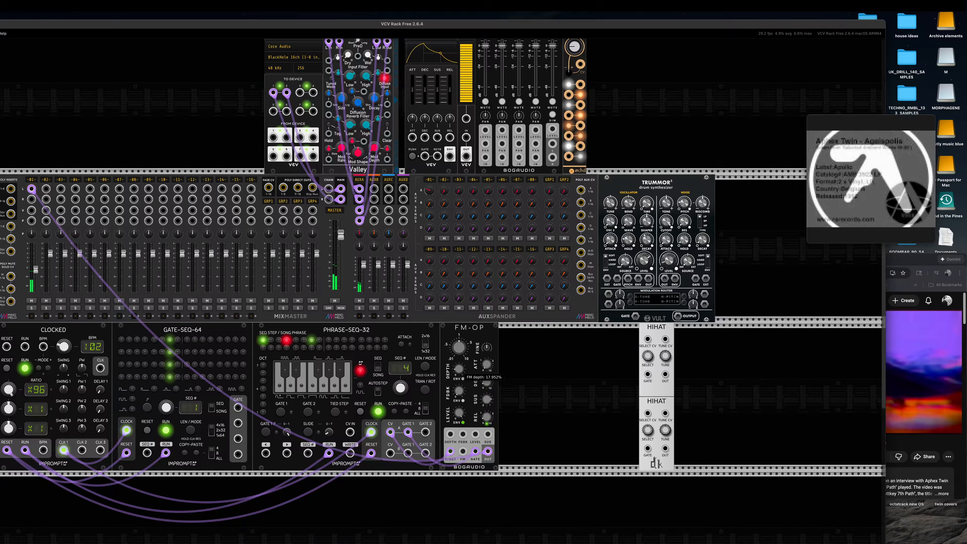
mouse_move(461, 393)
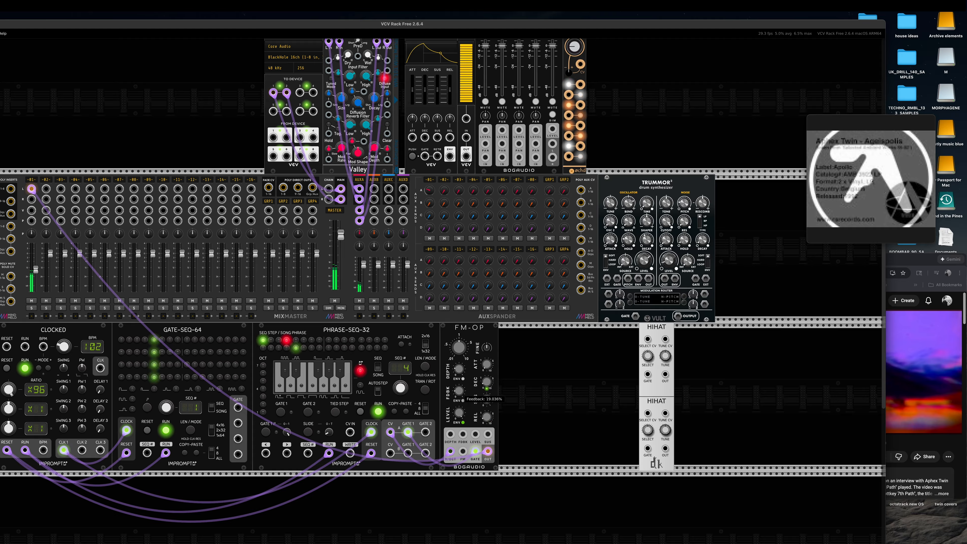
mouse_move(460, 393)
mouse_down()
mouse_move(459, 358)
mouse_move(459, 397)
mouse_up()
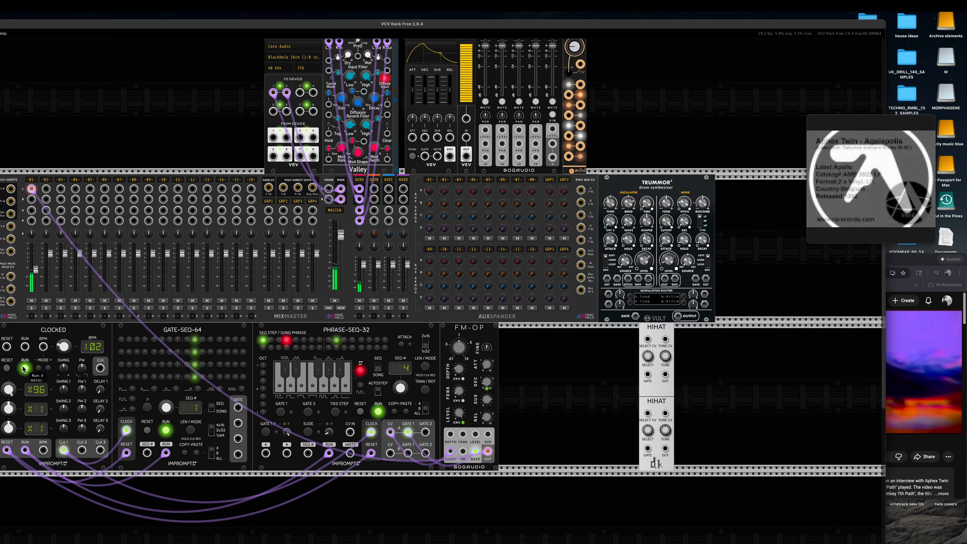
key(space)
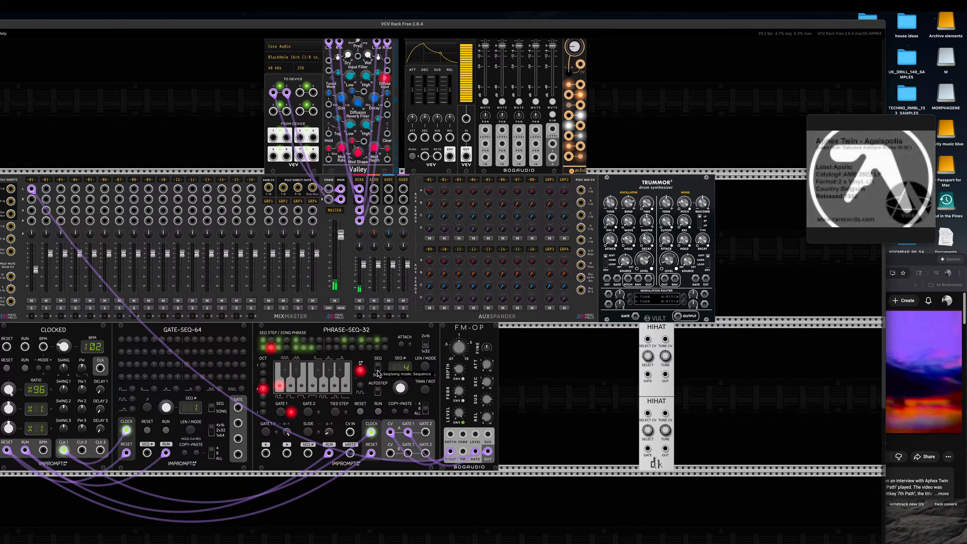
click(425, 367)
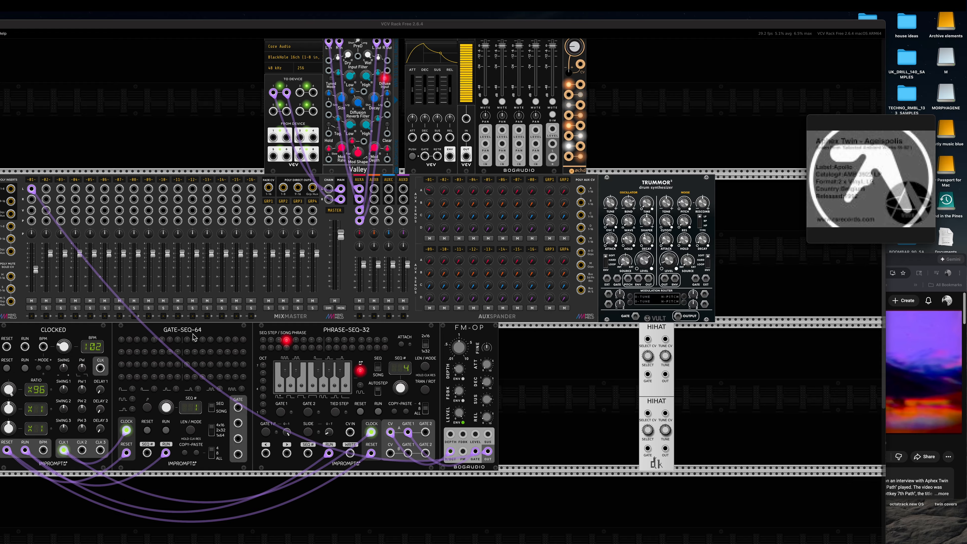
Step: Place GATE-SEQ-64 after FM-OP with TRUMMOR2 beside it, and move the ADSR EG, VCA, MIX4 and neighbouring module next to AUXSPANDER
drag(194, 336, 413, 367)
drag(663, 183, 498, 393)
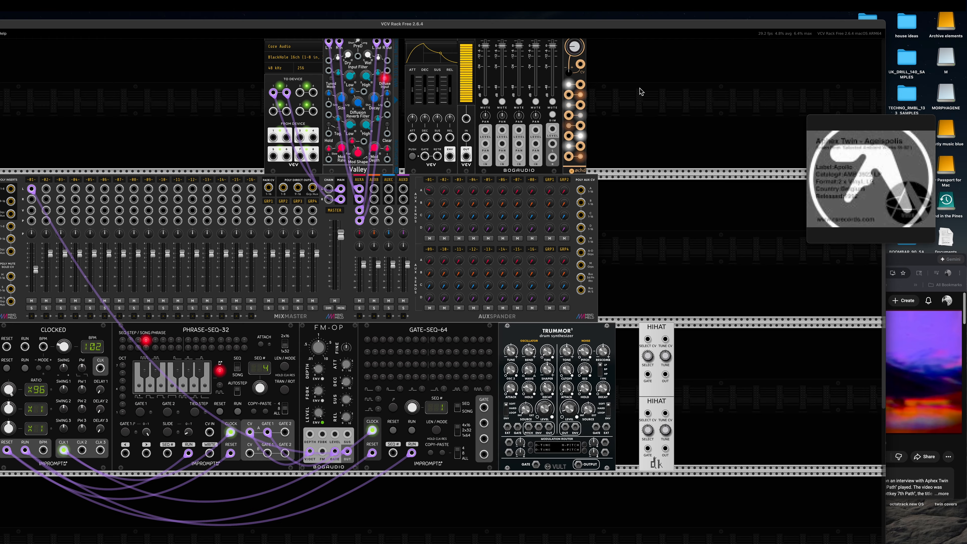
drag(640, 92, 455, 110)
drag(521, 116, 637, 273)
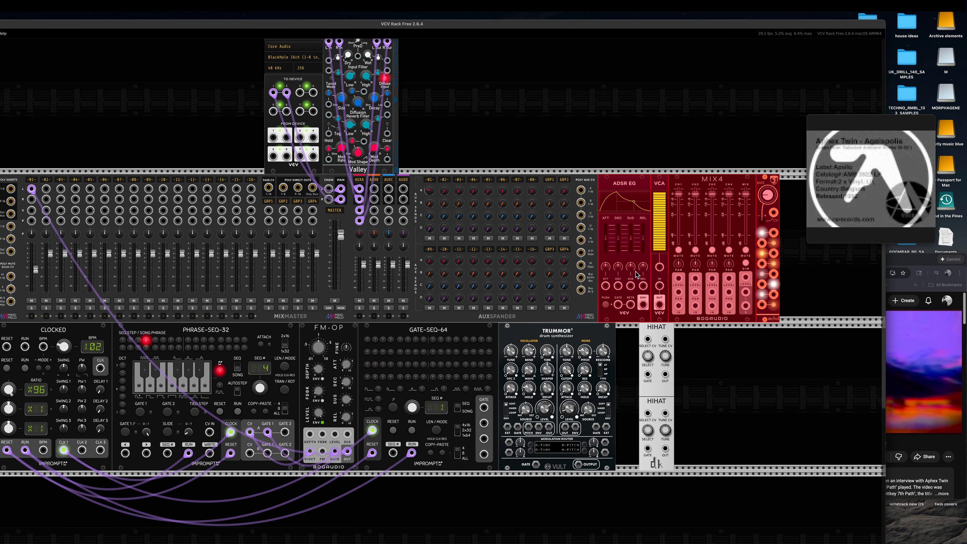
Step: Delete the ADSR EG and VCA modules, and shift MIX4 and the narrow module beside it closer to AUXSPANDER
click(646, 133)
drag(629, 159, 660, 186)
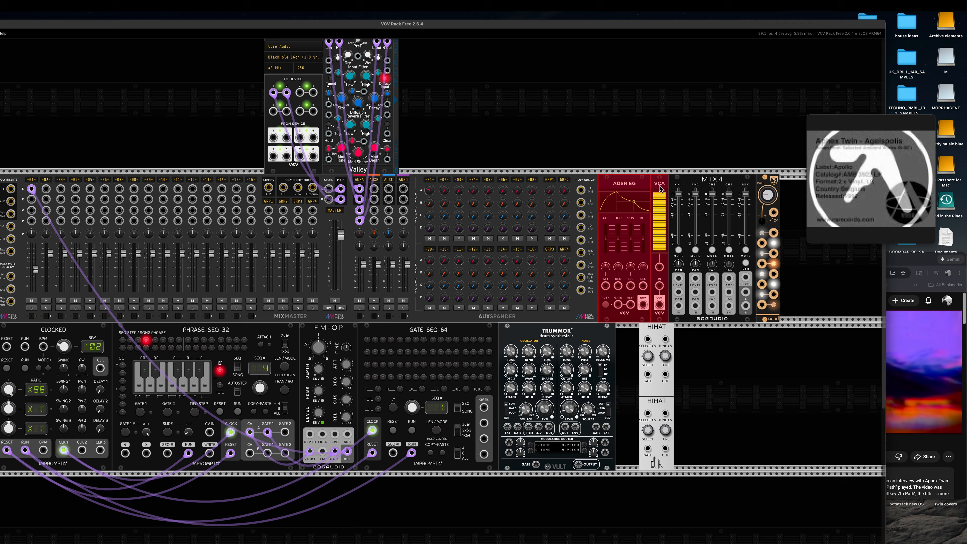
key(Delete)
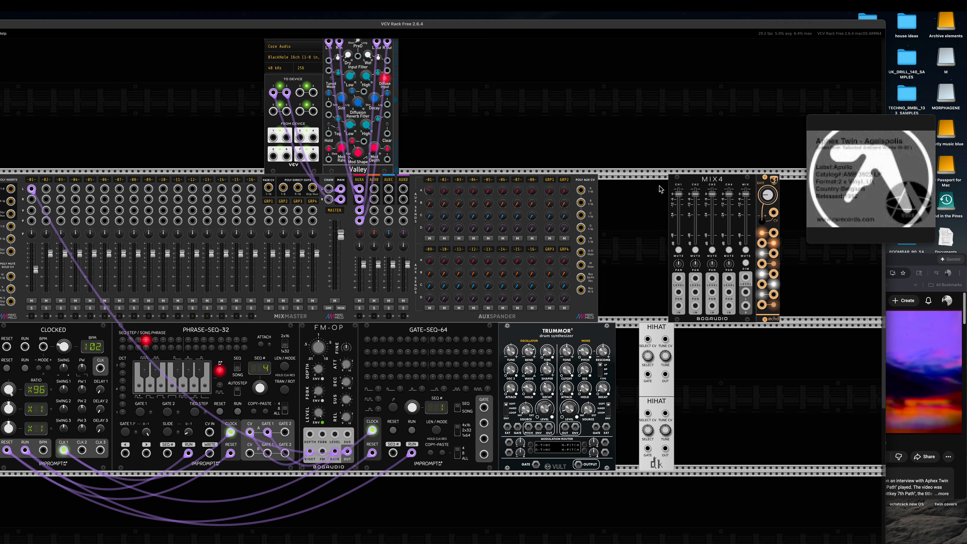
drag(733, 160, 748, 190)
click(737, 213)
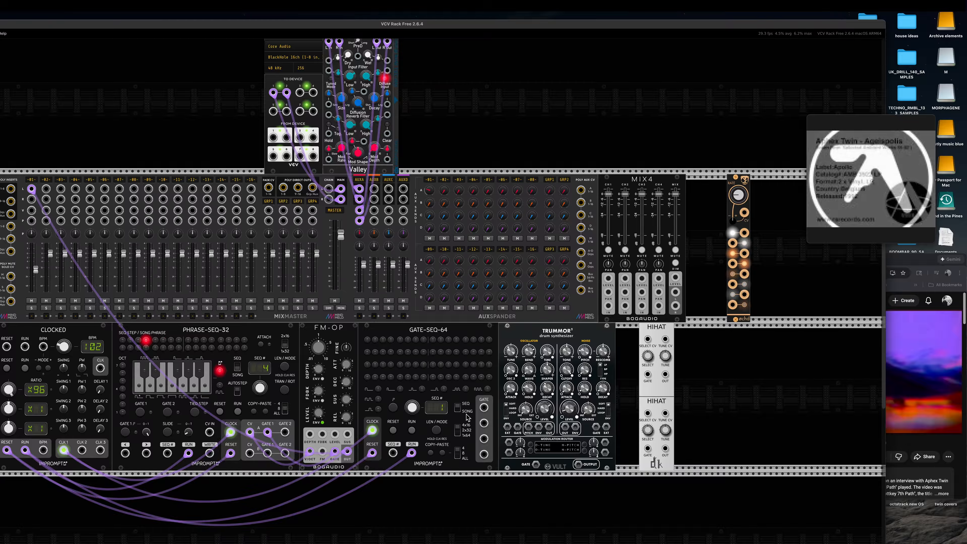
Step: Patch GATE-SEQ-64's track 4 gate output to TRUMMOR2's oscillator gate input
drag(485, 458, 487, 460)
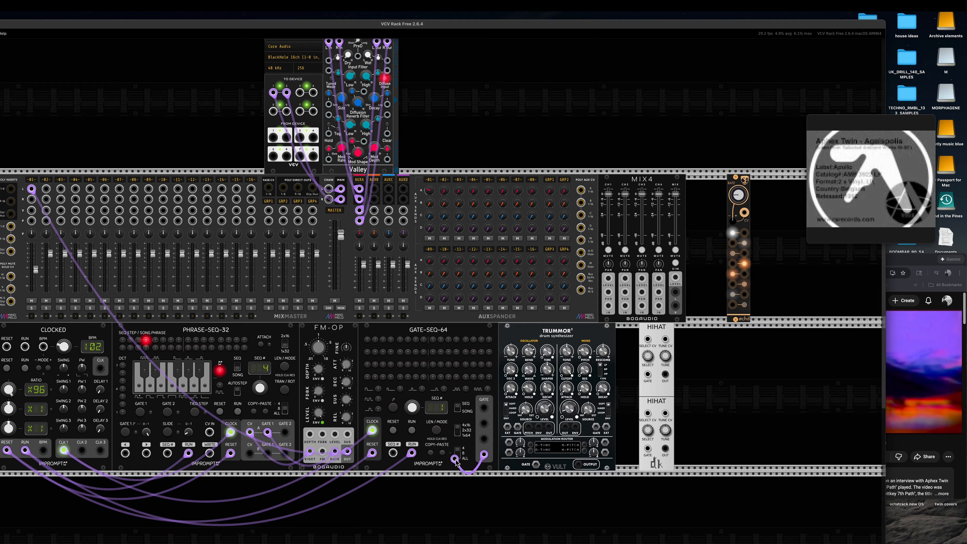
drag(419, 438, 477, 383)
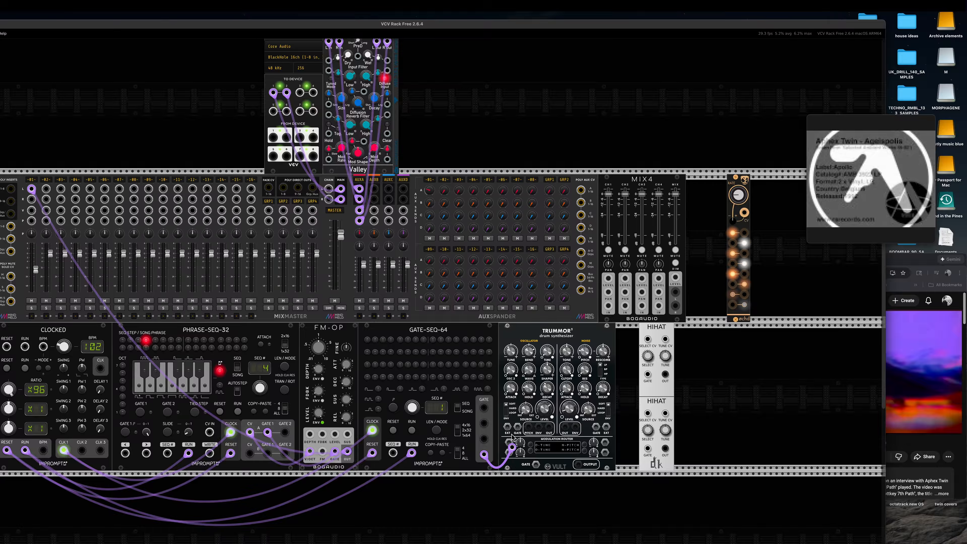
drag(521, 432, 518, 427)
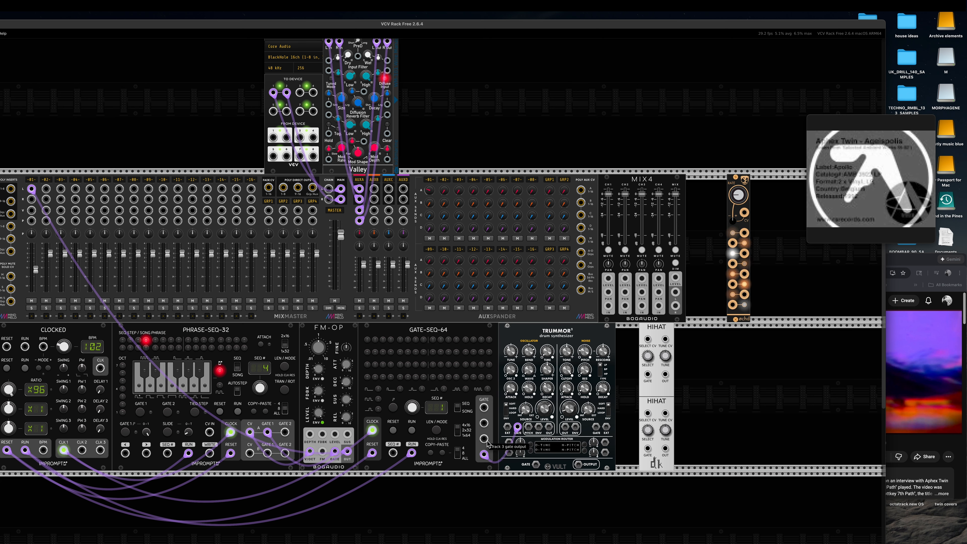
Step: Move the HIHAT modules beside TRUMMOR2, and patch gate track 3 to TRUMMOR2's noise gate and track 2 to the upper HIHAT's gate
drag(651, 334, 623, 339)
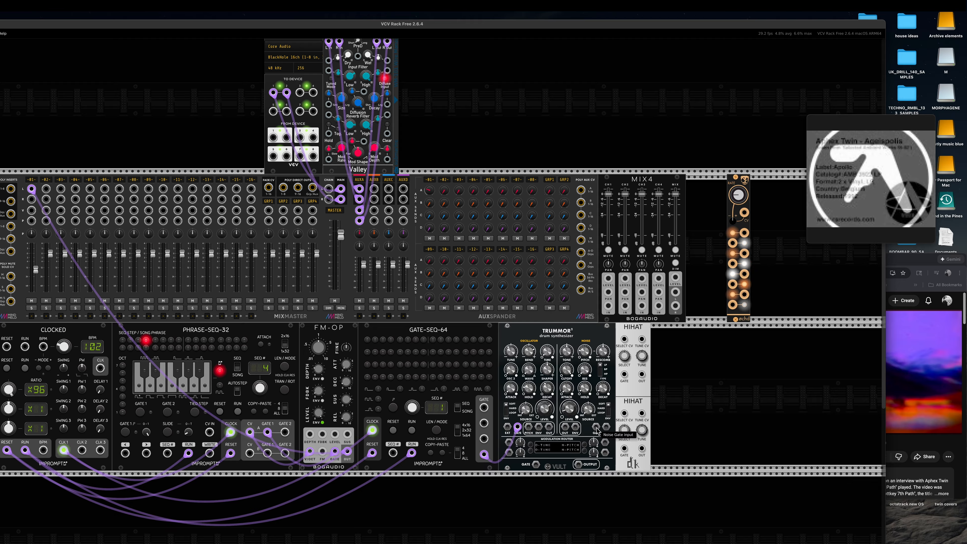
drag(596, 428, 485, 439)
drag(484, 439, 484, 439)
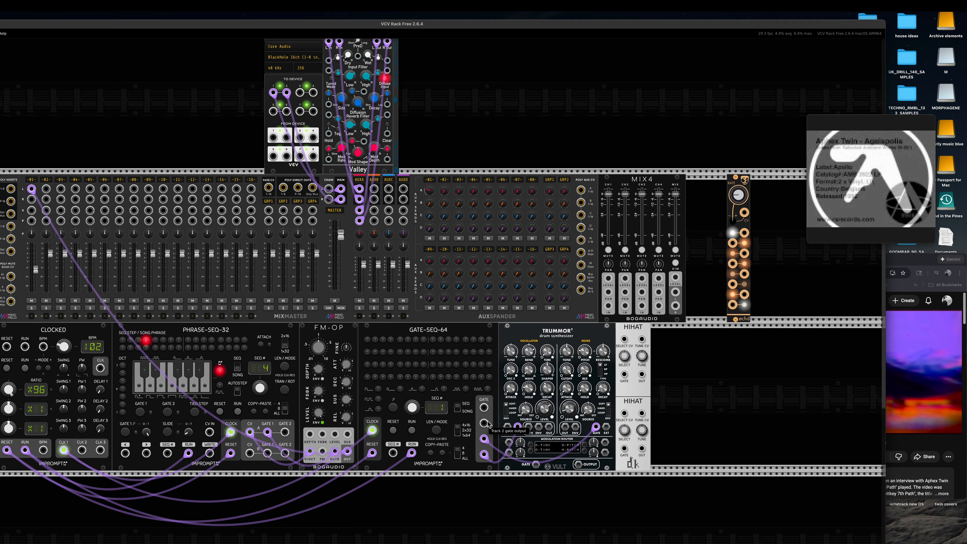
drag(484, 423, 624, 375)
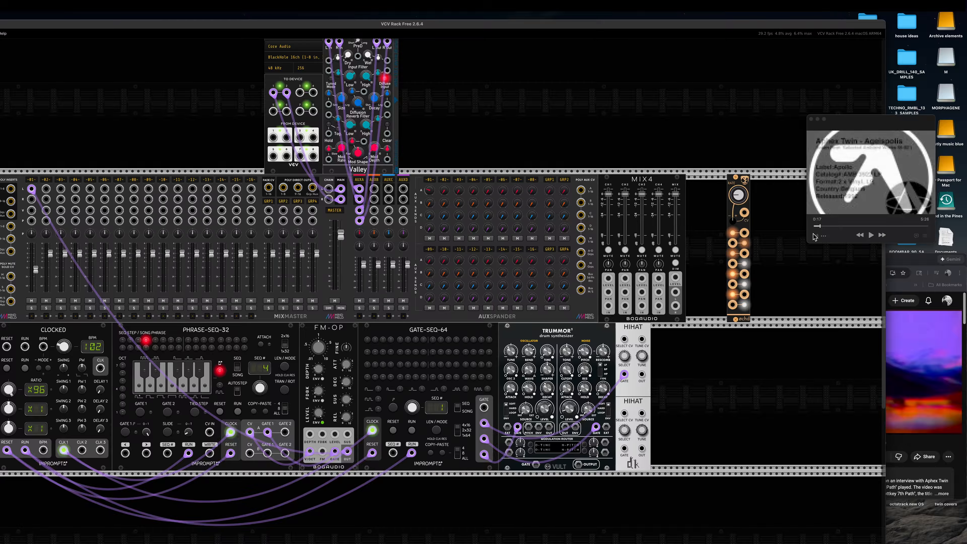
Step: Replay the Ageispolis reference video from about 0:09 to hear its drum pattern
mouse_move(819, 234)
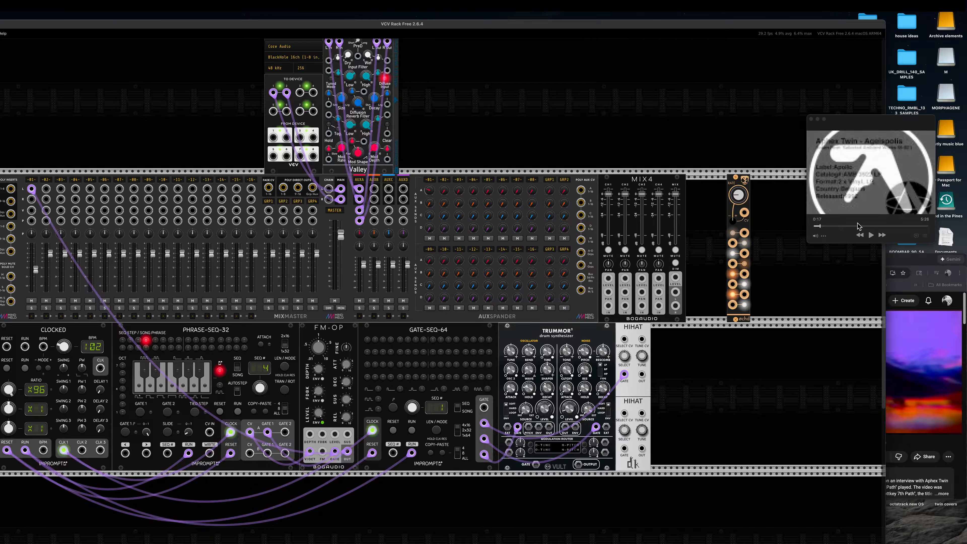
click(819, 229)
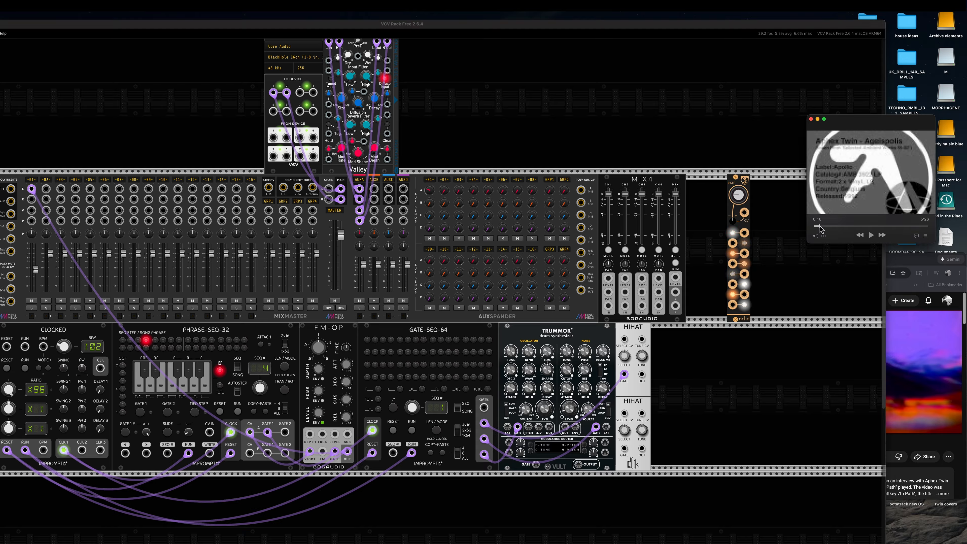
drag(820, 226, 817, 226)
click(871, 235)
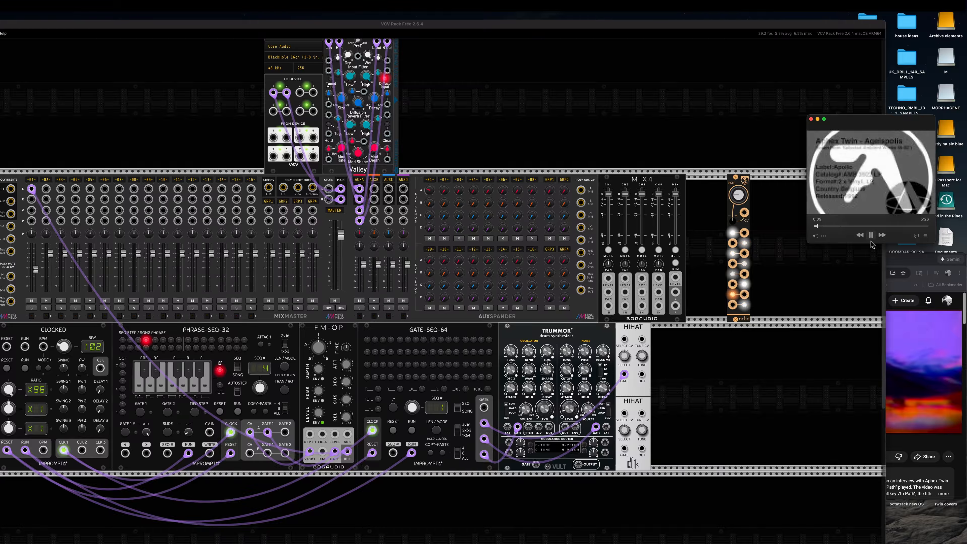
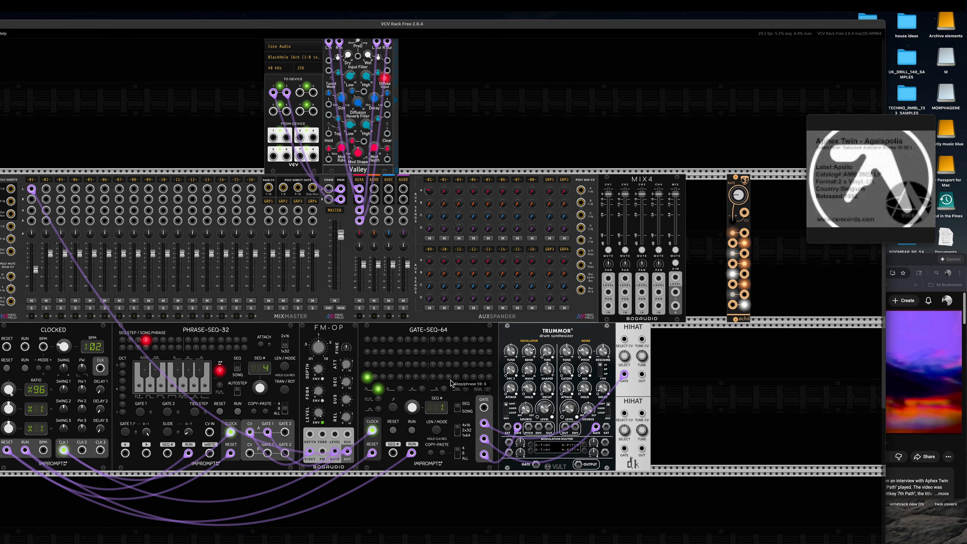
Step: Run CLOCKED and patch TRUMMOR2's oscillator output to MIXMASTER's channel 2 input
click(25, 367)
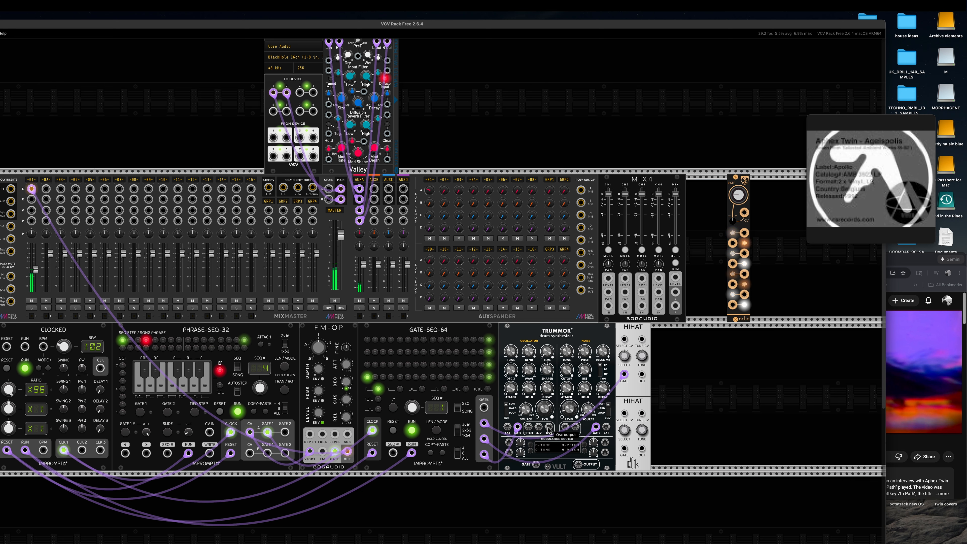
drag(548, 430, 47, 190)
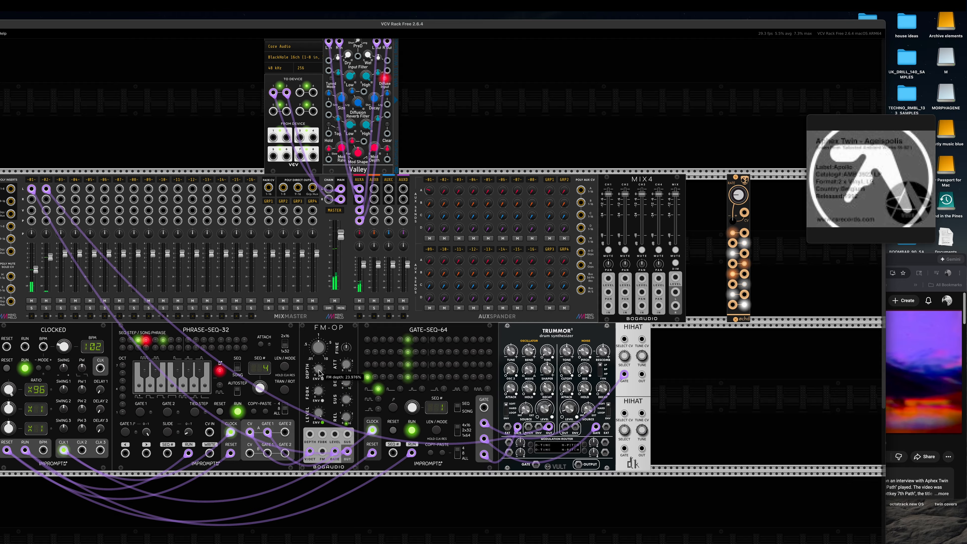
Step: Raise FM-OP's FM depth to about 29.6% and fine-tune its feedback during playback
drag(319, 370, 319, 358)
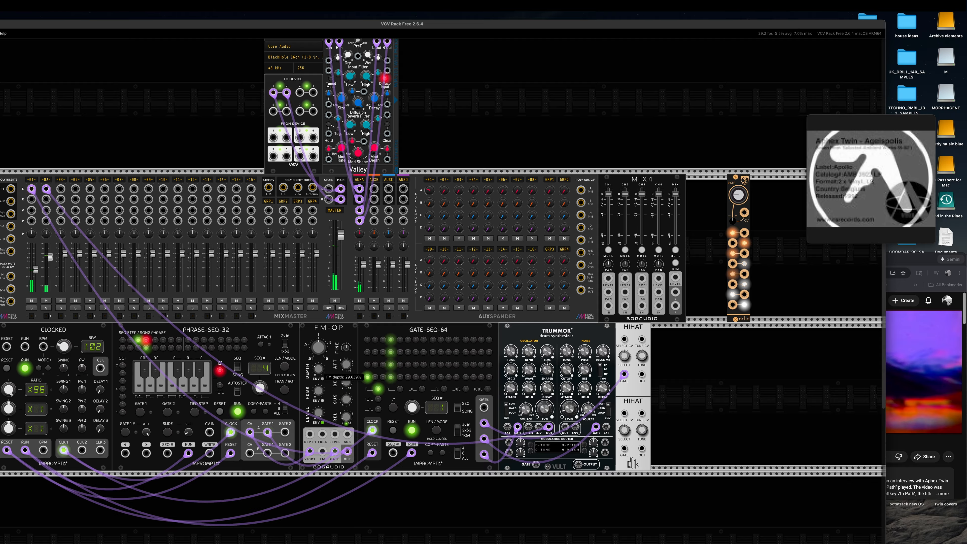
drag(318, 390, 318, 388)
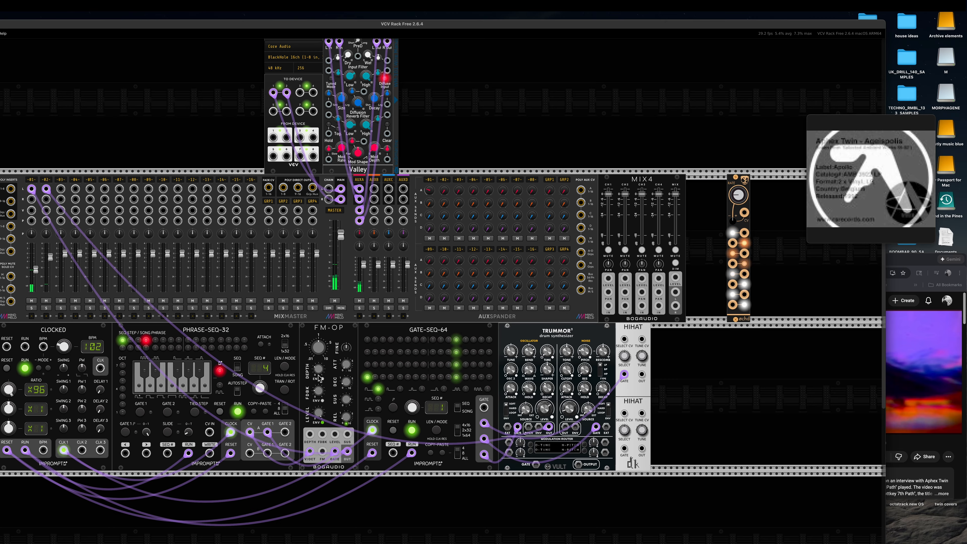
mouse_move(319, 369)
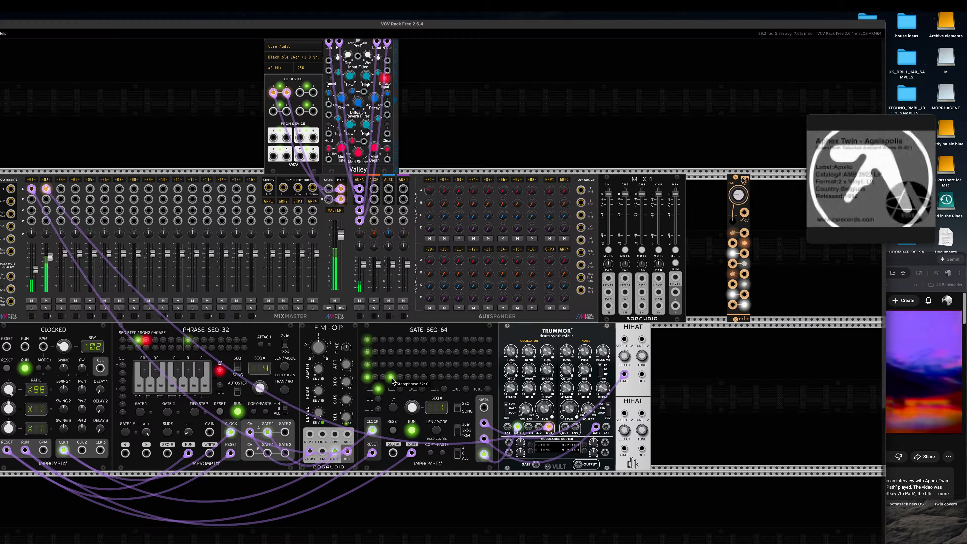
Step: Add a gate on step 5 of GATE-SEQ-64's track 3 and patch TRUMMOR2's noise output to MIXMASTER's channel 3 input
click(400, 365)
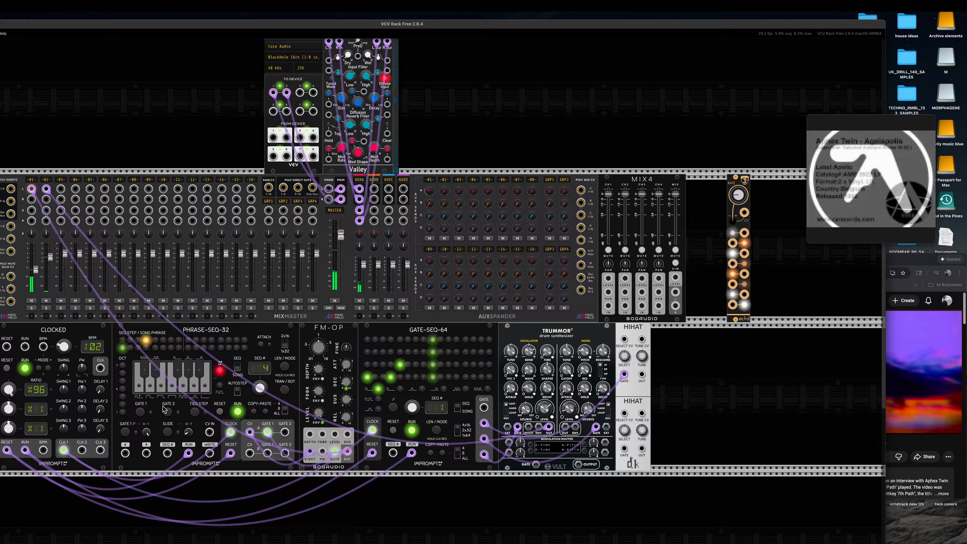
click(27, 368)
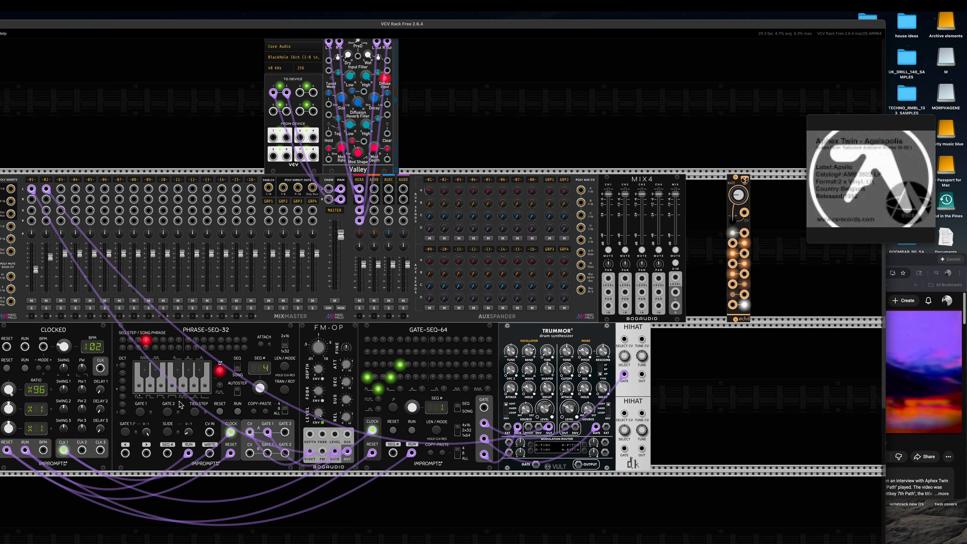
click(25, 368)
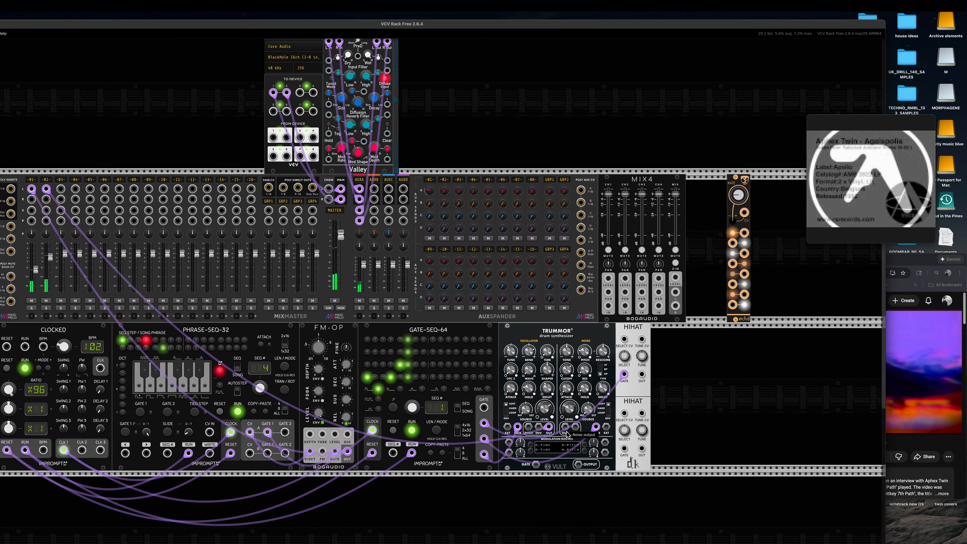
drag(566, 427, 61, 189)
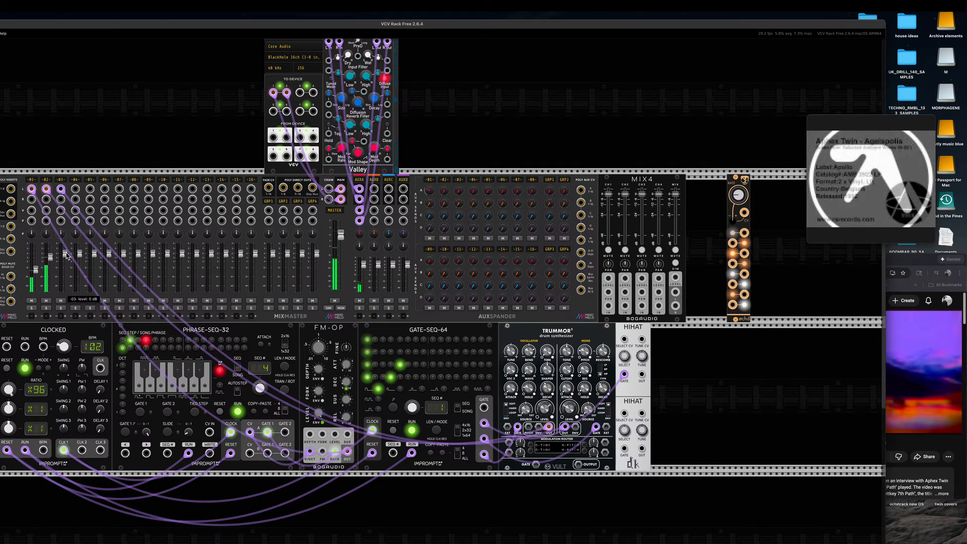
drag(65, 254, 64, 294)
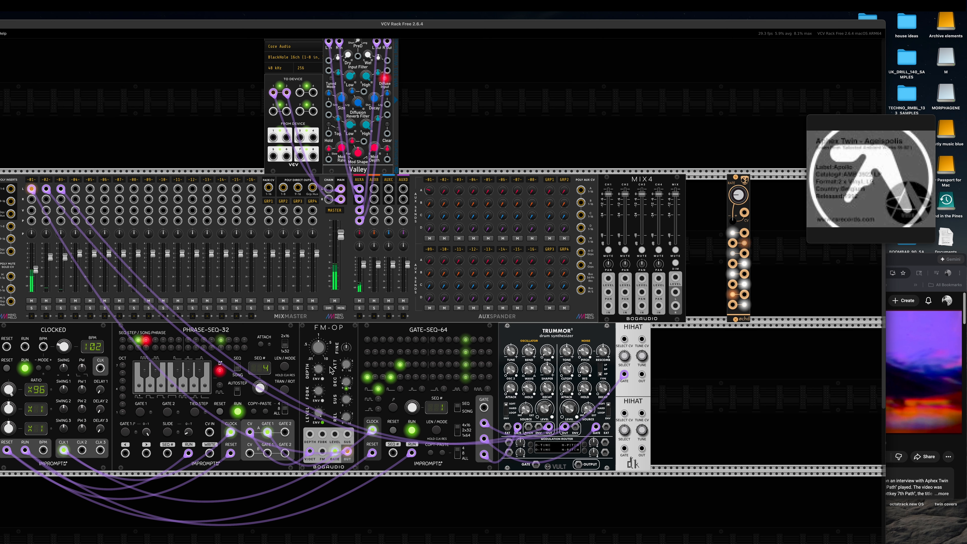
Step: Stop CLOCKED, play the Ageispolis reference from about 0:17, and restart the patch to compare the drum sounds
click(26, 369)
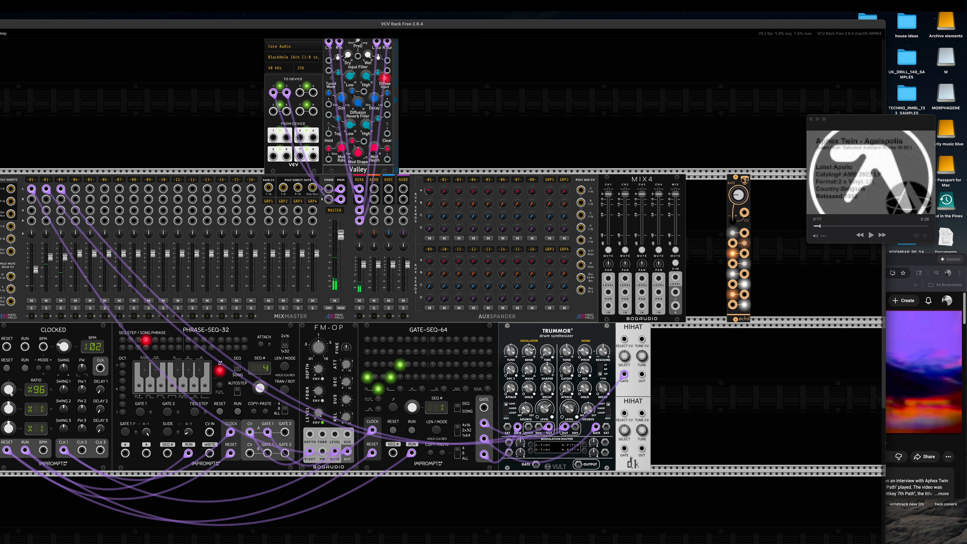
click(870, 236)
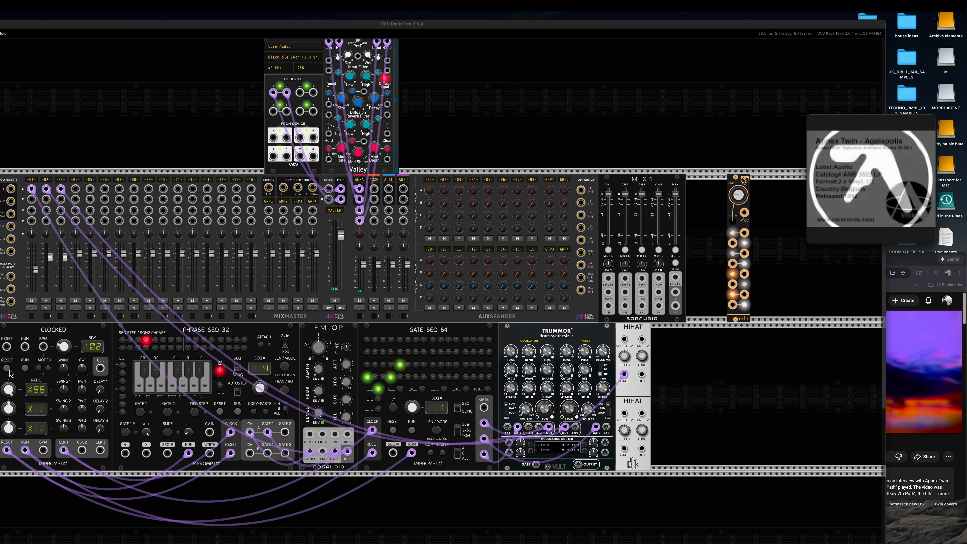
click(25, 367)
click(25, 367)
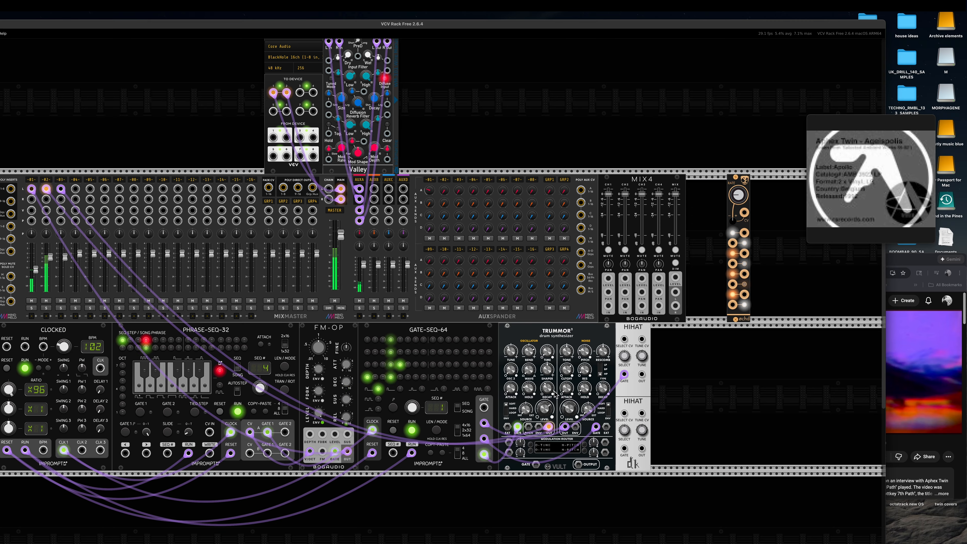
Step: Set TRUMMOR2's oscillator tune to about 0.08 during playback, checking the kick against the Ageispolis reference
drag(548, 389, 548, 385)
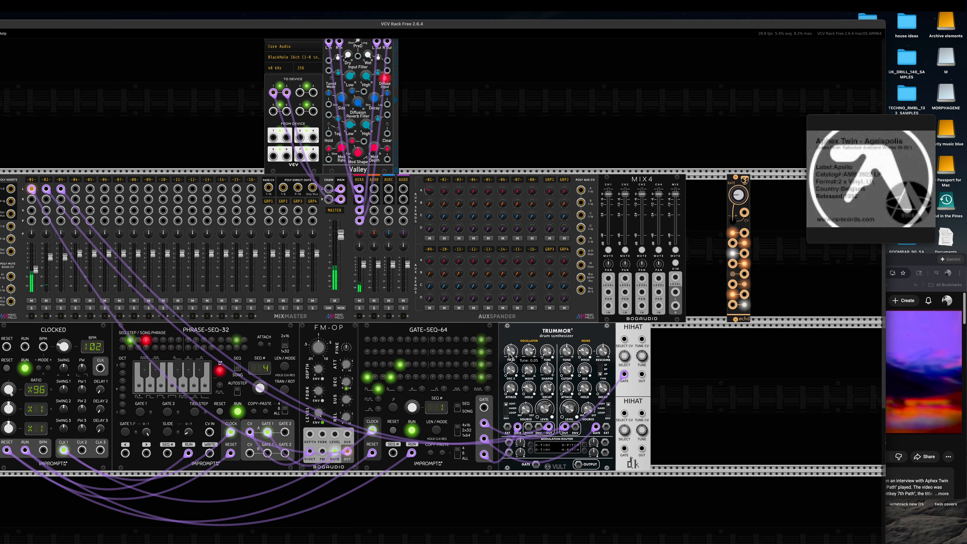
drag(510, 356, 509, 349)
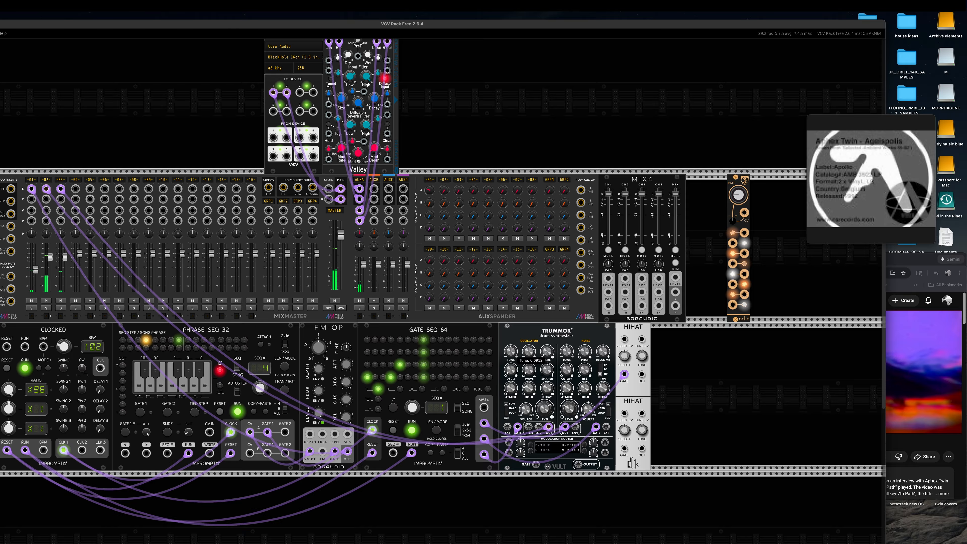
click(25, 369)
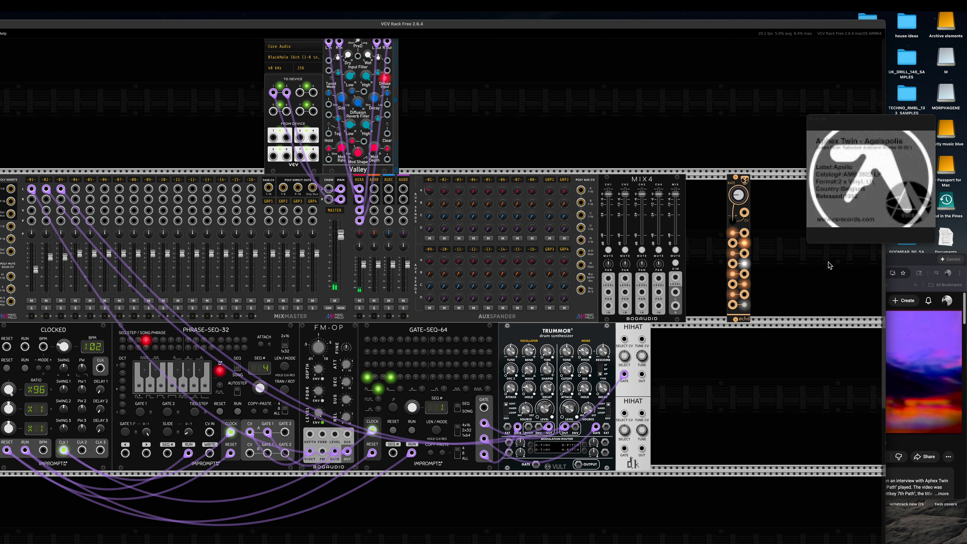
mouse_move(838, 175)
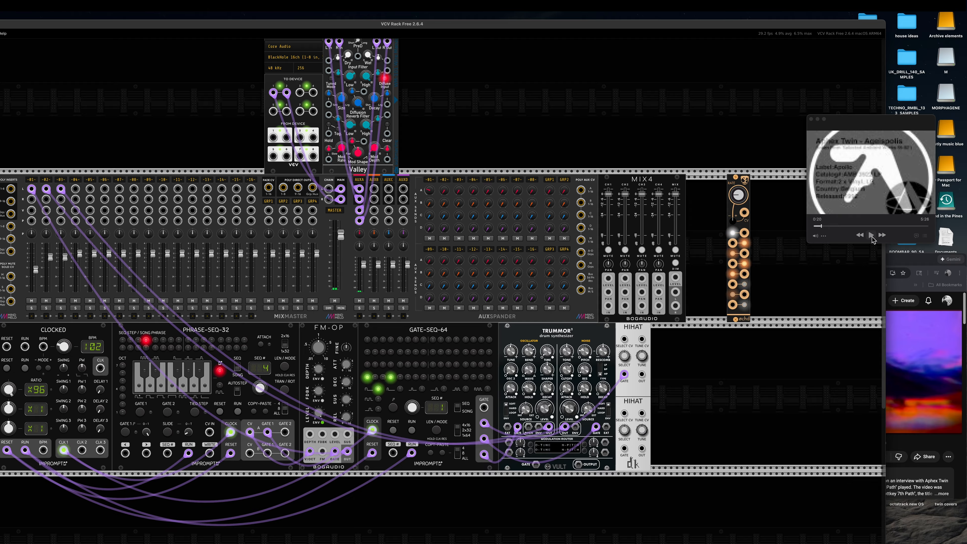
click(819, 227)
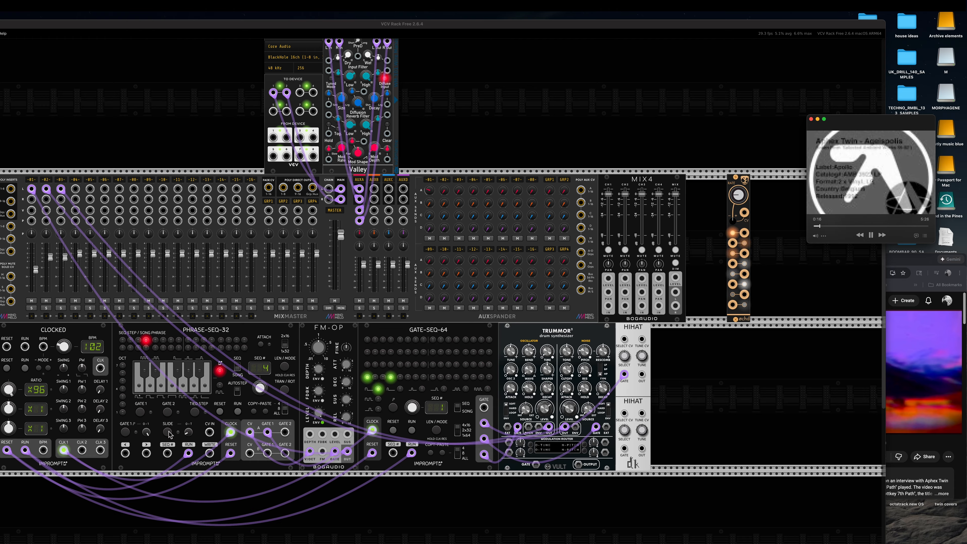
click(26, 368)
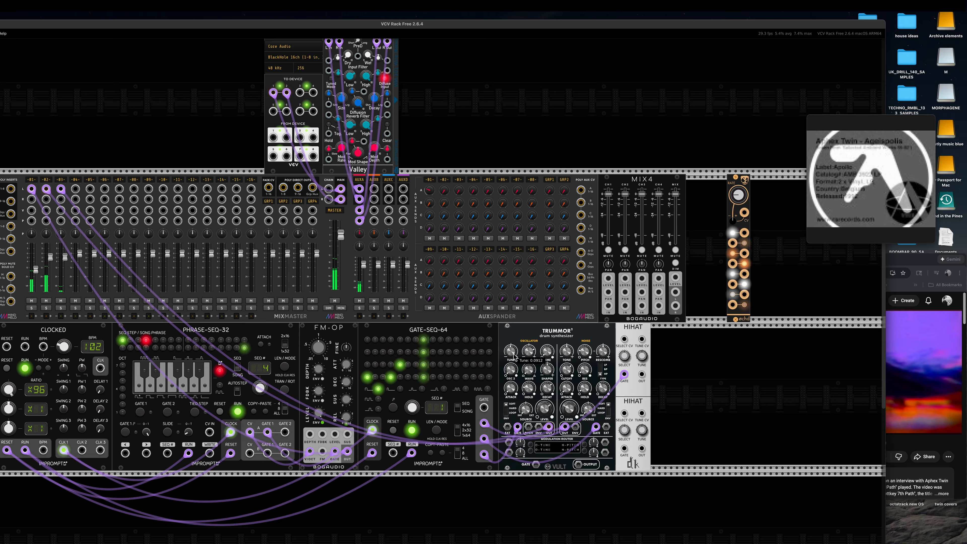
drag(510, 351, 510, 354)
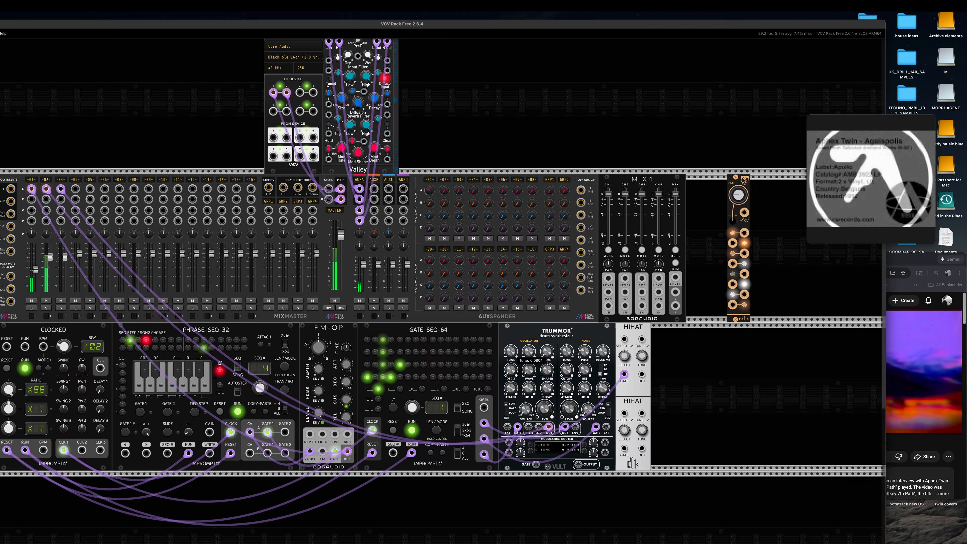
click(25, 367)
Step: Alternate playback between the patch and the Ageispolis reference to work out the remaining kick and snare hits
mouse_move(853, 191)
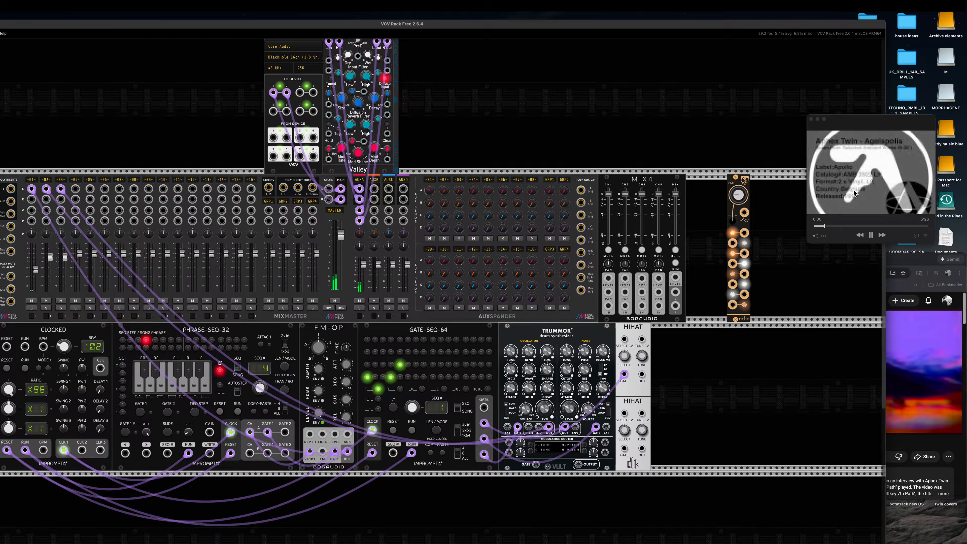
click(871, 235)
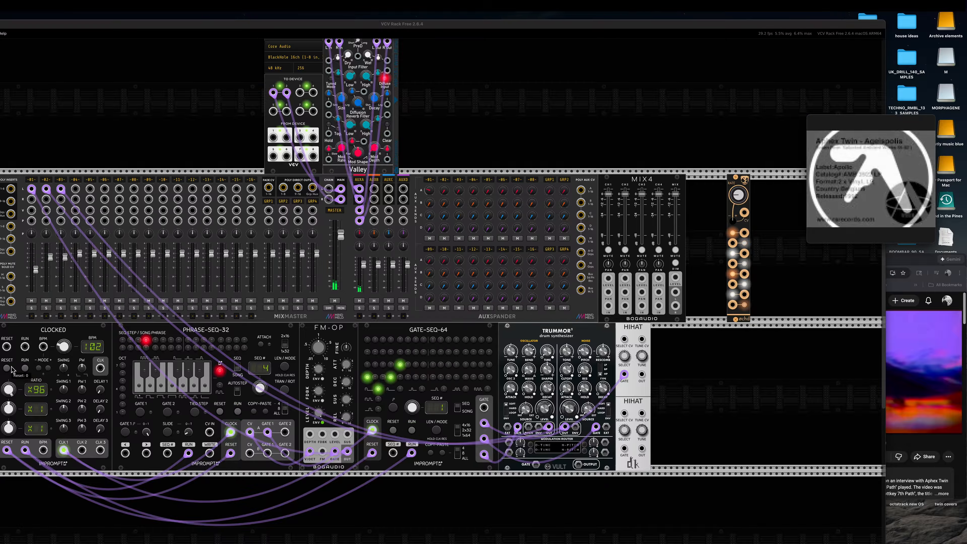
click(25, 367)
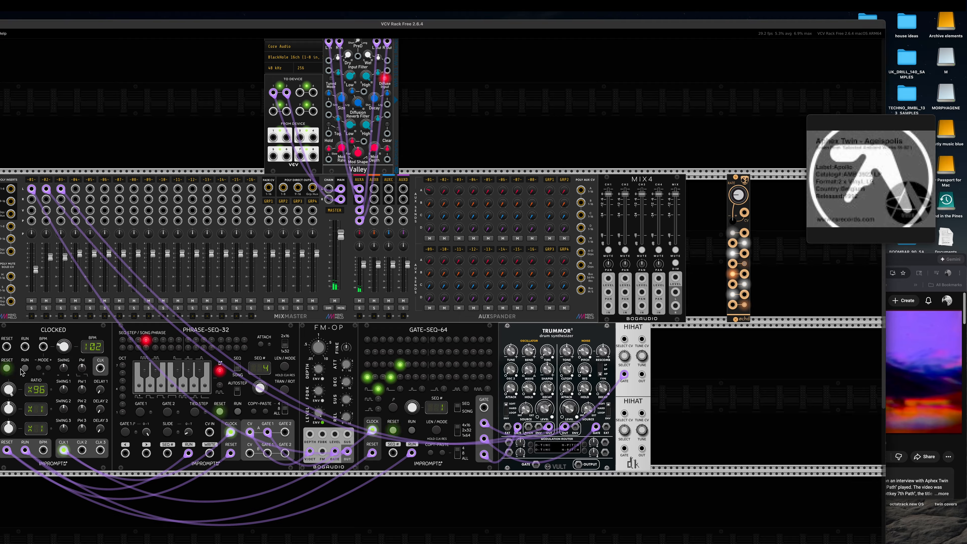
click(402, 365)
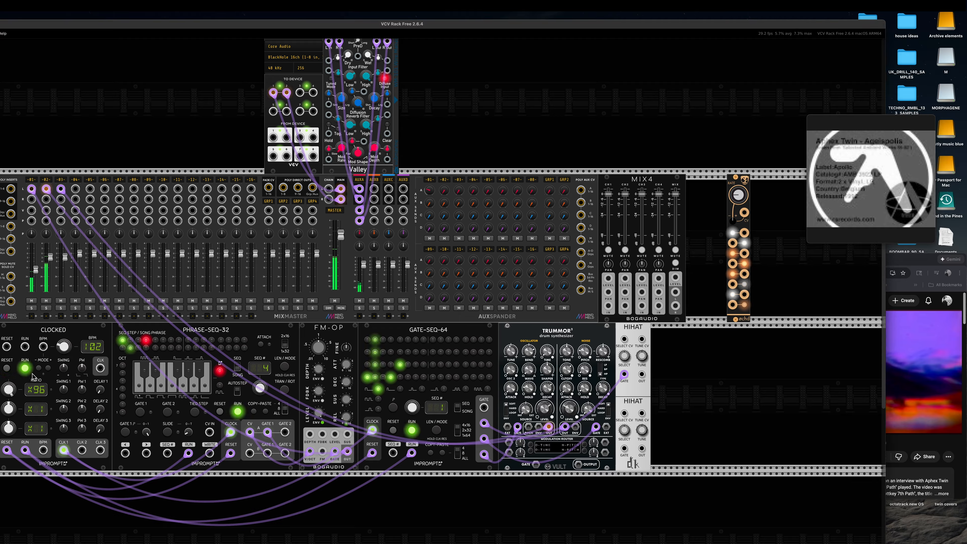
click(25, 368)
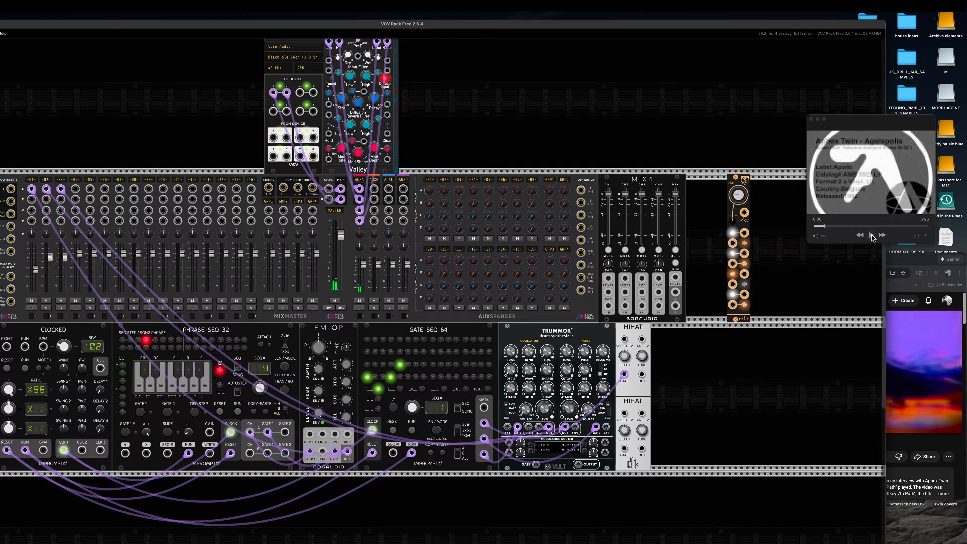
click(871, 236)
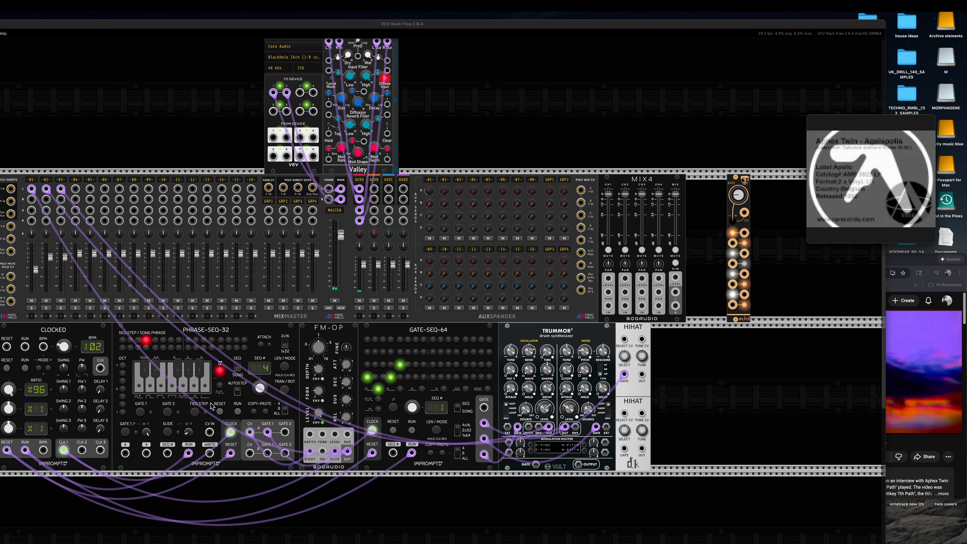
Step: Restart CLOCKED from a reset and add GATE-SEQ-64 gates on track 4's steps 7 and 10 and track 3's step 13
click(7, 369)
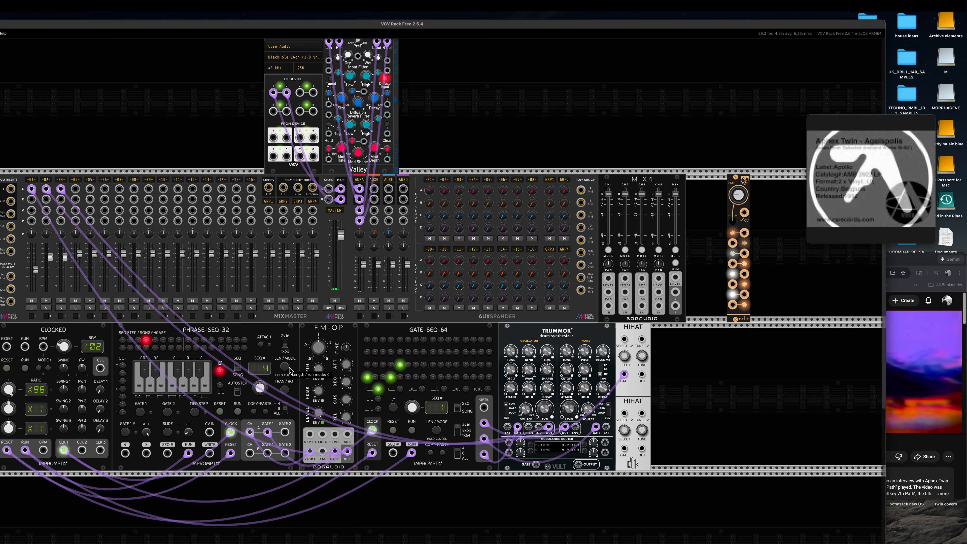
click(24, 368)
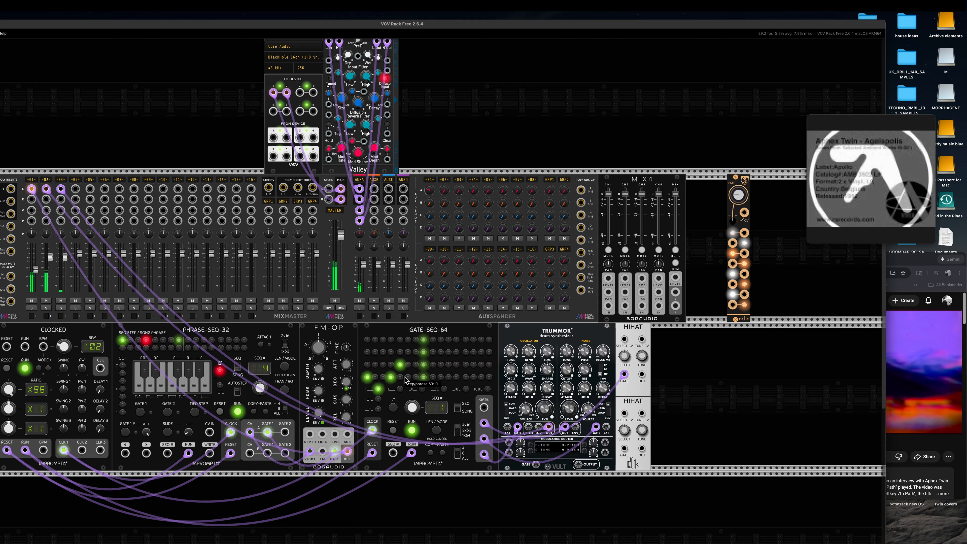
click(416, 378)
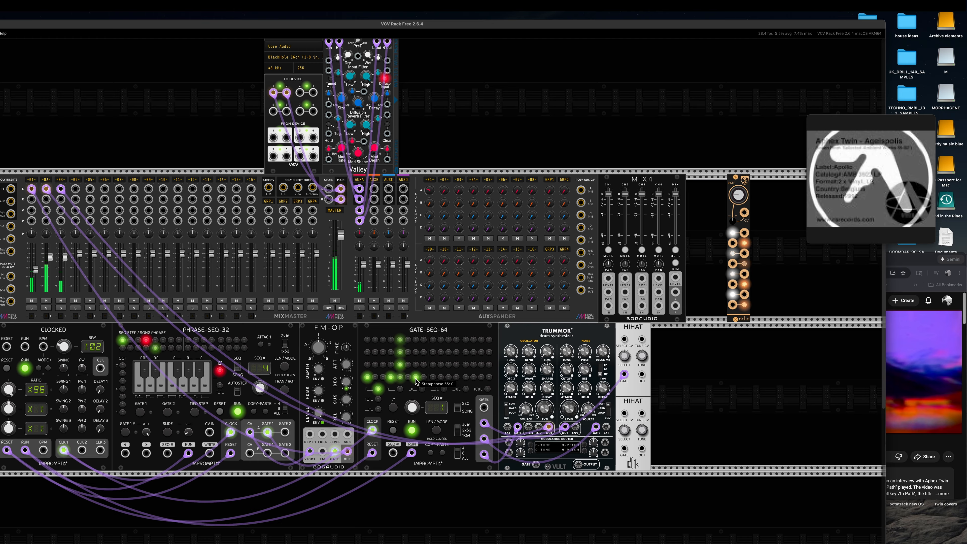
click(441, 377)
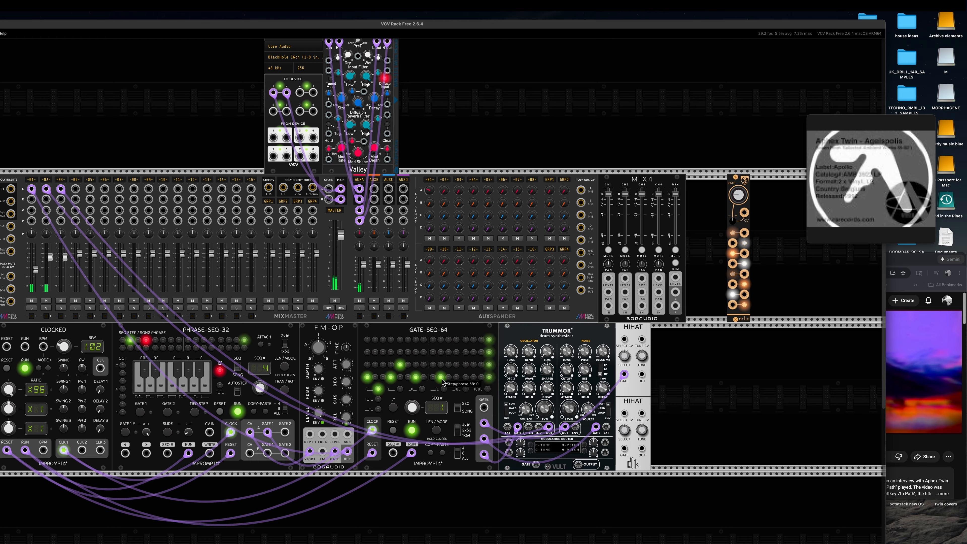
click(466, 365)
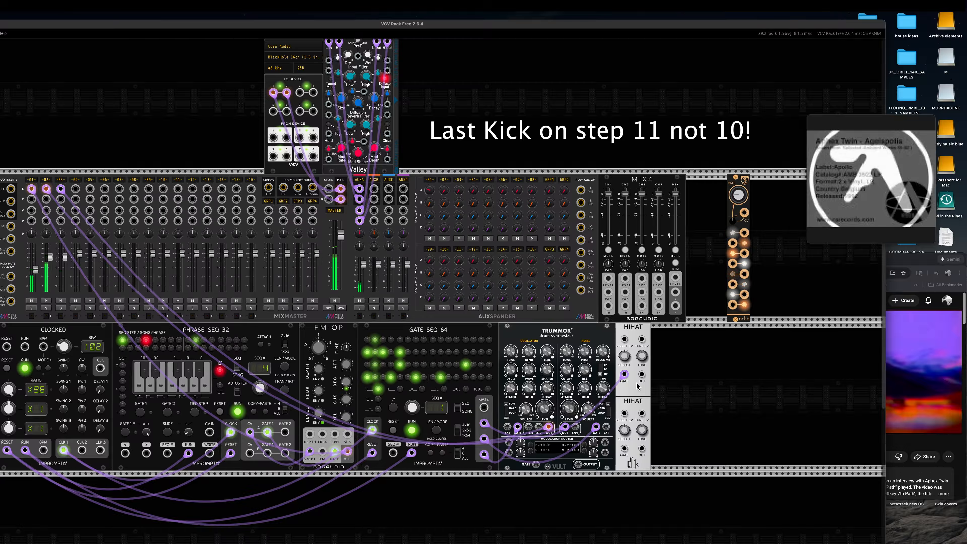
Step: Patch the upper HIHAT's output to MIXMASTER's channel 4 input and fill all 16 steps of GATE-SEQ-64's track 2 with gates
drag(642, 375, 75, 188)
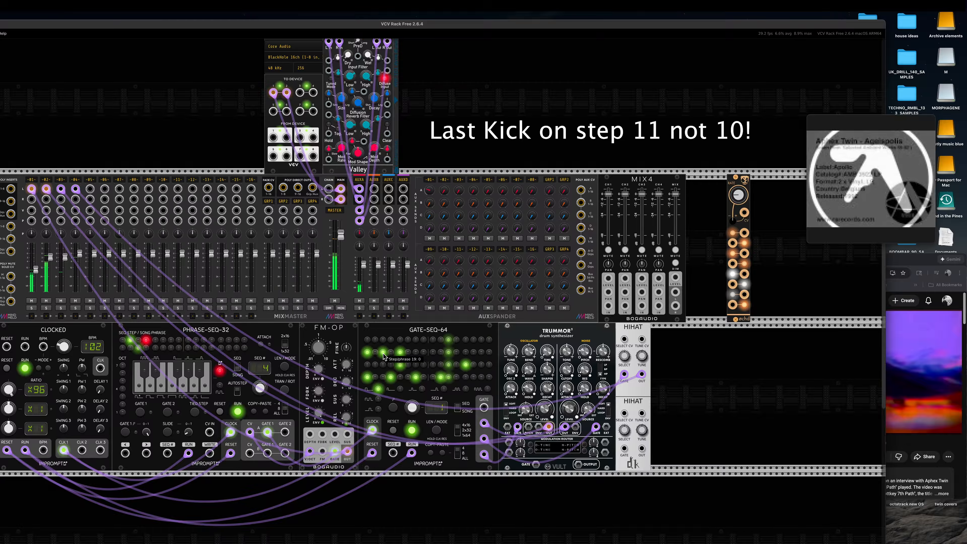
drag(378, 353, 432, 354)
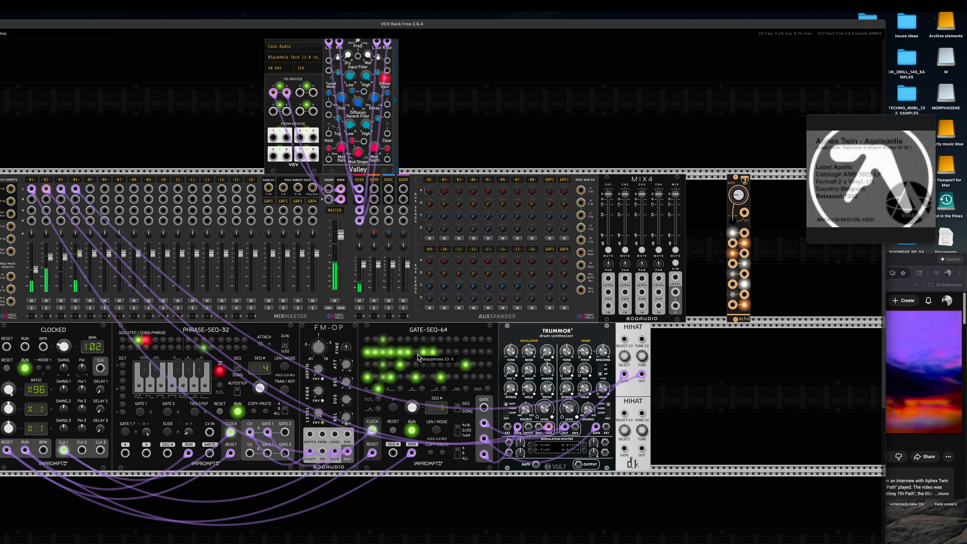
click(415, 355)
click(441, 354)
click(449, 354)
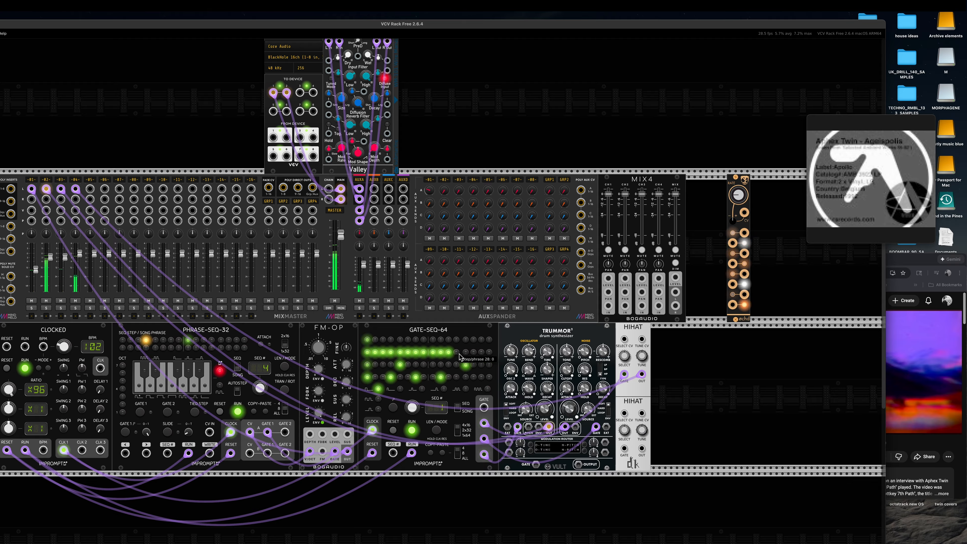
click(457, 354)
click(466, 353)
click(473, 354)
click(481, 354)
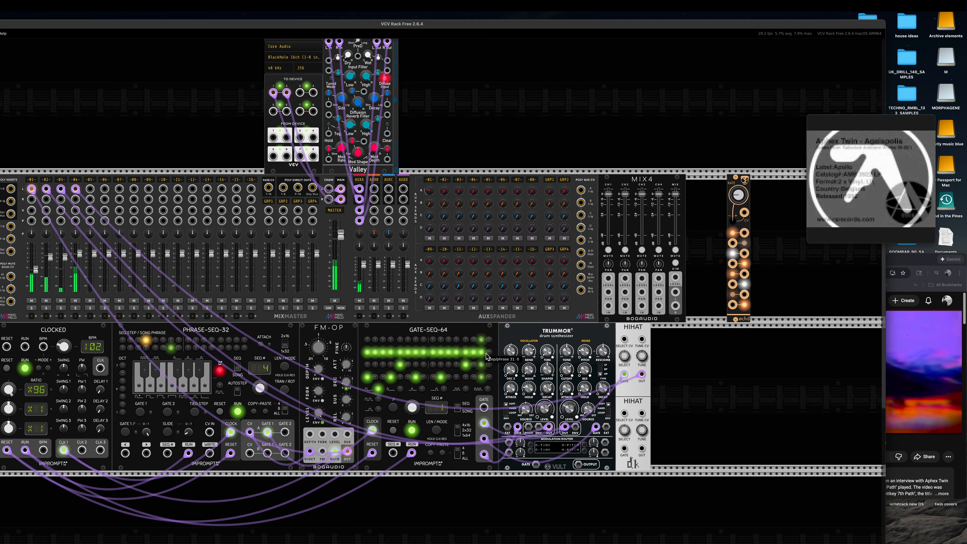
click(489, 353)
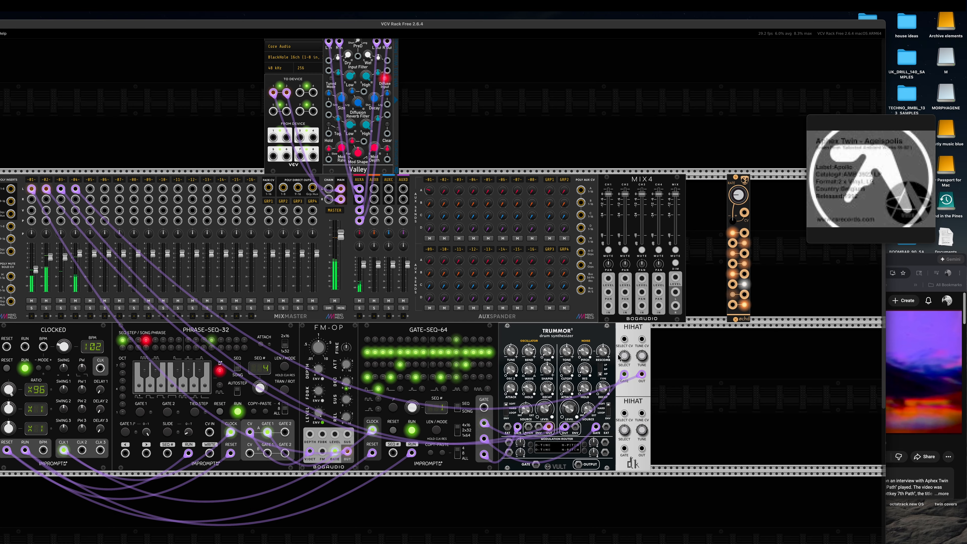
Step: Adjust the upper HIHAT's sample selection and tuning during playback
mouse_move(625, 358)
drag(626, 358, 642, 362)
mouse_move(642, 356)
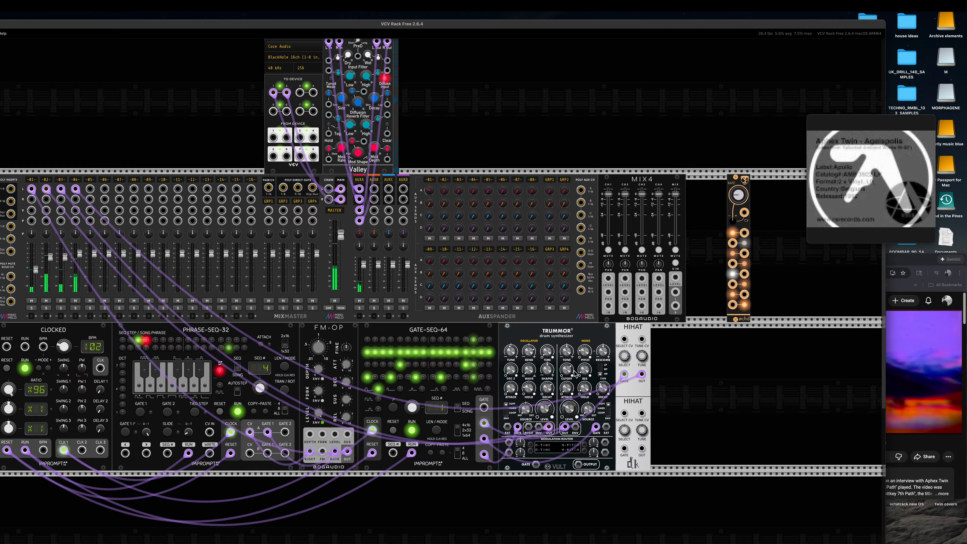
Step: Lower TRUMMOR2's filter cutoff to about 0.33 during playback to darken the noise sound
mouse_move(572, 413)
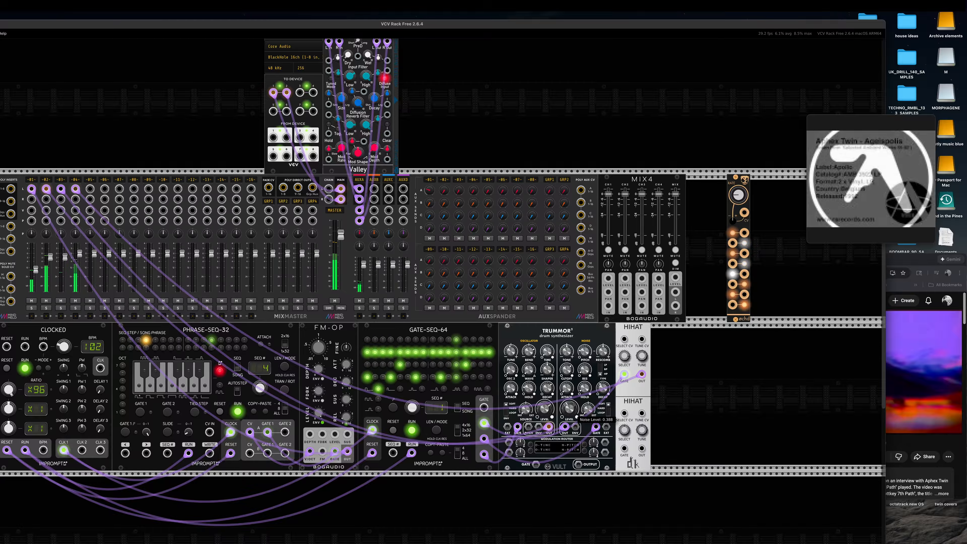
mouse_move(567, 372)
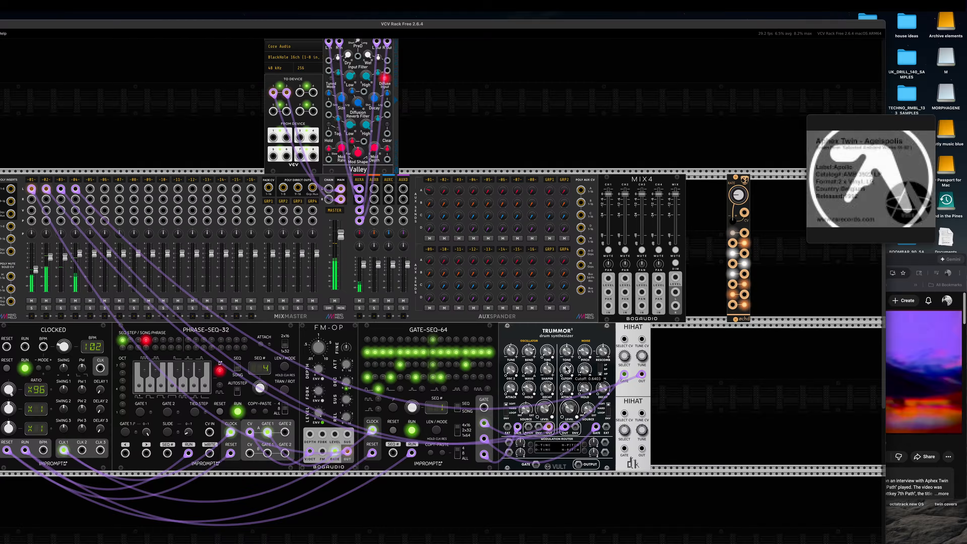
drag(567, 373, 567, 392)
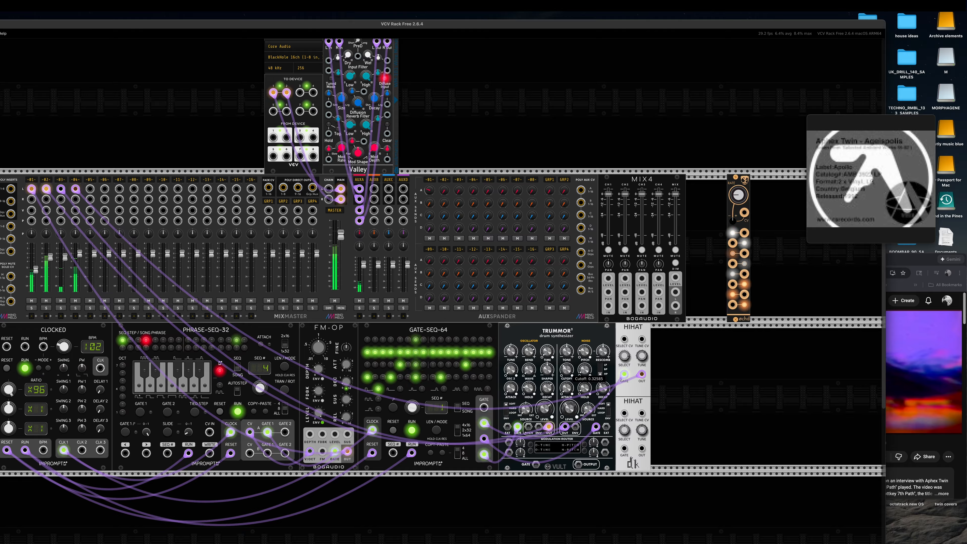
Step: Adjust TRUMMOR2's noise decay during playback, with noise pitch at about 0.26 and resonance at about 0.22, and stop the clock
mouse_move(603, 389)
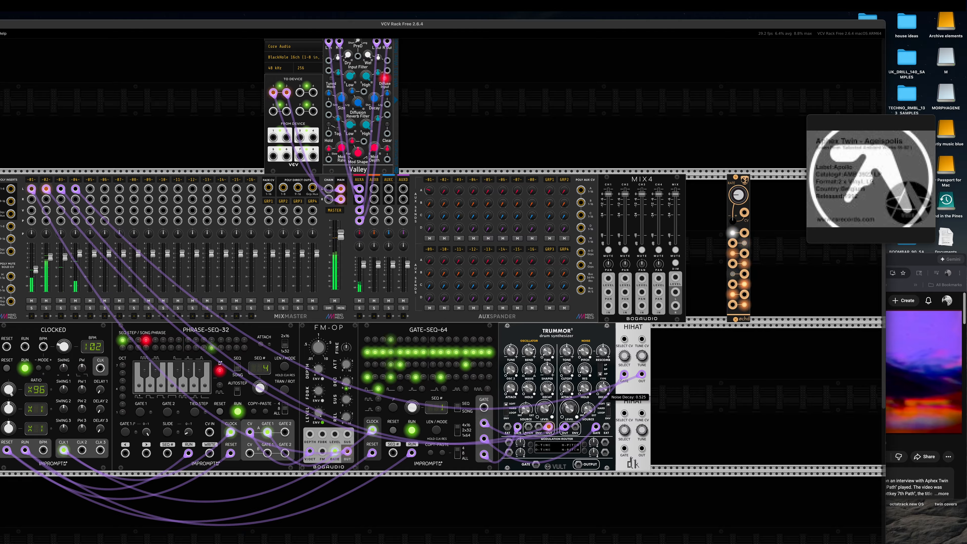
drag(604, 389, 604, 379)
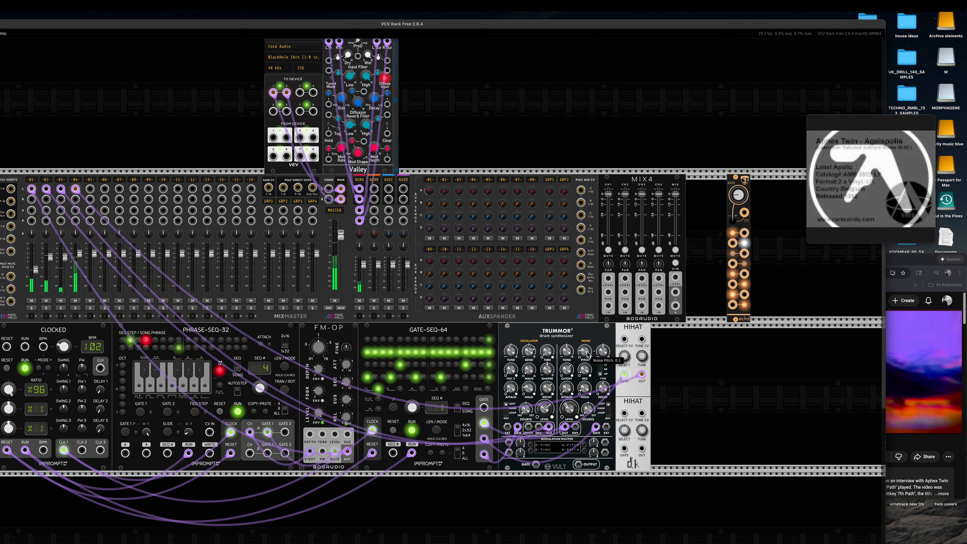
mouse_move(589, 355)
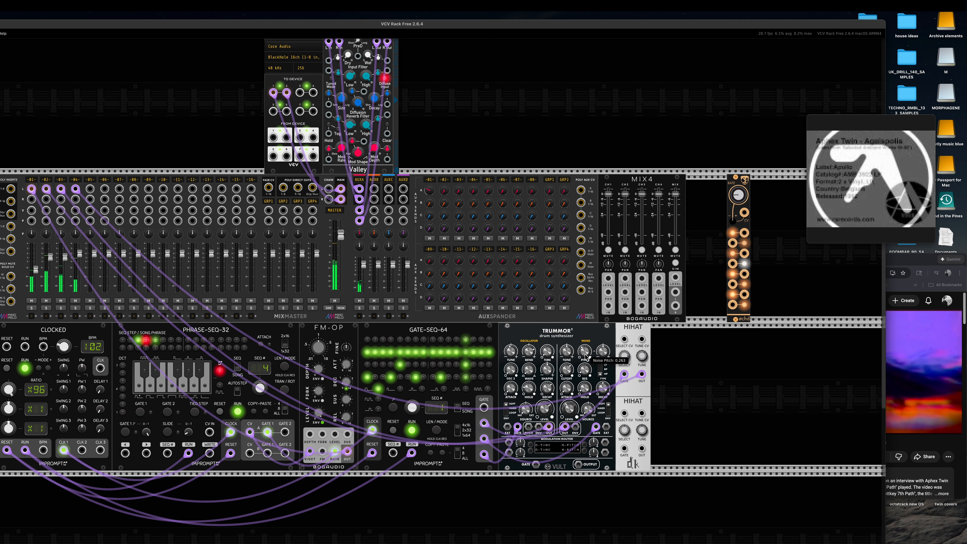
mouse_move(588, 373)
drag(588, 373, 588, 374)
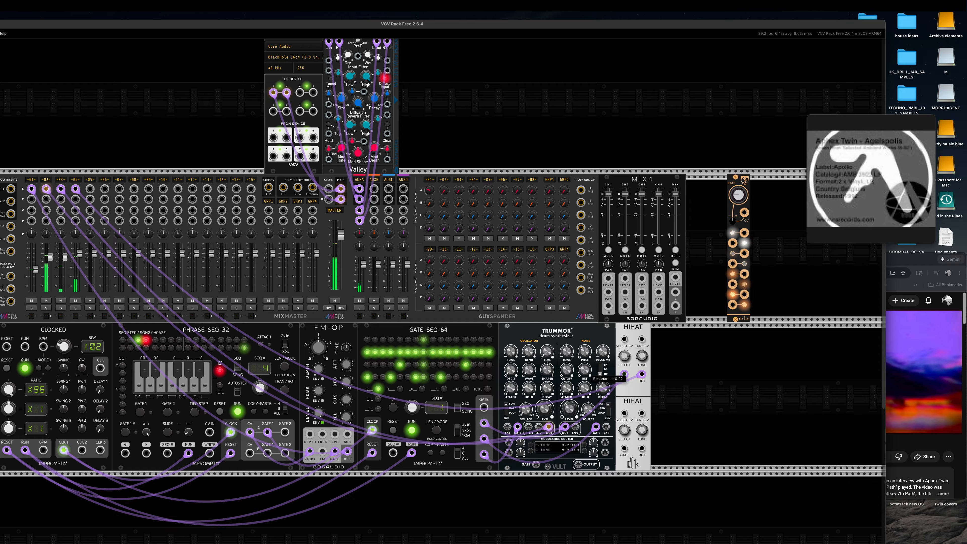
click(25, 368)
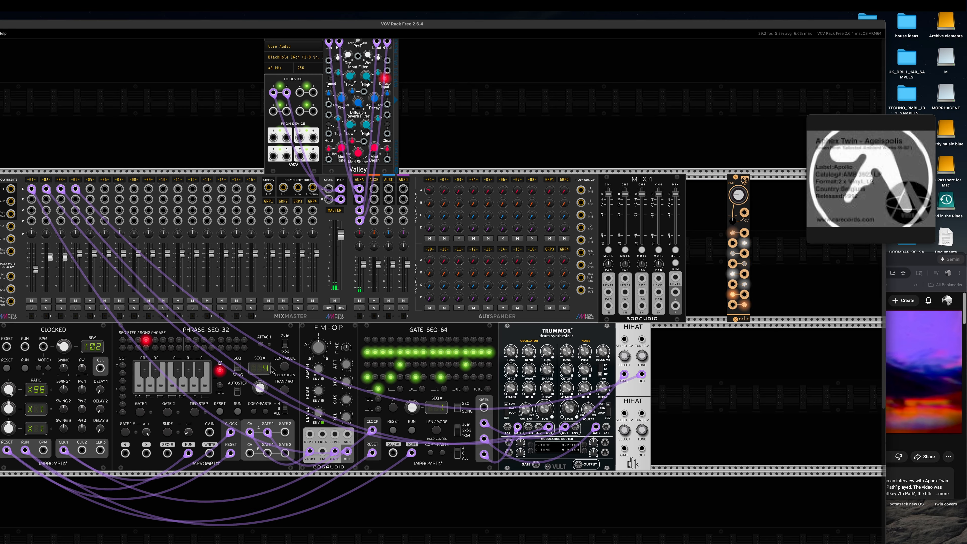
Step: Move the three drum cables from MIXMASTER's channels 2, 3 and 4 to MIX4's channel 1, 2 and 3 inputs
click(237, 368)
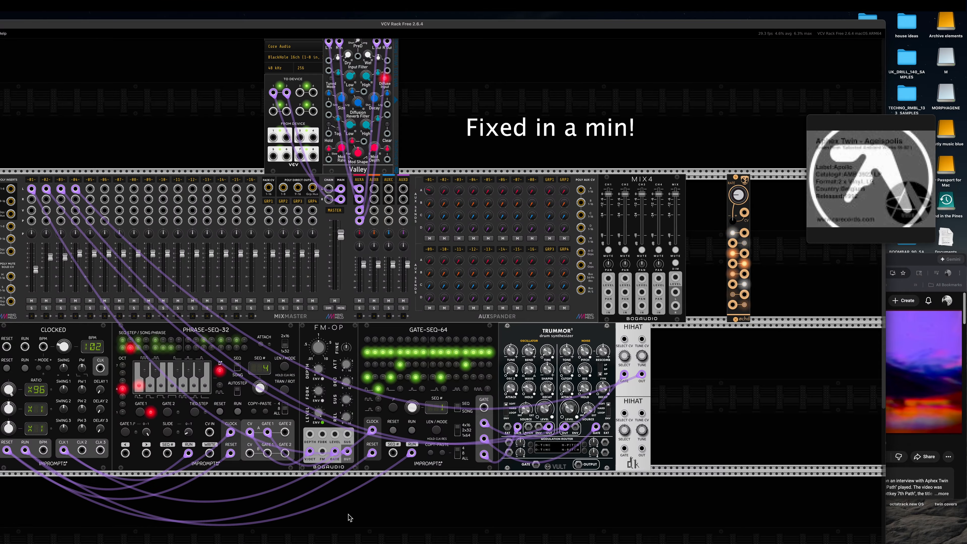
drag(353, 512, 1, 495)
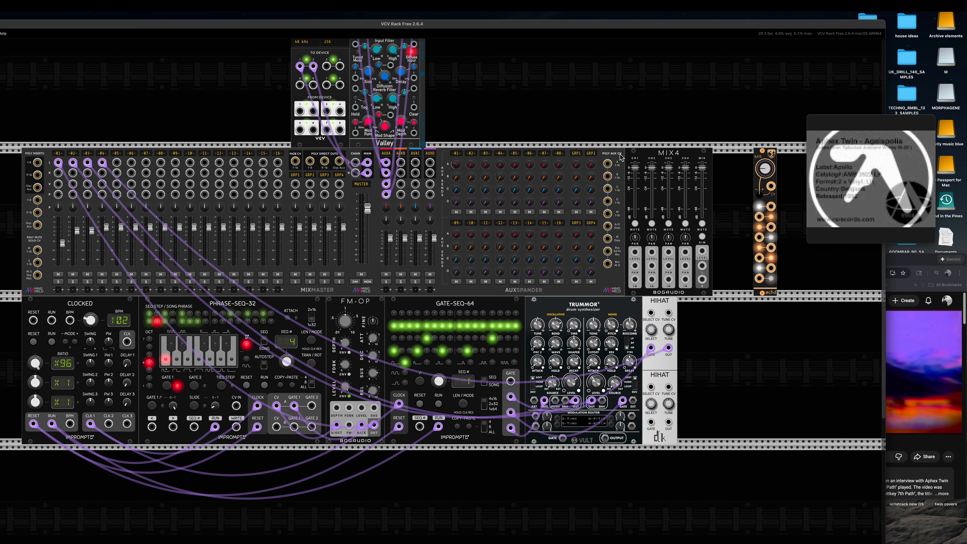
drag(73, 163, 635, 280)
drag(87, 161, 652, 280)
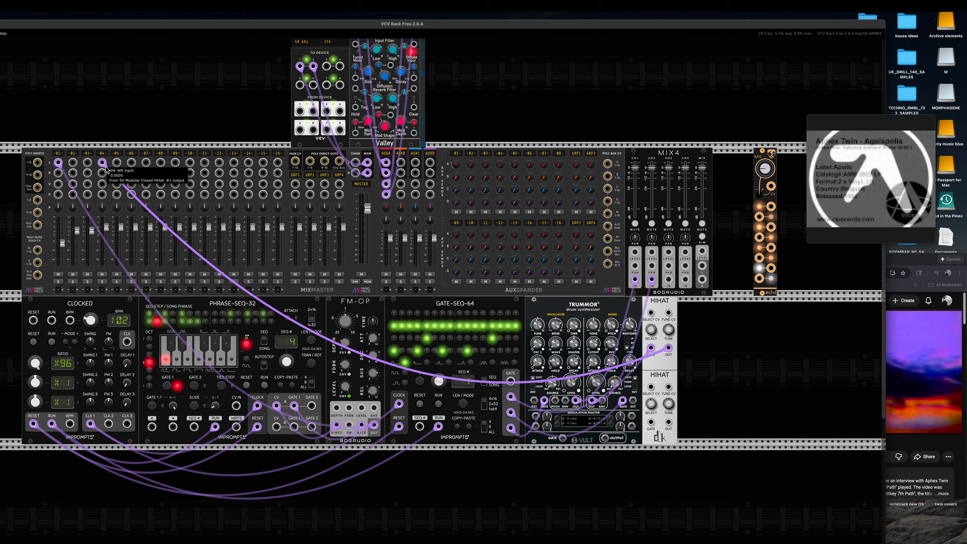
drag(102, 163, 680, 280)
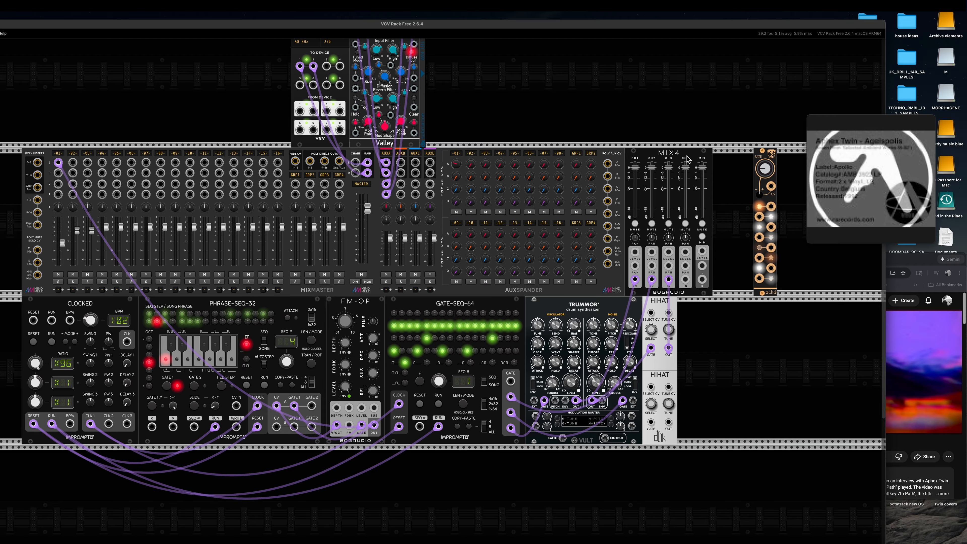
Step: Patch MIX4's stereo mix outputs to MIXMASTER's channel 2 left and right inputs and check the drums in playback
drag(681, 192, 734, 341)
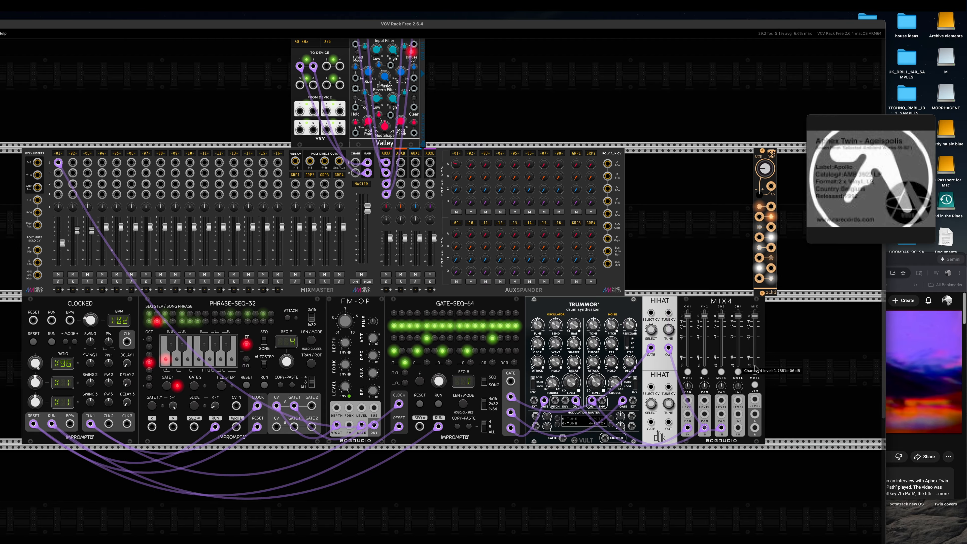
mouse_move(754, 414)
mouse_down()
mouse_move(228, 259)
mouse_move(73, 162)
mouse_move(377, 400)
mouse_move(510, 426)
mouse_move(754, 428)
mouse_up()
drag(721, 305, 656, 204)
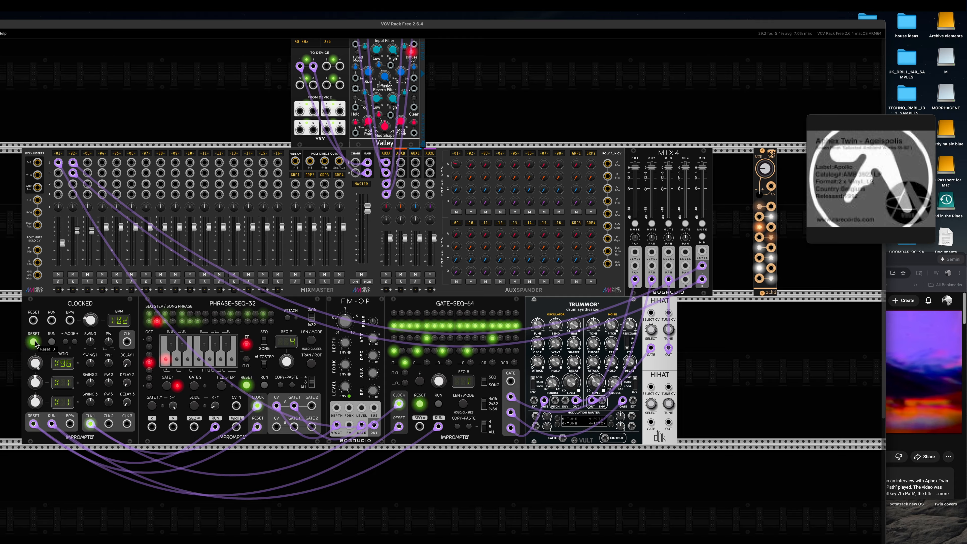
click(52, 342)
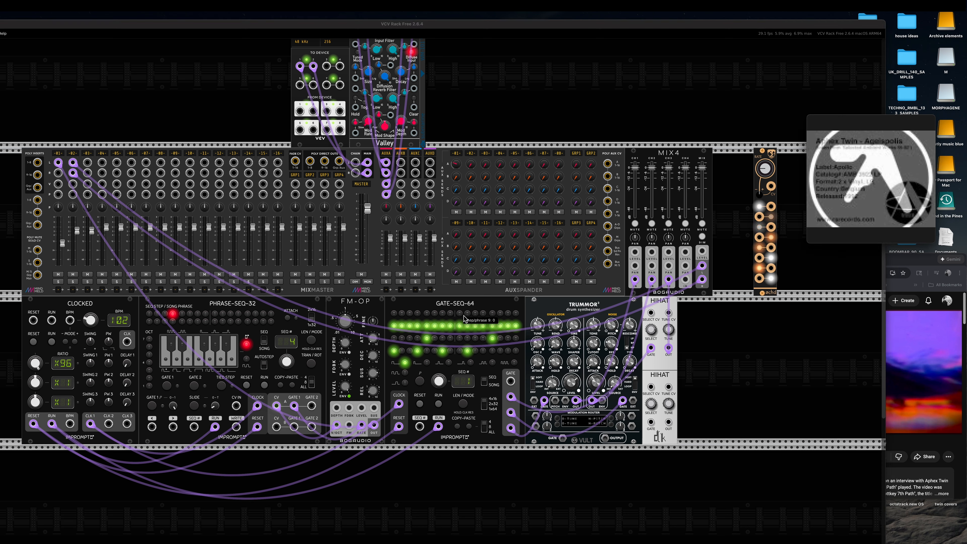
Step: Add a gate on GATE-SEQ-64's track 1 step 12 and patch the lower HIHAT between gate output 1 and MIX4's channel 4
click(485, 315)
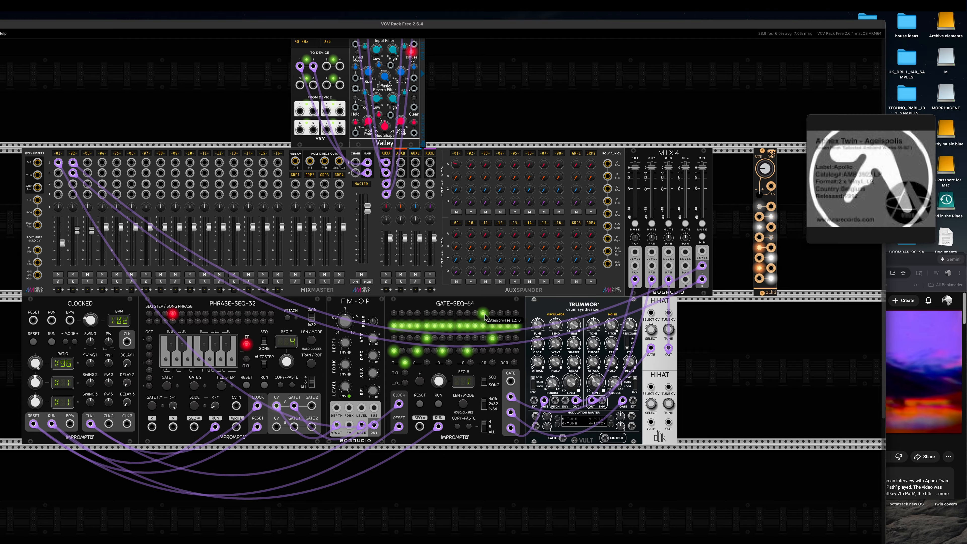
click(483, 314)
drag(511, 381, 514, 377)
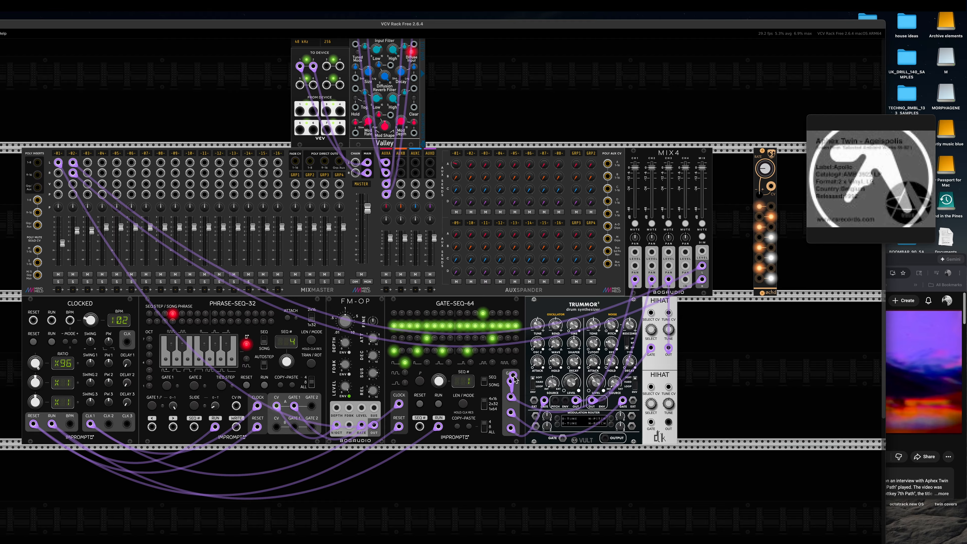
drag(613, 349, 686, 280)
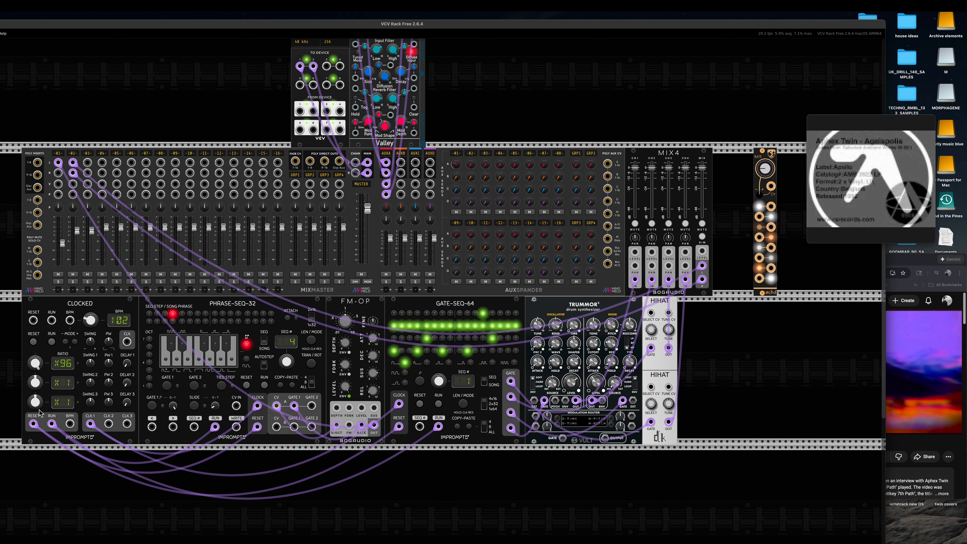
Step: Try the lower HIHAT's sample selection during playback and add an OPEN HIHAT module beside it
click(51, 341)
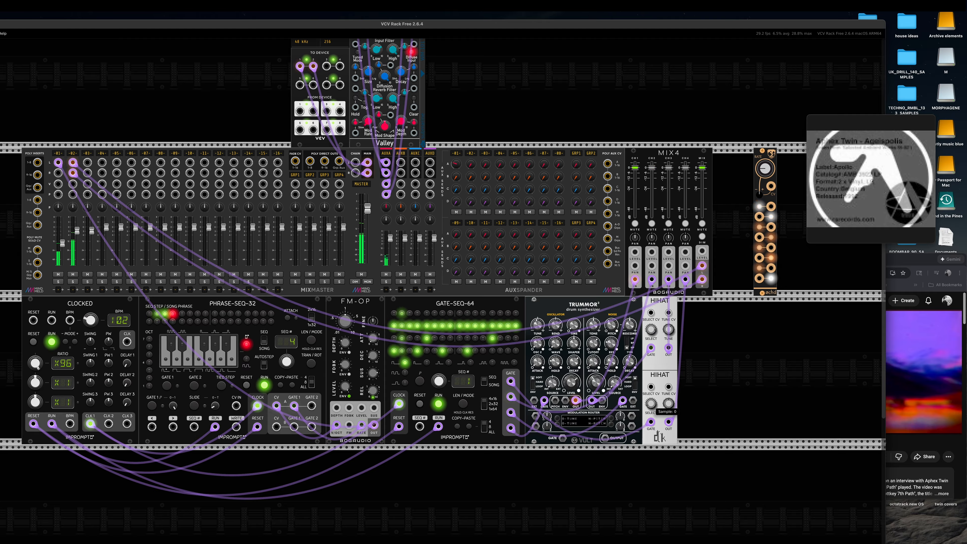
drag(652, 404, 653, 406)
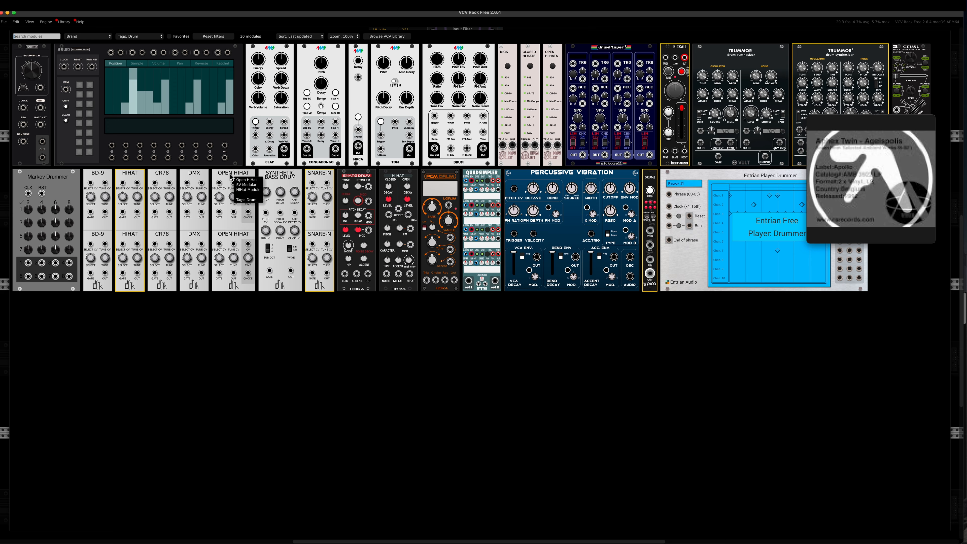
click(232, 177)
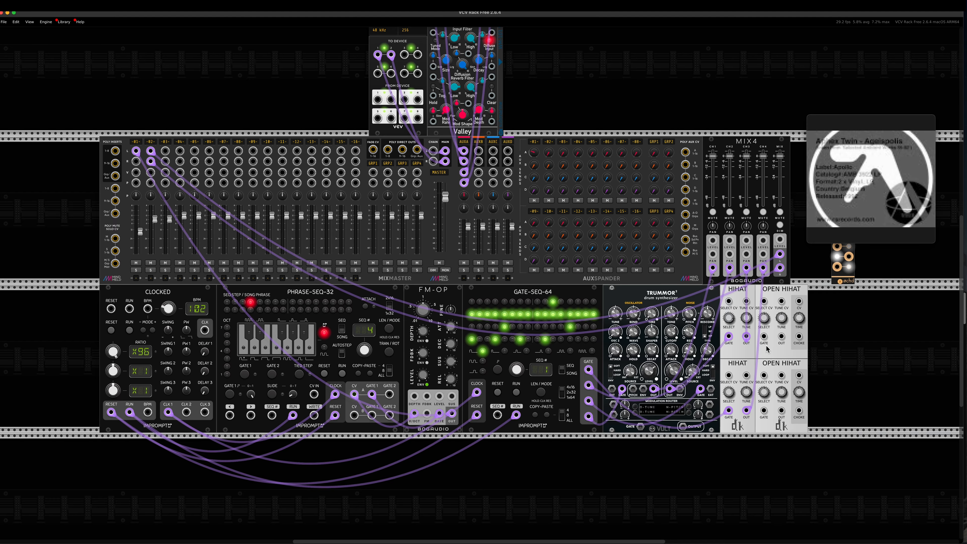
Step: Move the lower HIHAT's gate and output cables to the upper OPEN HIHAT and adjust its sample selection during playback
drag(765, 337, 617, 397)
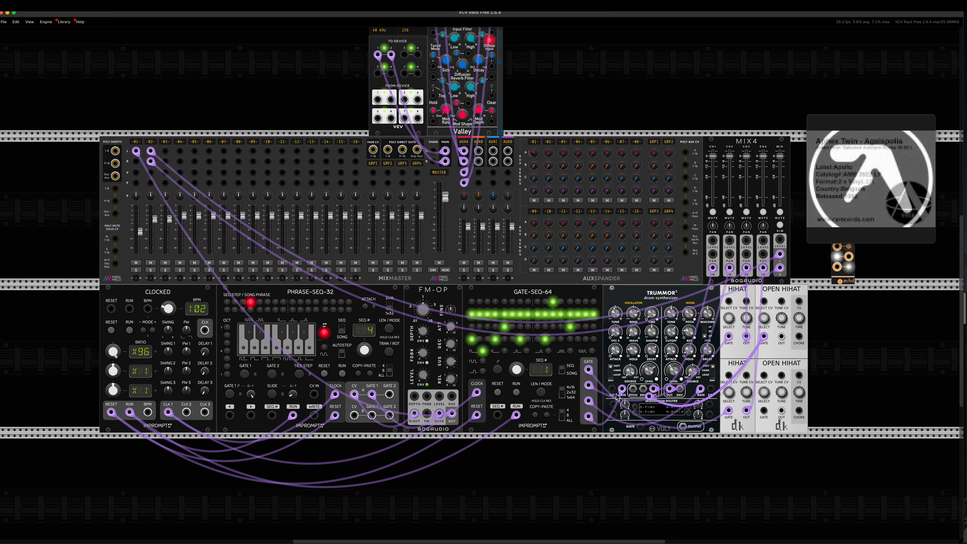
drag(755, 441, 754, 442)
drag(729, 411, 764, 336)
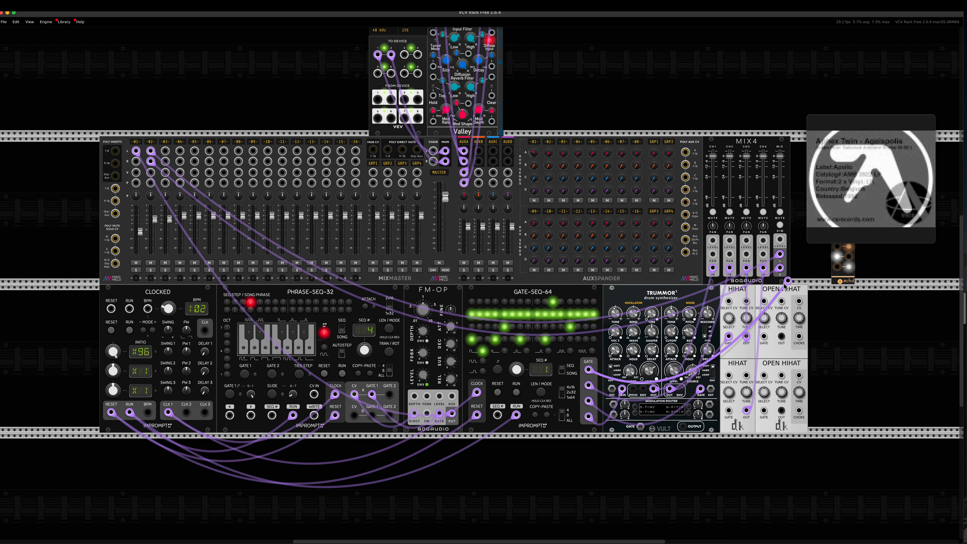
drag(746, 410, 782, 337)
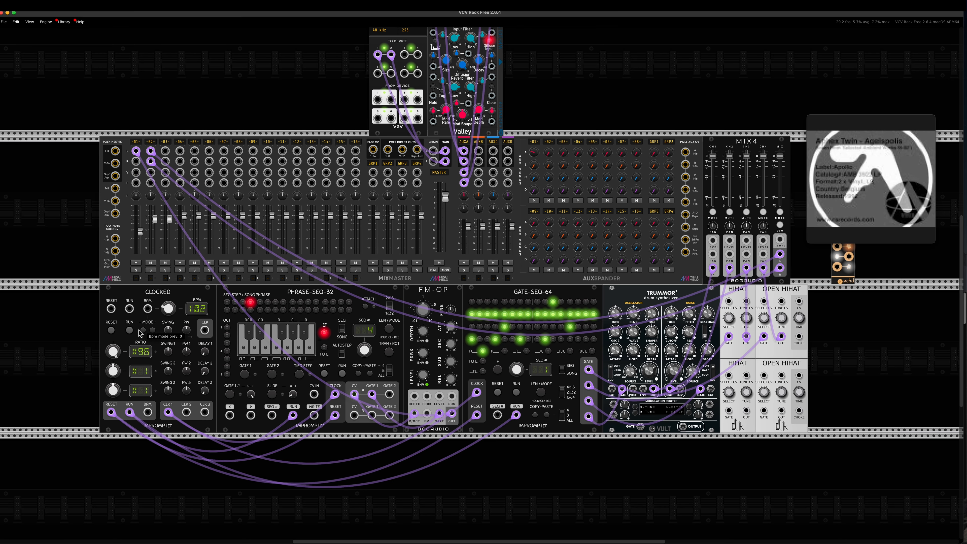
click(129, 330)
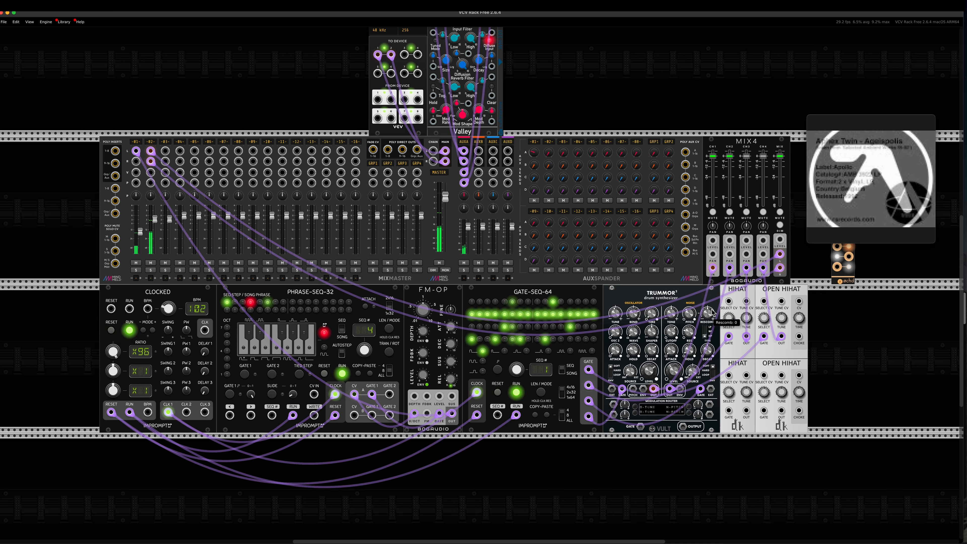
drag(767, 316, 768, 317)
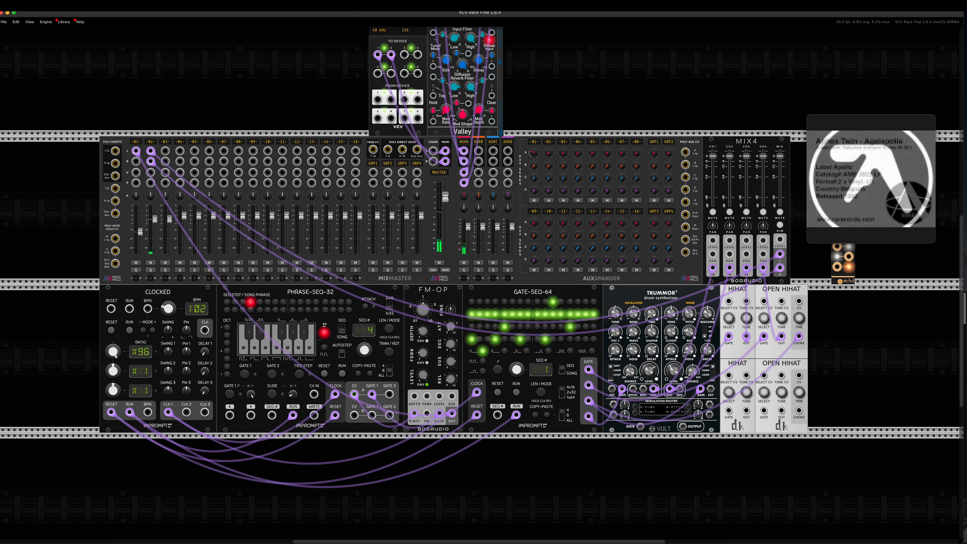
Step: Move the Ageispolis player window above AUXSPANDER and relocate the ochd module to the top rack row
click(871, 236)
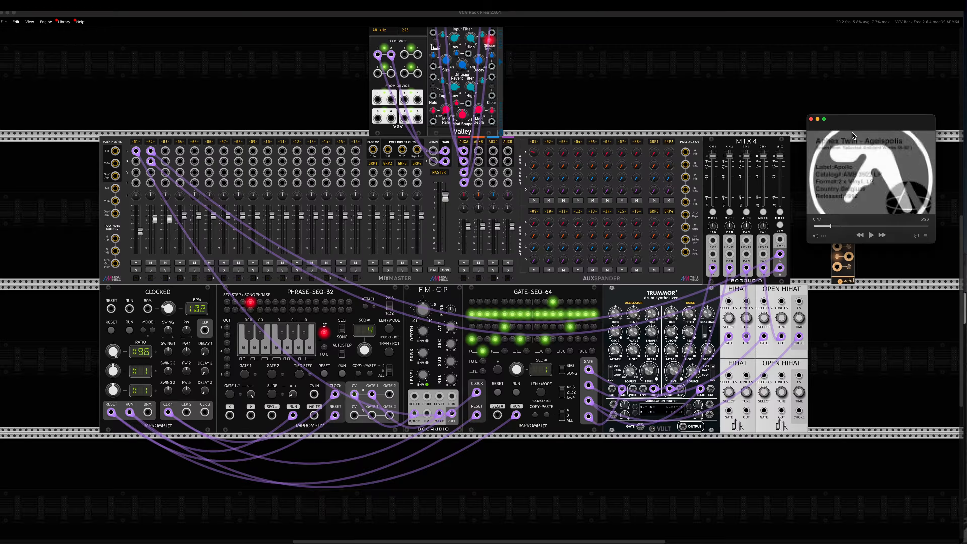
drag(852, 133, 705, 32)
drag(630, 46, 582, 38)
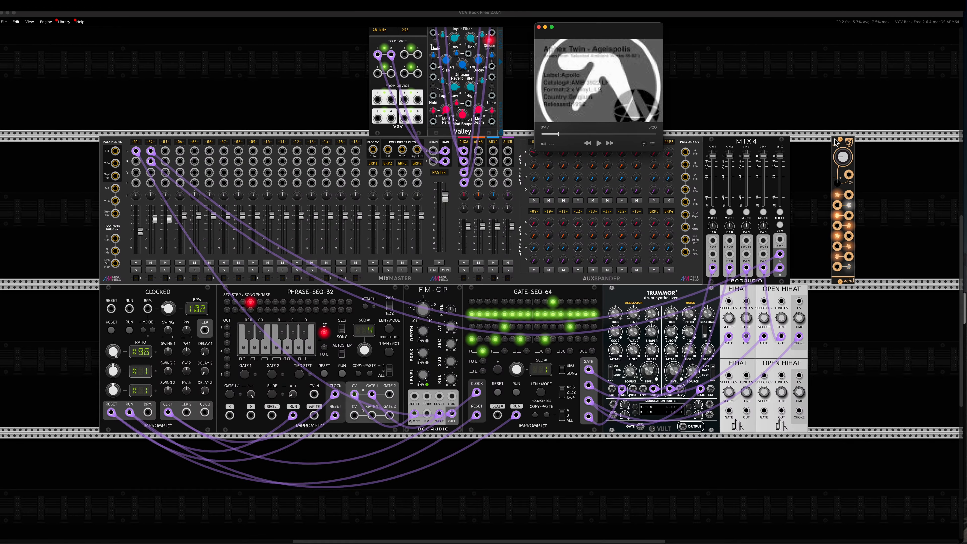
drag(844, 145, 698, 29)
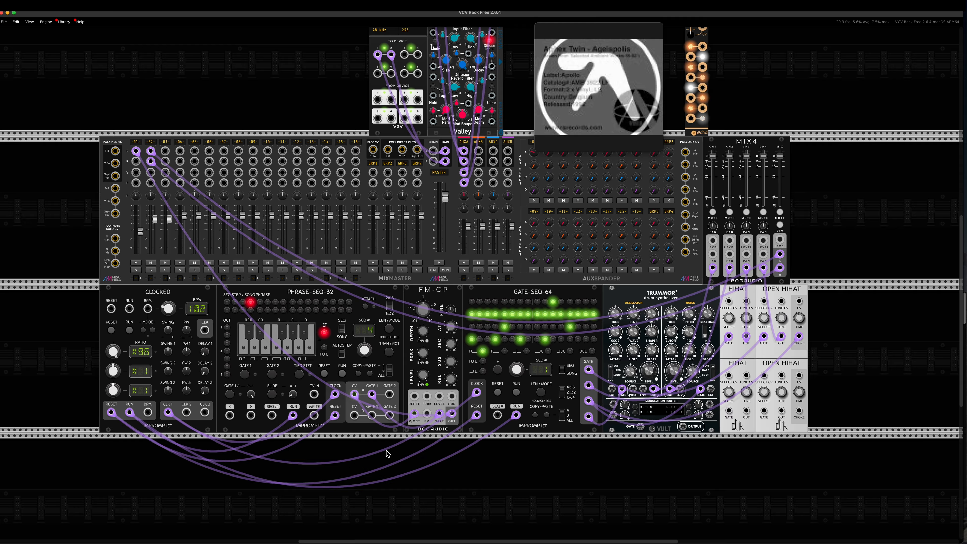
Step: Duplicate PHRASE-SEQ-32 and FM-OP without cables and place the copies in the rack row beneath the originals
drag(434, 461, 339, 403)
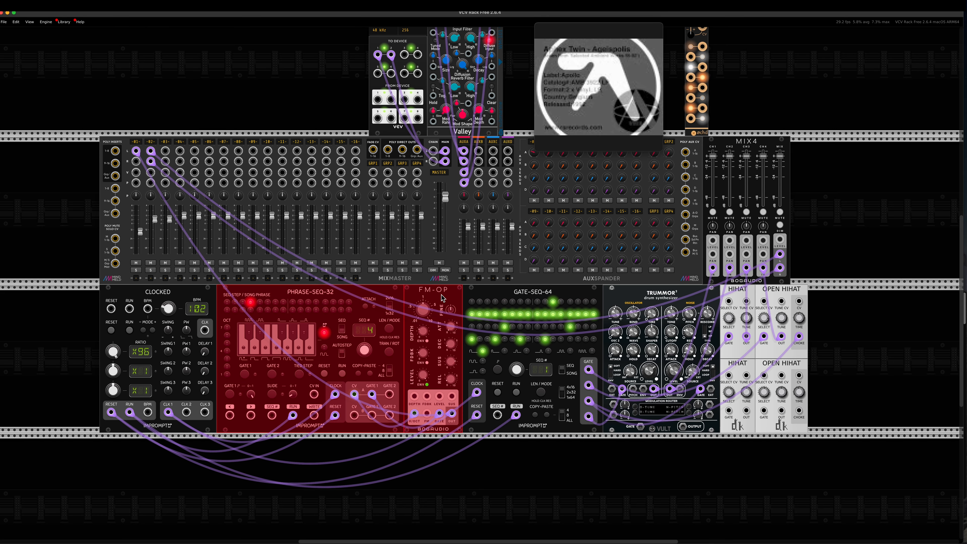
key(super+d)
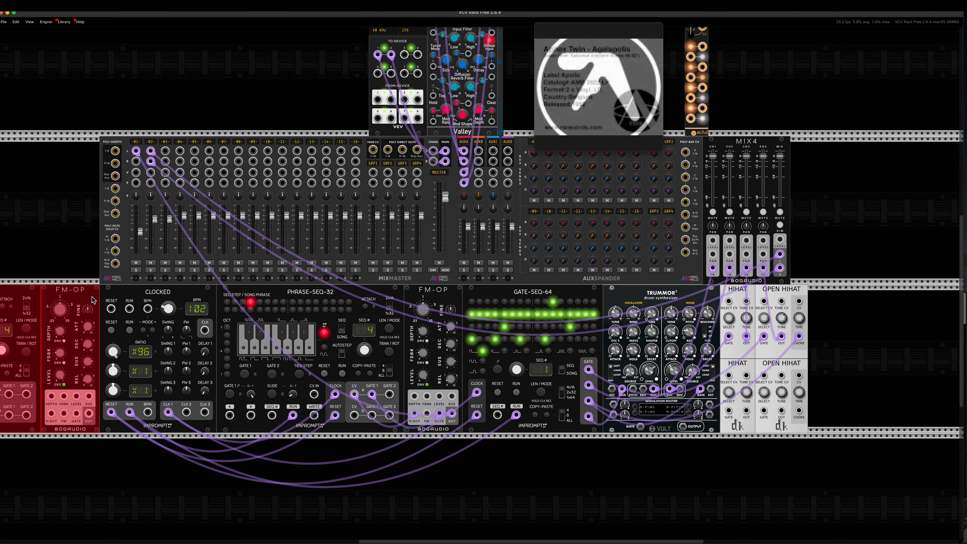
drag(92, 300, 461, 448)
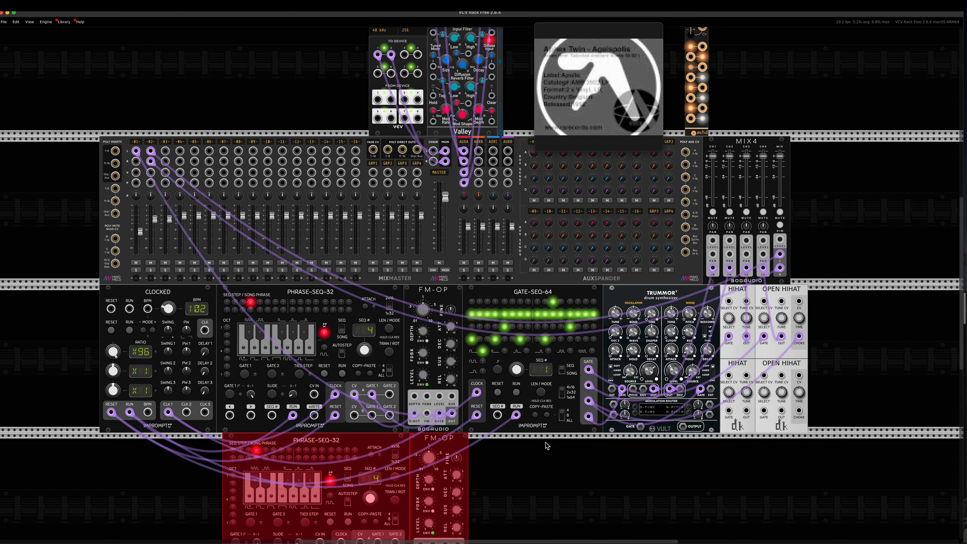
scroll(549, 451, down, 5)
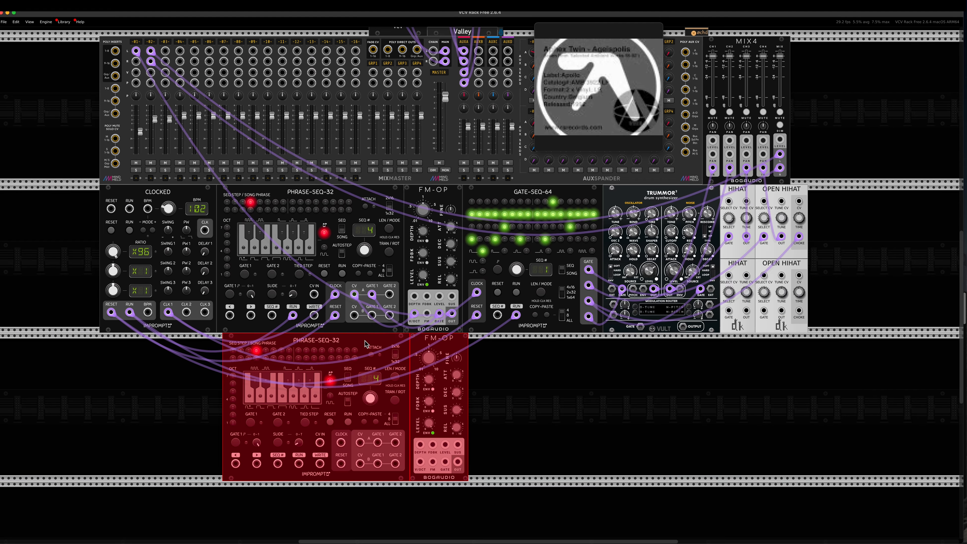
drag(364, 341, 360, 343)
click(511, 373)
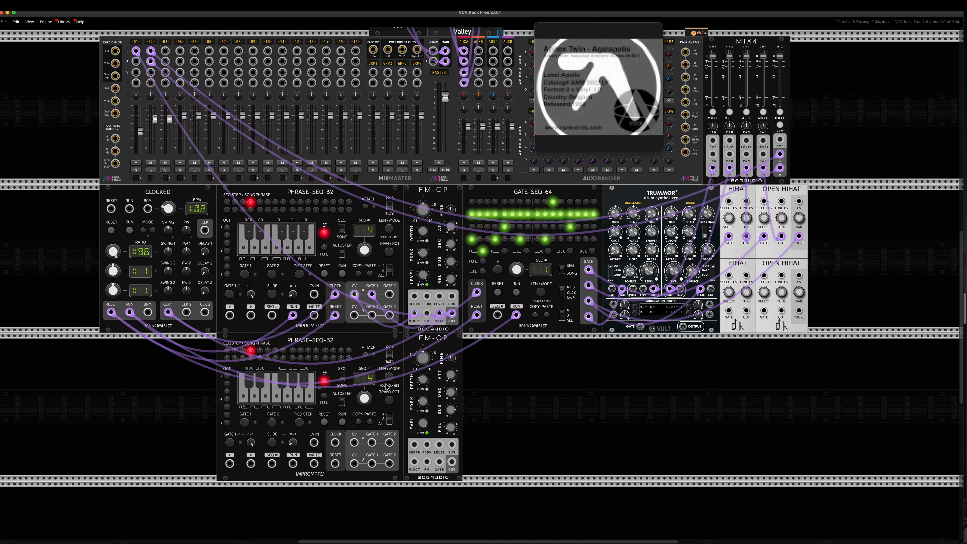
Step: Initialize the lower PHRASE-SEQ-32 and the lower FM-OP to their default settings
click(235, 351)
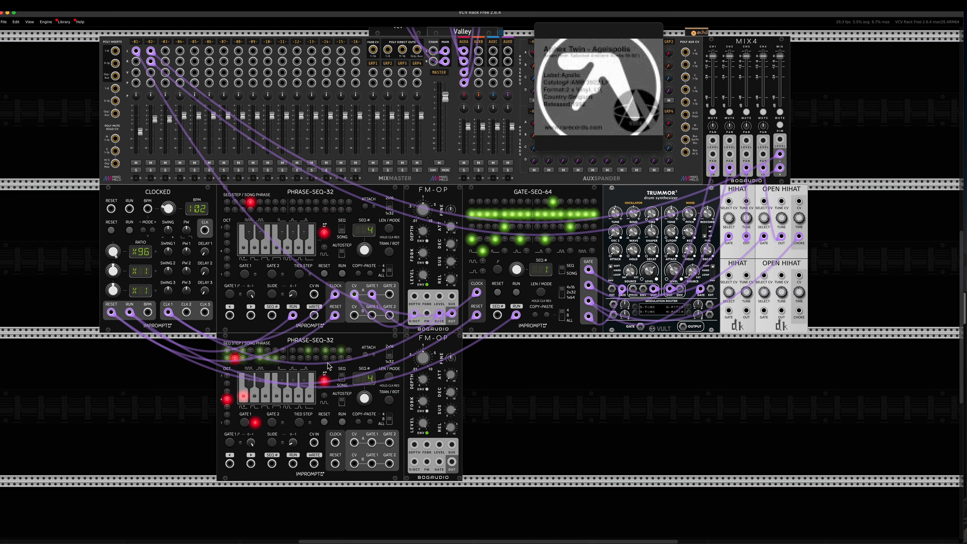
right_click(358, 345)
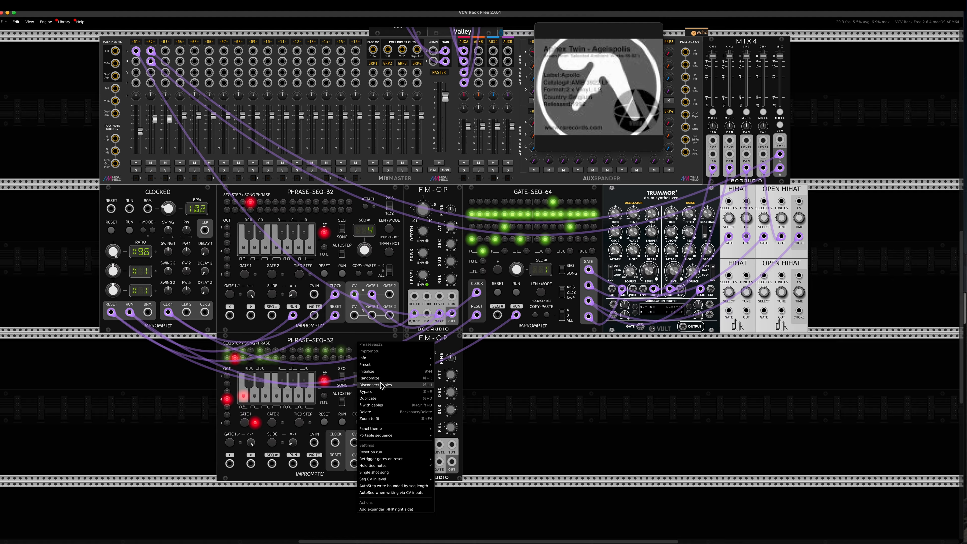
click(367, 371)
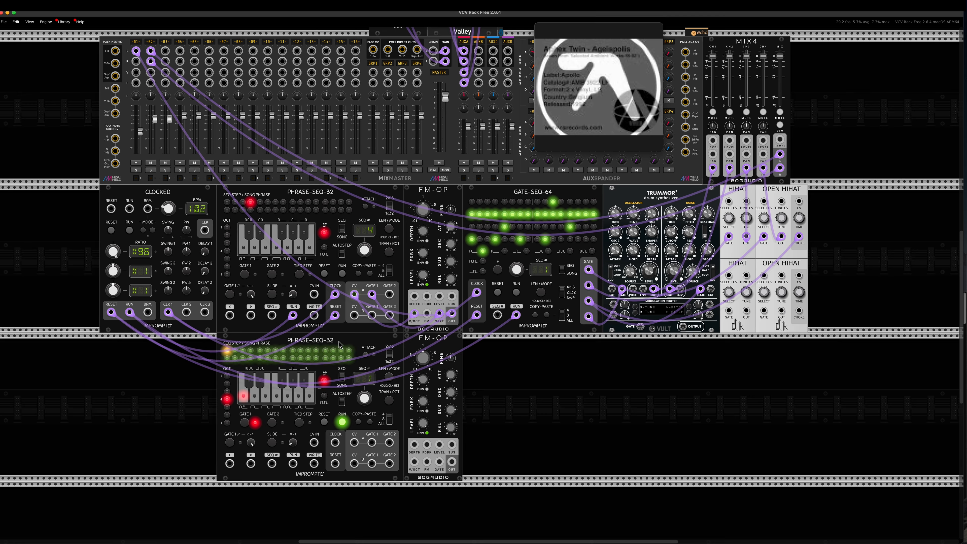
right_click(424, 343)
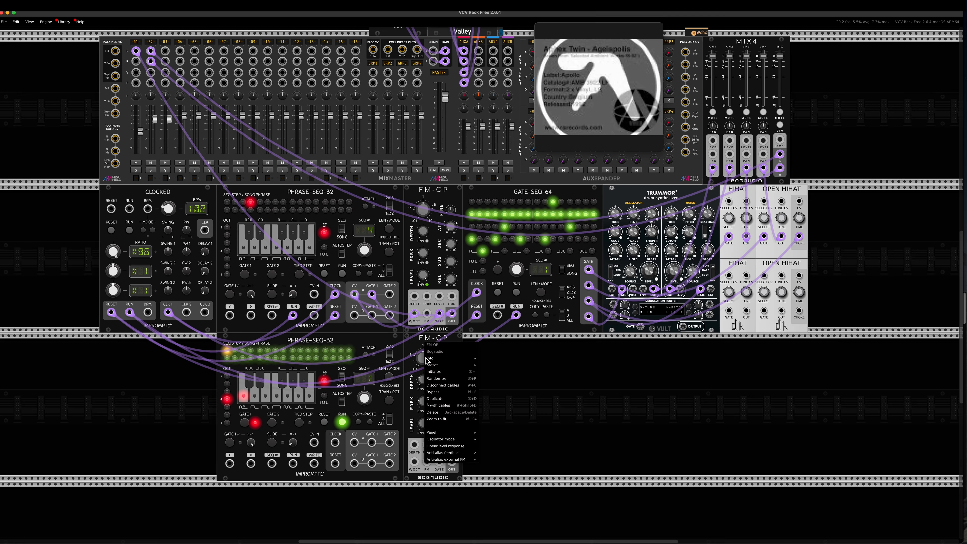
click(445, 373)
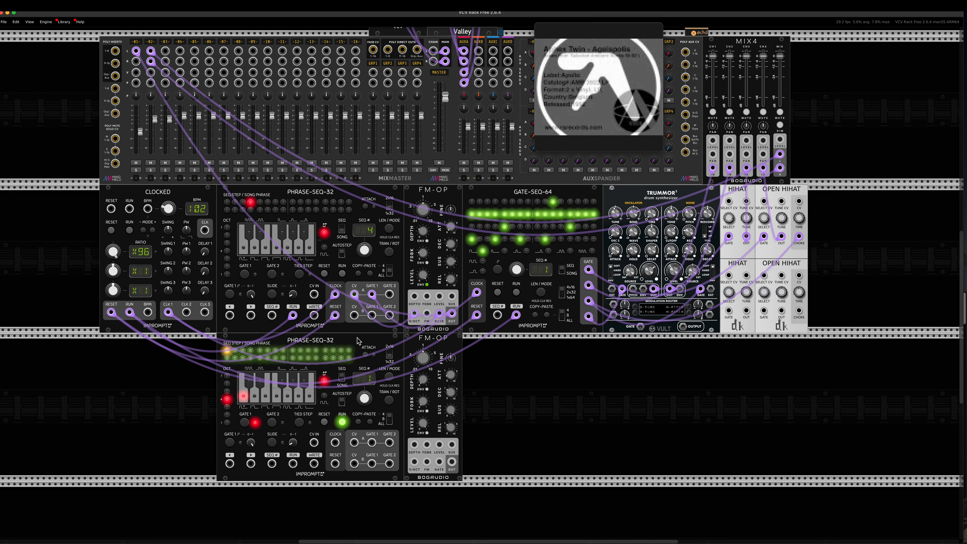
Step: Stop the lower PHRASE-SEQ-32 and adjust its sequence length setting
click(343, 422)
click(389, 377)
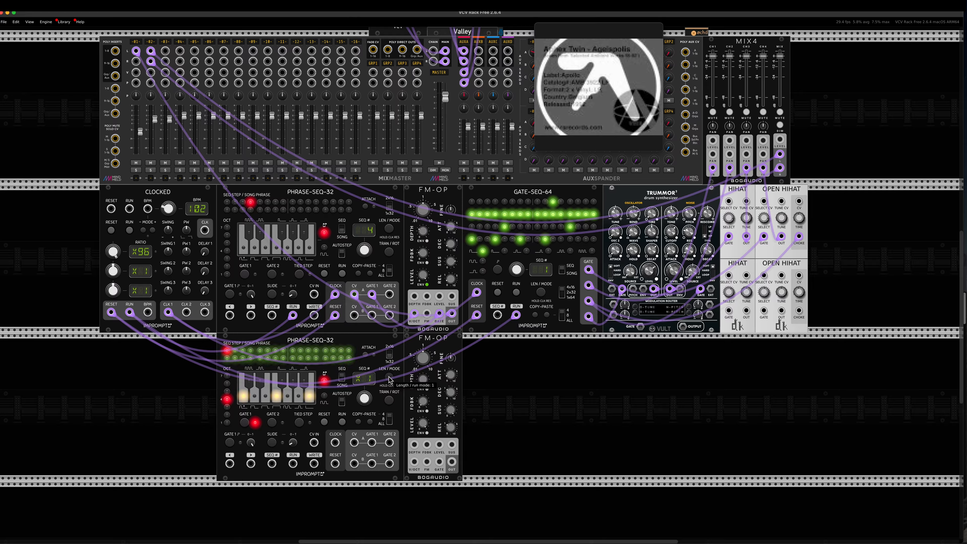
drag(362, 401, 362, 368)
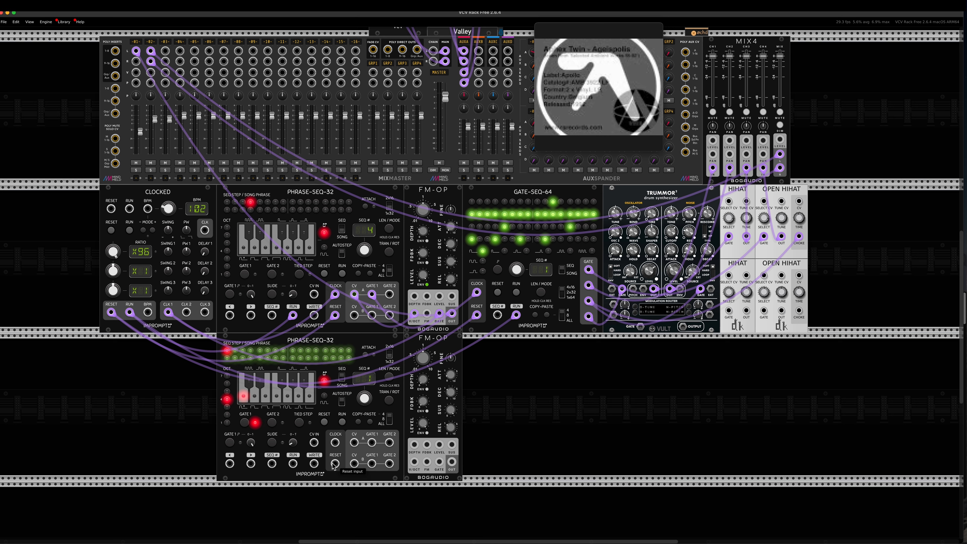
Step: Patch CLOCKED's CLK 1, RUN and RESET outputs into the matching inputs of the lower PHRASE-SEQ-32
drag(335, 443, 169, 313)
drag(293, 463, 130, 312)
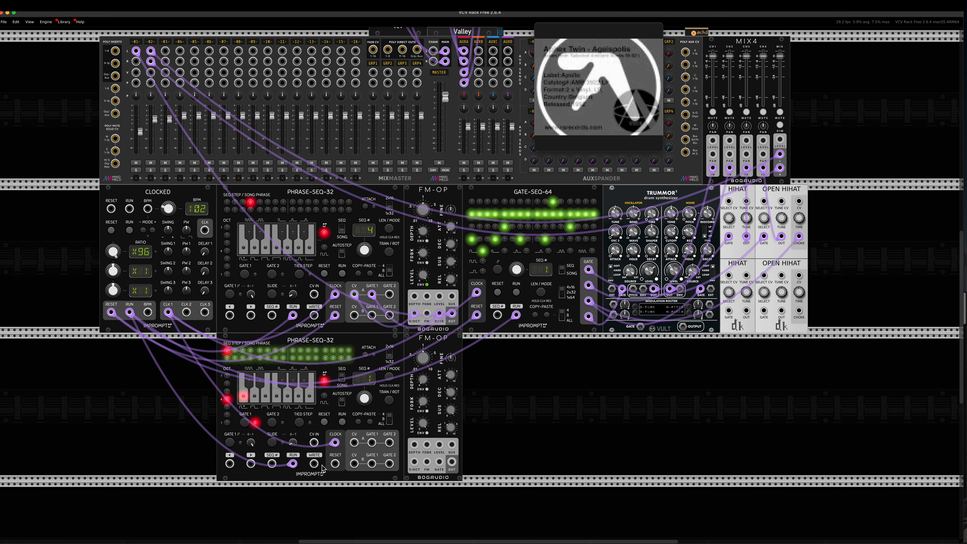
drag(335, 463, 111, 312)
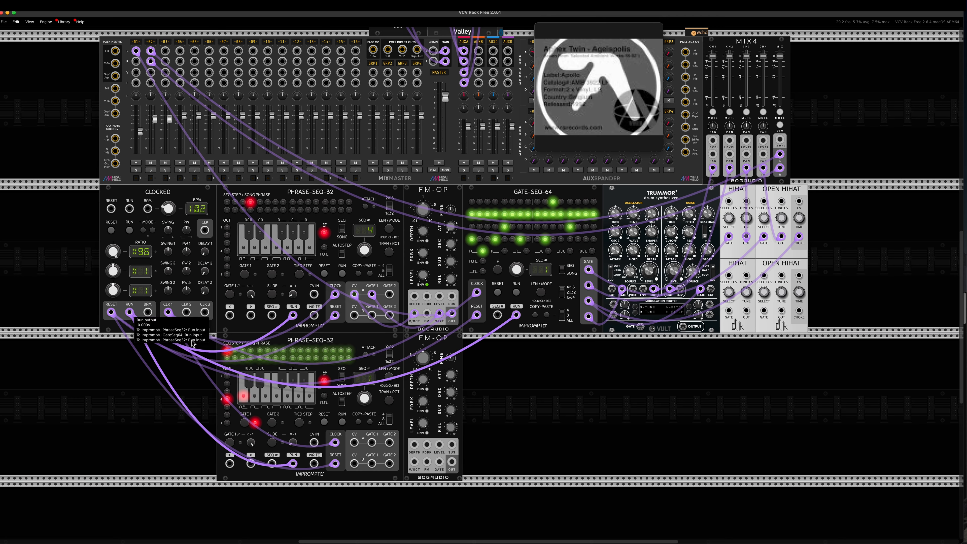
Step: Route the lower PHRASE-SEQ-32's CV and GATE 1 through its FM-OP into MIXMASTER channel 3, with the level envelope enabled and the fader lowered
drag(360, 447, 439, 462)
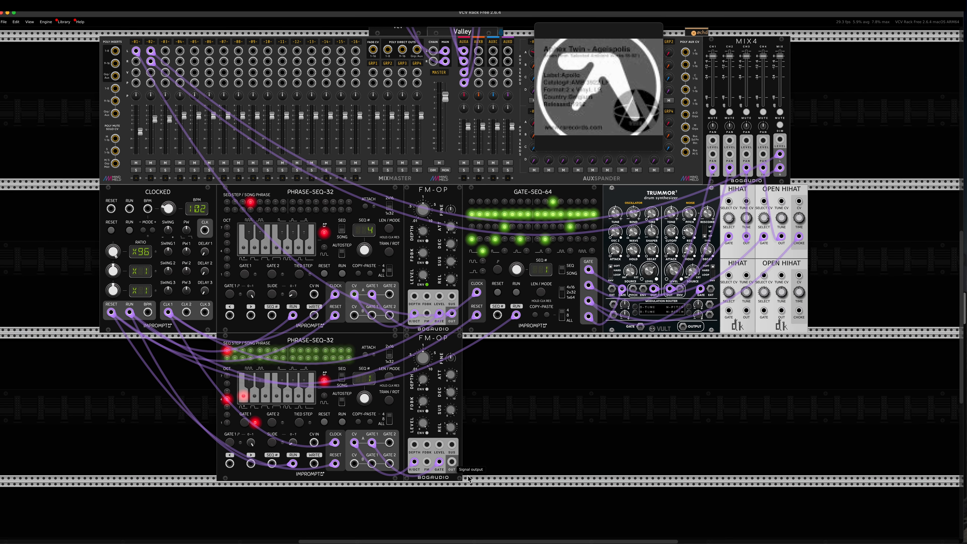
drag(452, 462, 165, 50)
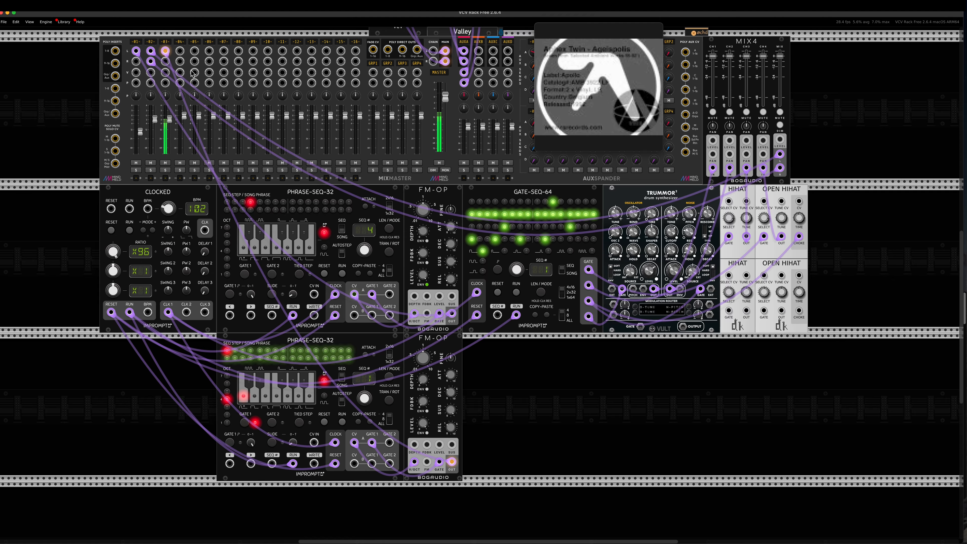
click(427, 433)
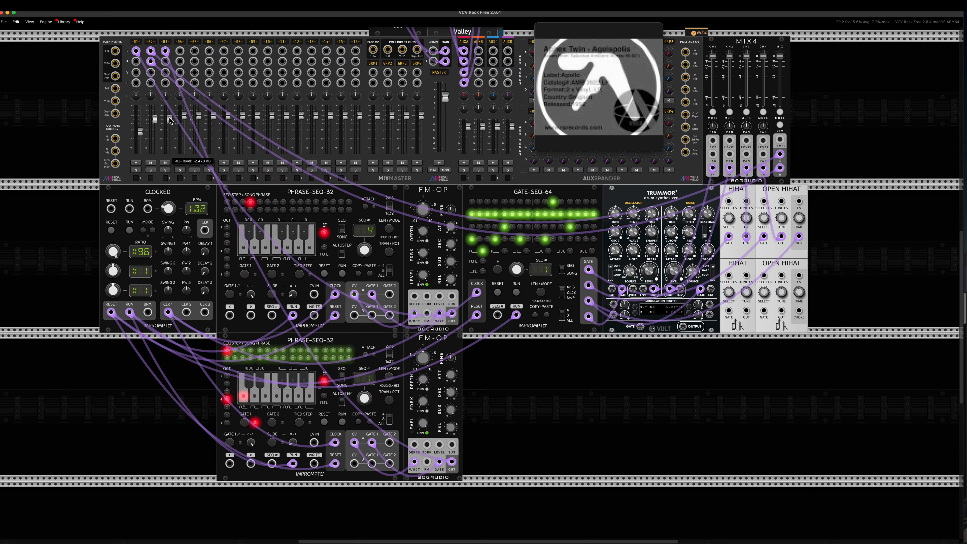
drag(170, 120, 169, 132)
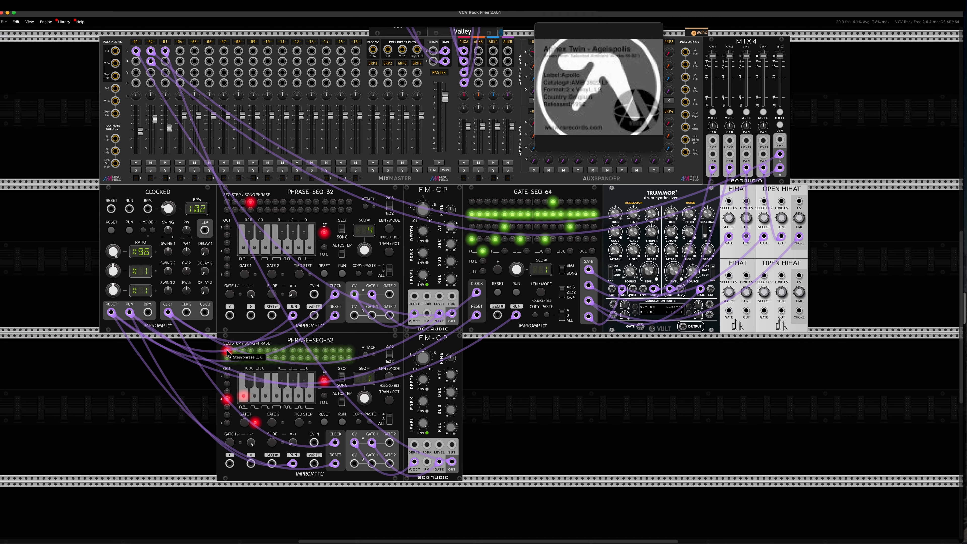
Step: Replay the Ageispolis passage around 0:45 as a pitch reference
click(168, 291)
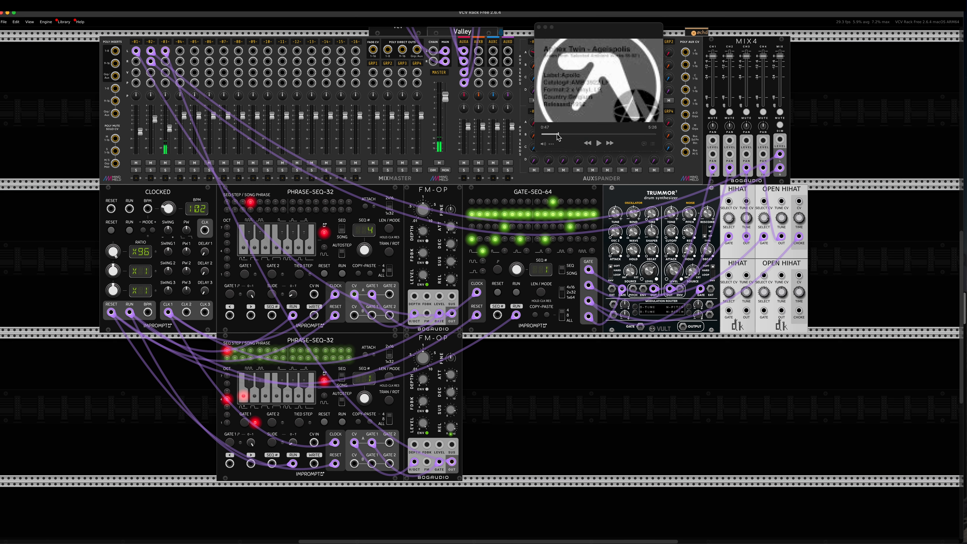
click(558, 134)
click(550, 134)
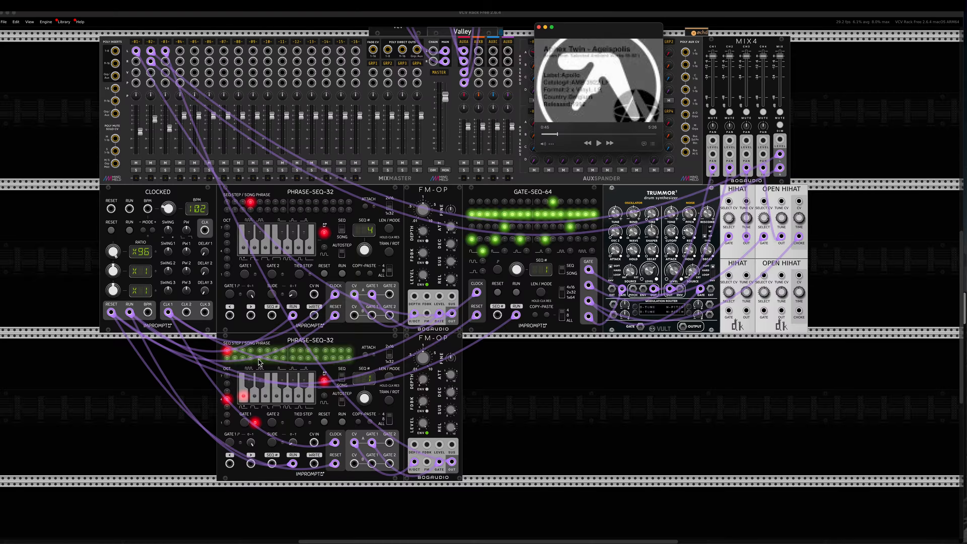
Step: Try B in octaves 3 and 4 on step 1 of the lower PHRASE-SEQ-32, return it to C, and check it against Ageispolis
click(228, 354)
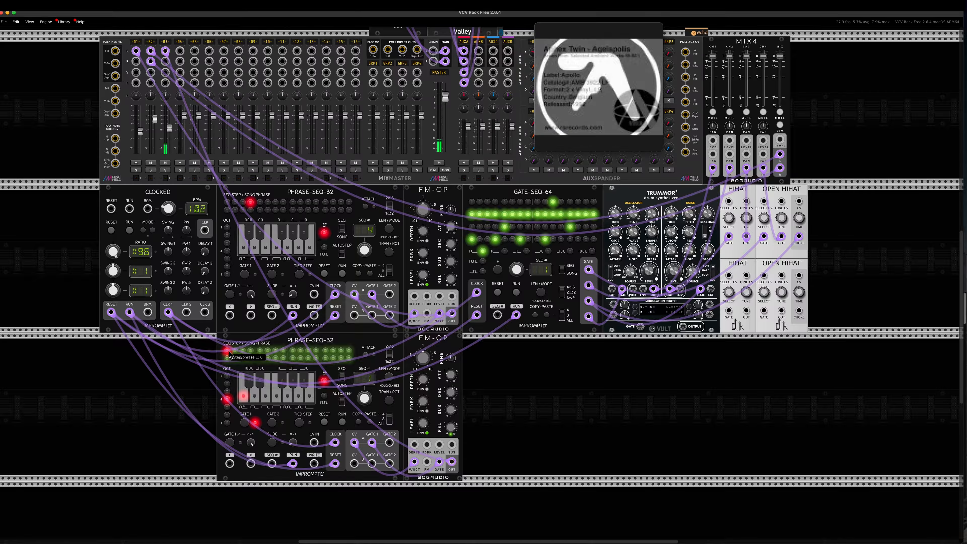
click(228, 400)
click(228, 407)
click(310, 388)
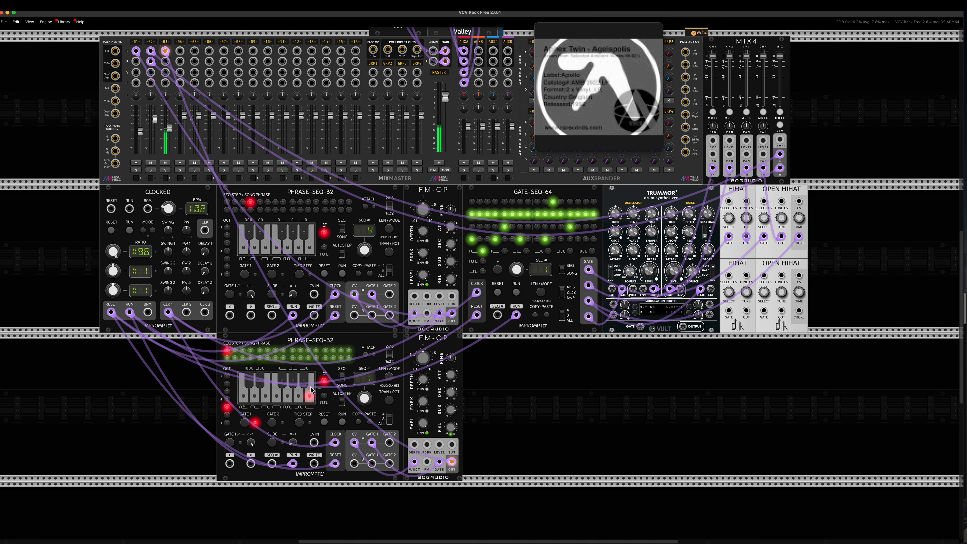
click(227, 399)
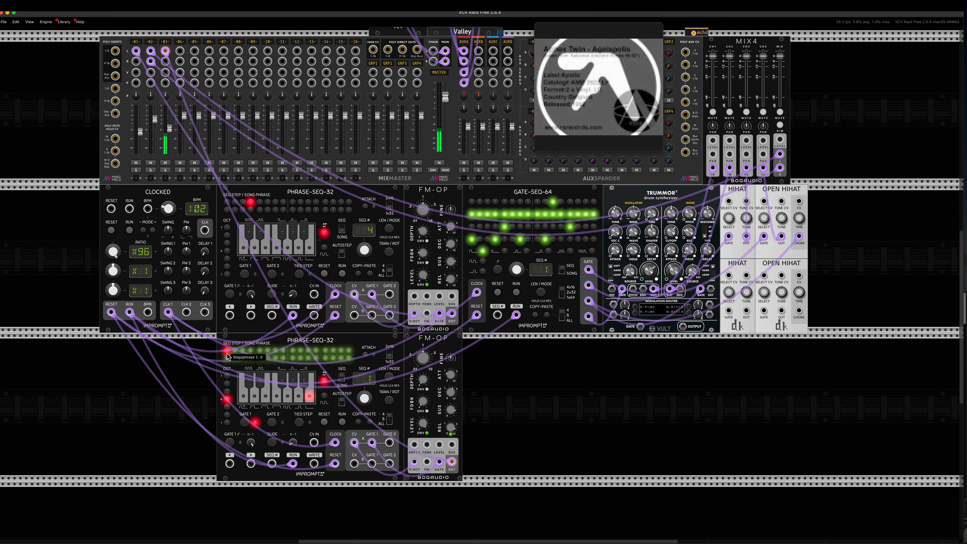
click(244, 398)
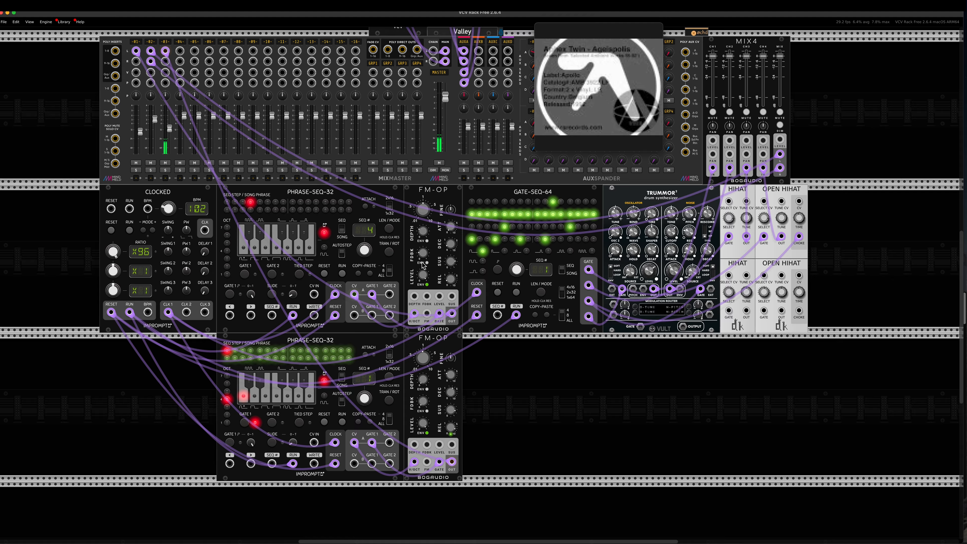
mouse_move(601, 146)
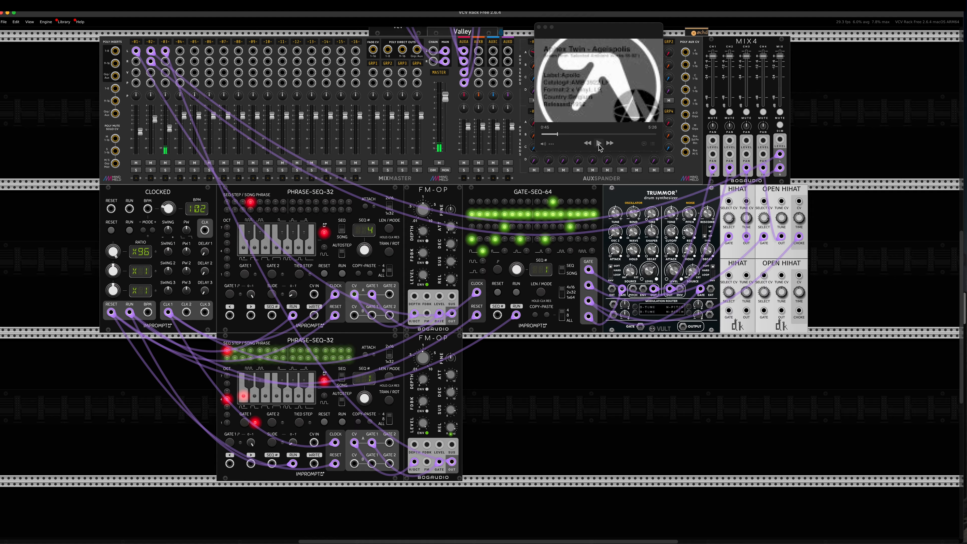
click(554, 137)
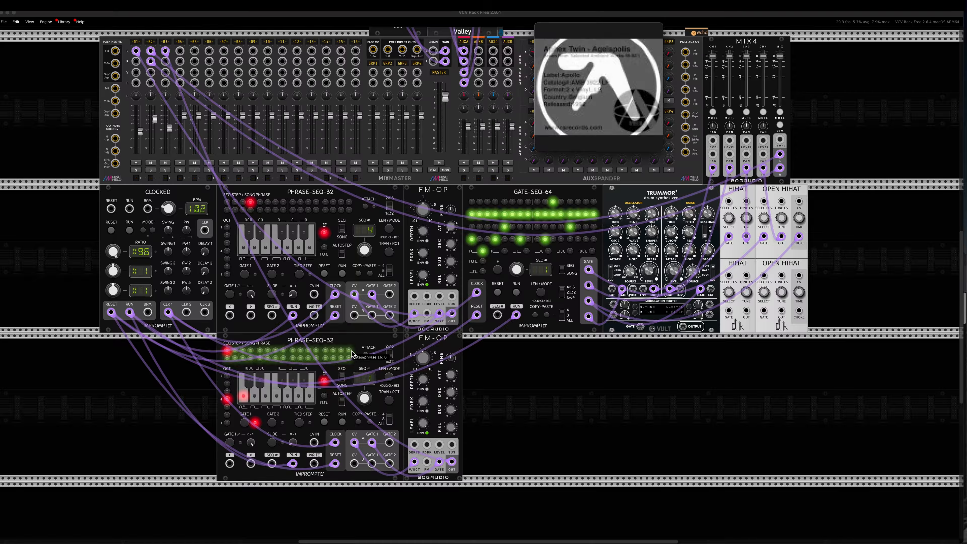
Step: Switch the lower PHRASE-SEQ-32 to 2x16 and patch a duplicate FM-OP from its row B CV and gate into MIXMASTER channel 4
click(391, 355)
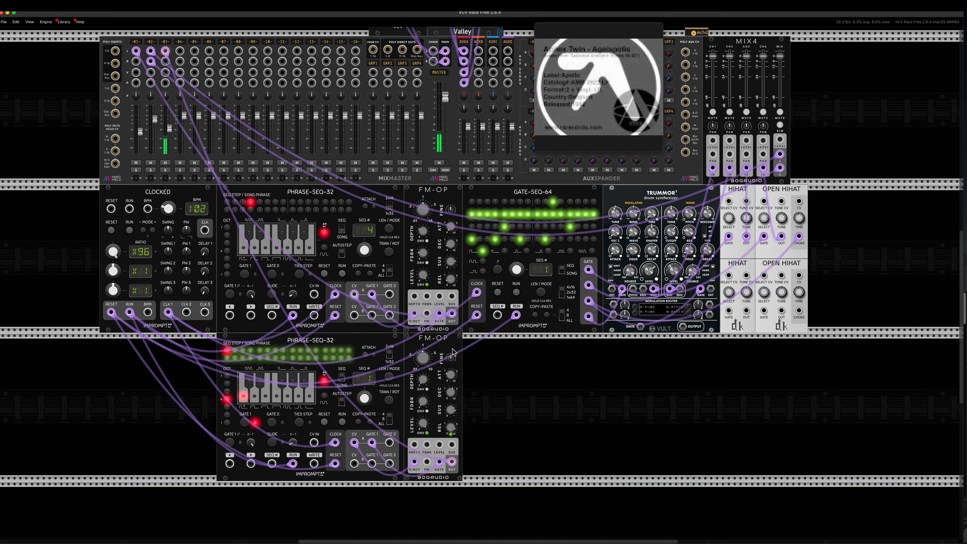
mouse_move(423, 359)
key(super+d)
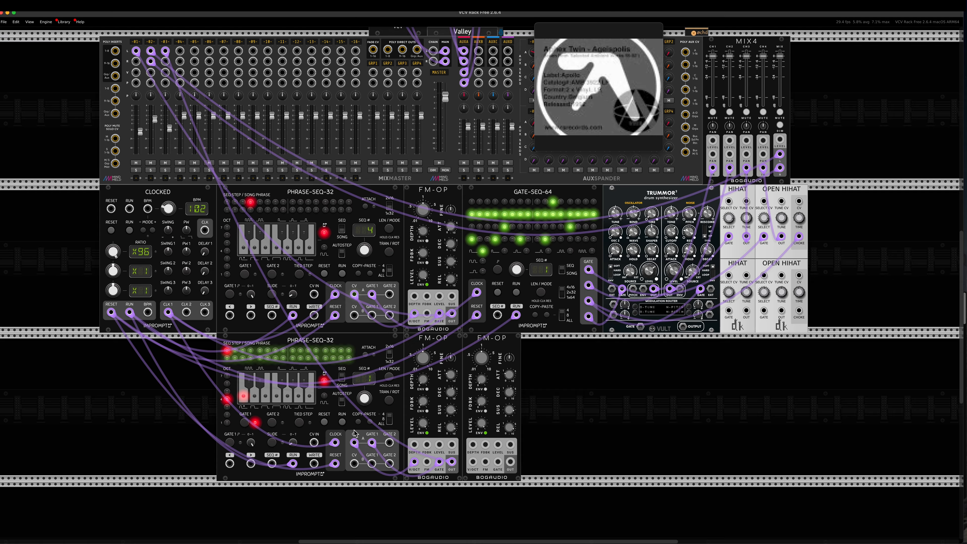
mouse_move(354, 463)
mouse_down()
mouse_move(360, 490)
mouse_move(449, 510)
mouse_move(495, 495)
mouse_move(473, 461)
mouse_move(366, 472)
mouse_move(373, 466)
mouse_up()
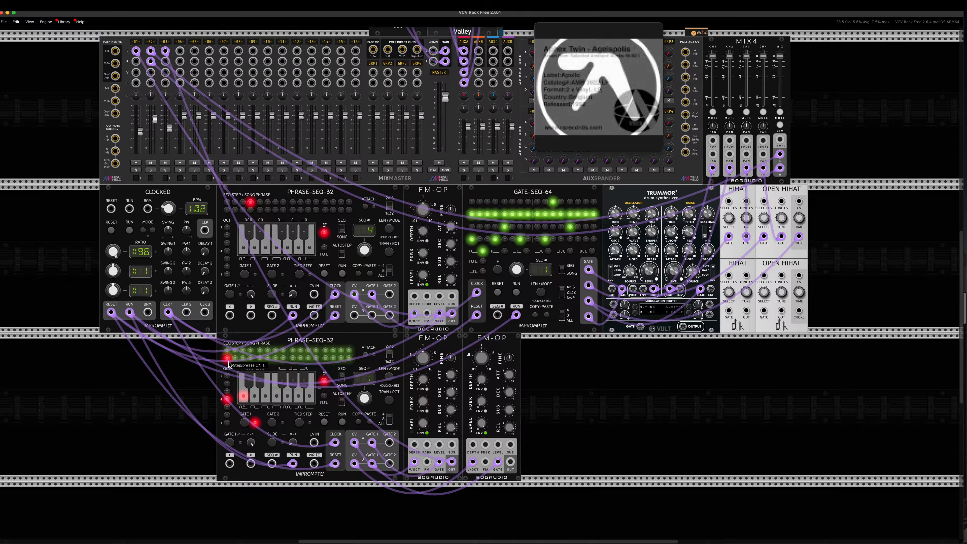
drag(510, 461, 180, 51)
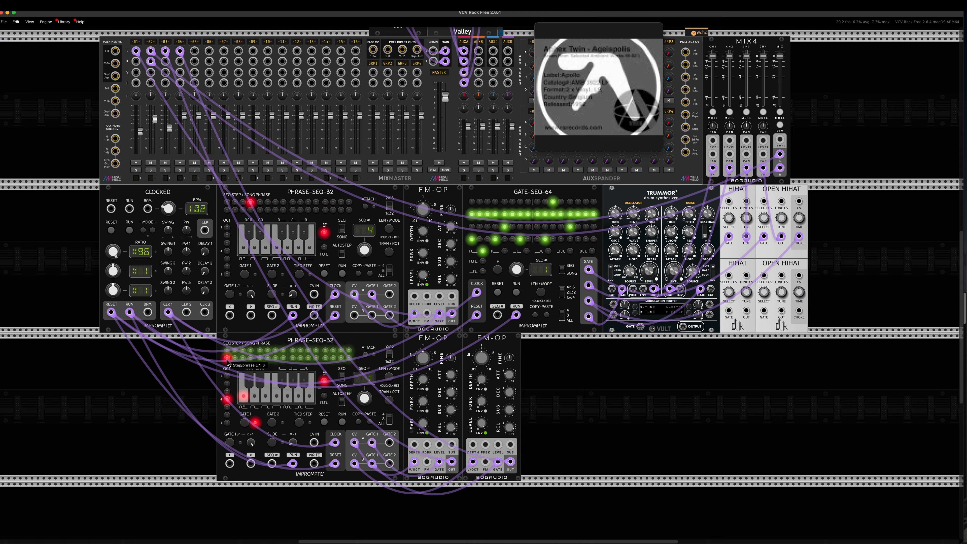
Step: Set step 17 of the lower PHRASE-SEQ-32 to G# in octave 4 and compare it with step 1
click(229, 392)
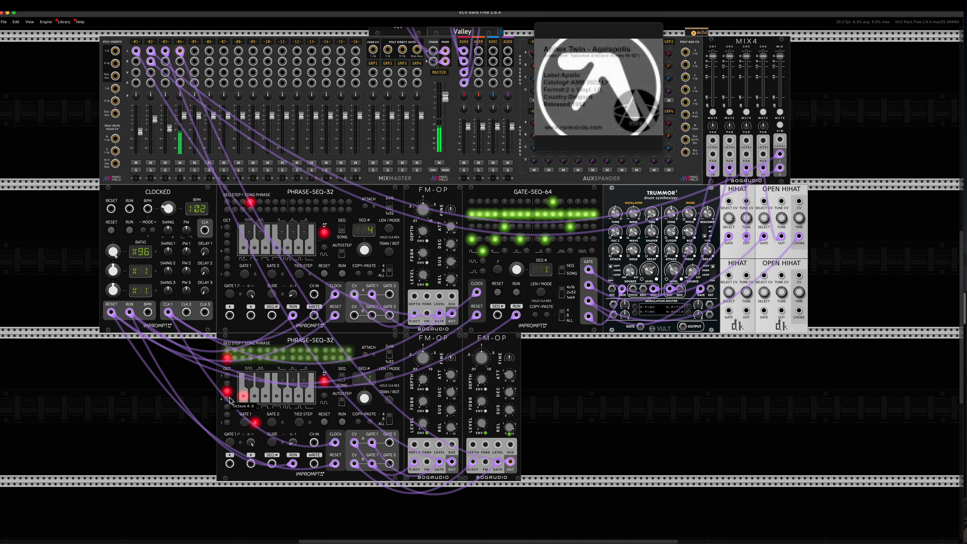
click(229, 400)
click(294, 386)
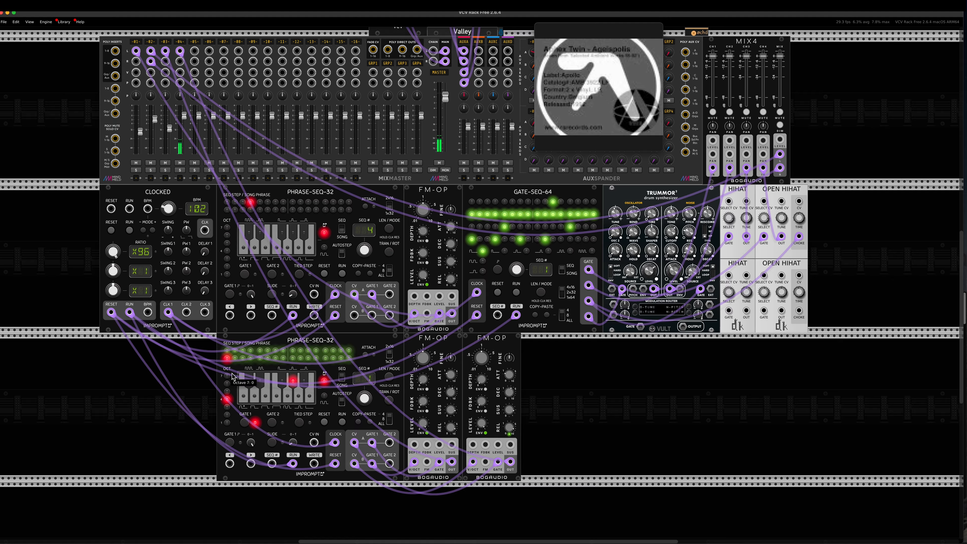
click(227, 350)
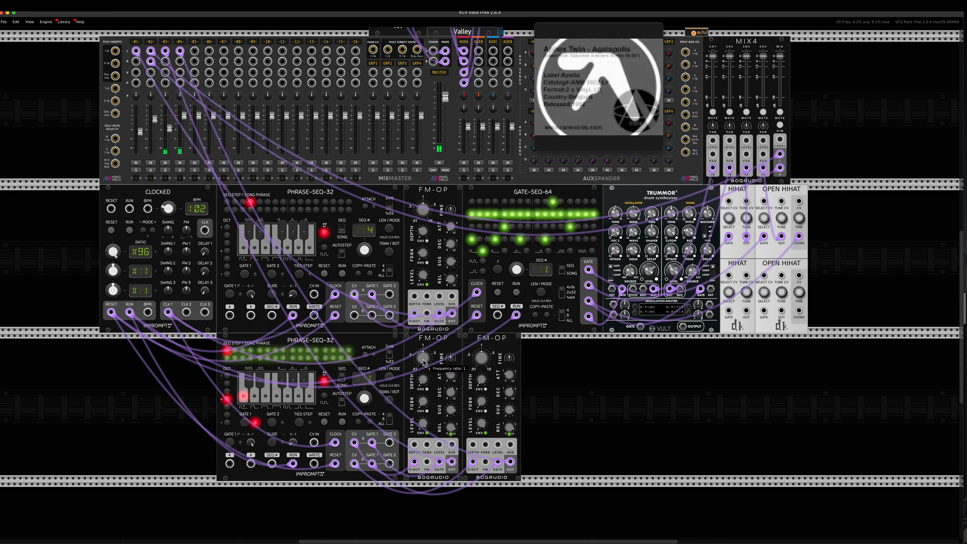
click(228, 359)
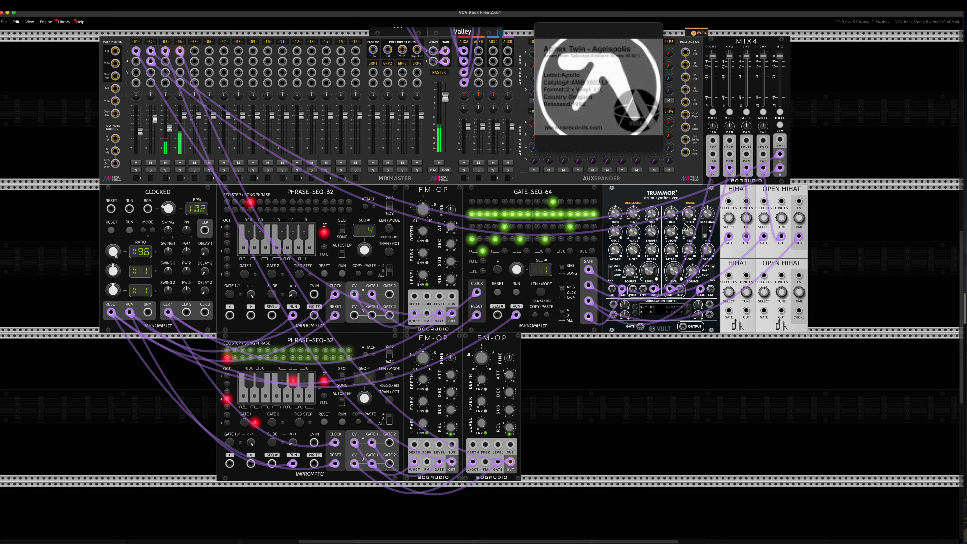
Step: Check step 17 against the Ageispolis recording and lower MIXMASTER channel 4's fader
click(600, 146)
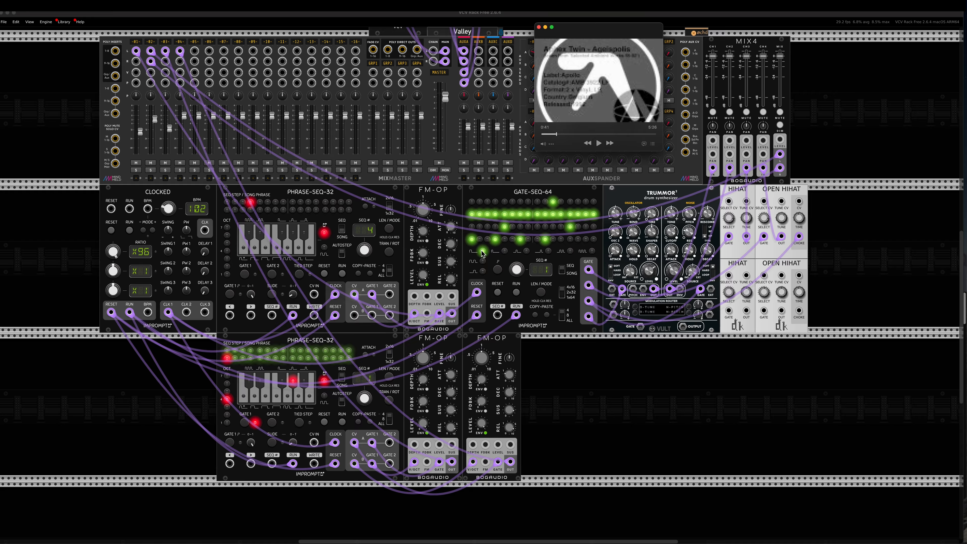
click(228, 362)
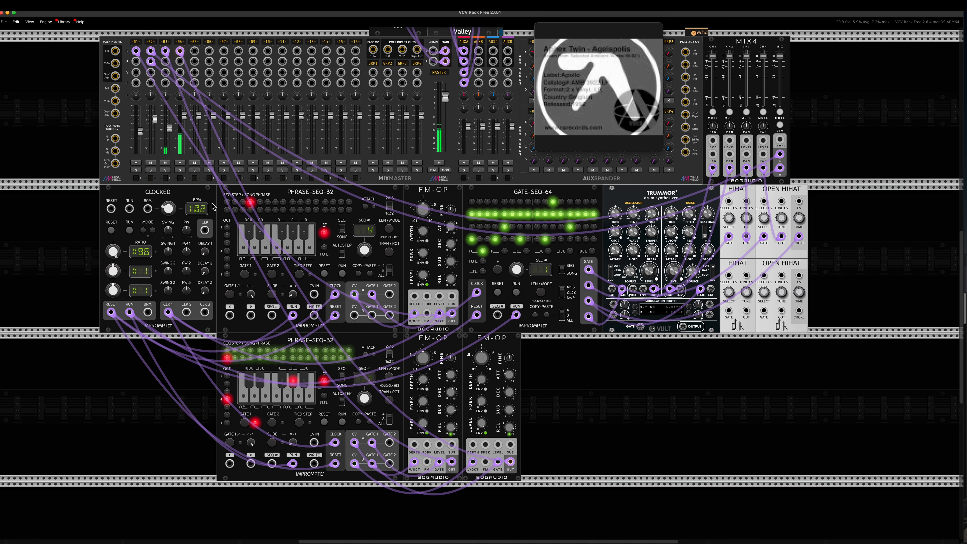
drag(184, 115, 185, 127)
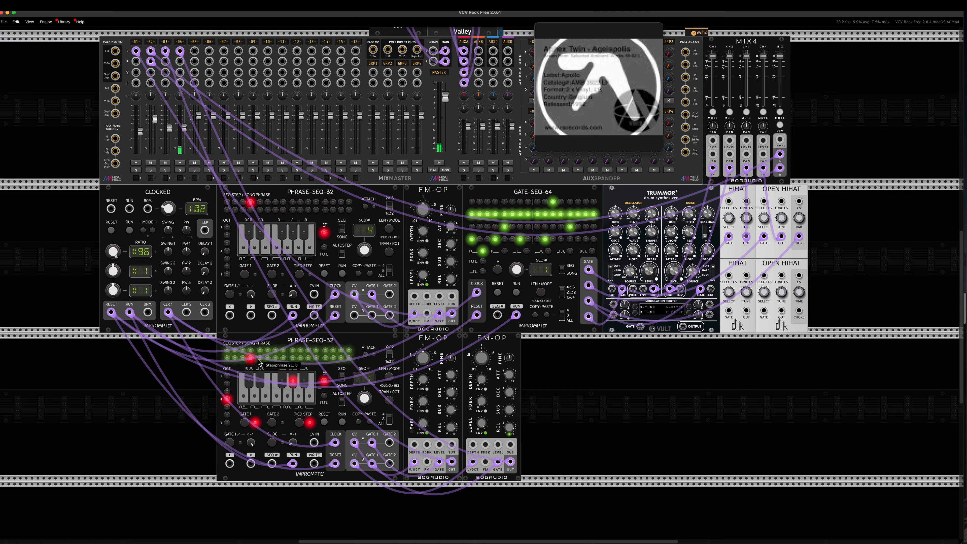
Step: Copy four tied steps starting at step 18 of the lower PHRASE-SEQ-32 and paste them from step 22
click(235, 360)
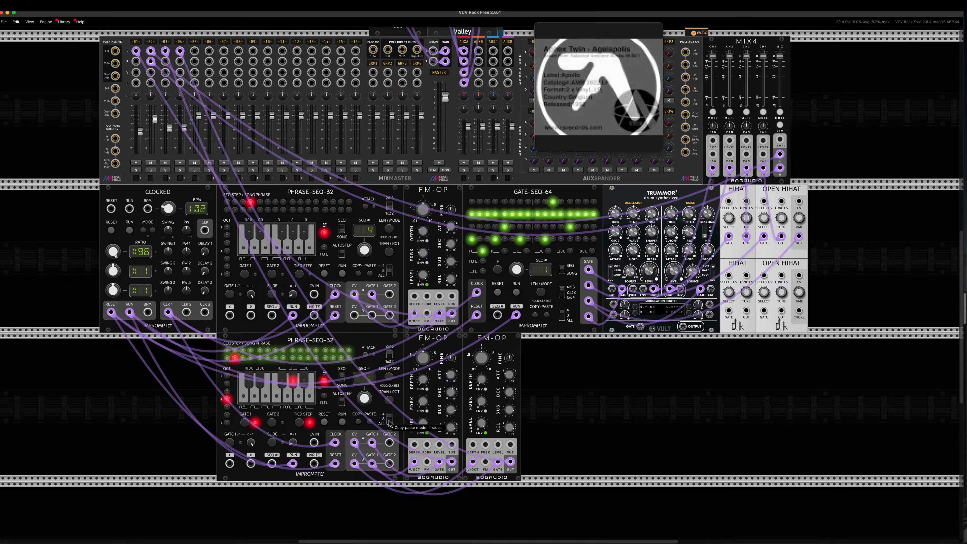
click(268, 360)
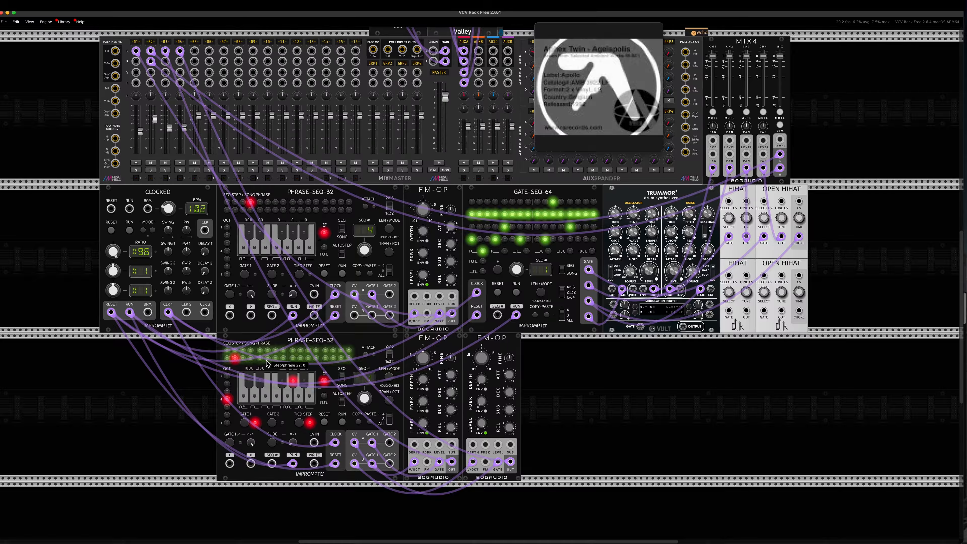
click(369, 422)
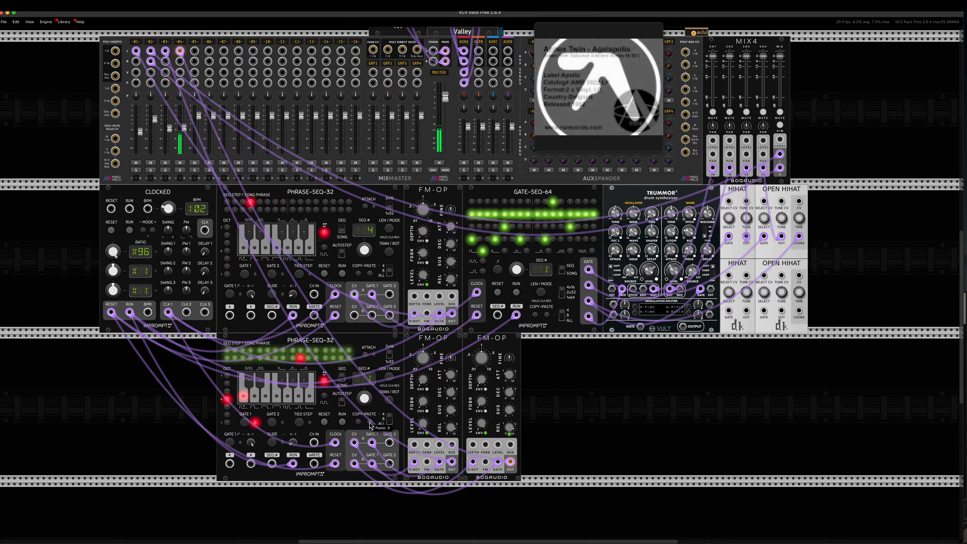
Step: Paste the tied steps from steps 26 and 30 of the lower PHRASE-SEQ-32, and tie row A's steps from step 2 onward
click(369, 421)
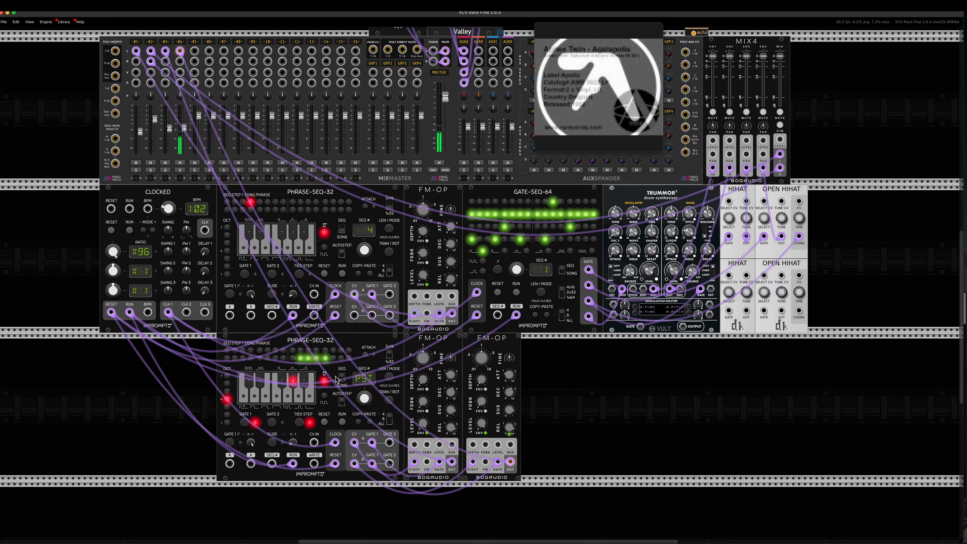
click(370, 420)
click(235, 354)
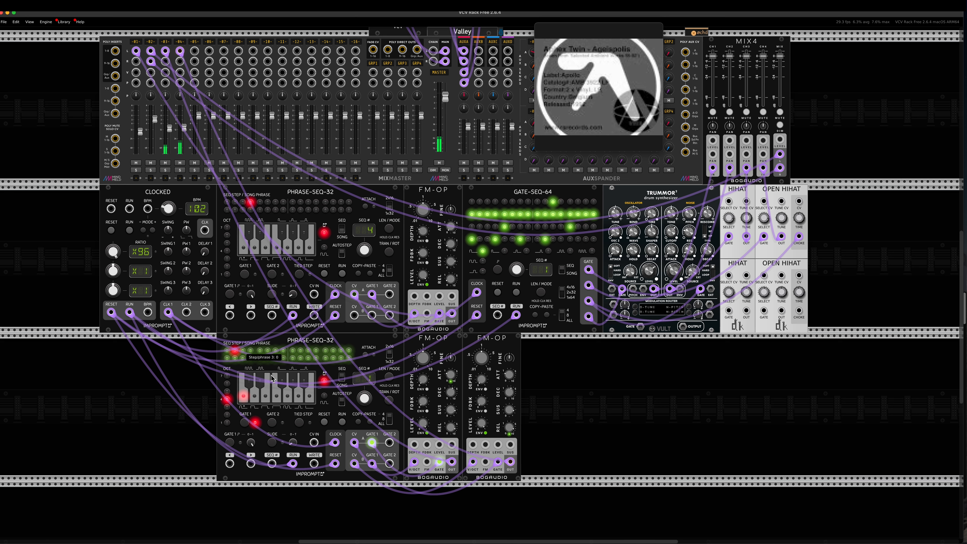
click(243, 351)
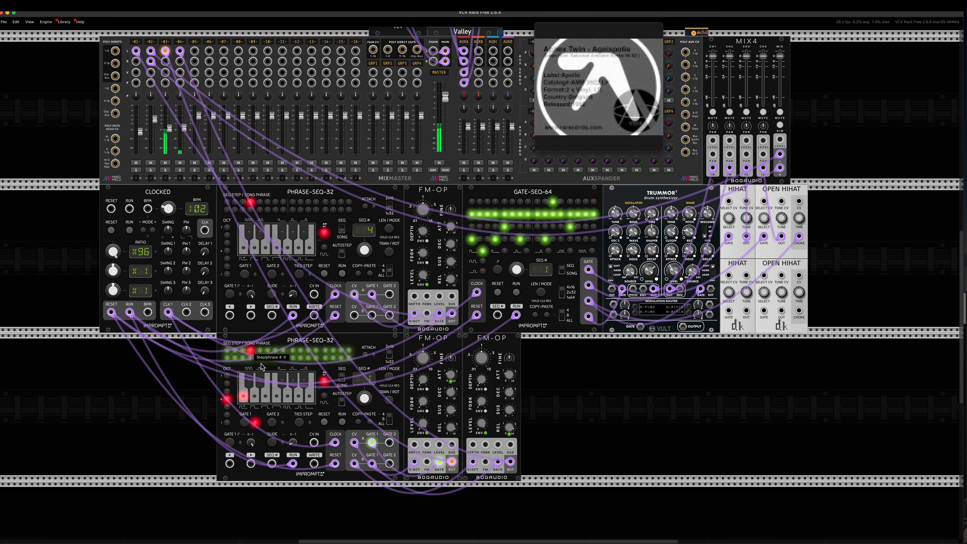
click(250, 351)
click(261, 353)
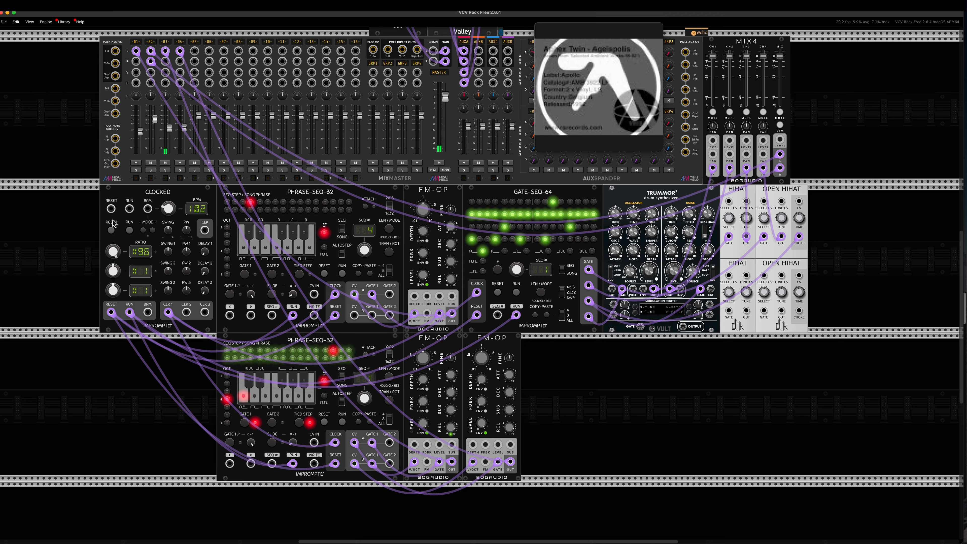
Step: Reset the CLOCKED transport and play the patch to listen to both tied tracks, then stop it
click(113, 231)
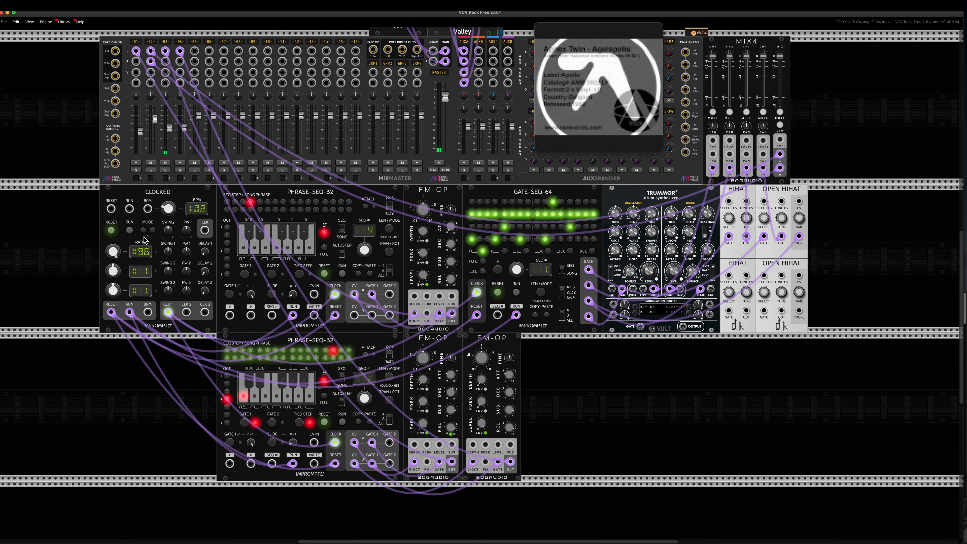
click(130, 231)
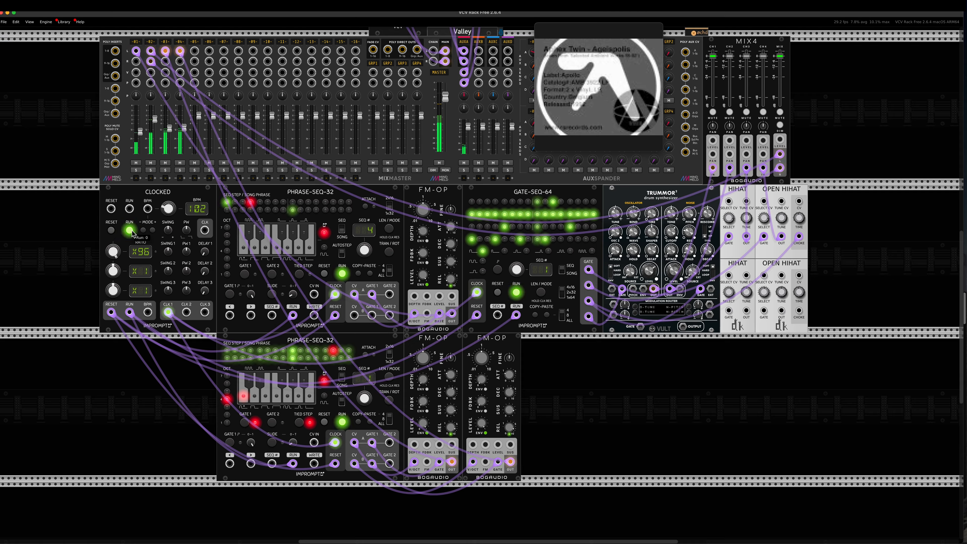
click(130, 231)
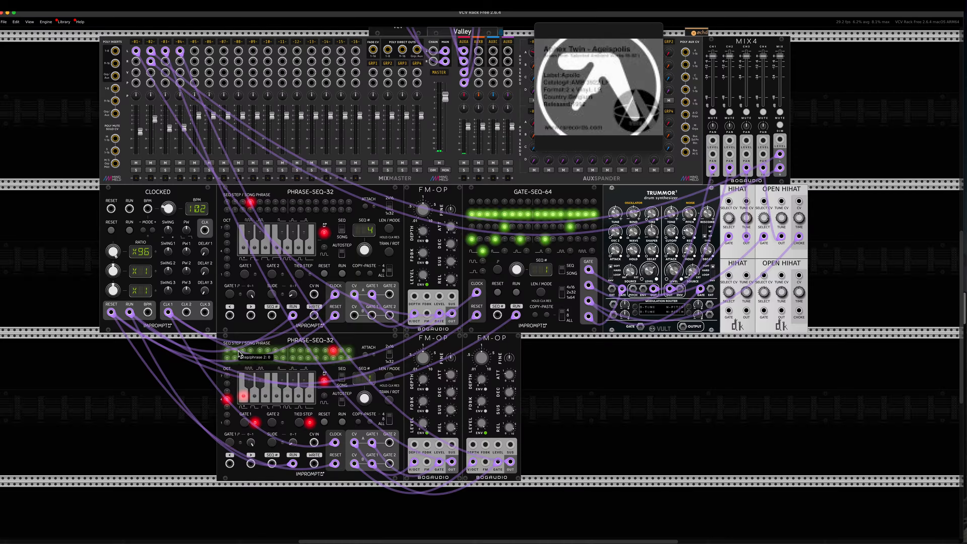
Step: Switch the lower PHRASE-SEQ-32 to sequence 2 and select its step 25
click(295, 352)
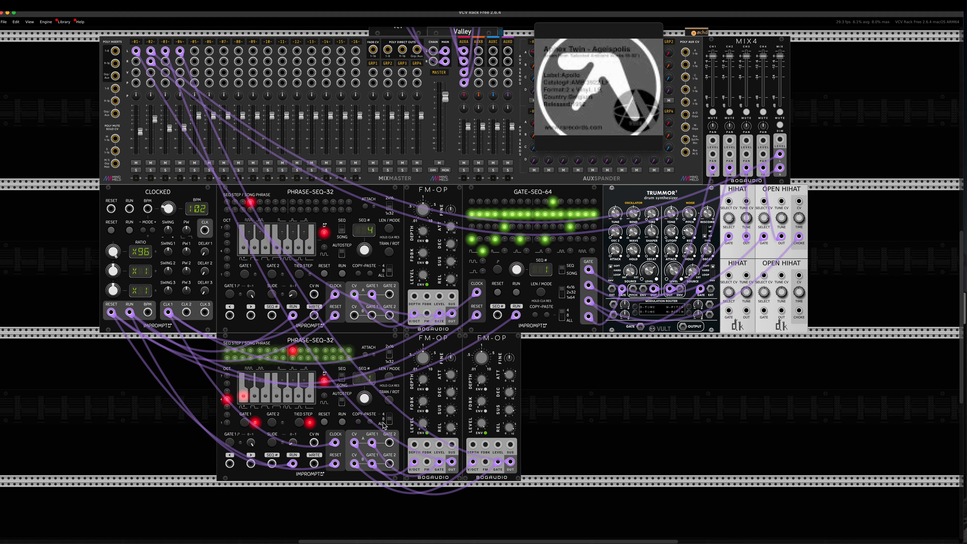
drag(365, 397, 365, 394)
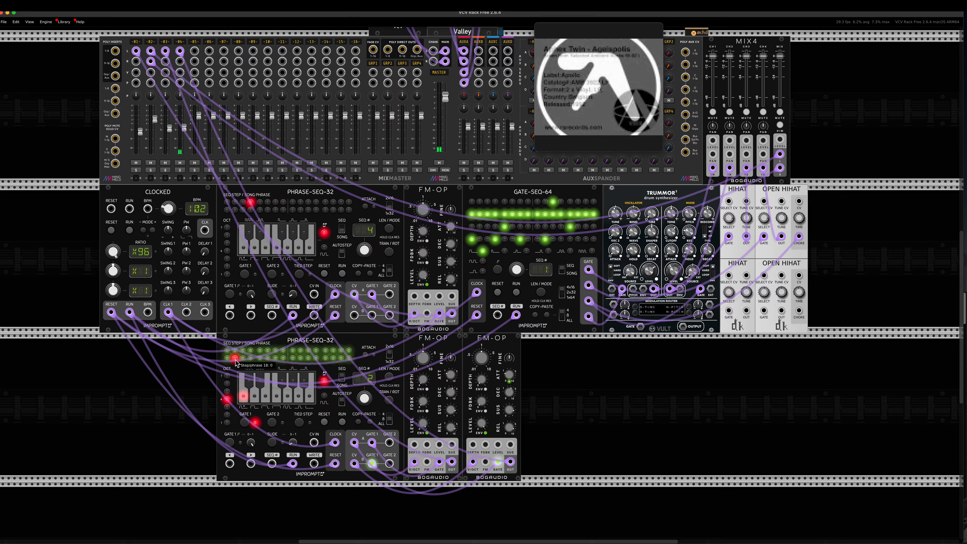
click(294, 359)
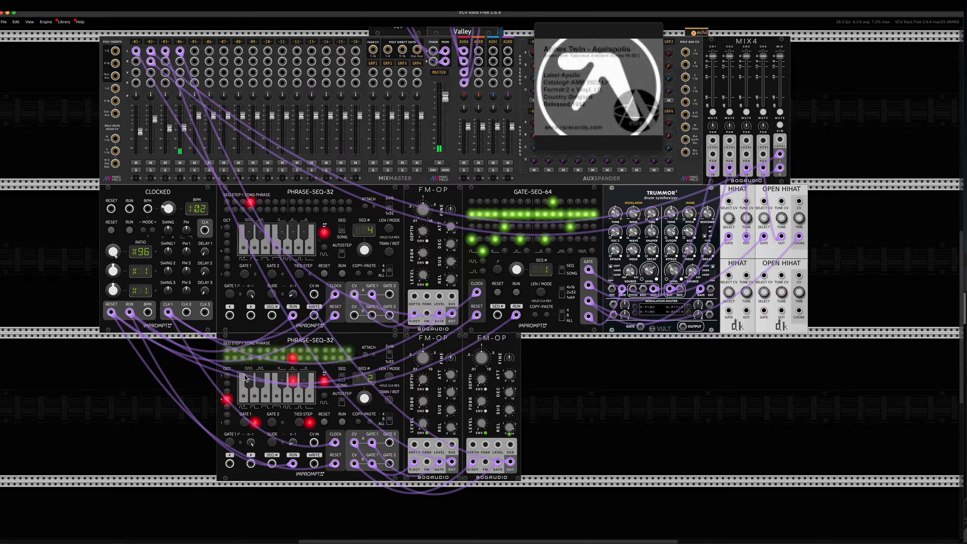
Step: Assign sequence 2 to phrase 2 in the bottom-row PHRASE-SEQ-32's song and set the song length to 4 phrases
click(342, 378)
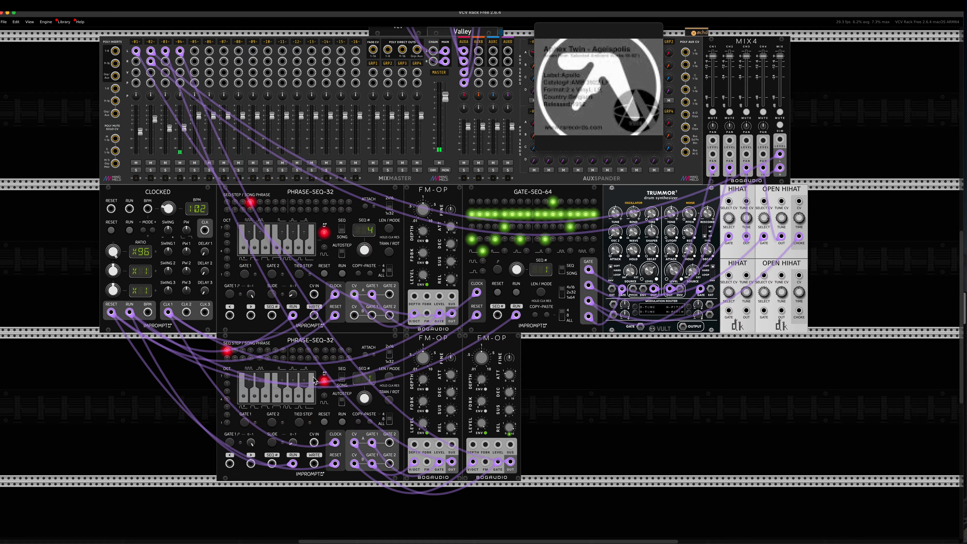
click(235, 352)
drag(363, 399, 362, 398)
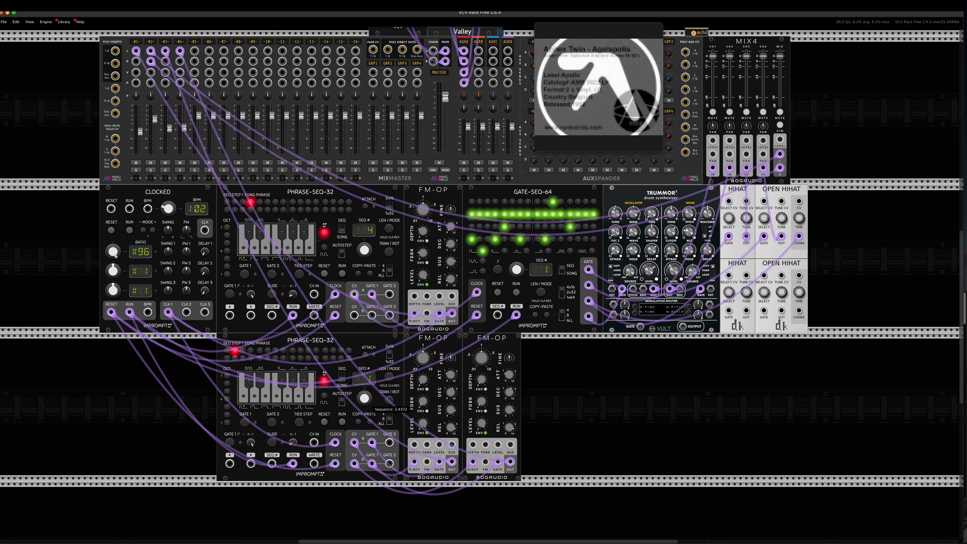
click(387, 378)
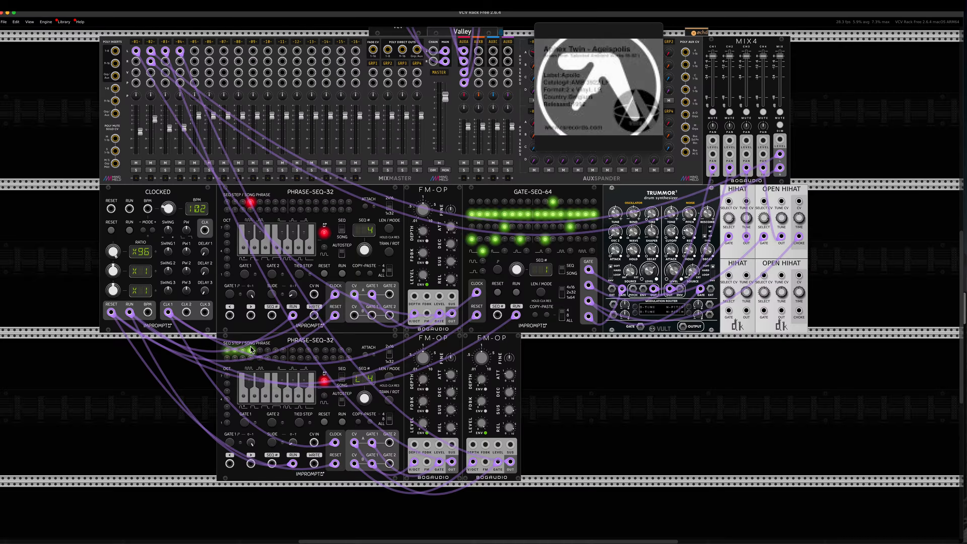
click(235, 355)
Step: Run the clock to audition the song, stop it, and return the bottom-row PHRASE-SEQ-32 to phrase 1
click(129, 230)
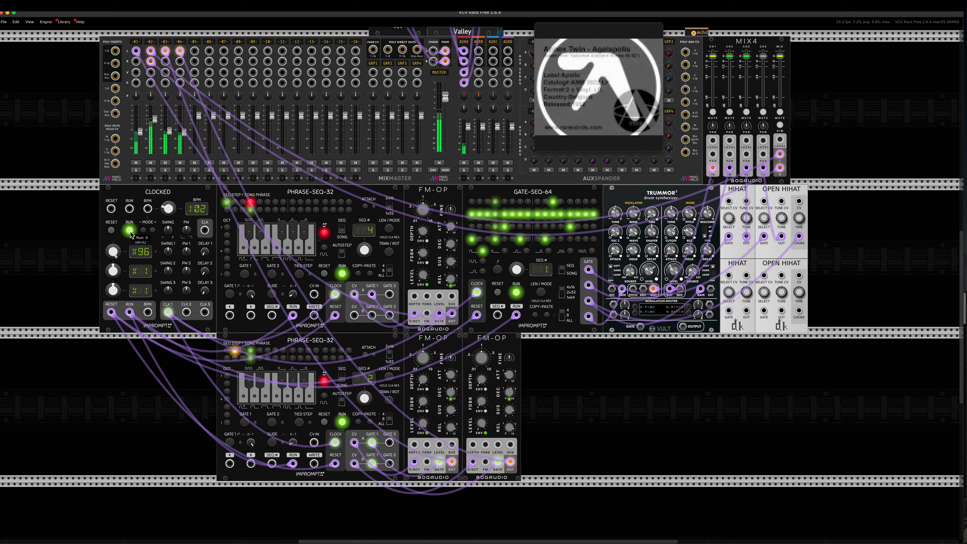
click(129, 231)
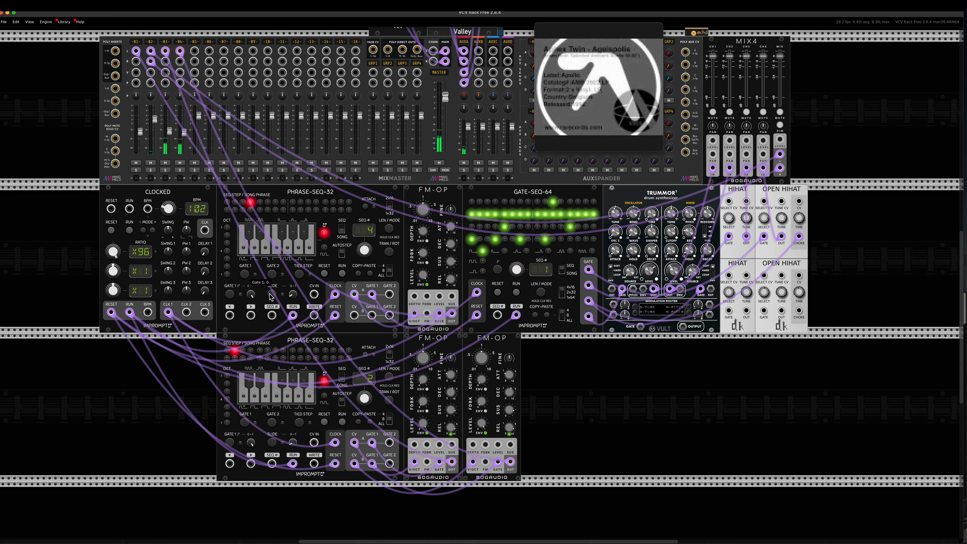
click(227, 351)
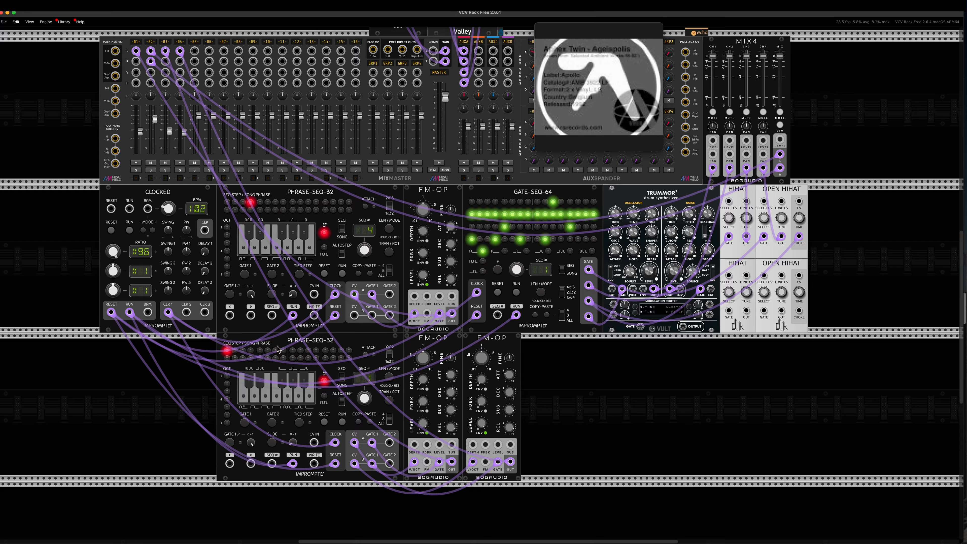
Step: Move the bottom row's last FM-OP beneath the hi-hat modules, duplicate the PHRASE-SEQ-32, and place the copy beside that FM-OP
drag(480, 347, 767, 347)
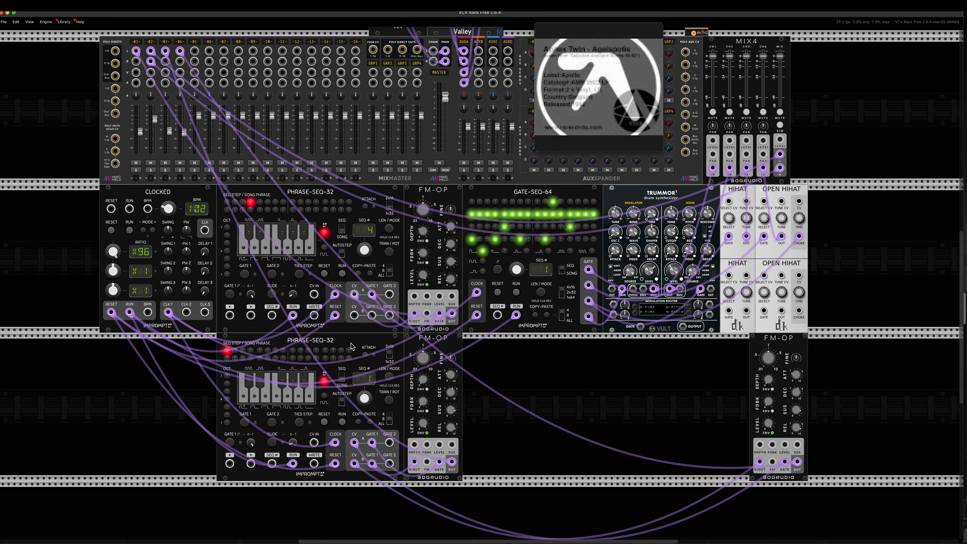
key(ctrl+d)
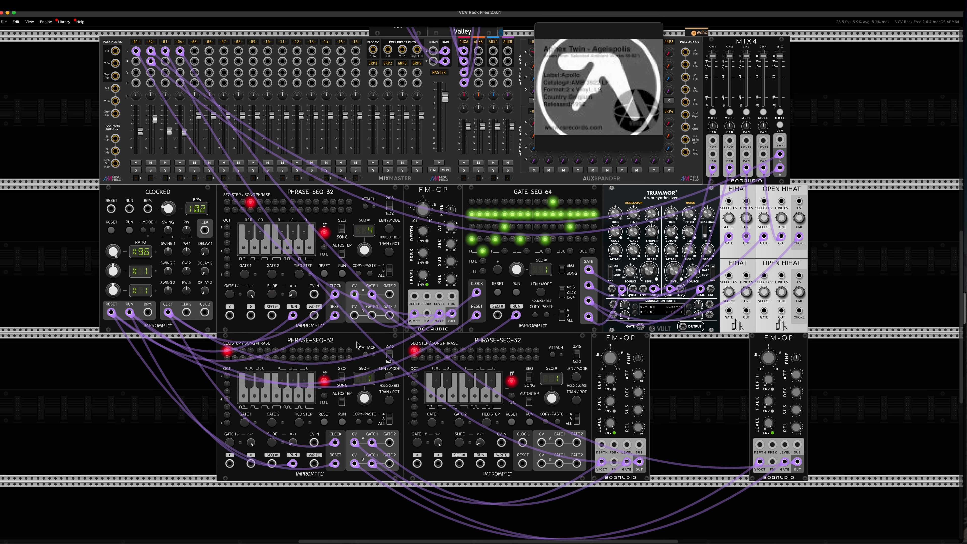
drag(504, 345, 677, 351)
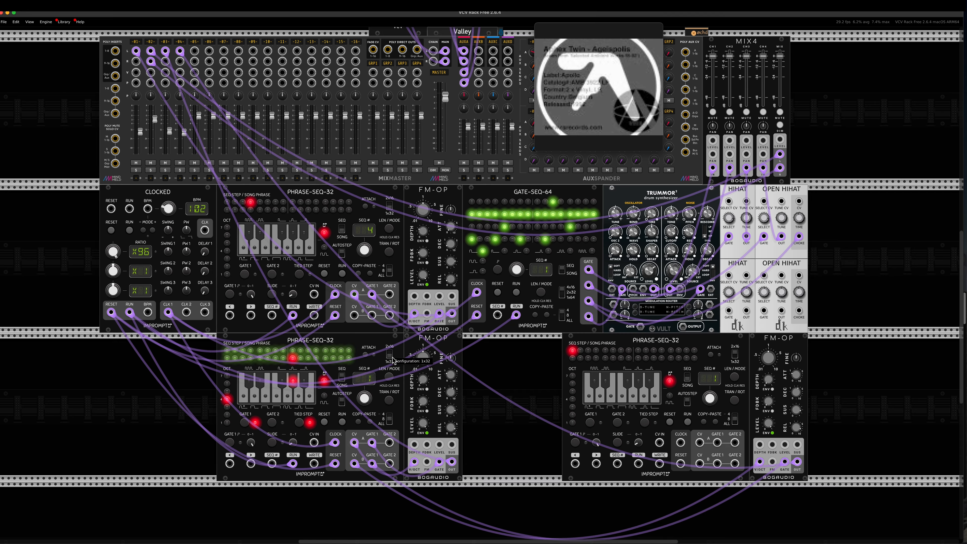
Step: Copy steps 9 to 16 of sequence 1 on the original bottom-row PHRASE-SEQ-32 and paste them over steps 25 to 32
click(229, 351)
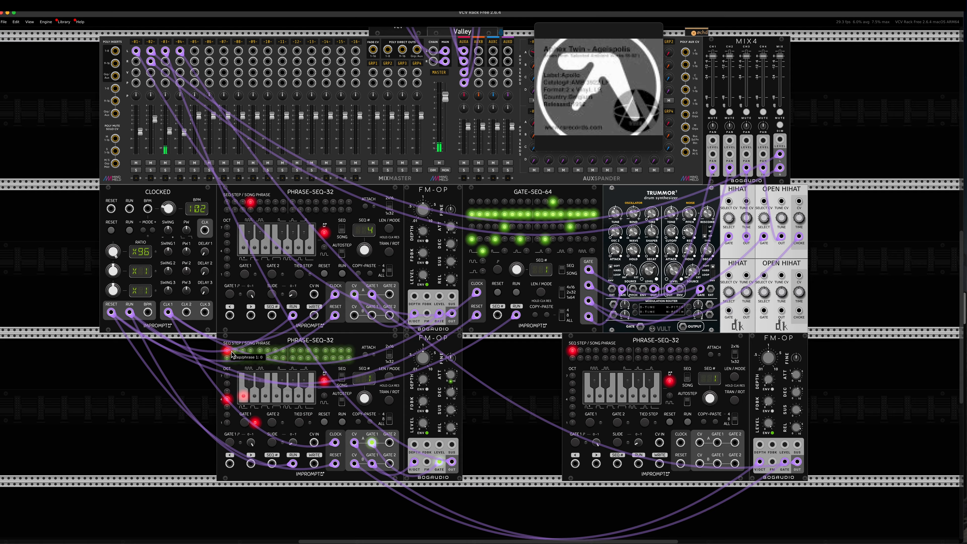
click(293, 352)
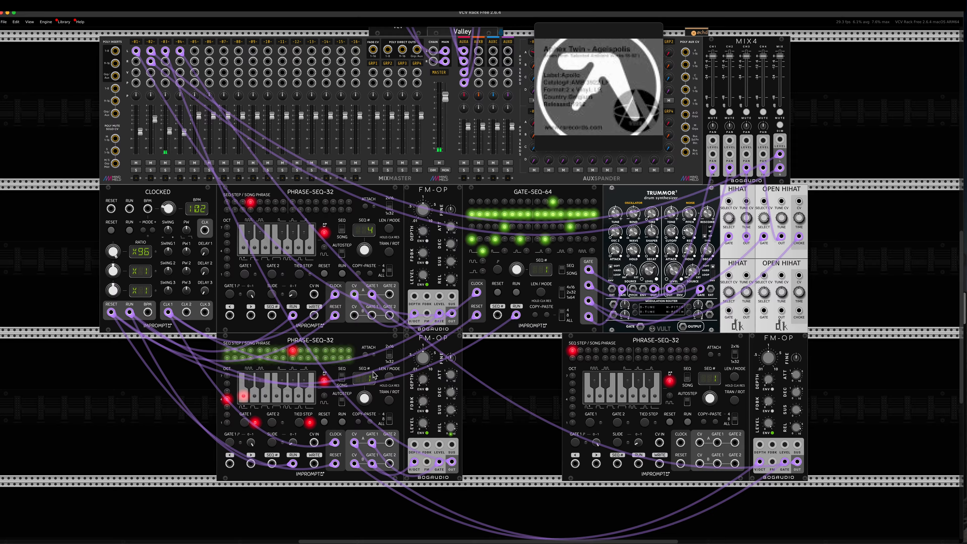
click(359, 423)
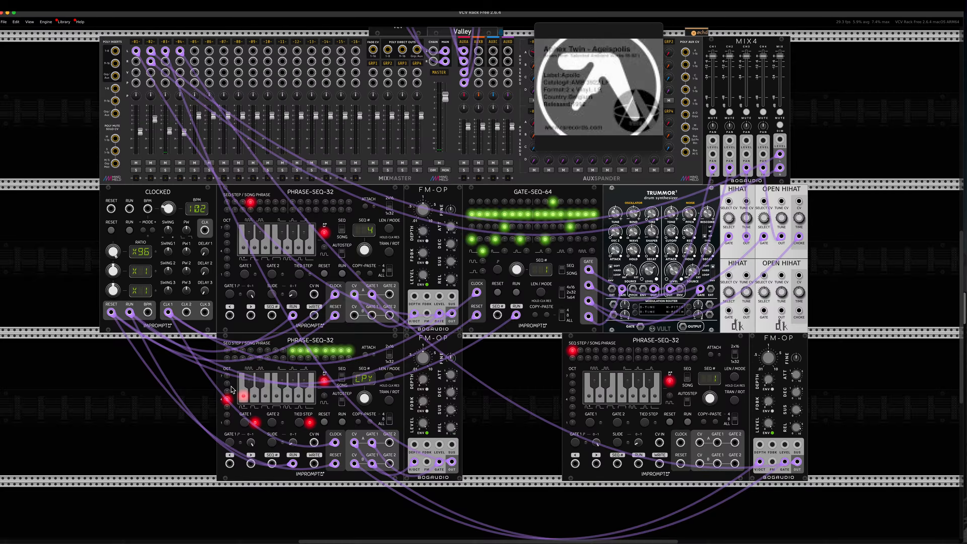
click(370, 421)
click(293, 359)
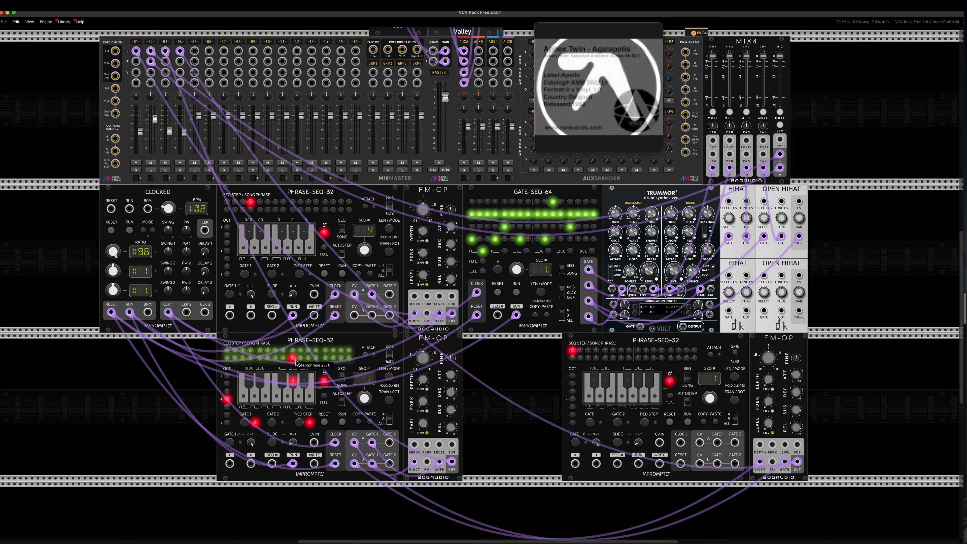
click(370, 421)
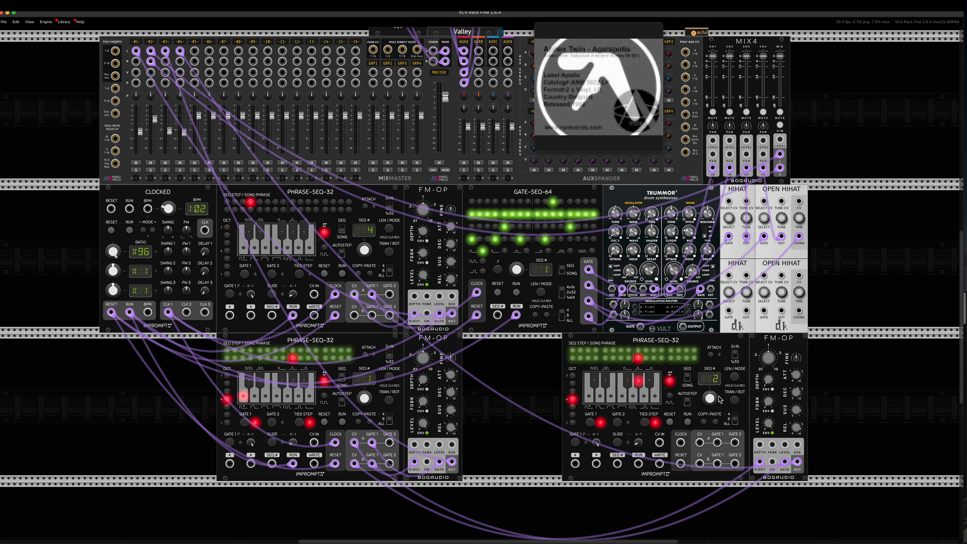
Step: In sequence 1 of the duplicated PHRASE-SEQ-32, copy steps 25 to 32 over steps 9 to 16 and 17 to 24
click(572, 352)
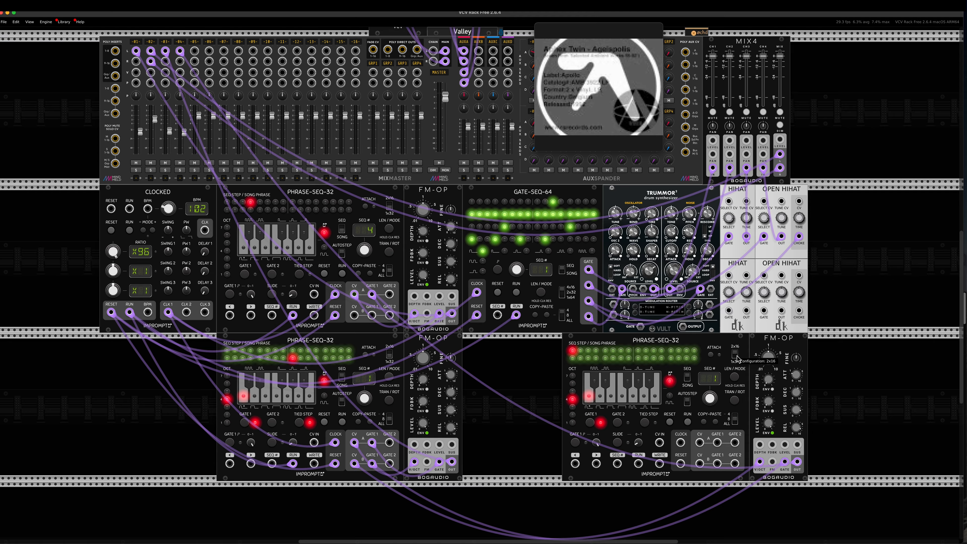
click(638, 359)
click(573, 359)
click(573, 350)
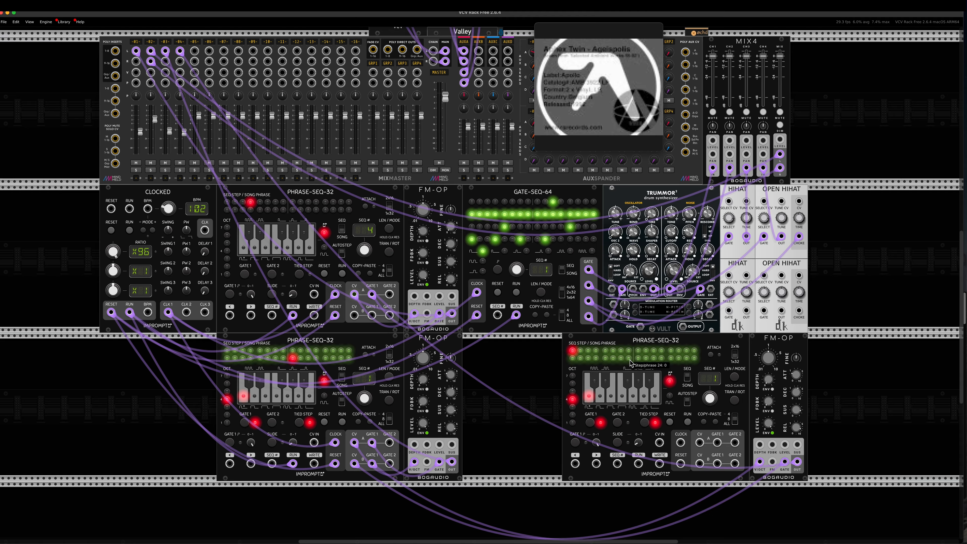
click(639, 359)
click(704, 422)
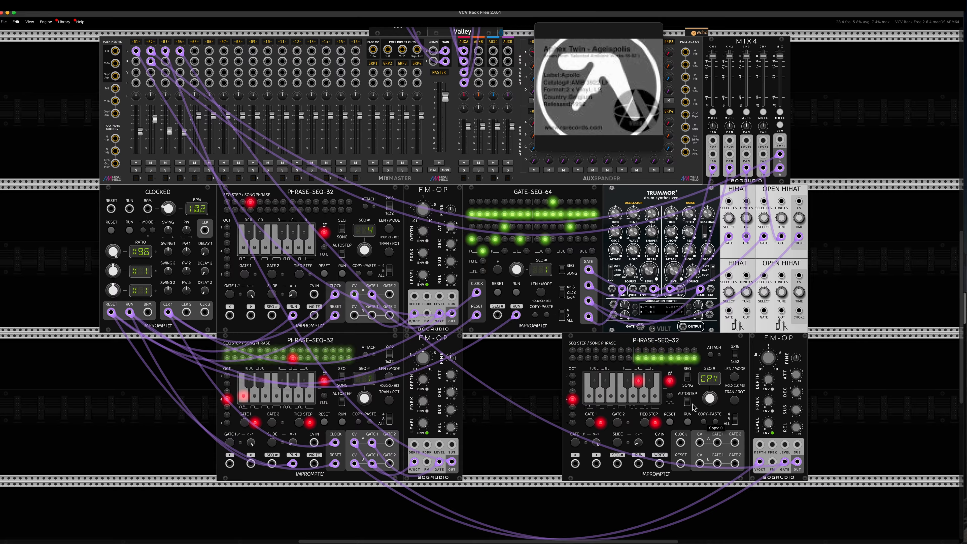
click(717, 422)
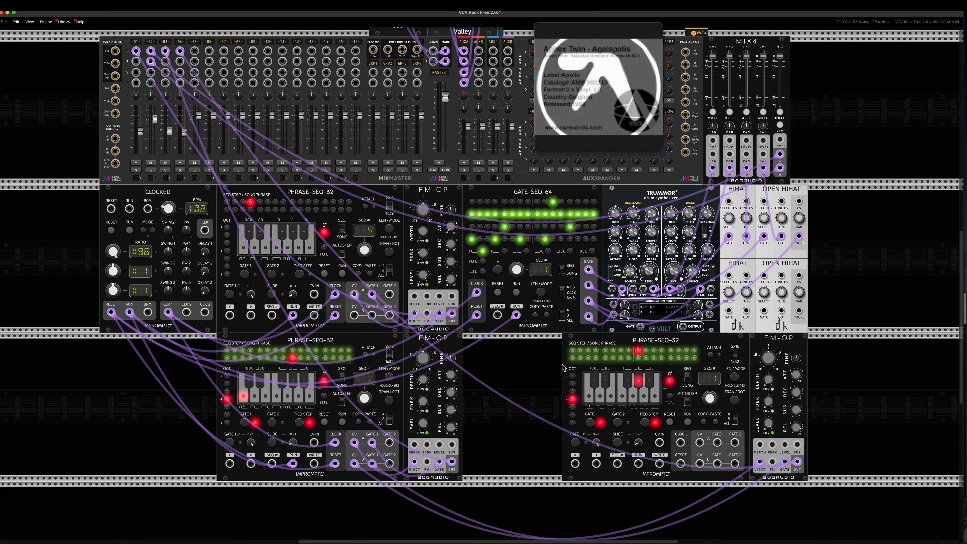
click(573, 358)
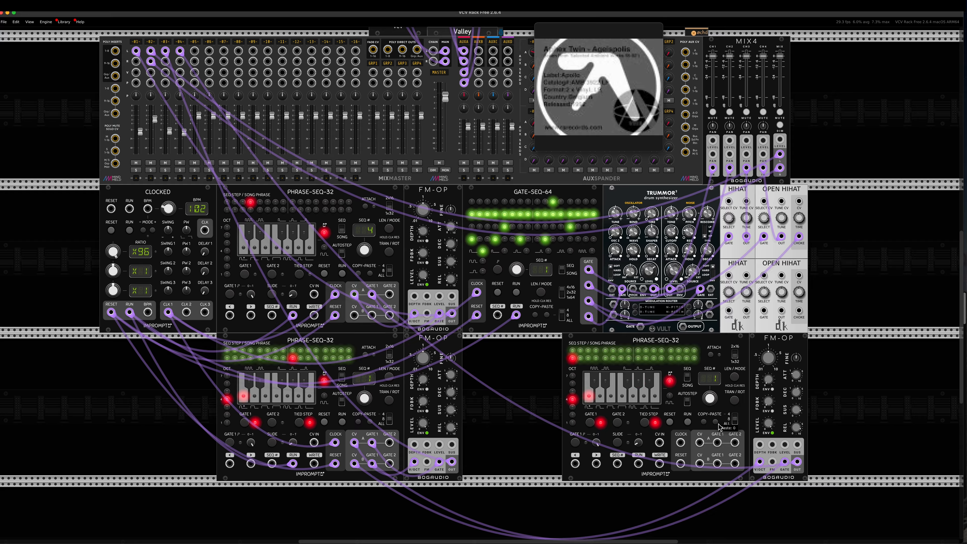
click(703, 421)
Step: Patch the duplicated PHRASE-SEQ-32 to its neighbouring FM-OP's pitch and gate and to Clocked's clock, reset and run, and audition the patch
drag(760, 462, 700, 442)
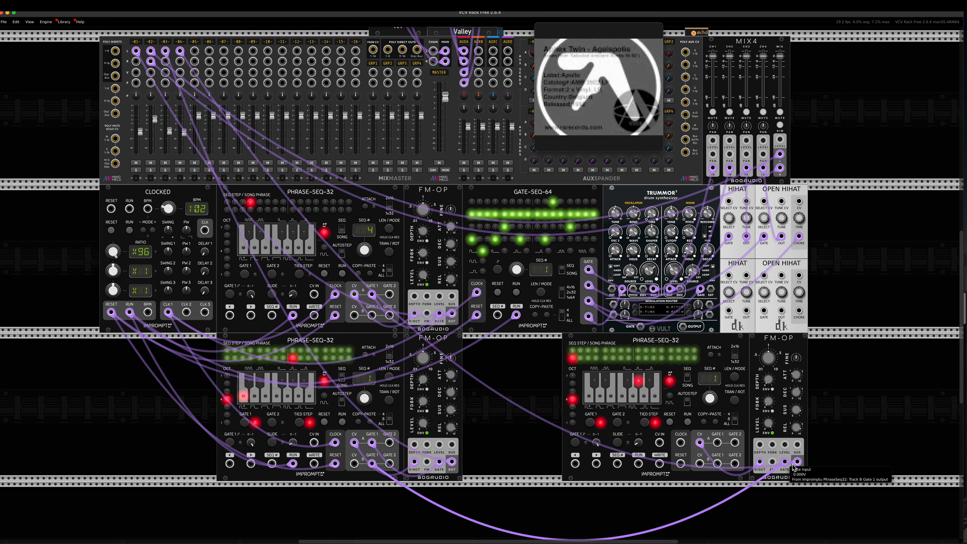
click(130, 230)
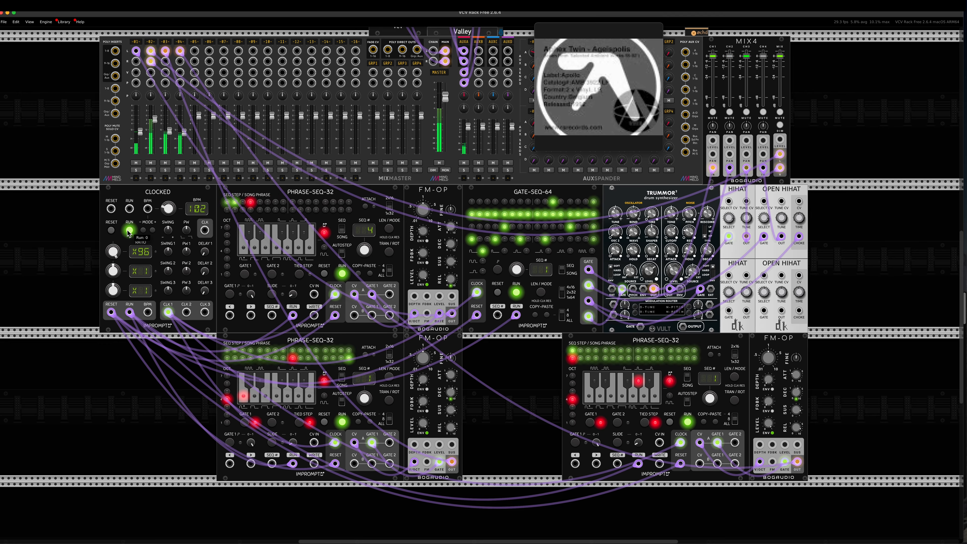
click(129, 230)
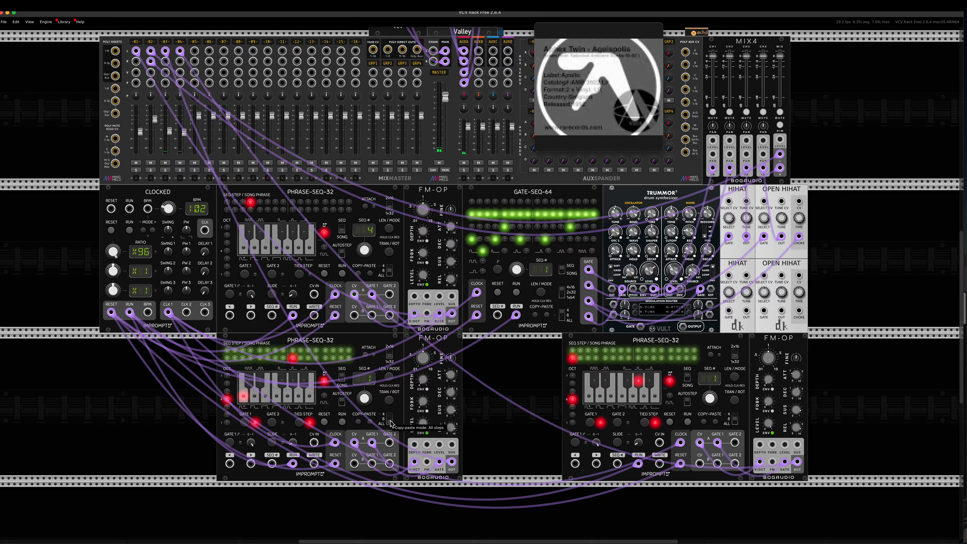
Step: Copy all steps of sequence 1 into sequence 2 on the original bottom-row PHRASE-SEQ-32 and lower step 1 by one octave
click(370, 422)
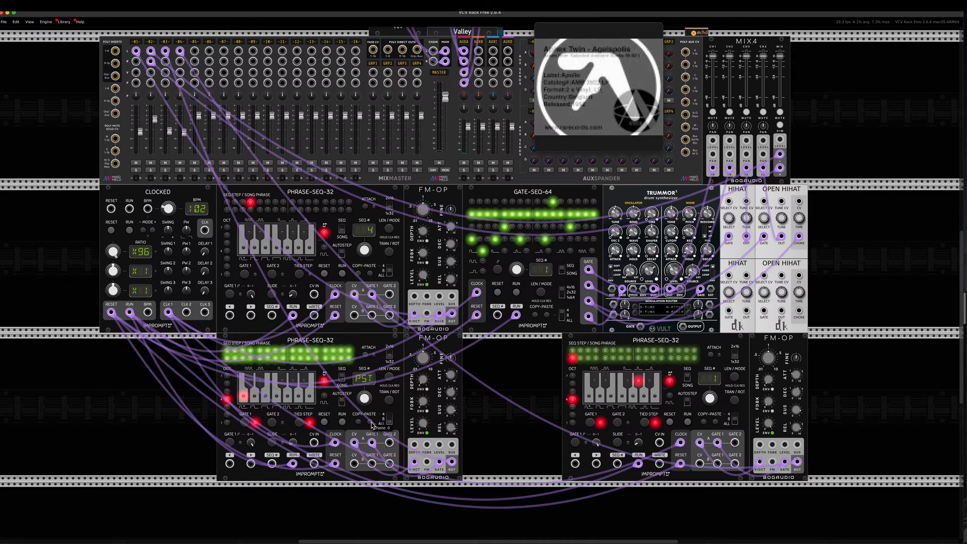
click(228, 351)
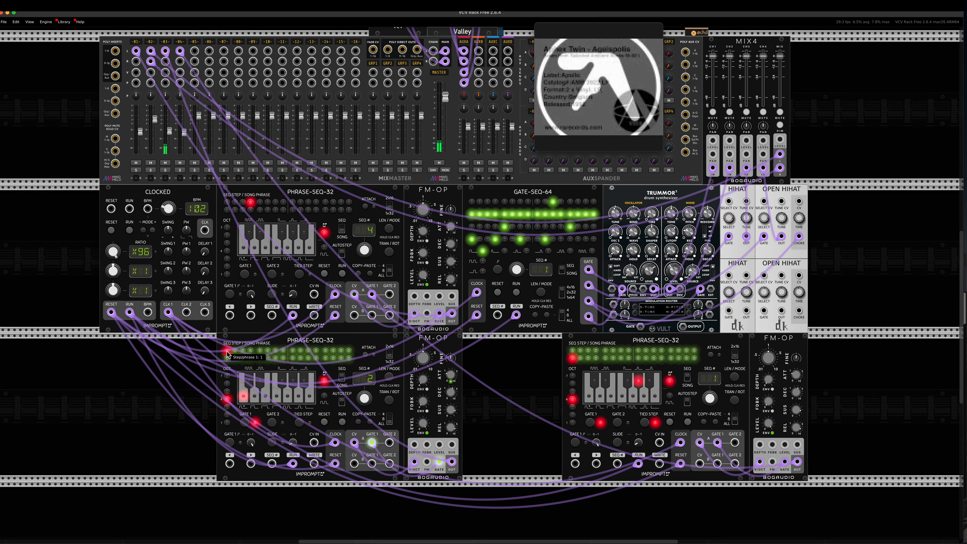
click(599, 144)
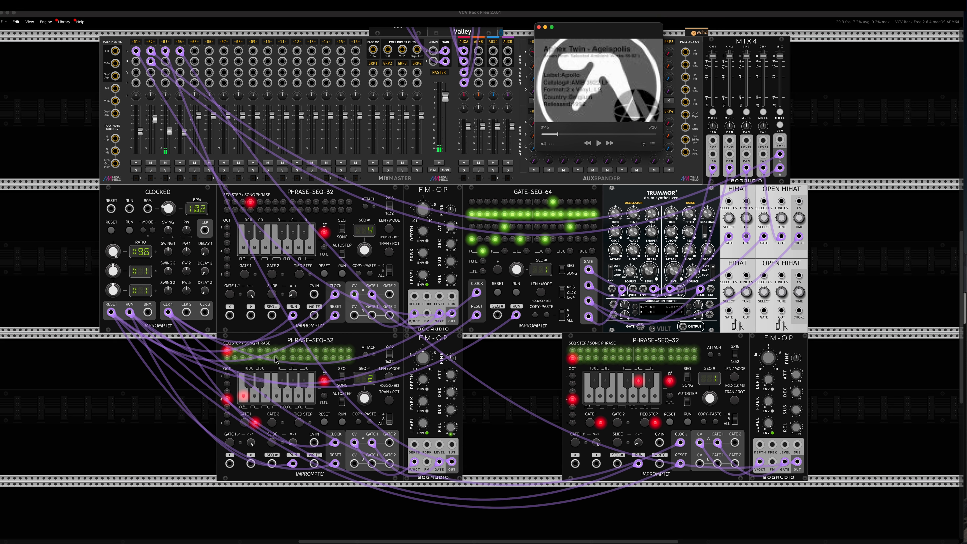
click(245, 396)
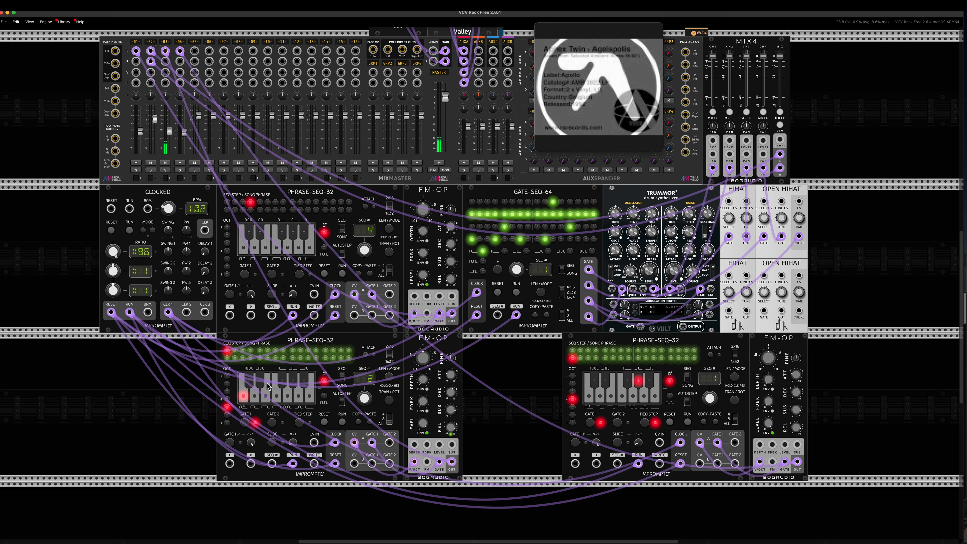
Step: Listen to the Aphex Twin reference track and set step 1 of sequence 2 on the original PHRASE-SEQ-32 to the note E
mouse_move(596, 133)
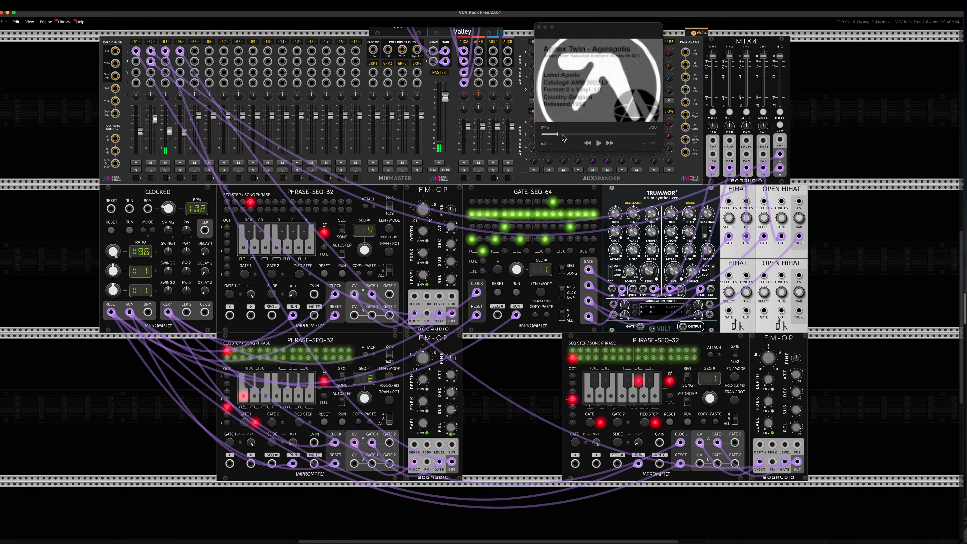
click(555, 138)
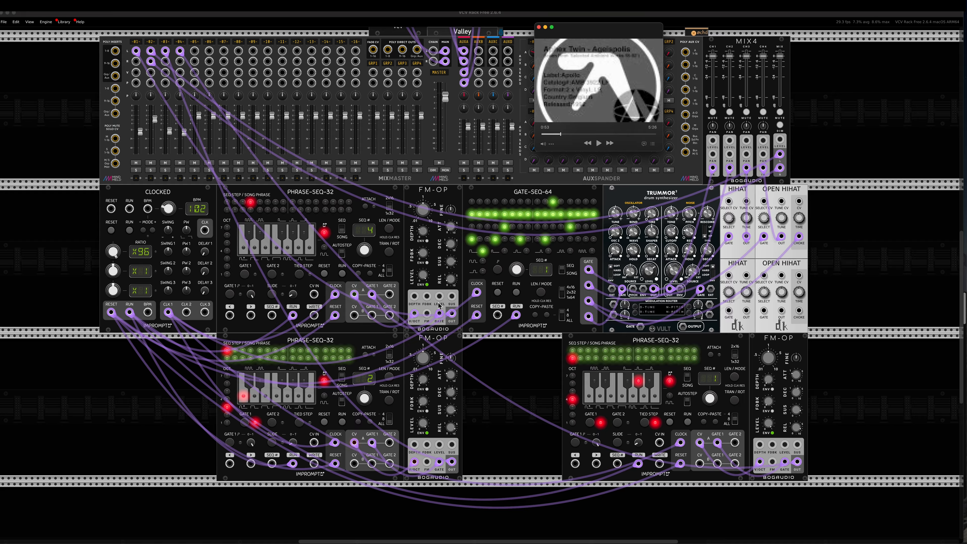
click(227, 351)
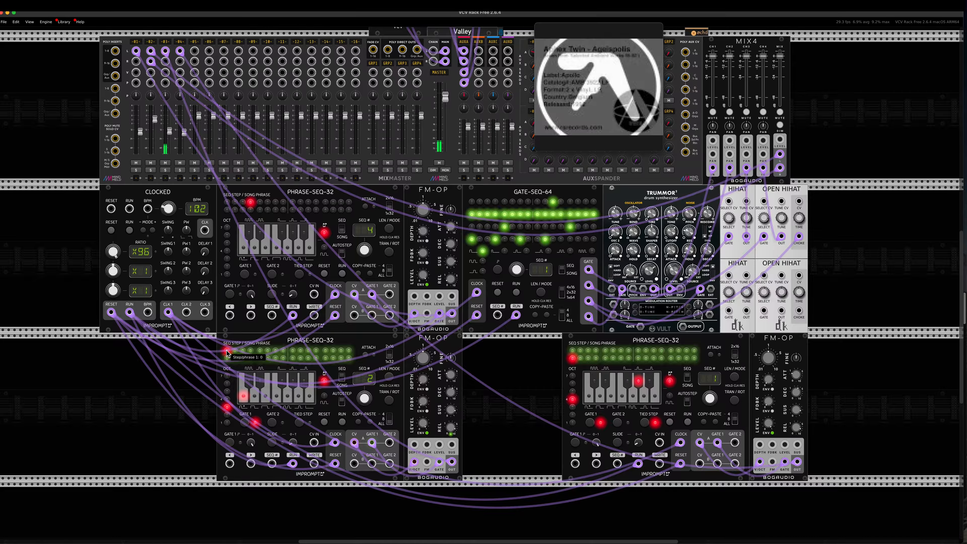
click(228, 351)
click(256, 394)
click(264, 389)
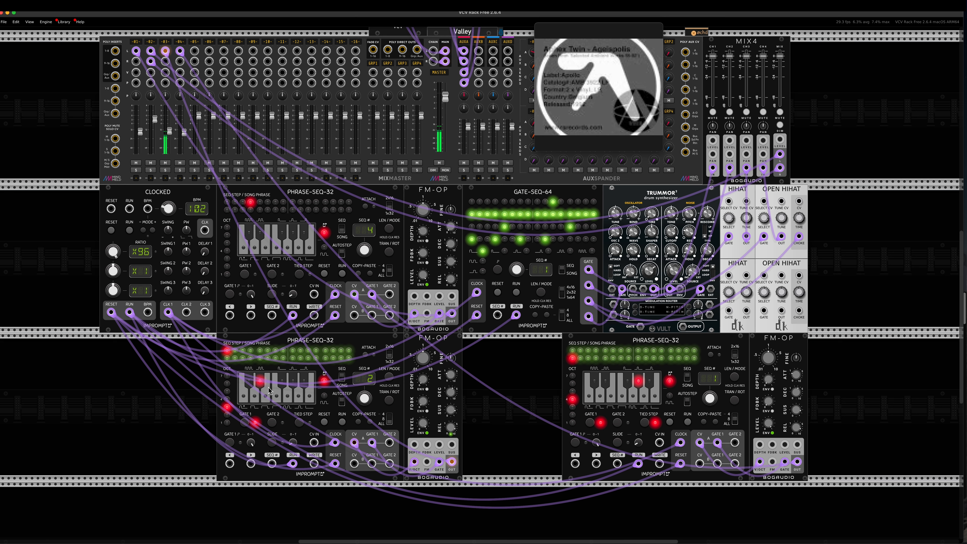
click(269, 392)
click(276, 394)
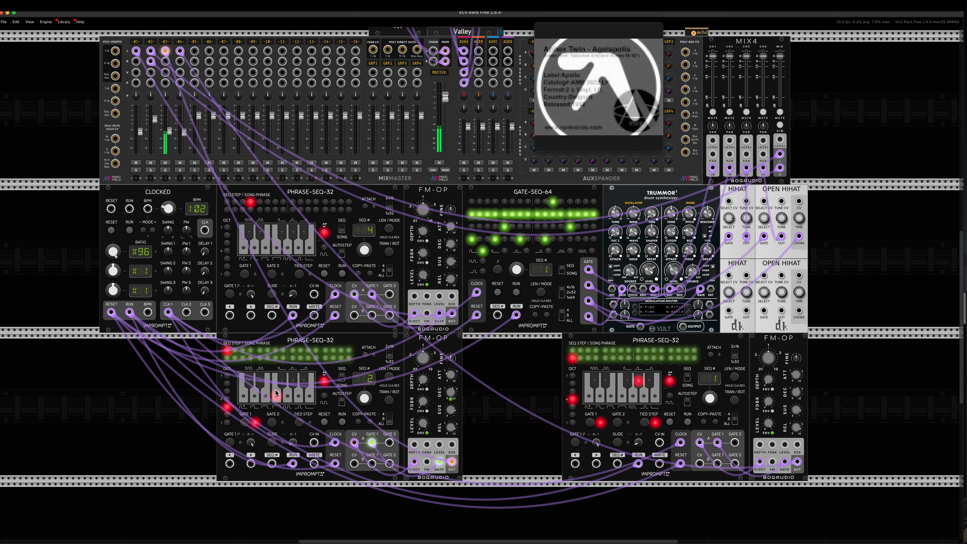
click(267, 395)
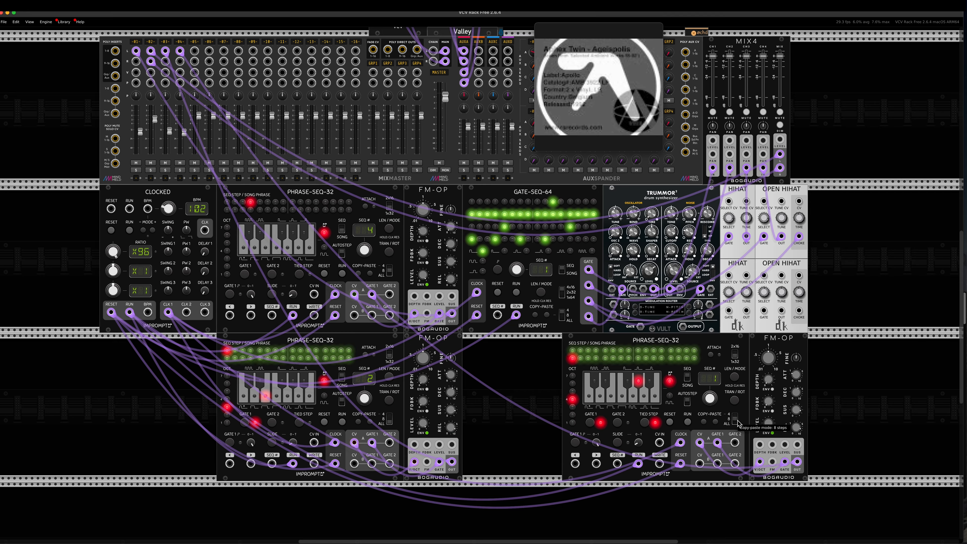
Step: Copy all steps of sequence 1 into sequence 2 on the duplicated PHRASE-SEQ-32 and select step 1
drag(715, 406, 716, 405)
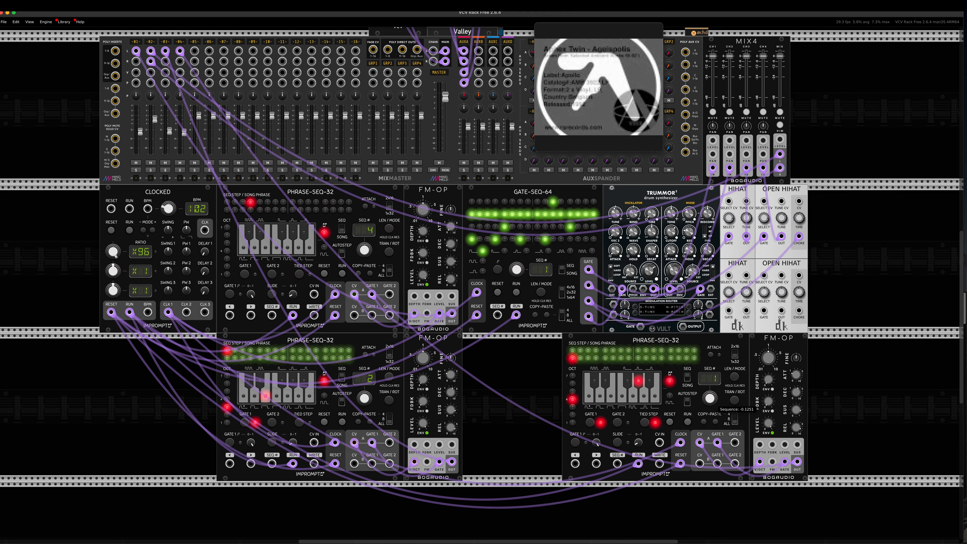
click(573, 353)
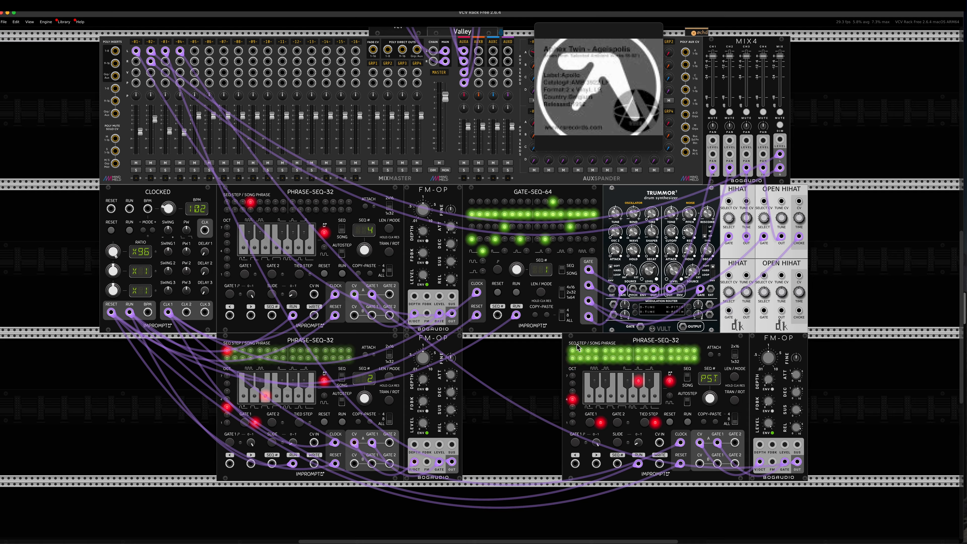
click(573, 351)
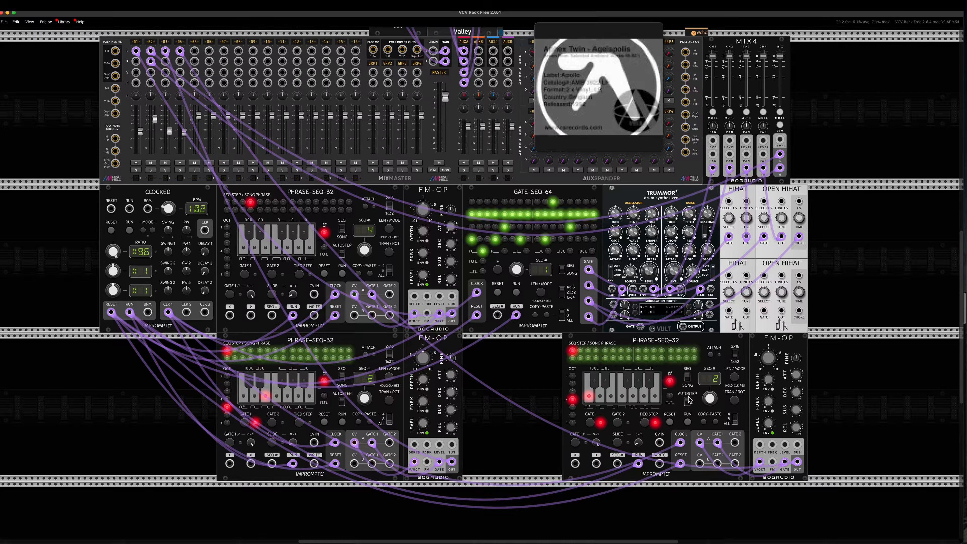
Step: Switch the duplicated bottom-row PHRASE-SEQ-32 to sequence 1, toggle the step's tie and set its note to G#
drag(713, 398, 713, 406)
click(645, 423)
click(632, 393)
click(638, 385)
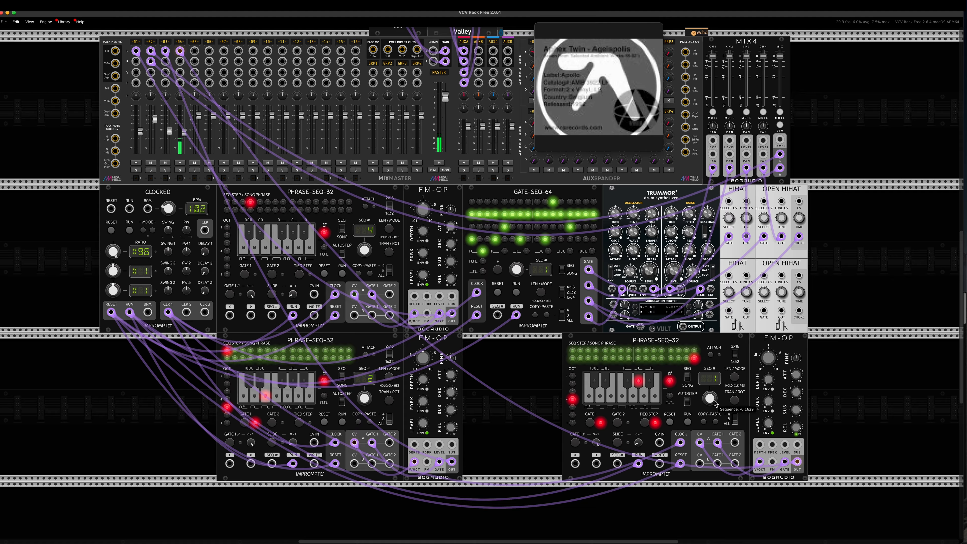
Step: Return the duplicated PHRASE-SEQ-32 to sequence 2 and remove the tie from step 1
drag(710, 402, 709, 392)
click(572, 350)
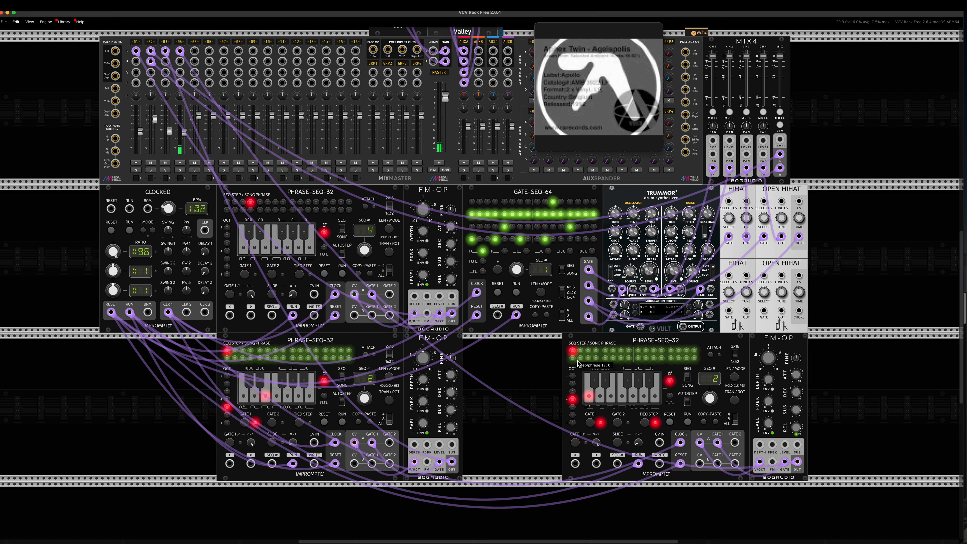
click(644, 422)
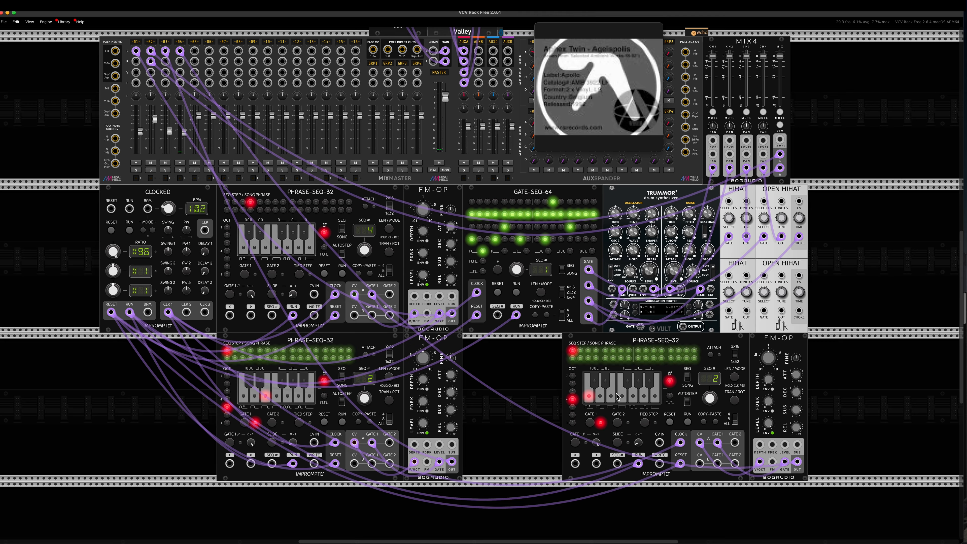
Step: Rewind the reference track to about 0:46 and set step 1 of sequence 2 on the duplicated PHRASE-SEQ-32 to the note D
mouse_move(662, 130)
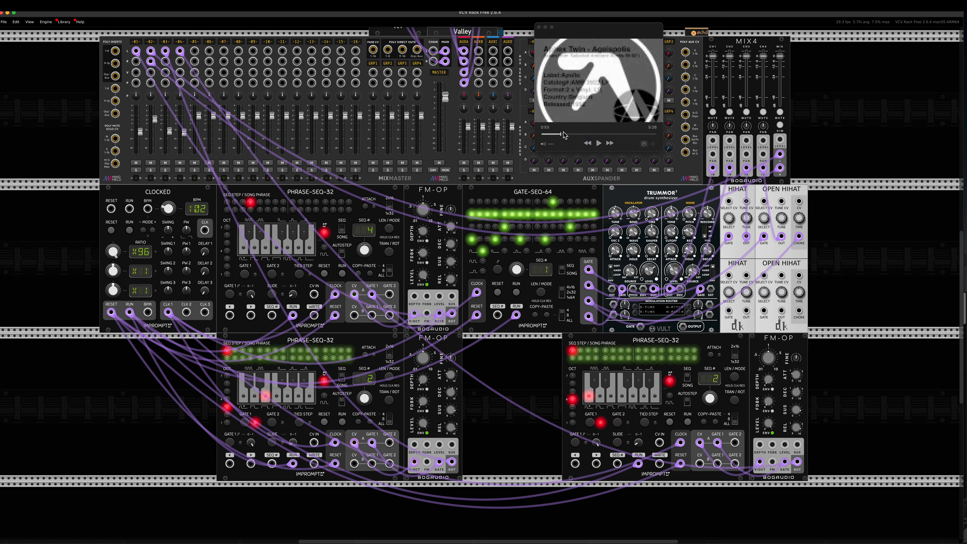
drag(560, 135, 559, 135)
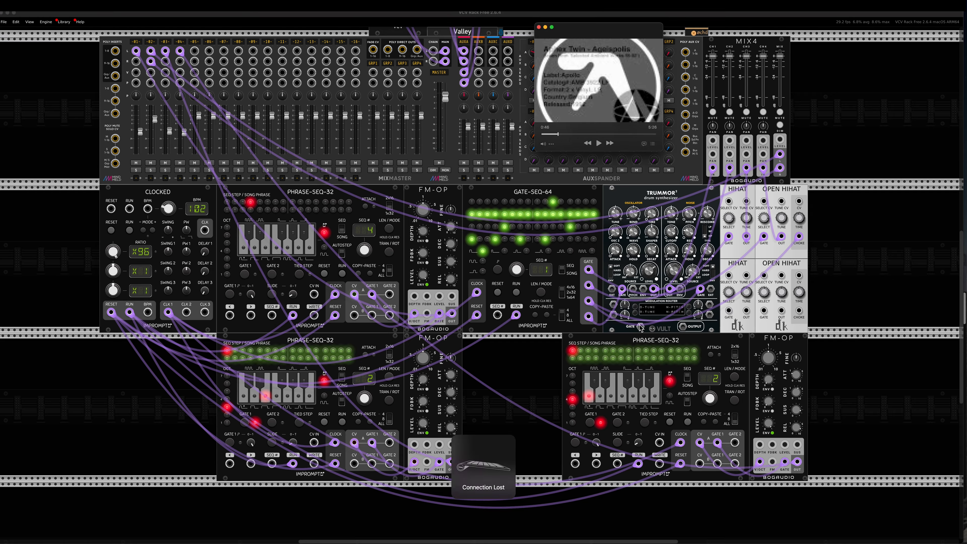
click(575, 353)
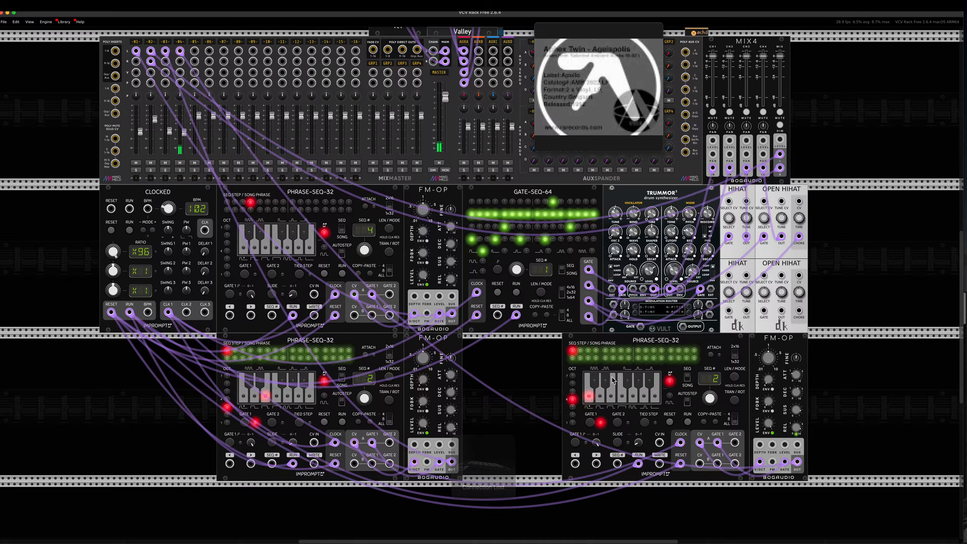
click(605, 398)
click(601, 397)
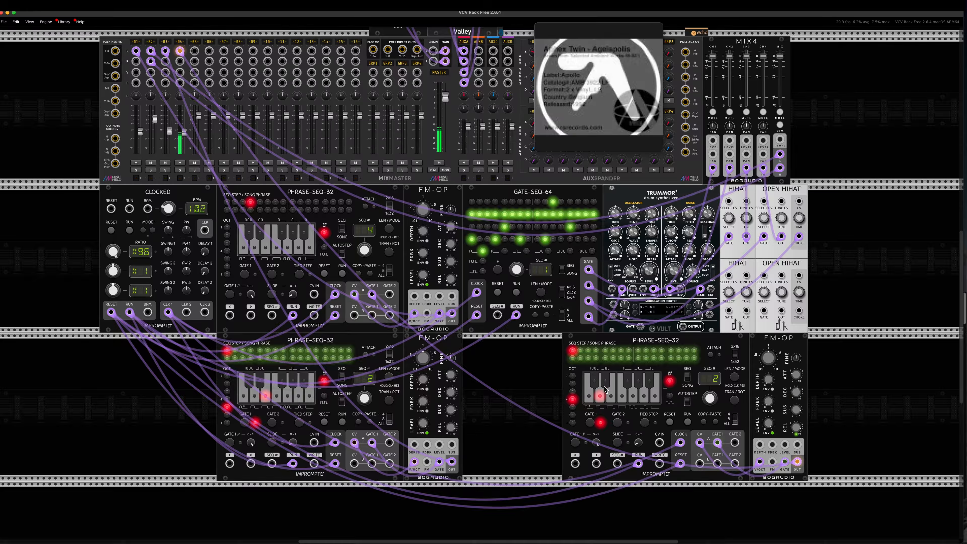
click(604, 382)
click(601, 391)
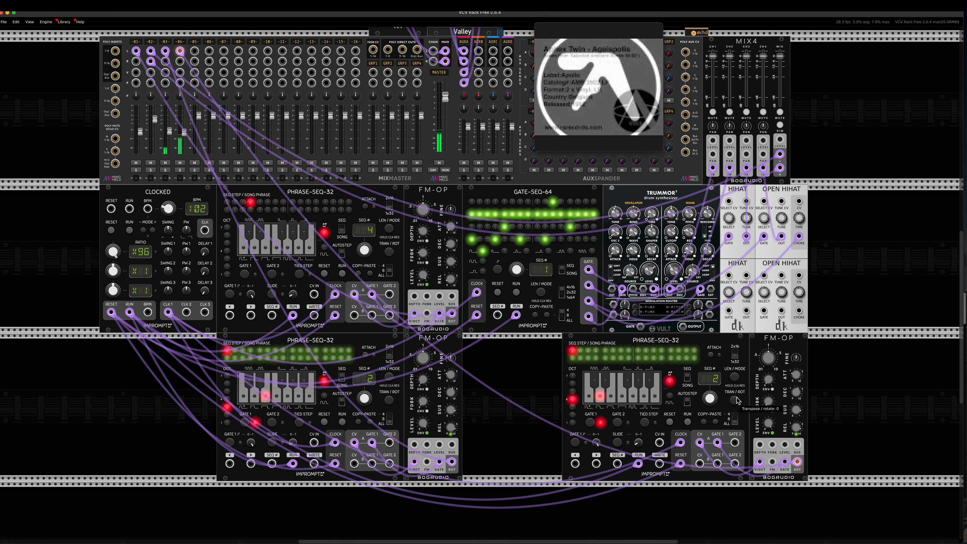
Step: Put both bottom-row PHRASE-SEQ-32s in song mode, giving the duplicate a song length of 2 with sequence 2 as phrase 2
click(687, 378)
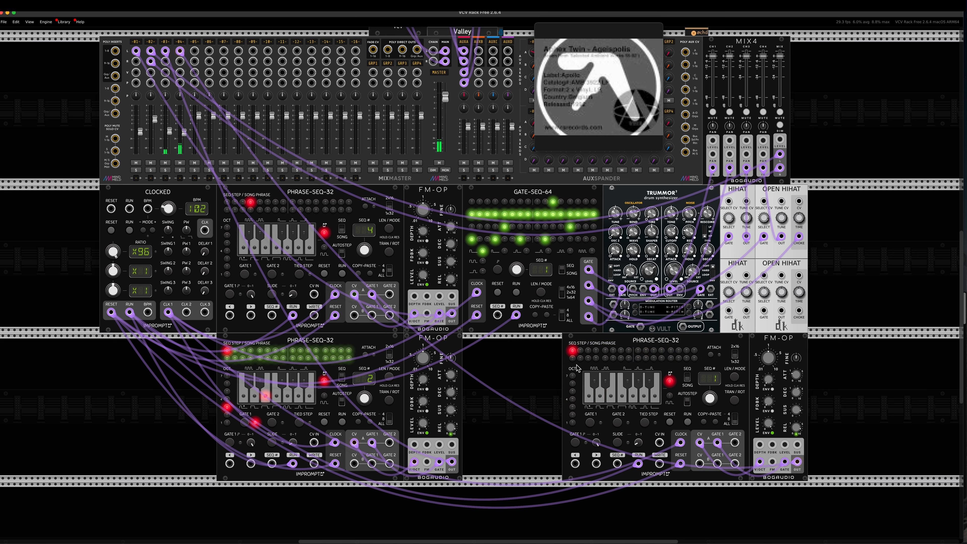
click(580, 353)
click(734, 377)
click(342, 379)
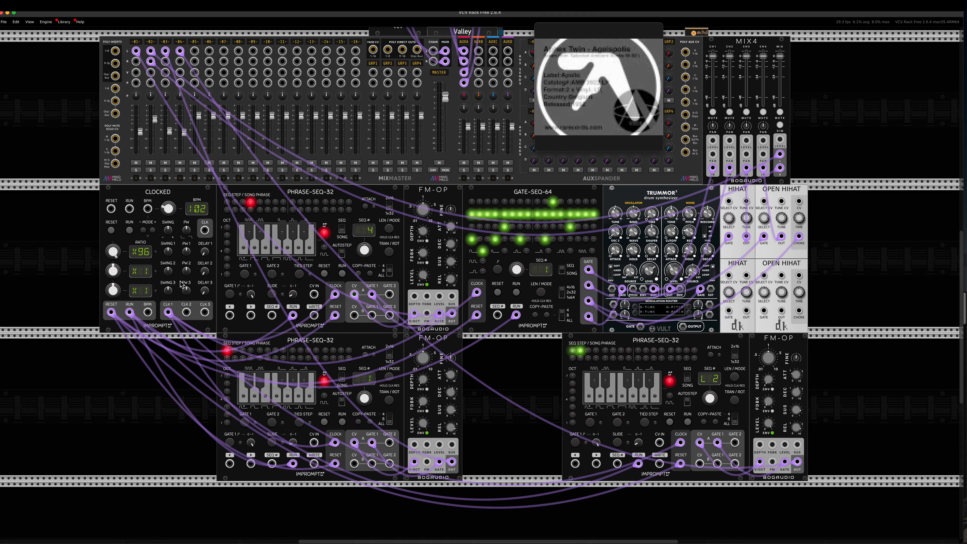
Step: Run the clock to audition the patch and move the reference track player clear of the mixer modules
click(130, 231)
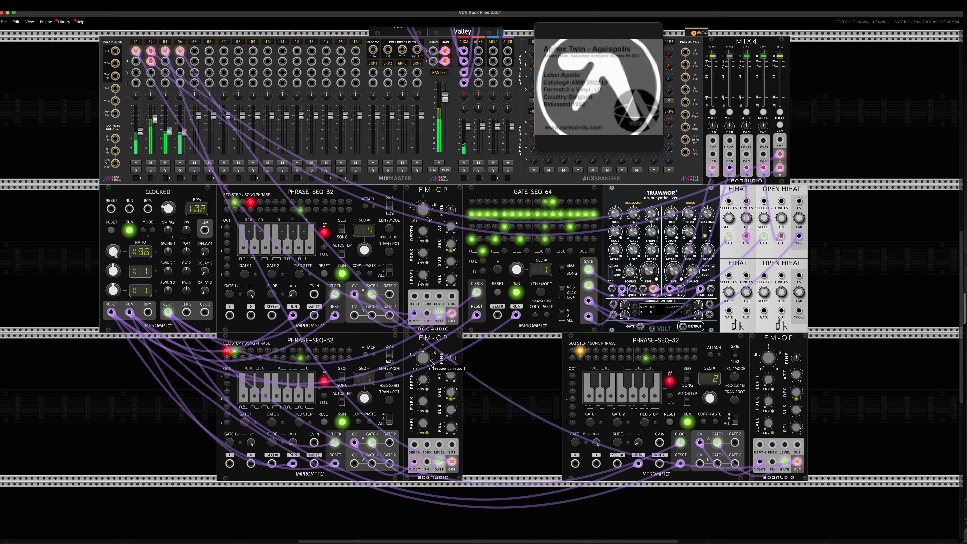
drag(607, 50, 897, 55)
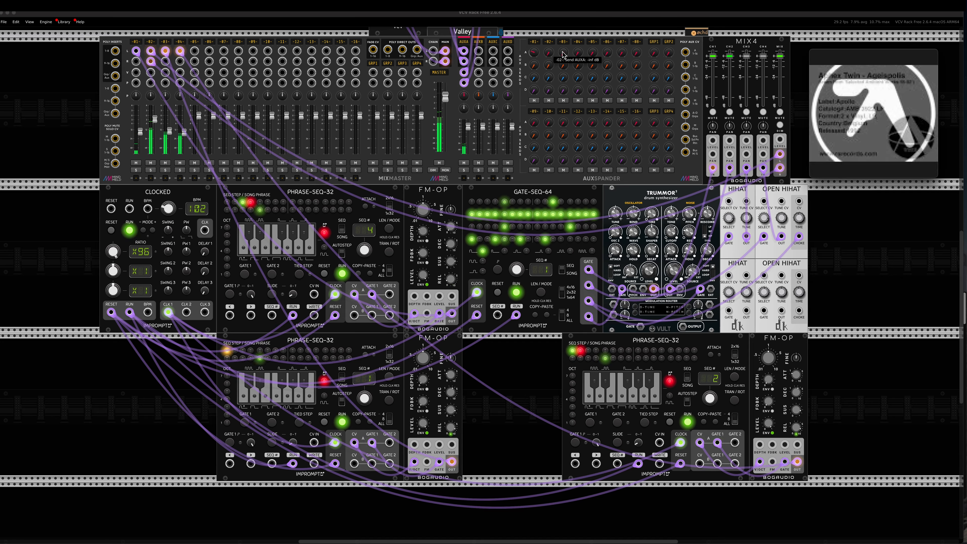
click(578, 54)
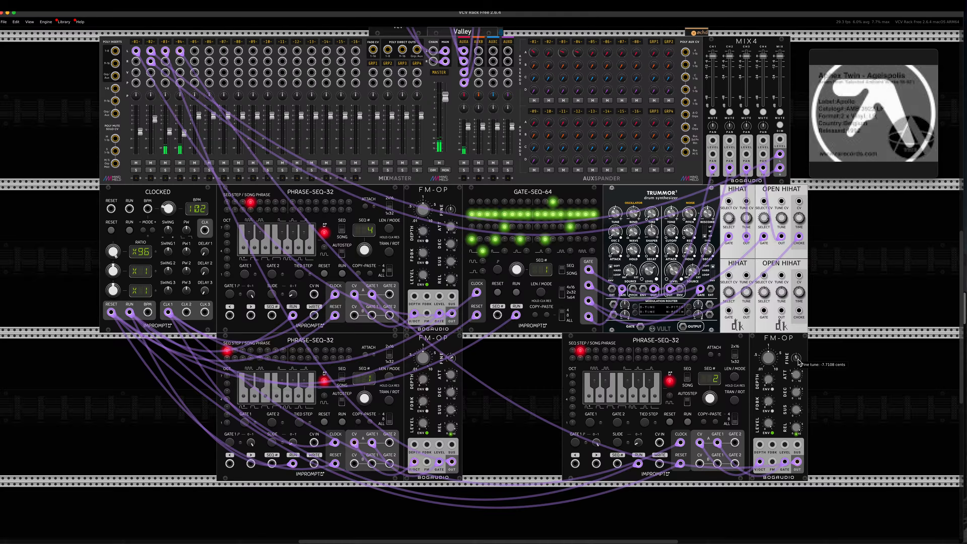
mouse_move(773, 358)
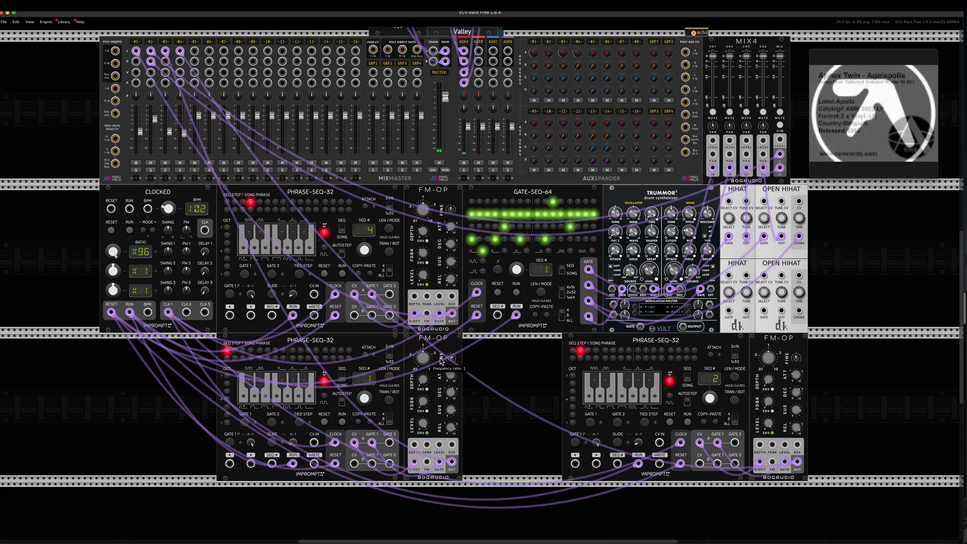
mouse_move(450, 360)
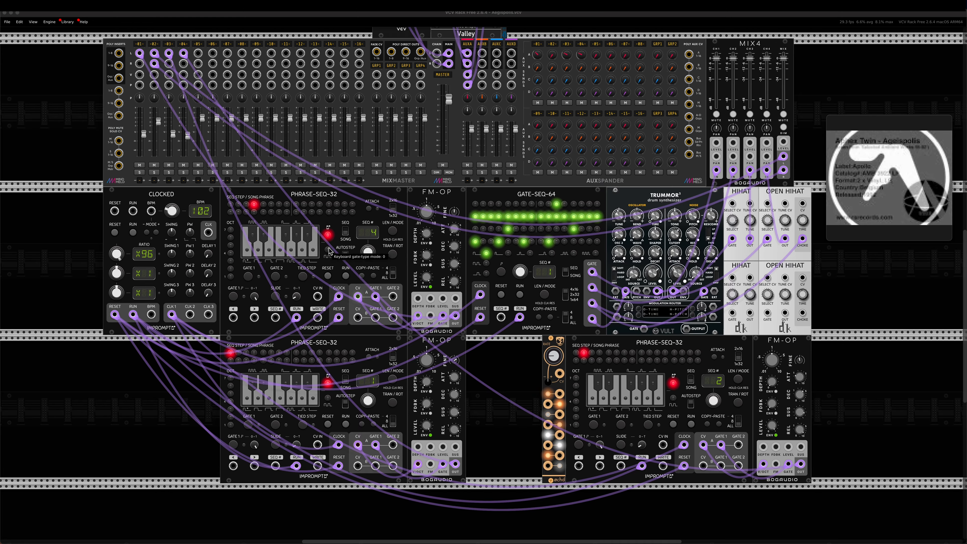
Step: Put the upper PHRASE-SEQ-32 in sequence mode and set the length of sequence 4 to 32 steps
click(347, 233)
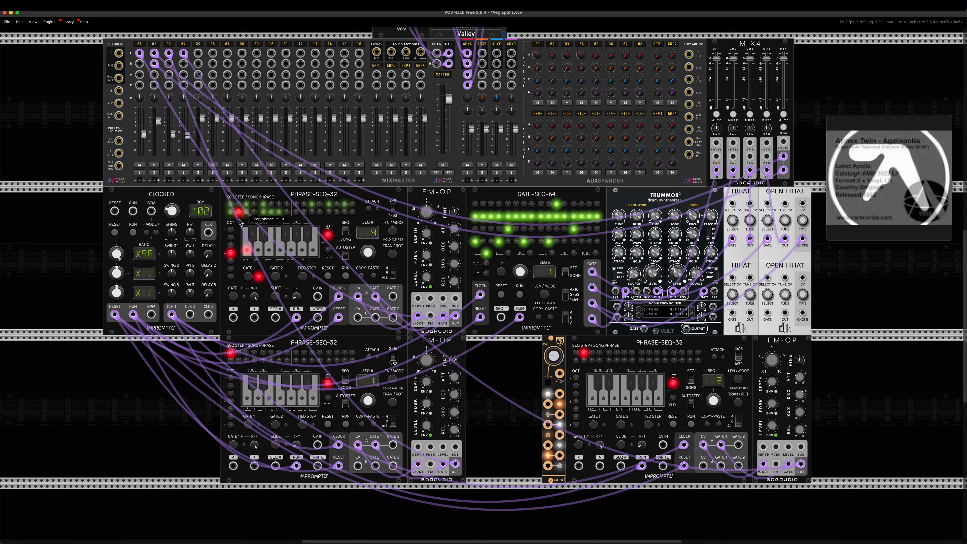
click(392, 231)
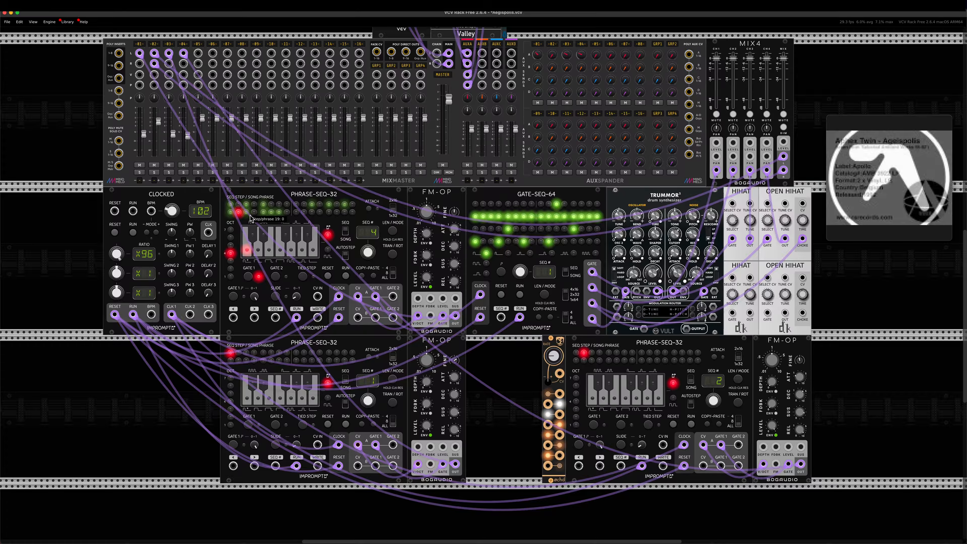
click(392, 231)
click(353, 215)
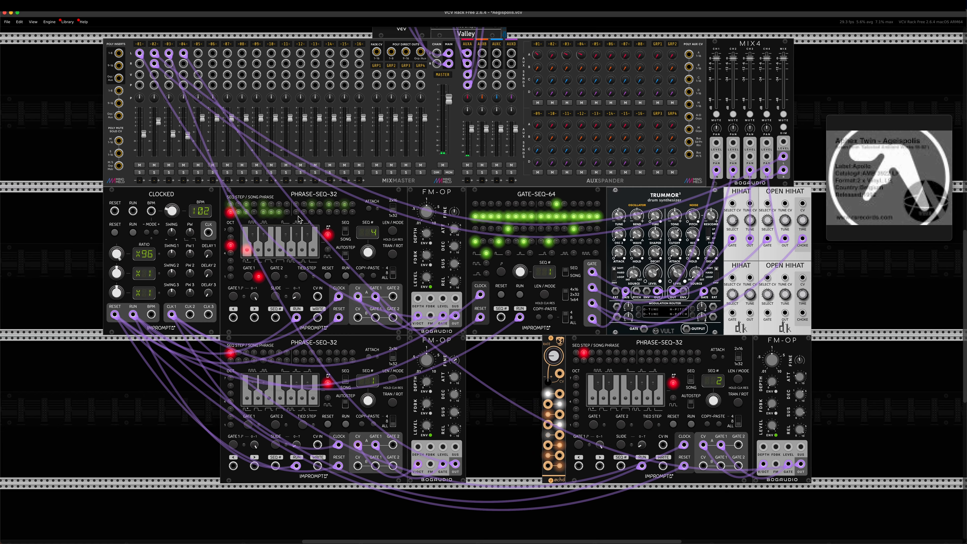
Step: Paste the copied eight-step block into steps 25 to 32 and 9 to 16 of sequence 4 on the upper PHRASE-SEQ-32
click(374, 276)
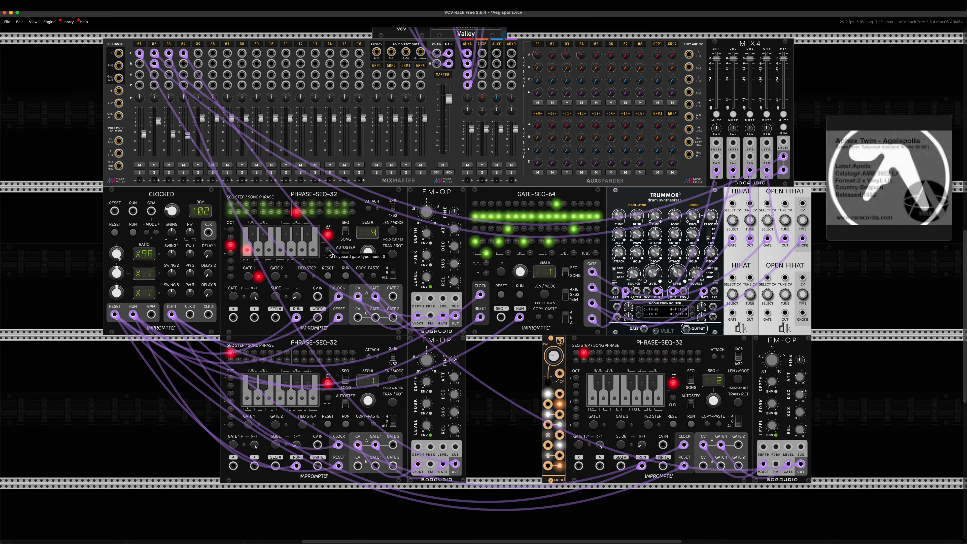
click(297, 206)
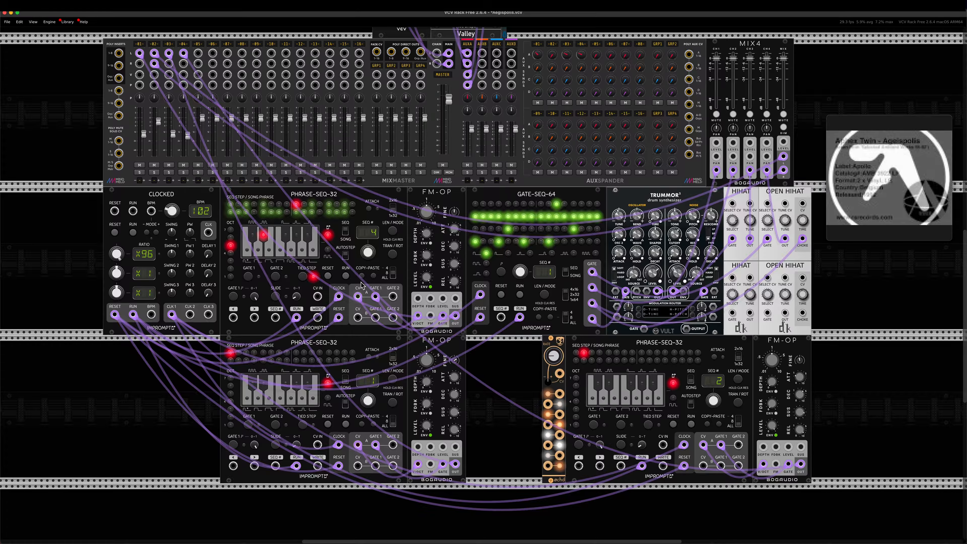
click(231, 213)
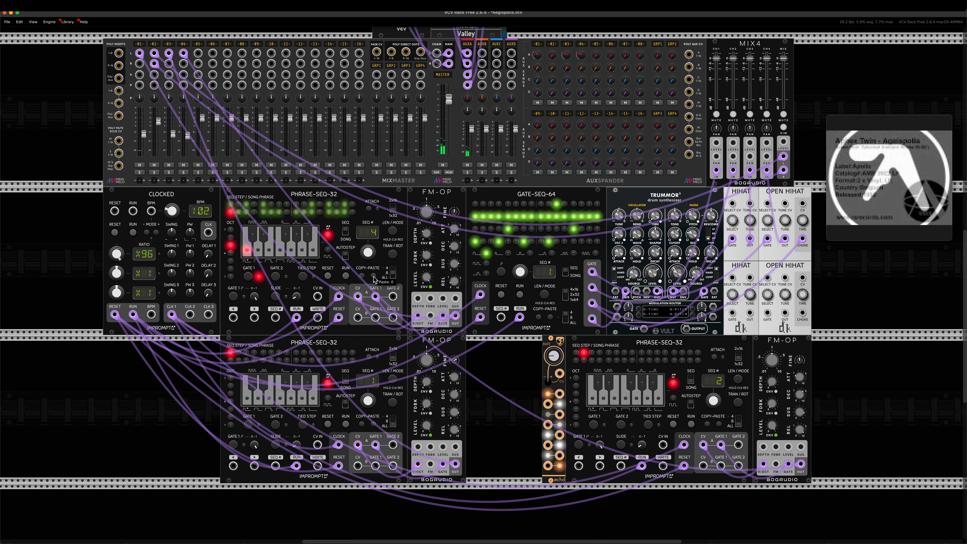
click(232, 207)
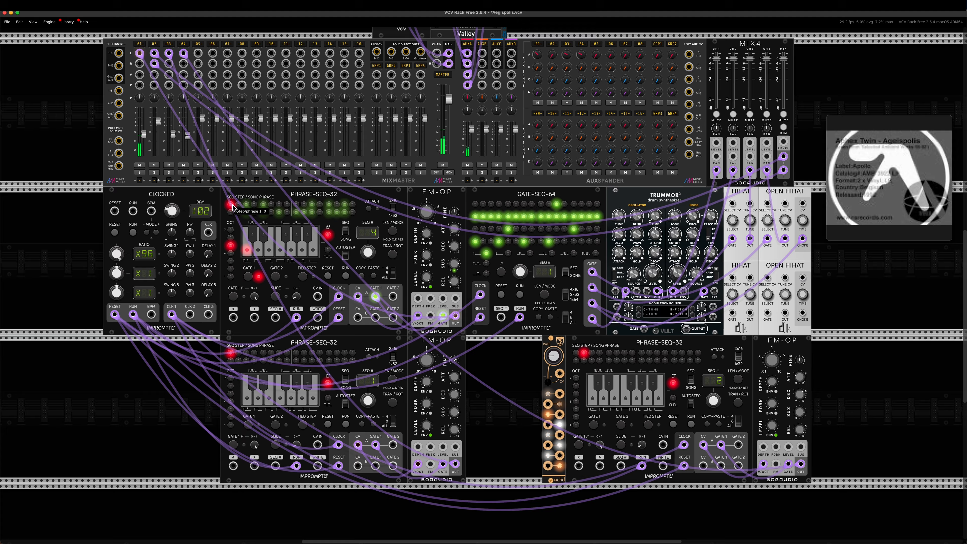
click(294, 208)
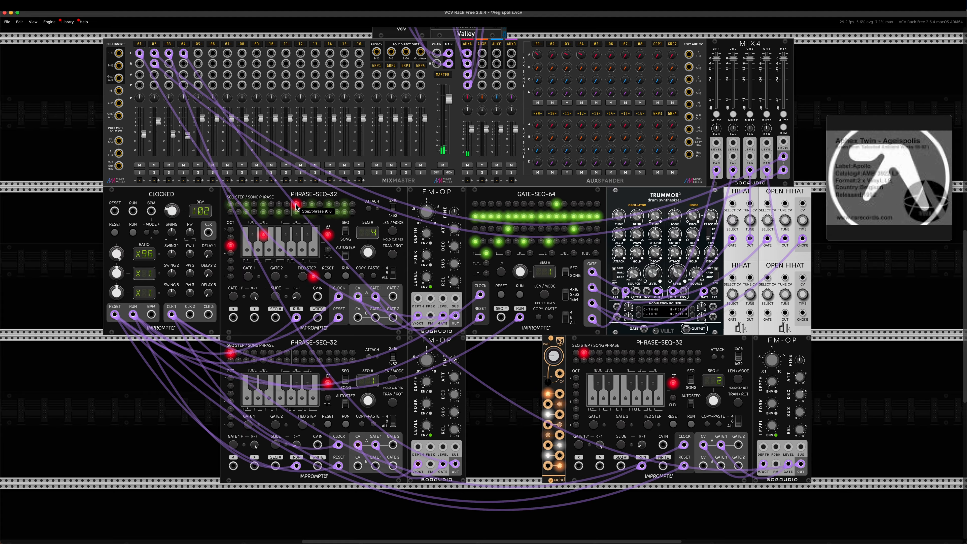
click(375, 276)
click(375, 274)
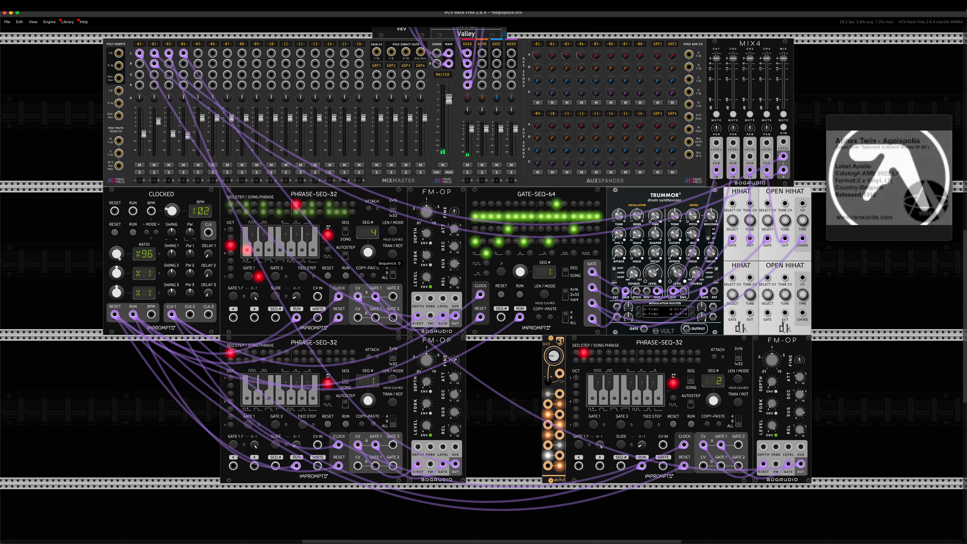
Step: Solo channel 1 on MixMaster and run the clock to audition the upper PHRASE-SEQ-32's part
drag(368, 252, 360, 273)
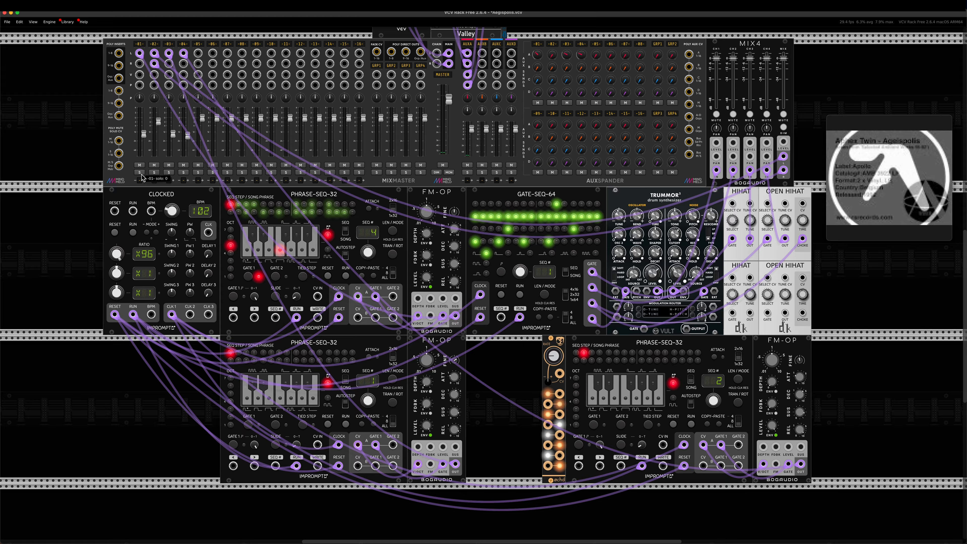
click(133, 233)
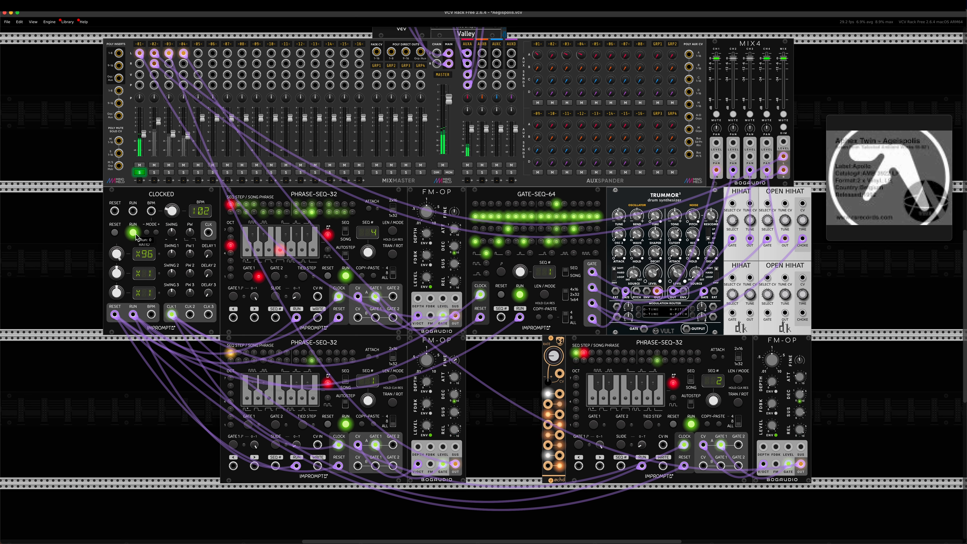
click(135, 233)
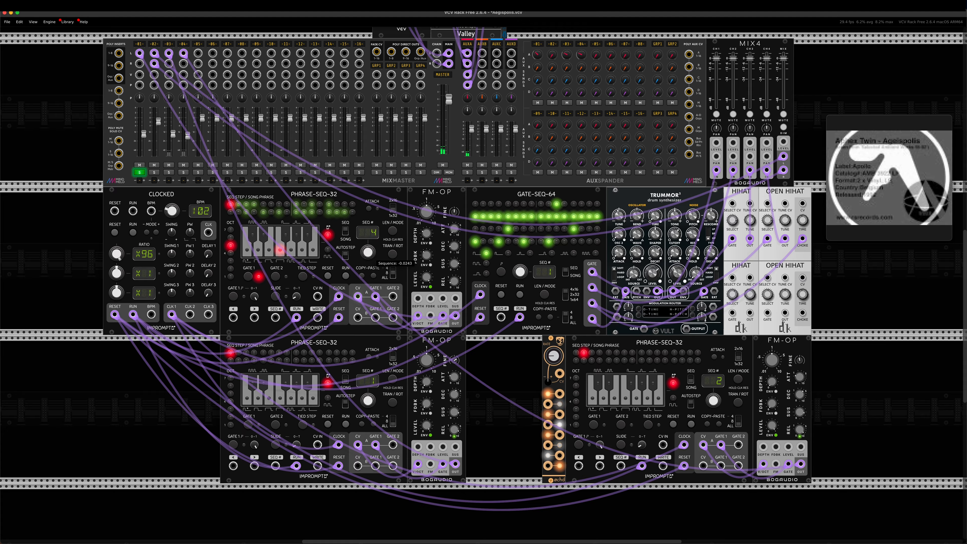
Step: Switch the upper PHRASE-SEQ-32 to sequence 3 and copy an eight-step block from it
drag(368, 252, 368, 255)
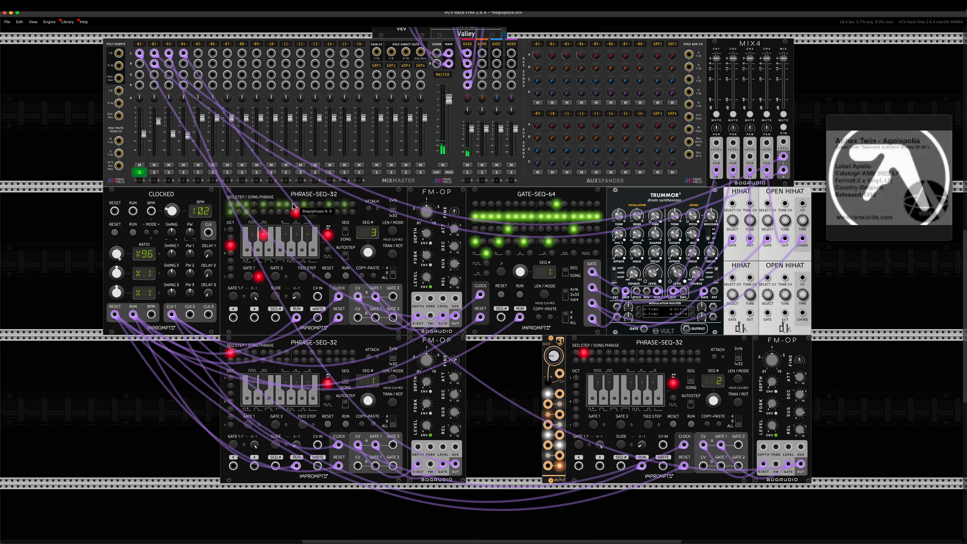
click(362, 276)
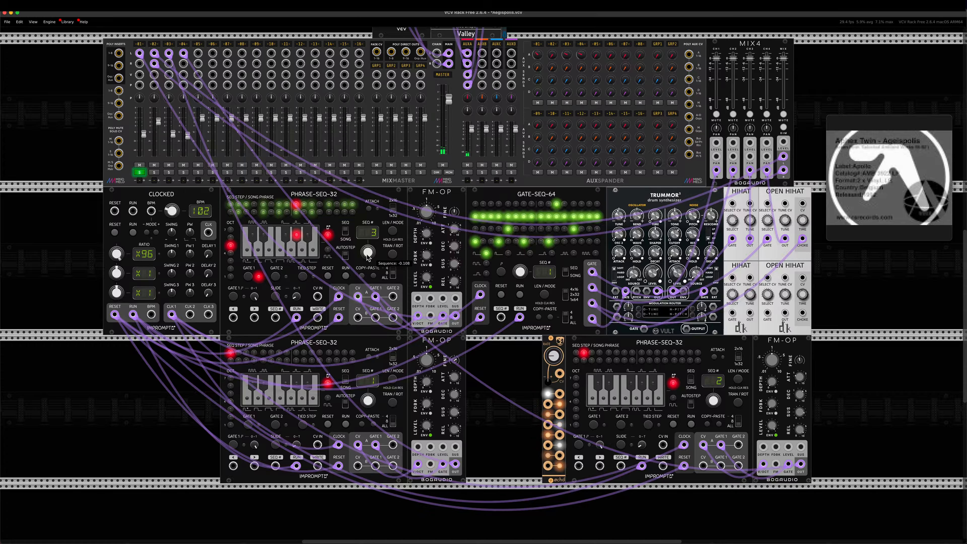
Step: Copy steps 25 to 32 of sequence 2 into steps 1 to 8 of sequence 3 on the upper PHRASE-SEQ-32 and return to sequence 2
drag(367, 251, 367, 259)
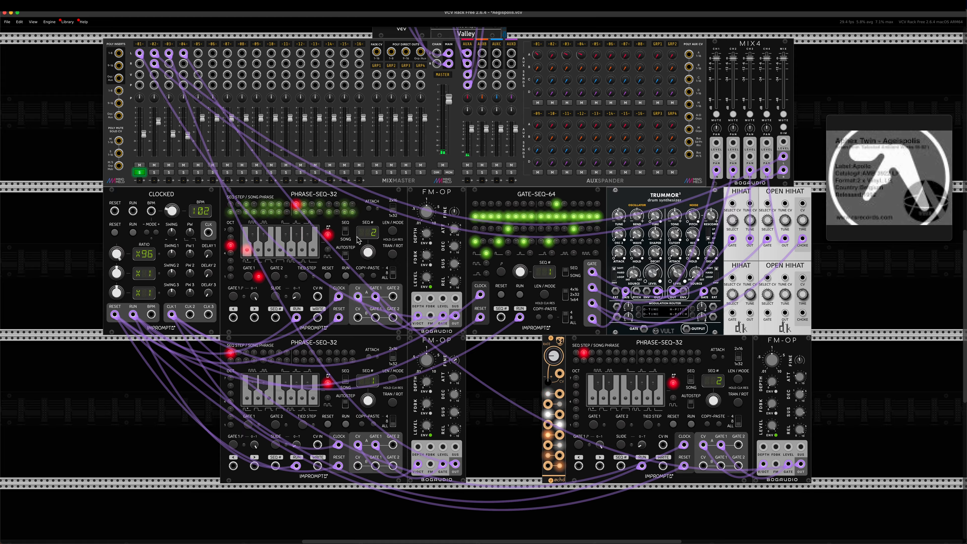
click(296, 212)
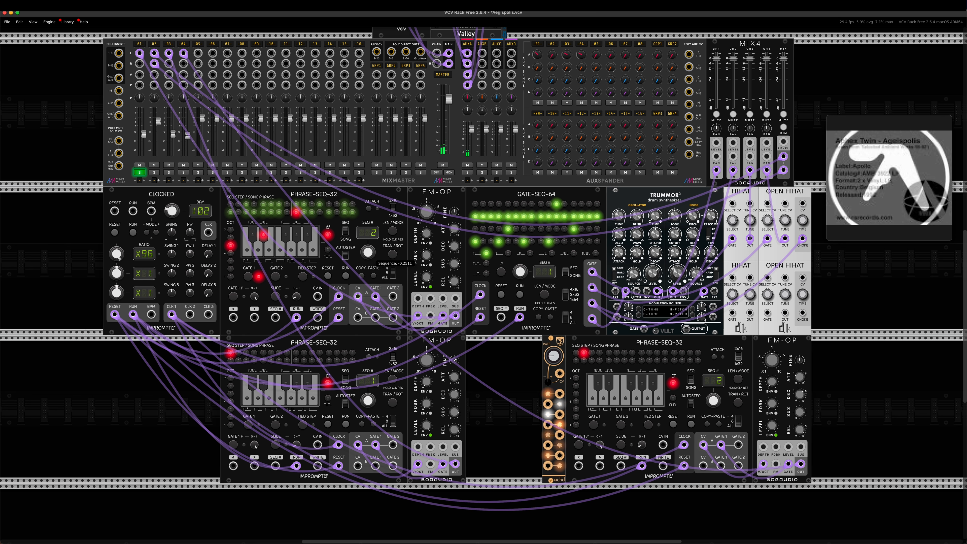
click(362, 276)
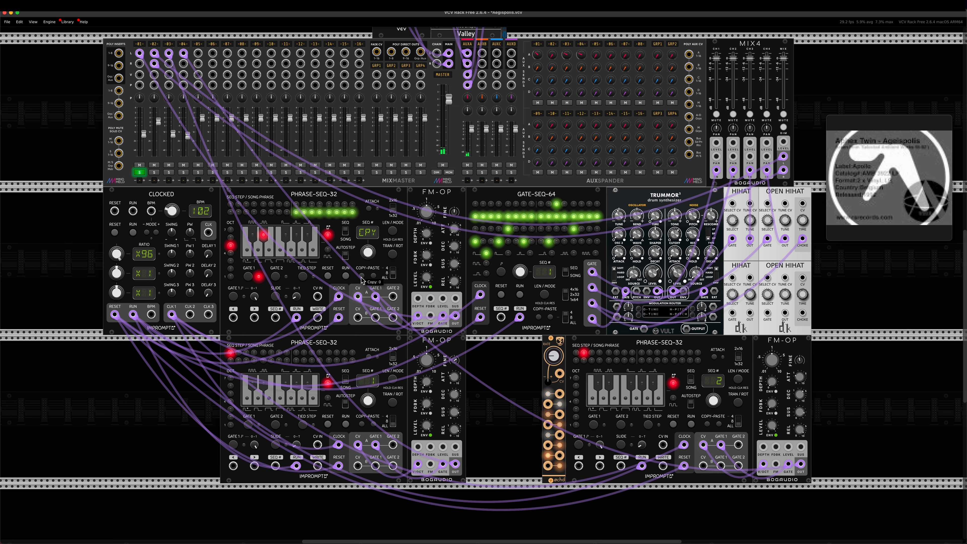
drag(370, 252, 370, 245)
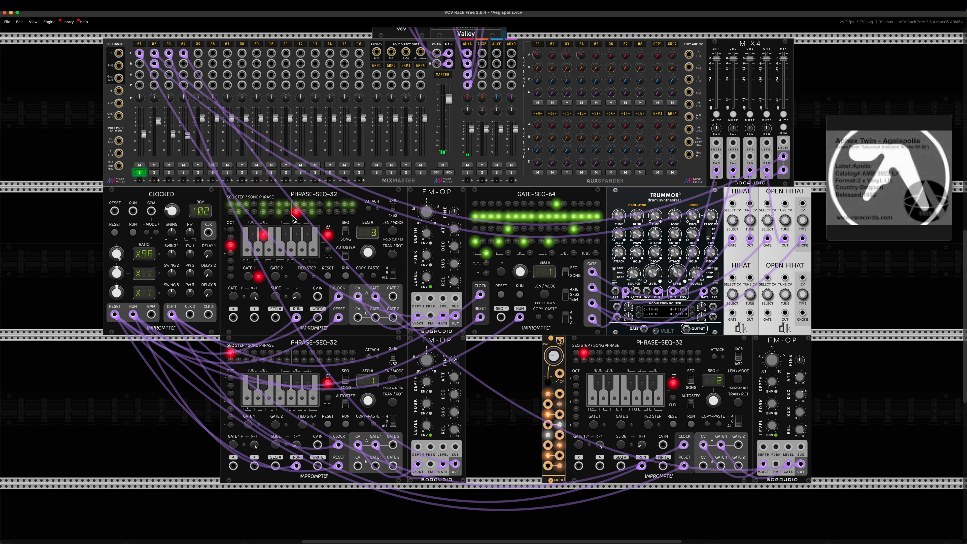
click(230, 204)
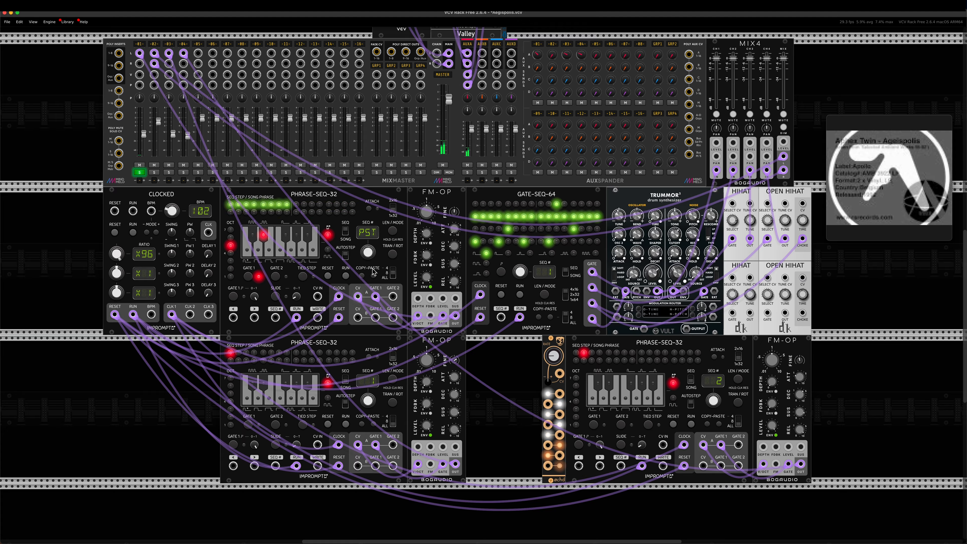
drag(370, 254, 369, 258)
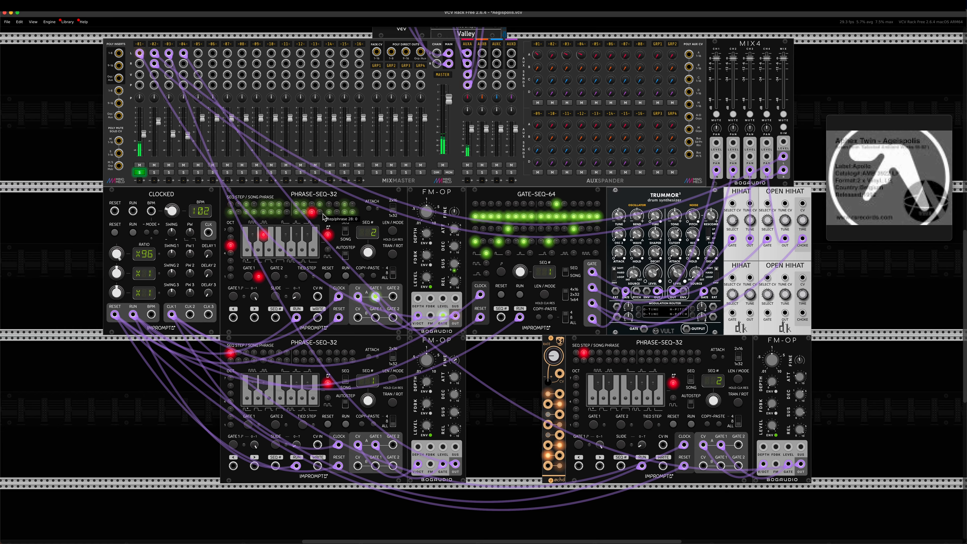
Step: Audition the notes at steps 32, 19, 23 and 27 of sequence 2 on the upper PHRASE-SEQ-32
click(353, 213)
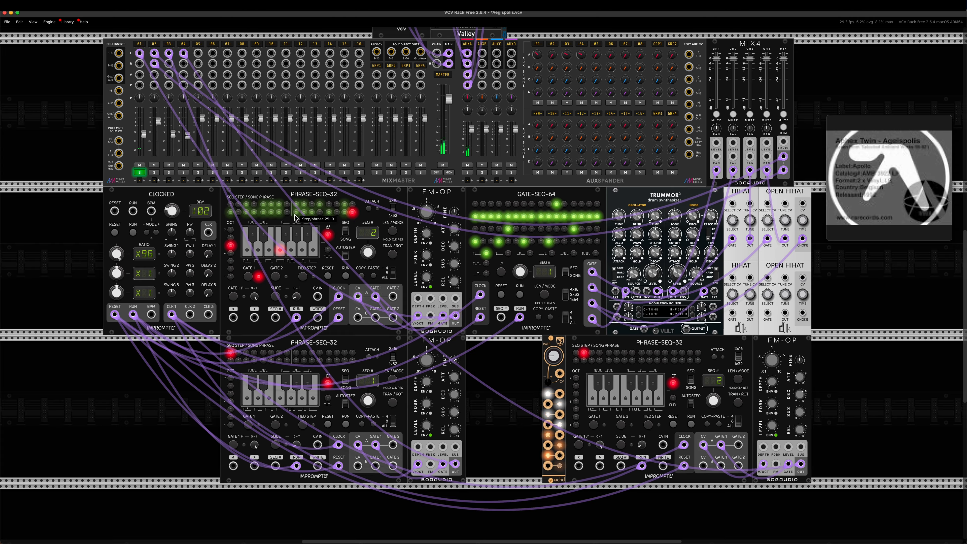
click(246, 212)
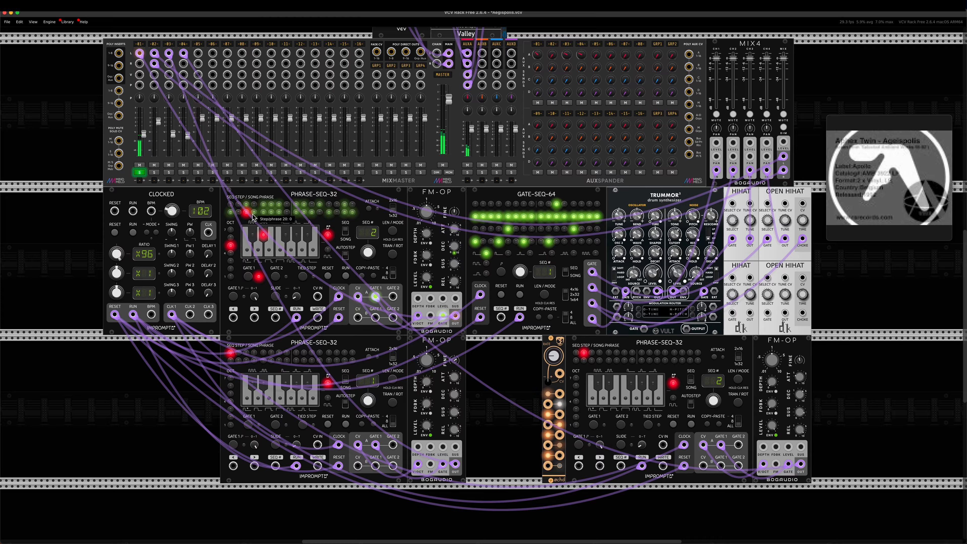
click(282, 214)
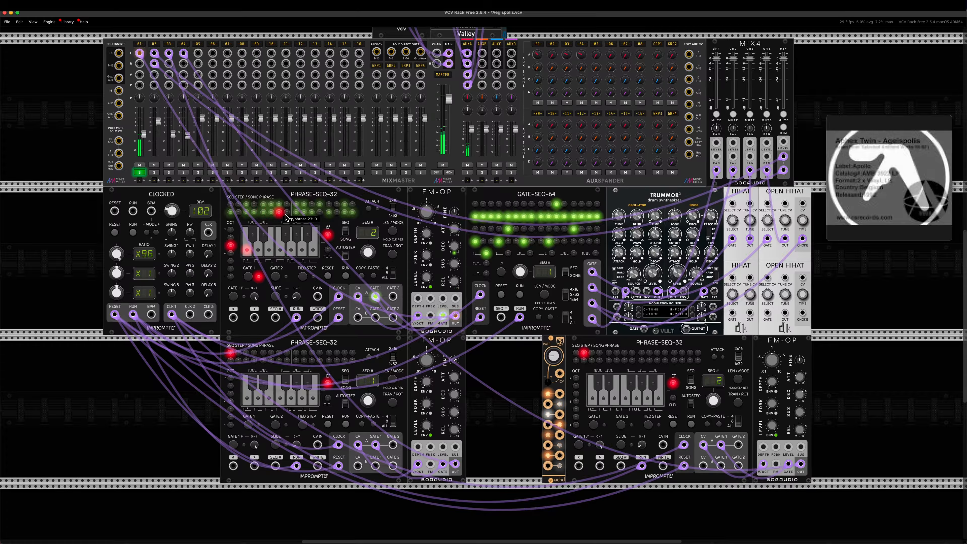
click(312, 212)
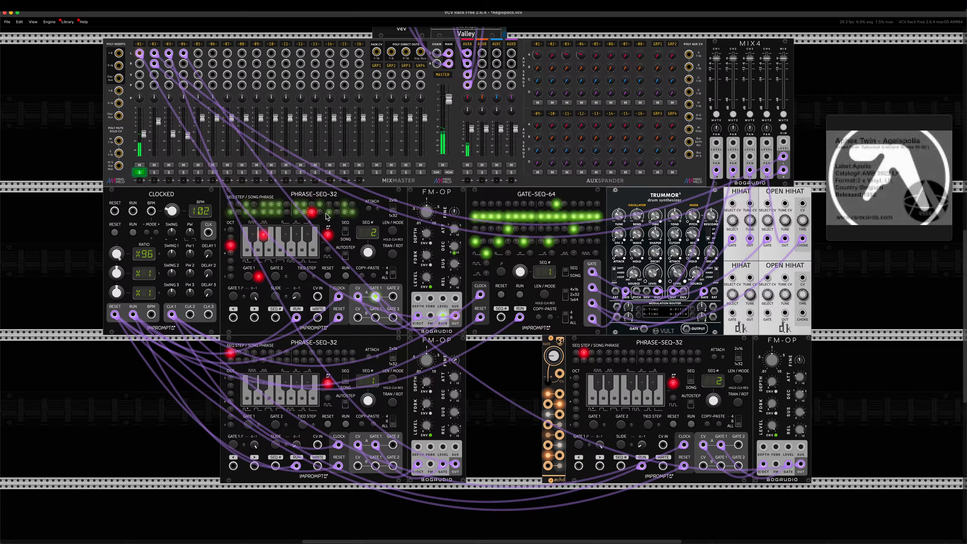
click(345, 212)
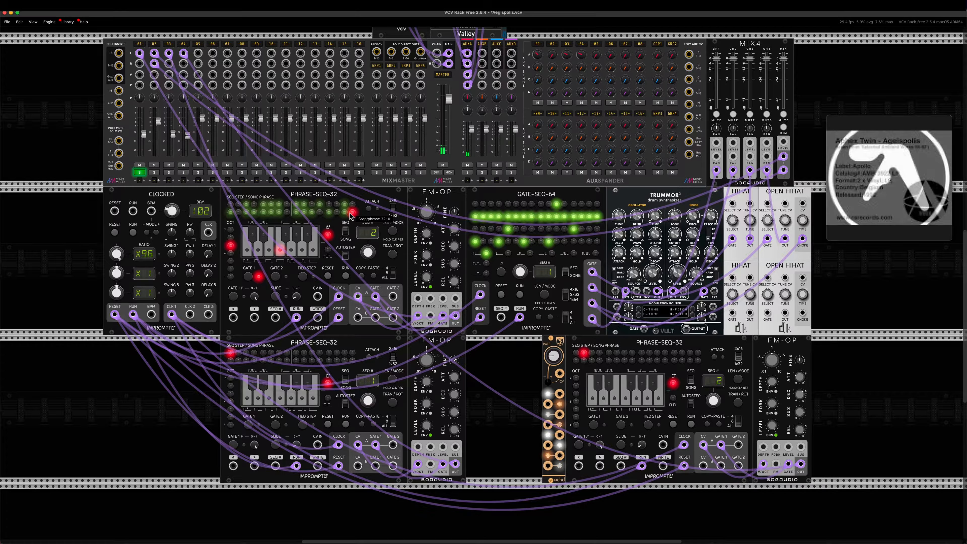
Step: Paste a copied eight-step block into steps 17 to 24 and 25 to 32 of sequence 2 on the upper PHRASE-SEQ-32
click(230, 212)
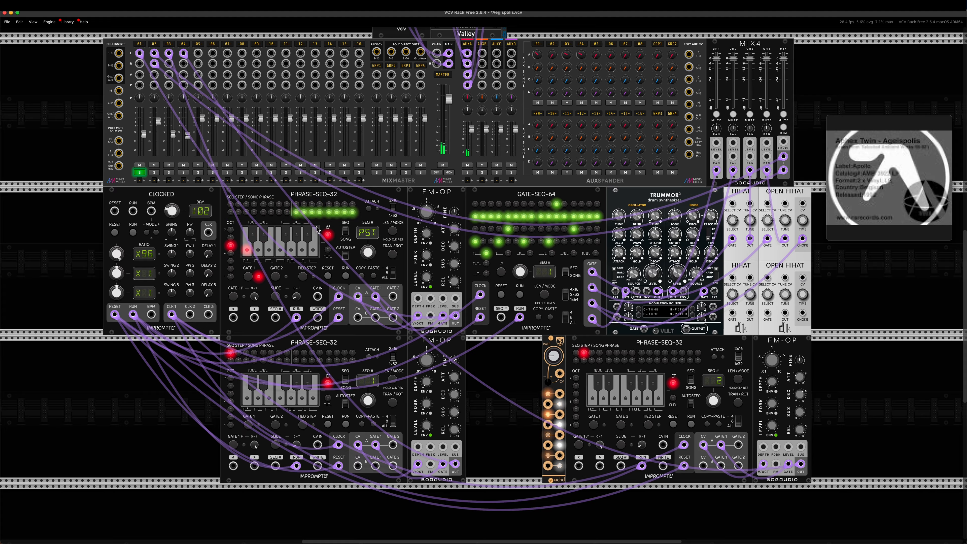
click(296, 205)
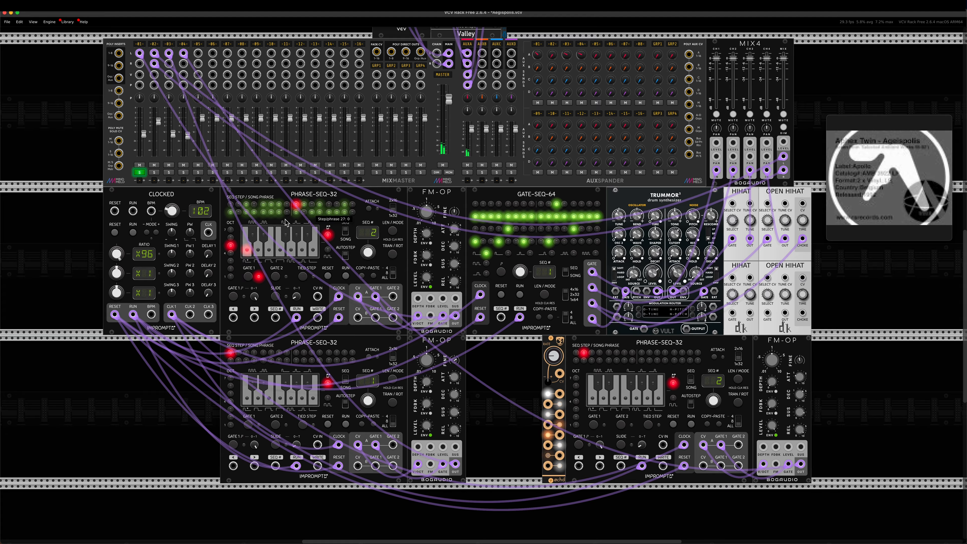
click(230, 214)
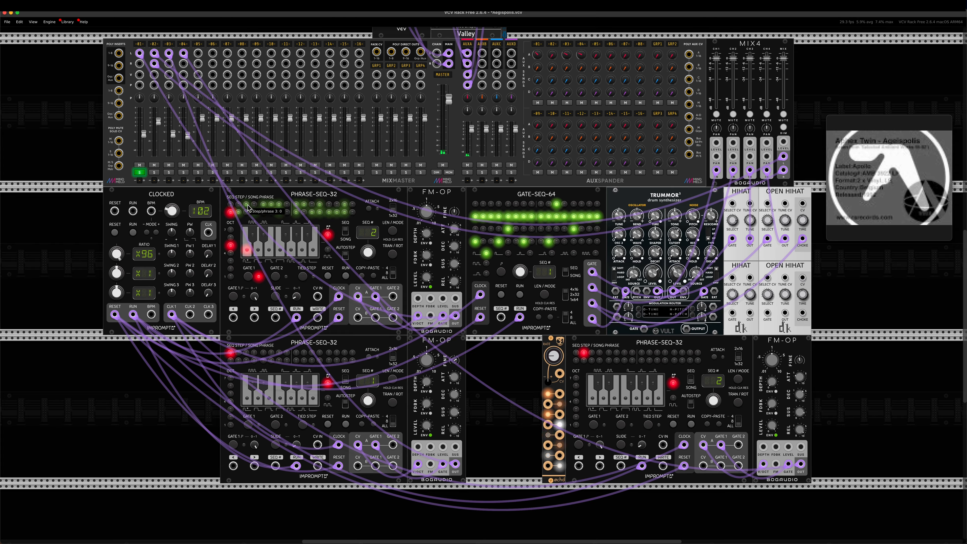
Step: Compare the notes at steps 7, 9 and 23 of sequence 2 on the upper PHRASE-SEQ-32
click(271, 205)
click(275, 205)
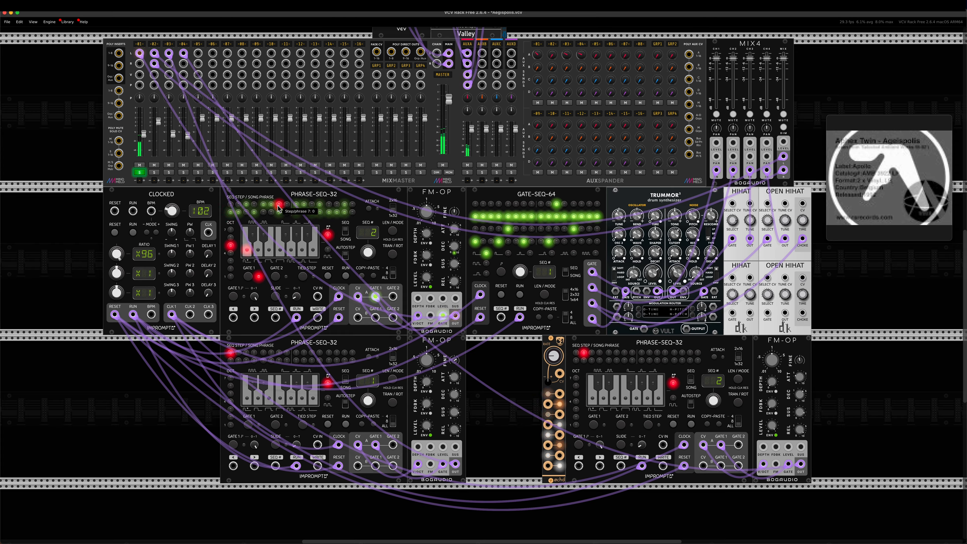
click(297, 205)
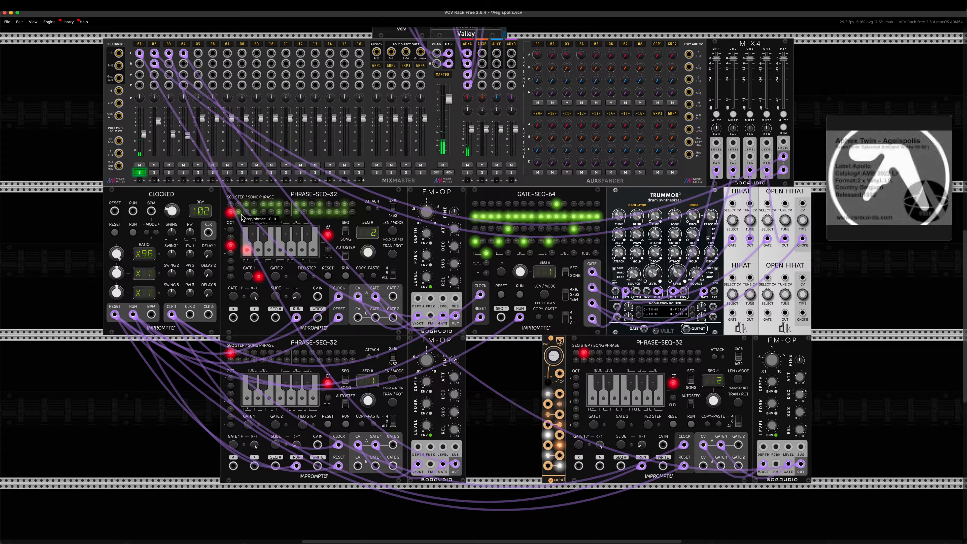
click(254, 212)
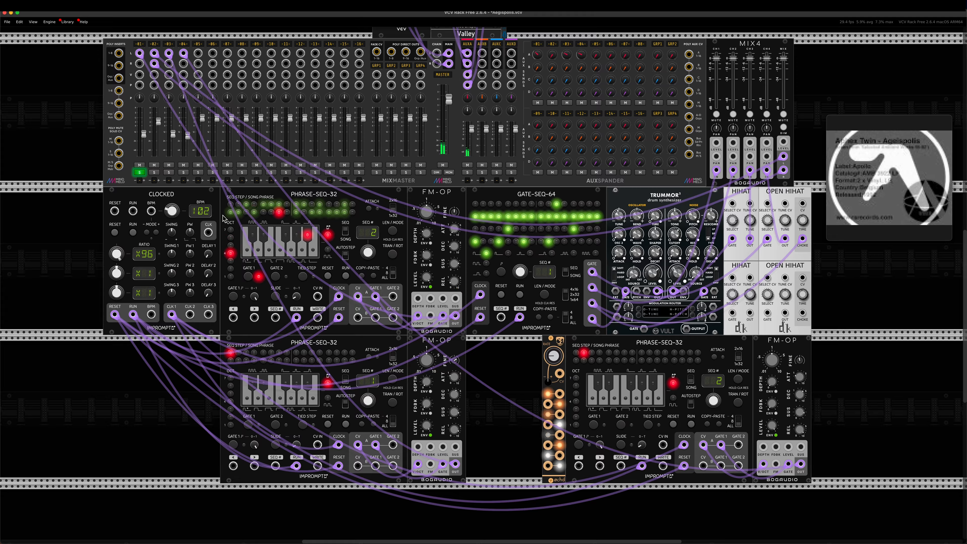
Step: Shift the note at step 18 of sequence 2 to step 19, tying step 18 to the note before it
click(240, 216)
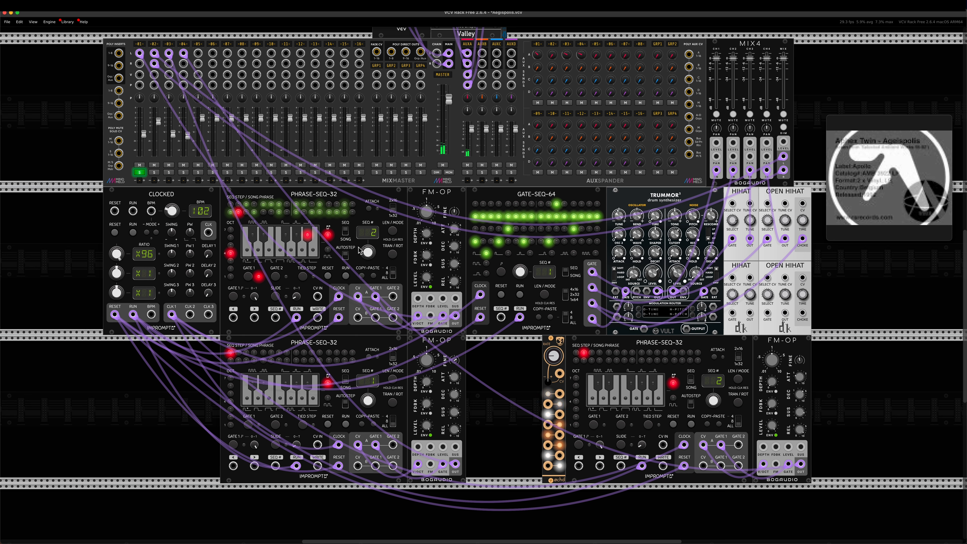
click(393, 273)
click(392, 274)
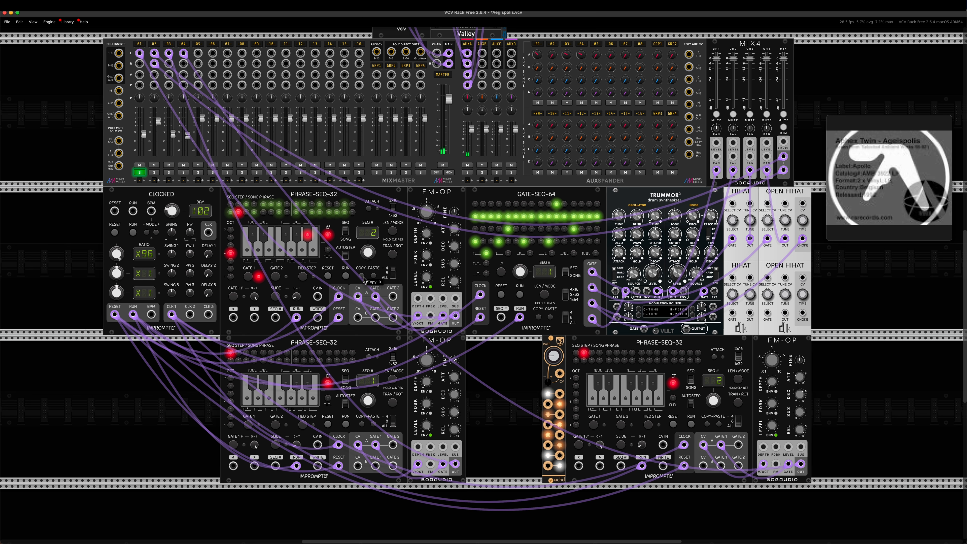
click(246, 213)
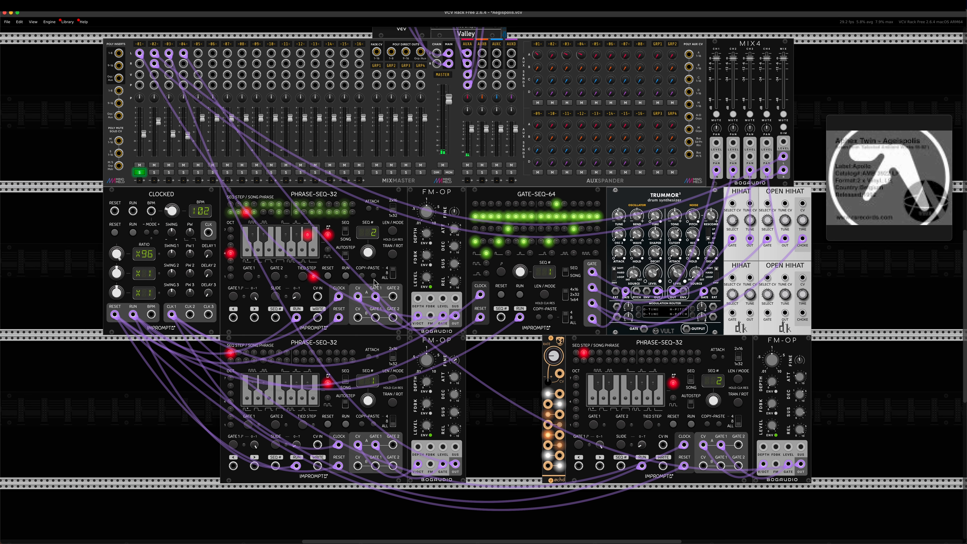
click(238, 213)
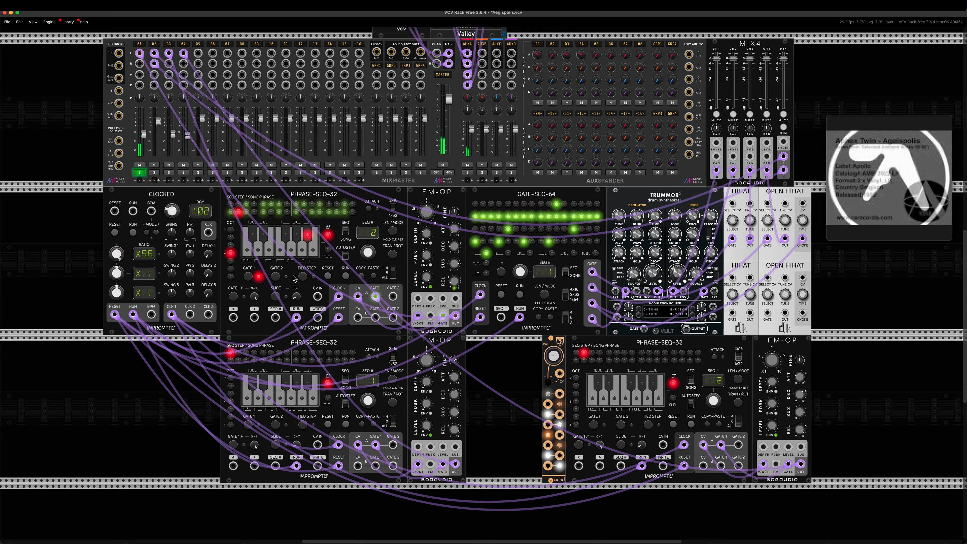
click(302, 277)
click(247, 279)
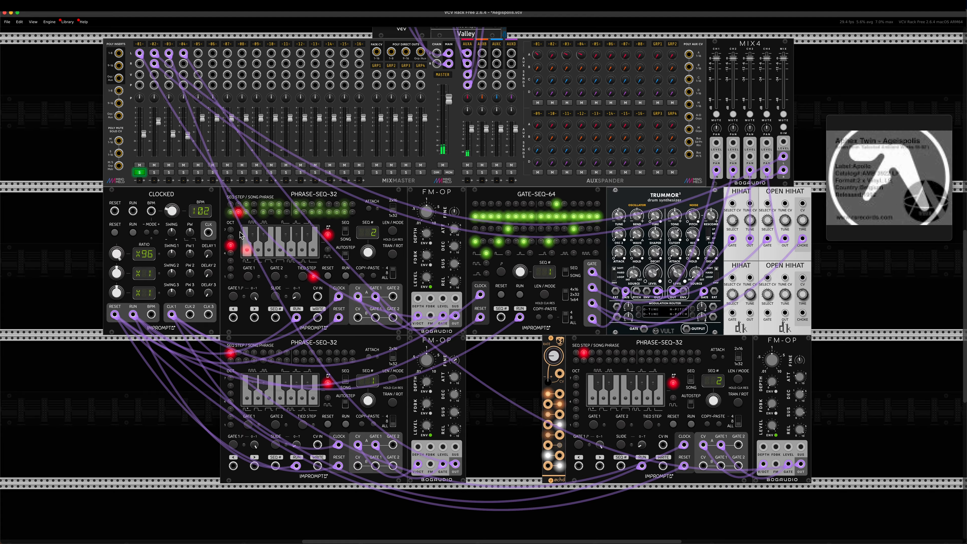
click(246, 212)
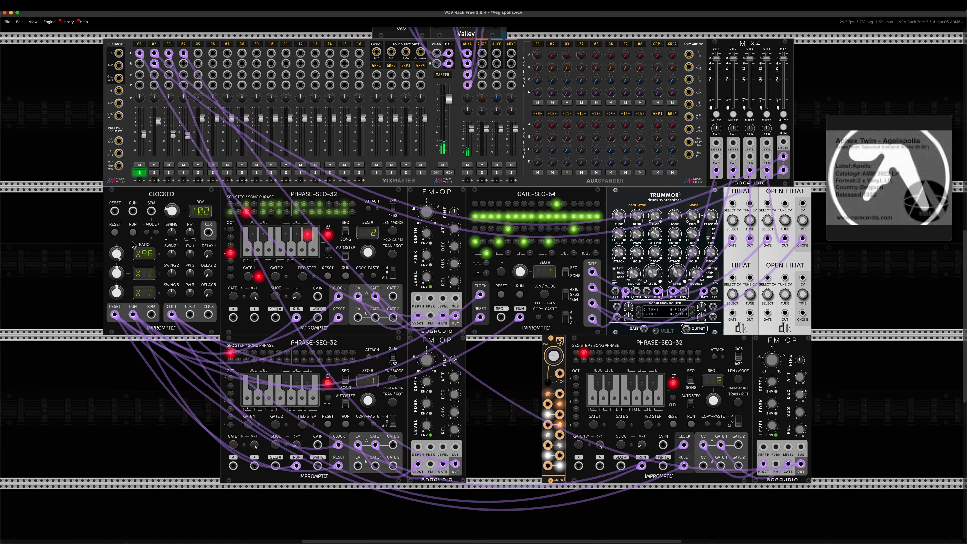
Step: Reset channel 1's AUX A send on AUXSPANDER and run the clock to audition the edited part
click(136, 233)
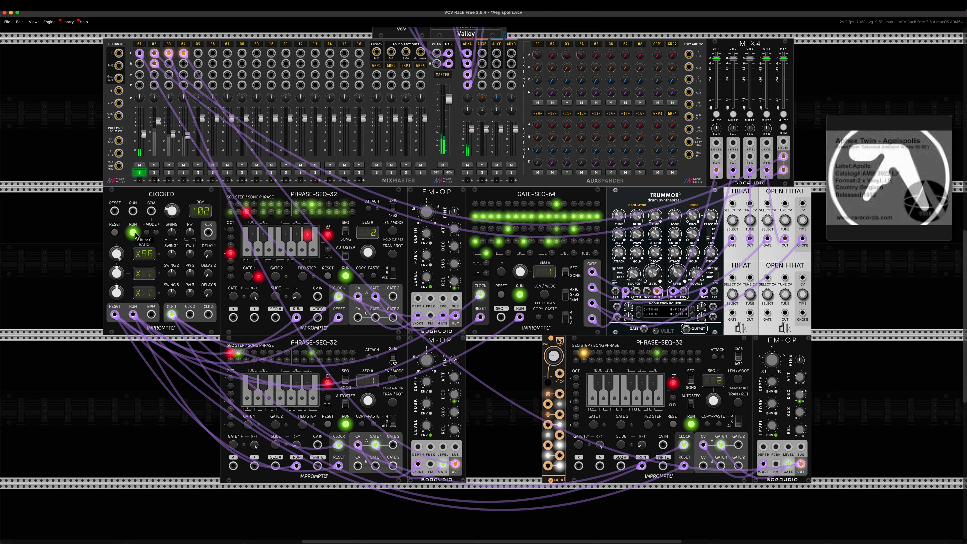
click(136, 233)
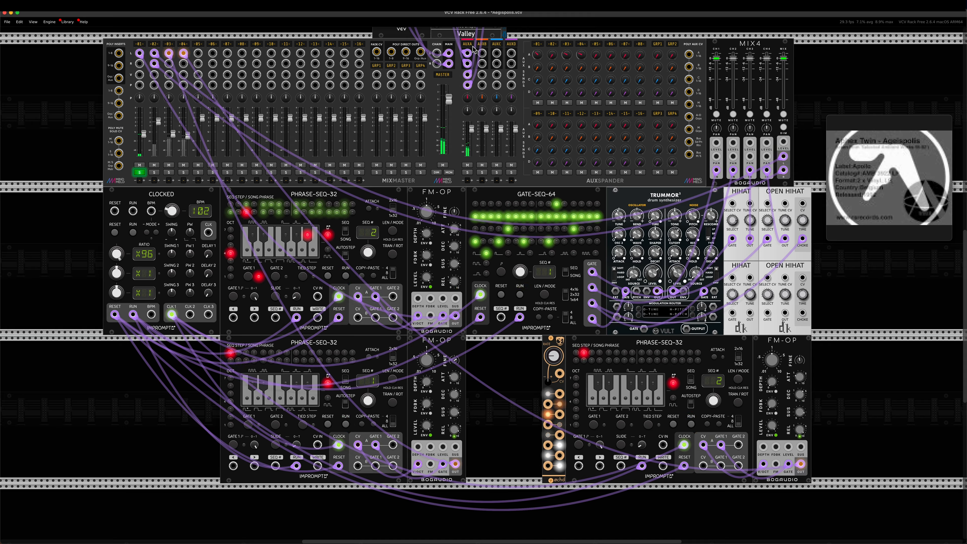
double_click(539, 57)
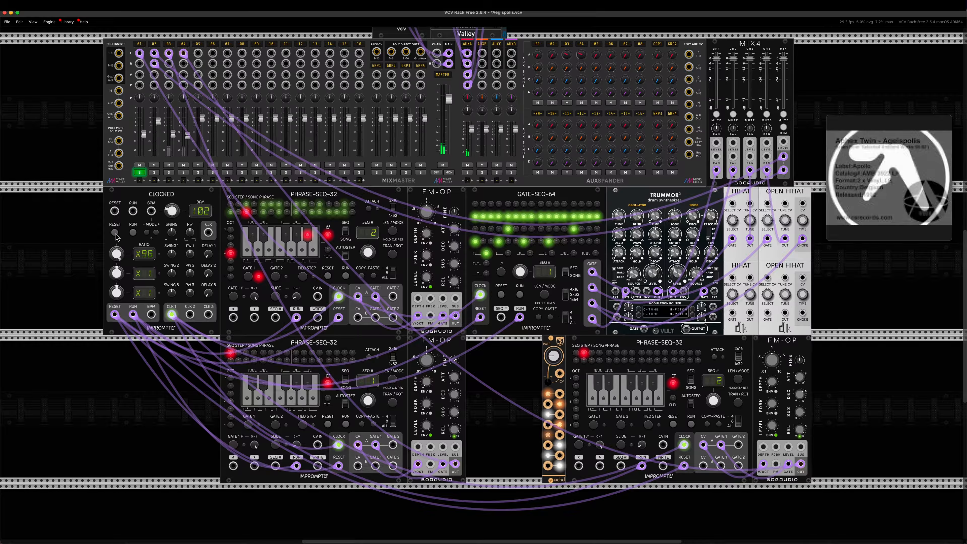
click(134, 232)
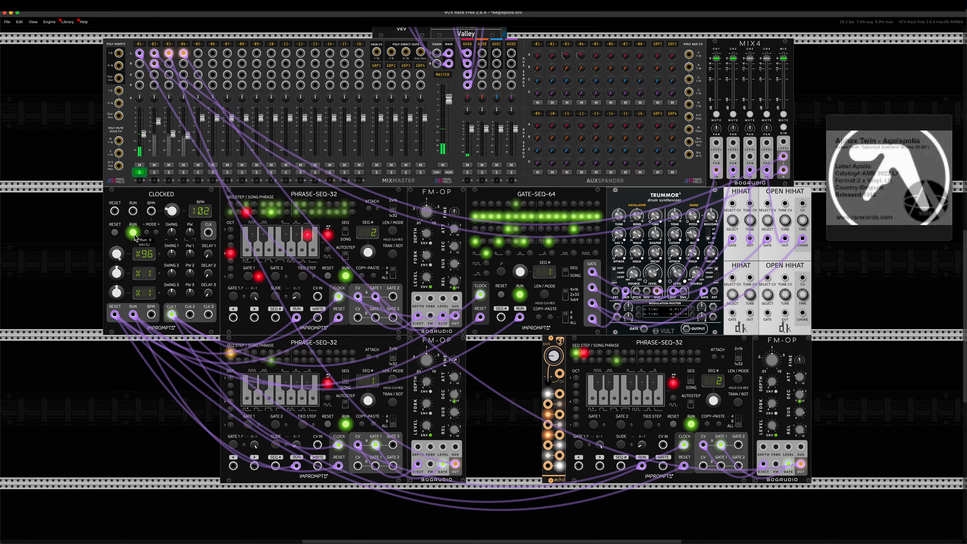
click(133, 233)
Step: Check the reference track near its beginning and inspect steps 9 to 15 of the upper PHRASE-SEQ-32's sequence 2
mouse_move(883, 209)
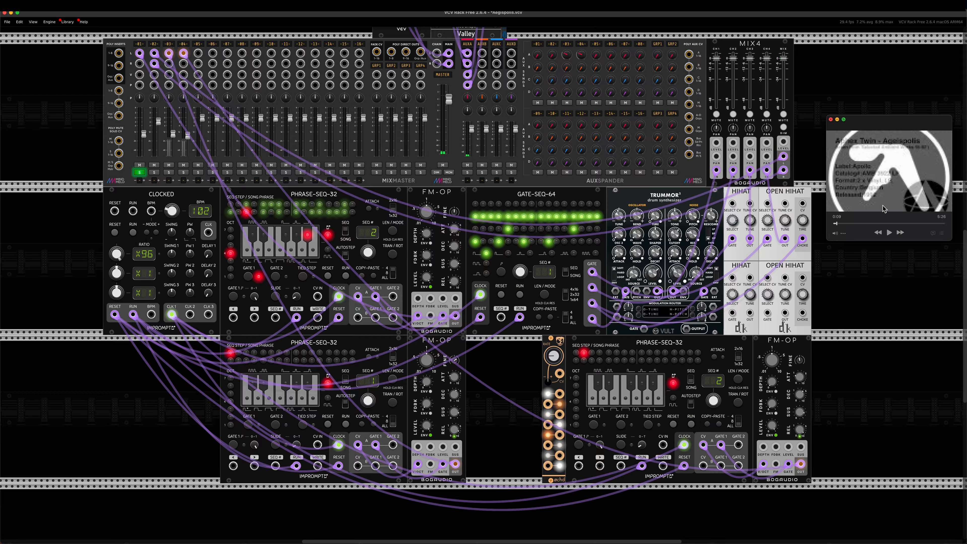
click(838, 224)
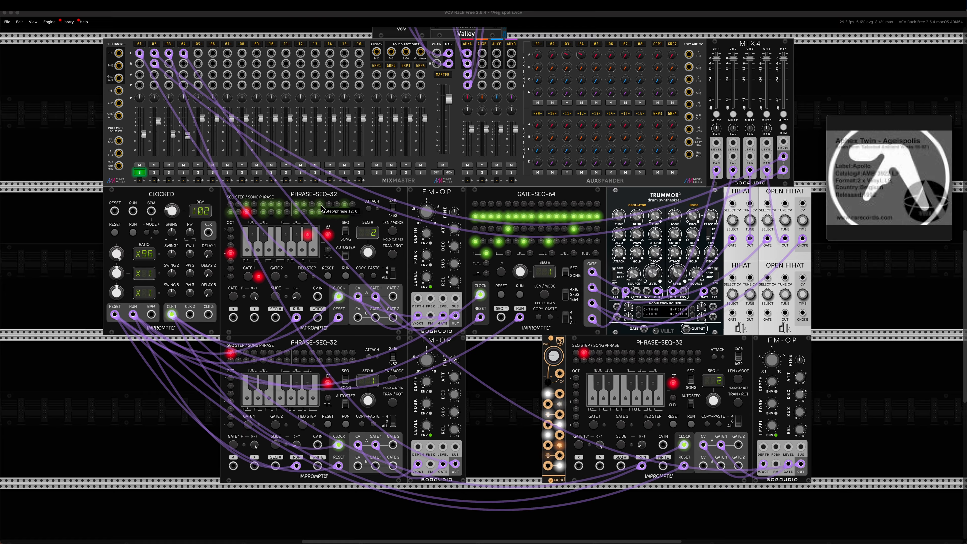
click(297, 207)
click(305, 206)
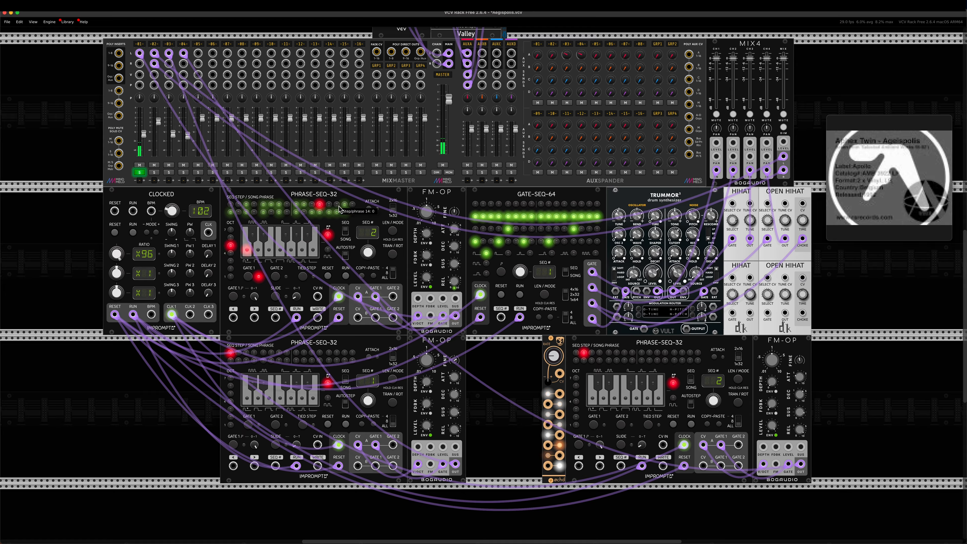
click(342, 206)
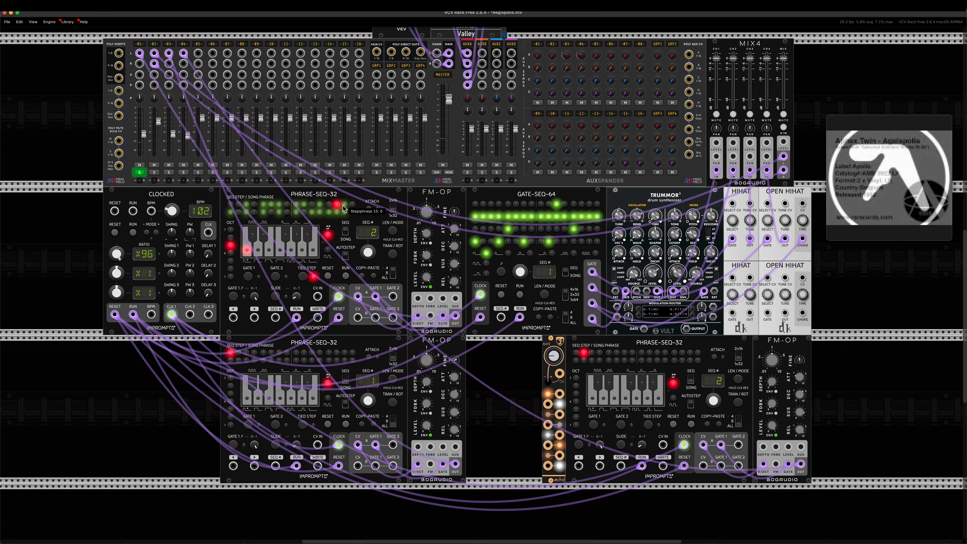
Step: Tie step 22 of sequence 2 to the note before it and briefly run the clock to check the part
click(248, 213)
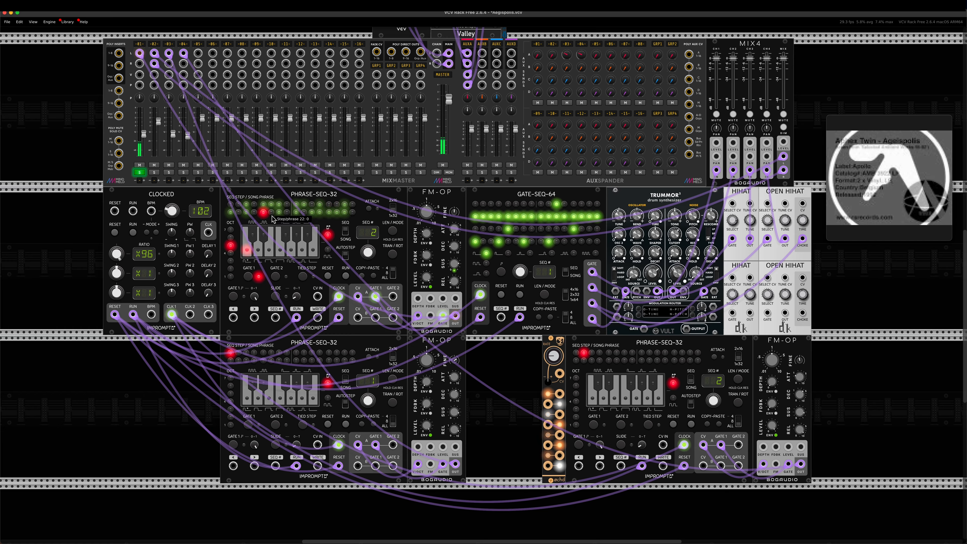
click(279, 212)
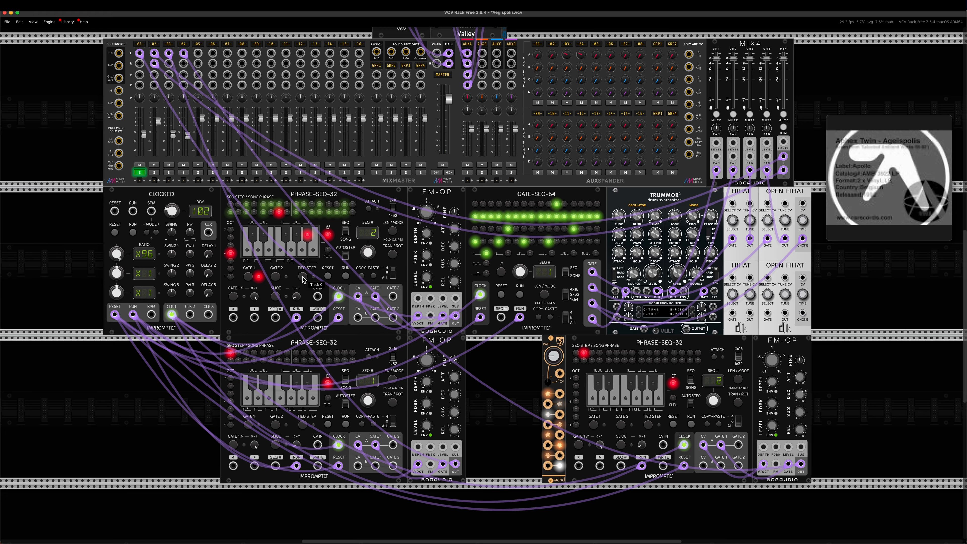
click(303, 277)
click(276, 216)
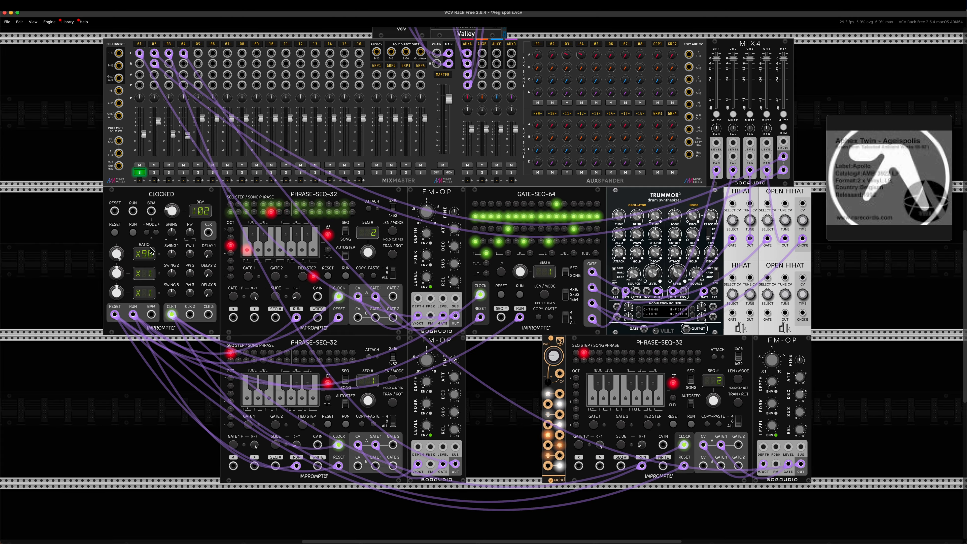
click(133, 232)
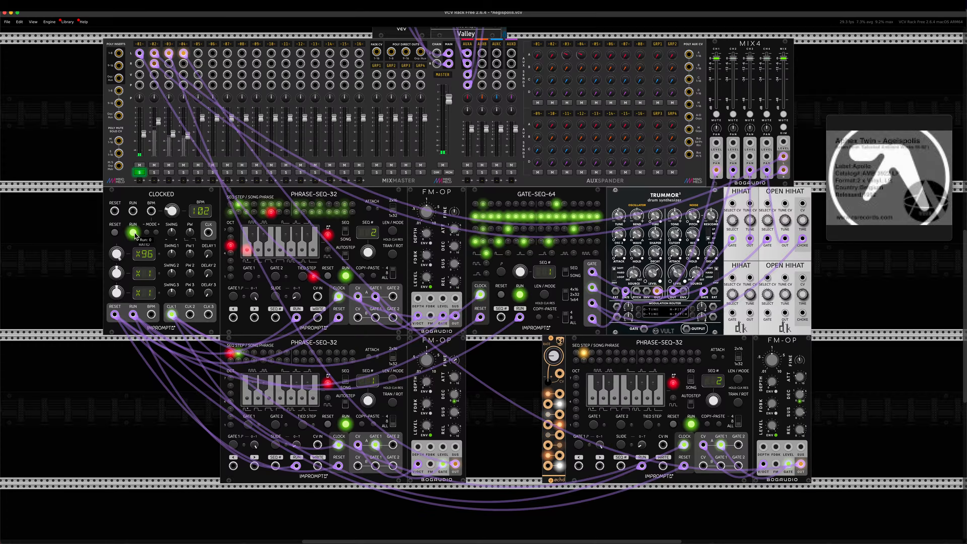
click(133, 233)
Step: Put the upper PHRASE-SEQ-32 in song mode with phrase 4 on sequence 4 and set channel 1's AUX A send to -20.985 dB during playback
drag(368, 252, 387, 227)
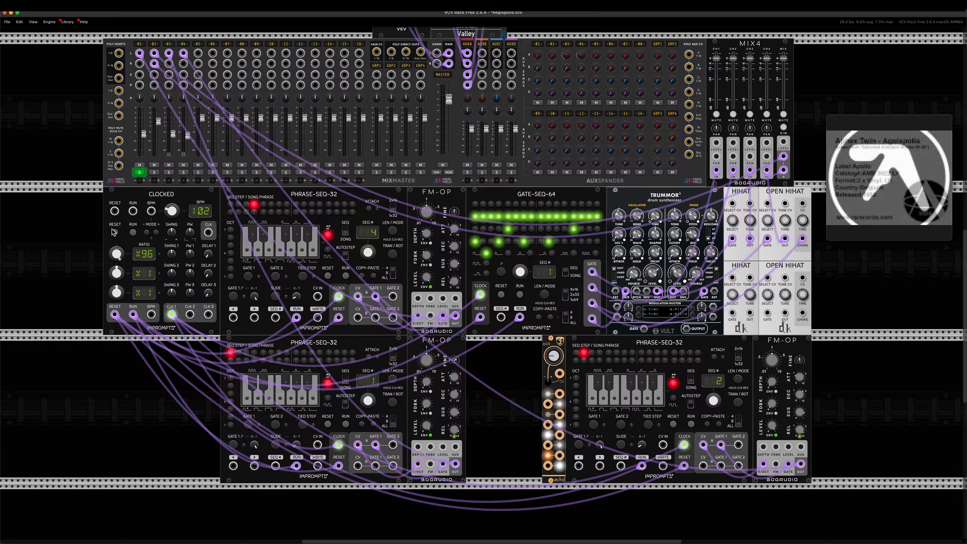
click(133, 233)
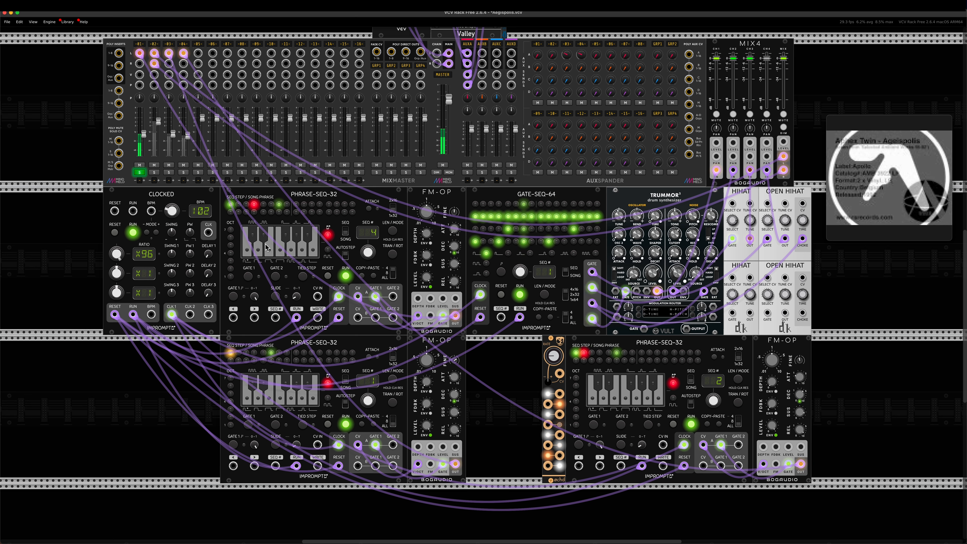
drag(537, 54, 538, 65)
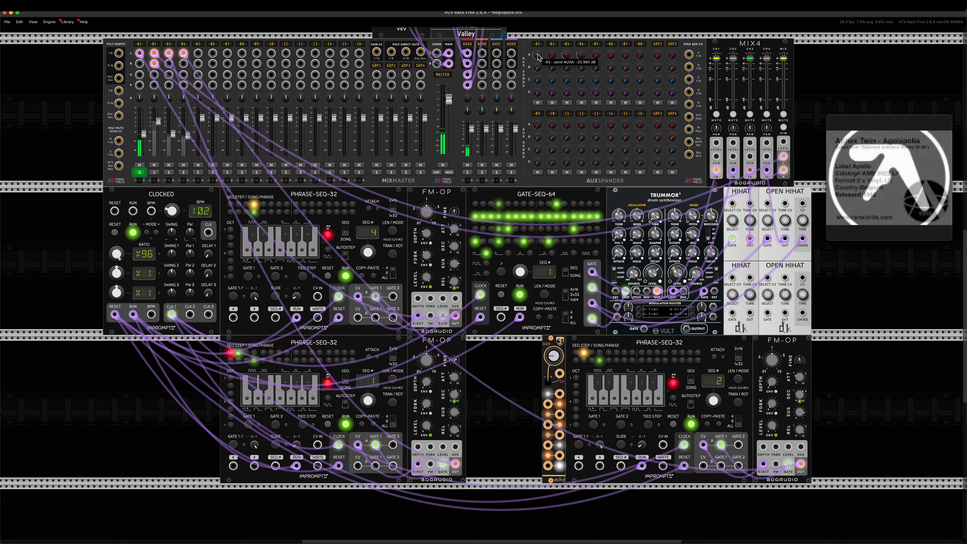
click(132, 233)
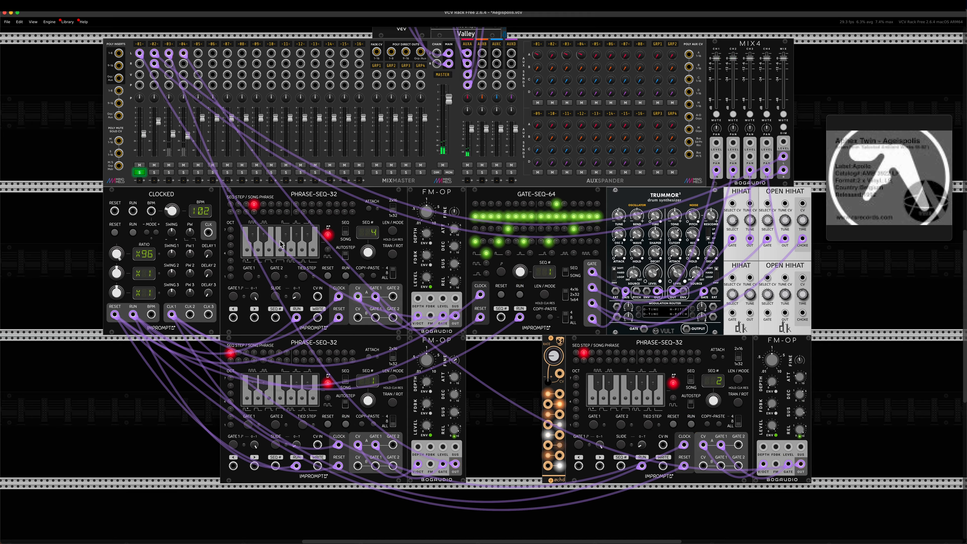
Step: Remove the solo from MixMaster channel 1 and run the clock to audition the full mix
click(141, 173)
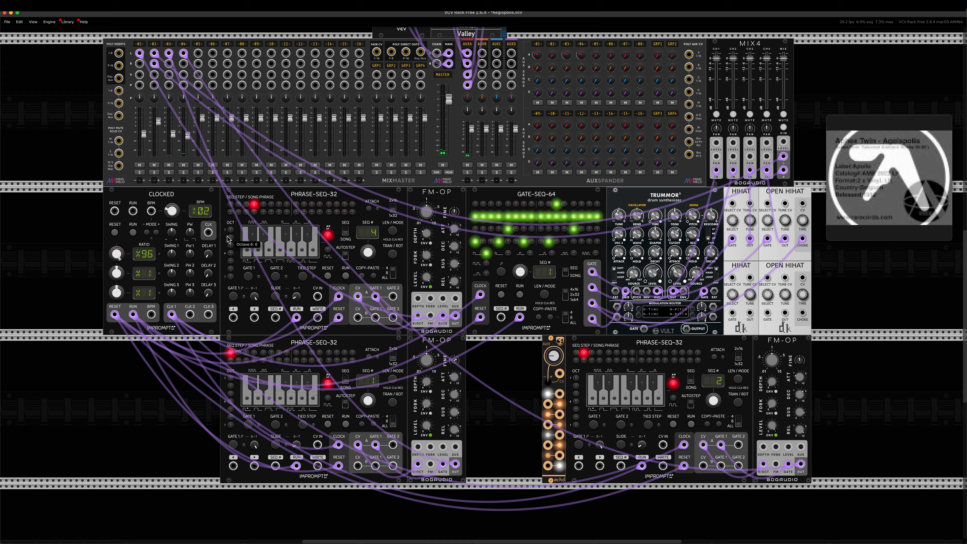
click(133, 233)
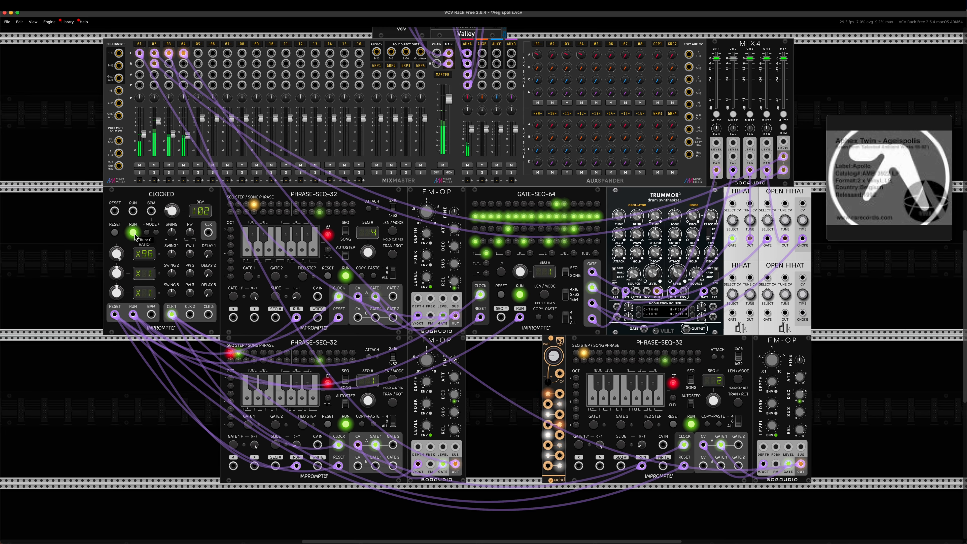
Step: Stop the clock and play a short passage of the reference track for comparison
click(134, 233)
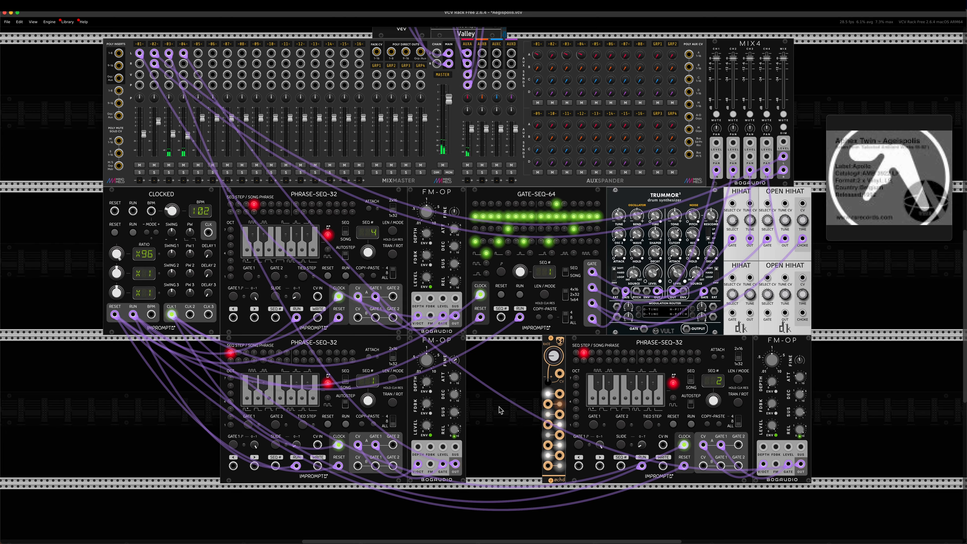
mouse_move(890, 237)
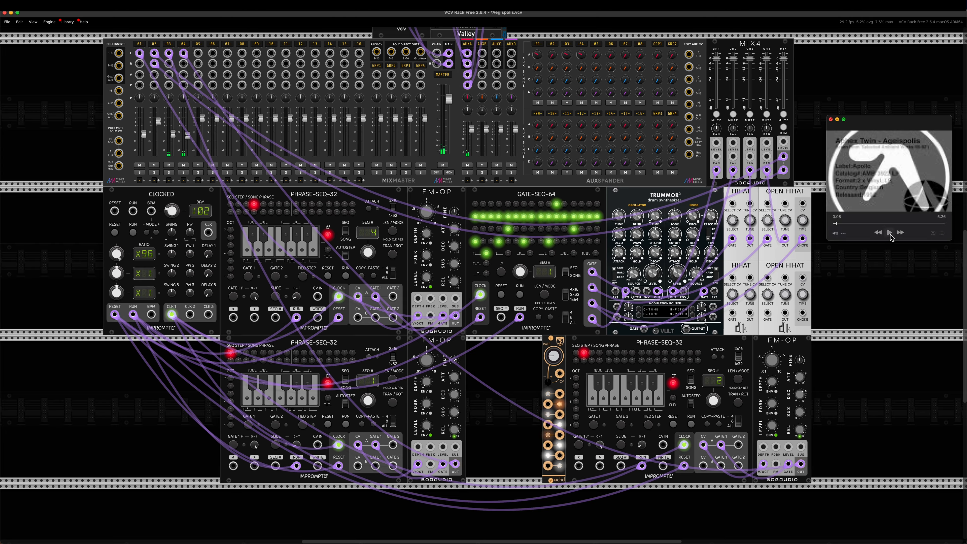
click(889, 233)
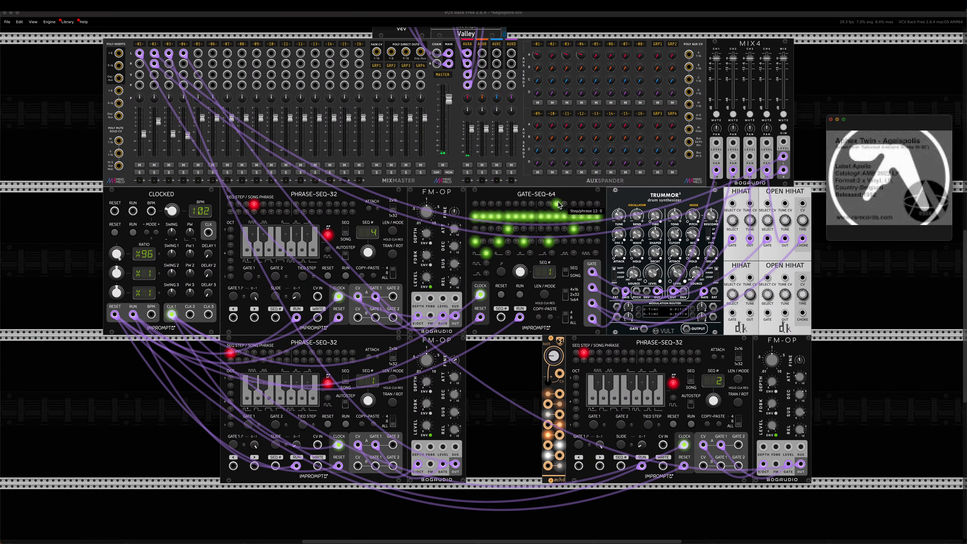
Step: Duplicate the GATE-SEQ-64 and place the copy in the lower row after the last FM-OP
click(551, 193)
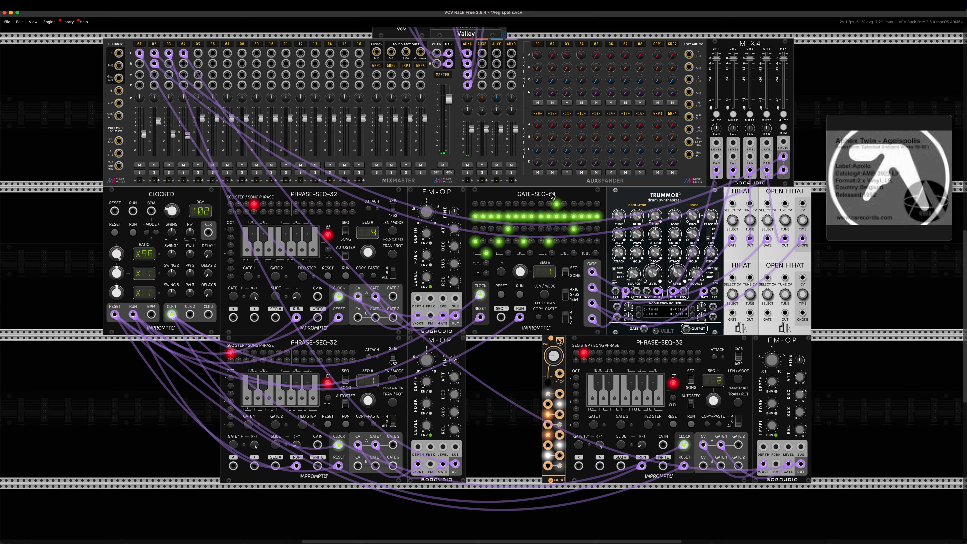
key(super+d)
drag(636, 195, 842, 363)
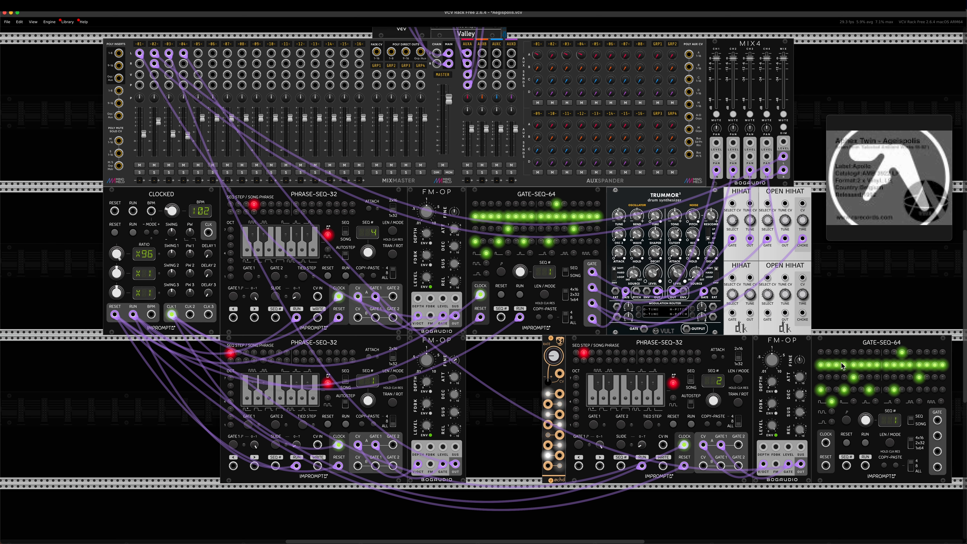
Step: Move the lower row's PHRASE-SEQ-32 and FM-OP groups and the copied GATE-SEQ-64 together to close the gaps
drag(475, 359, 261, 347)
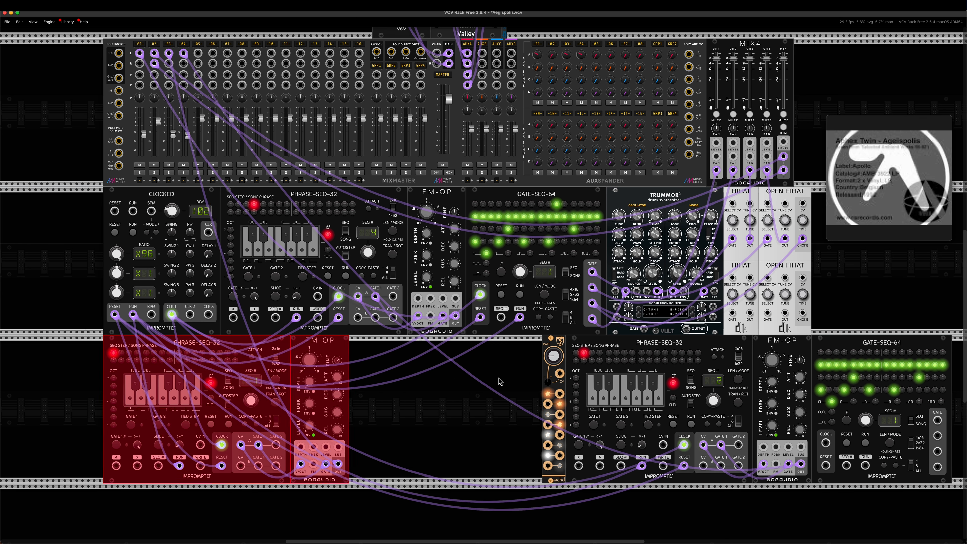
drag(473, 363, 584, 350)
click(735, 360)
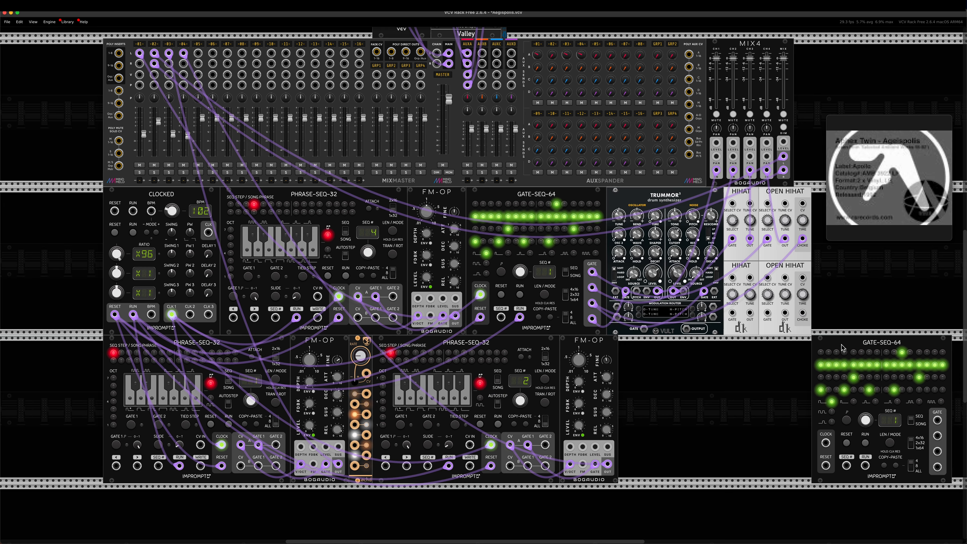
drag(841, 348, 648, 348)
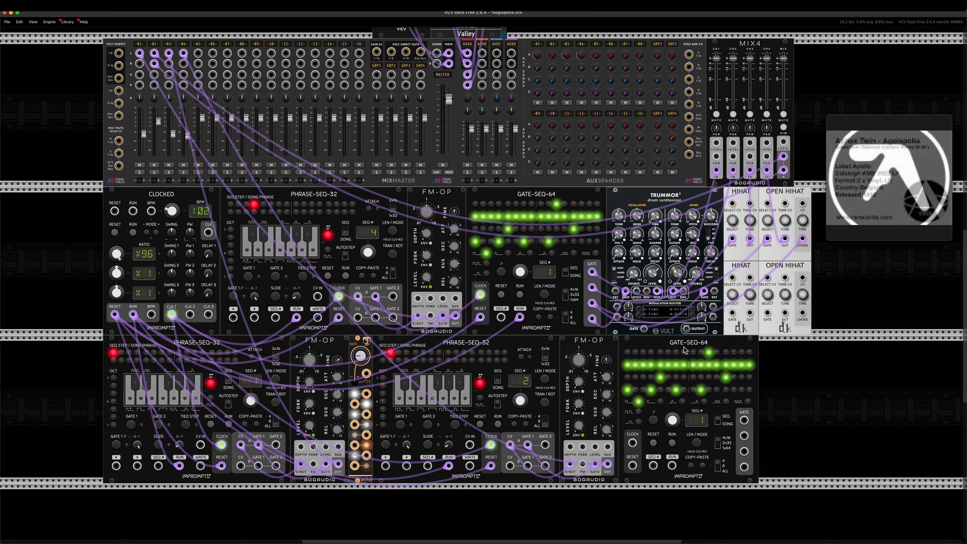
Step: Initialize the copied GATE-SEQ-64, turn off its run state and set its pulses per step to x24
right_click(710, 342)
click(737, 372)
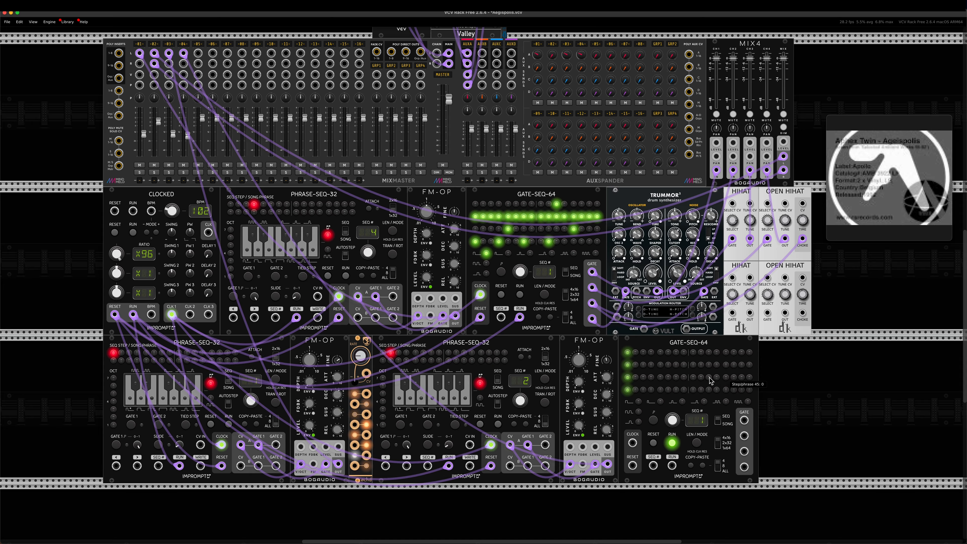
click(671, 443)
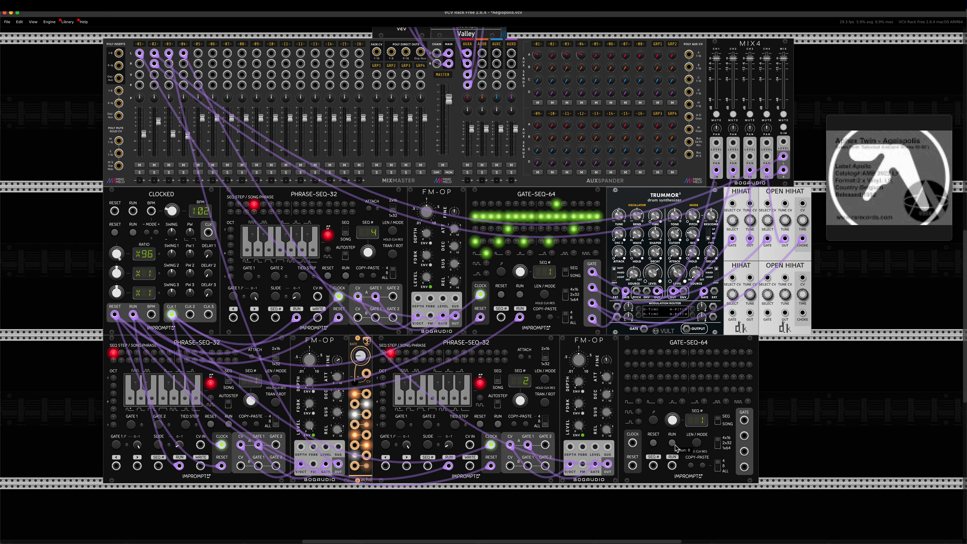
click(697, 443)
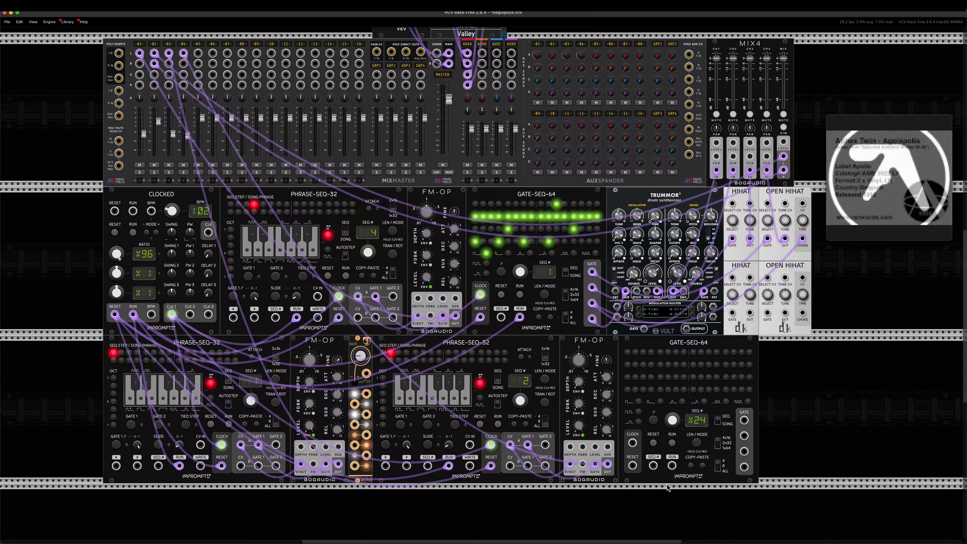
Step: Patch CLOCKED's run, reset and clock outputs to the matching inputs of the copied GATE-SEQ-64
drag(671, 466, 133, 314)
drag(632, 465, 131, 320)
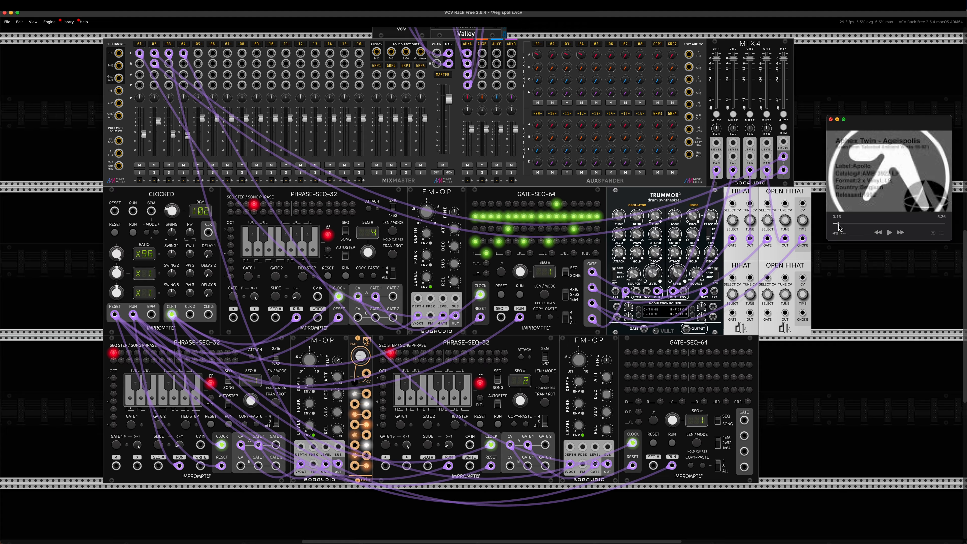
Step: Check the reference track's opening, then solo MixMaster channel 2 and reset the clock to compare the drum pattern
click(836, 225)
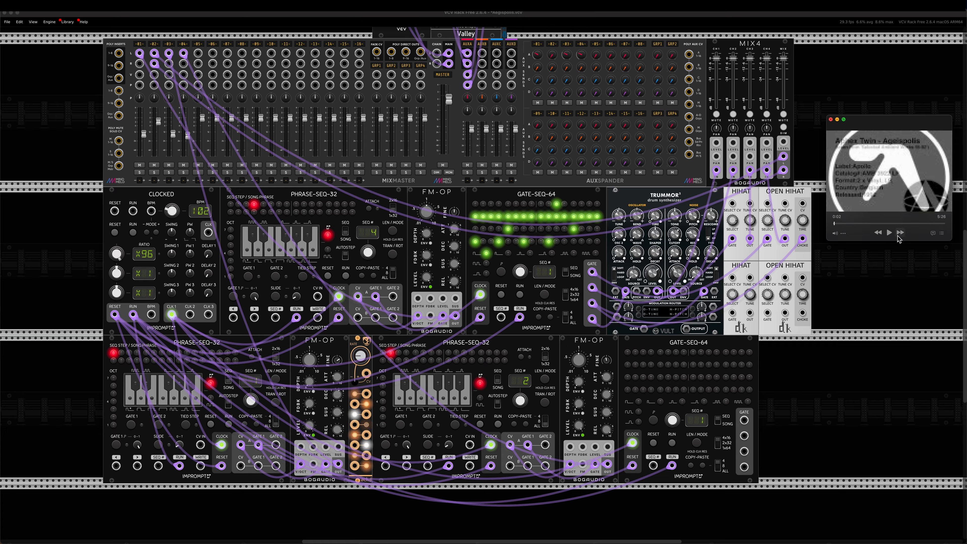
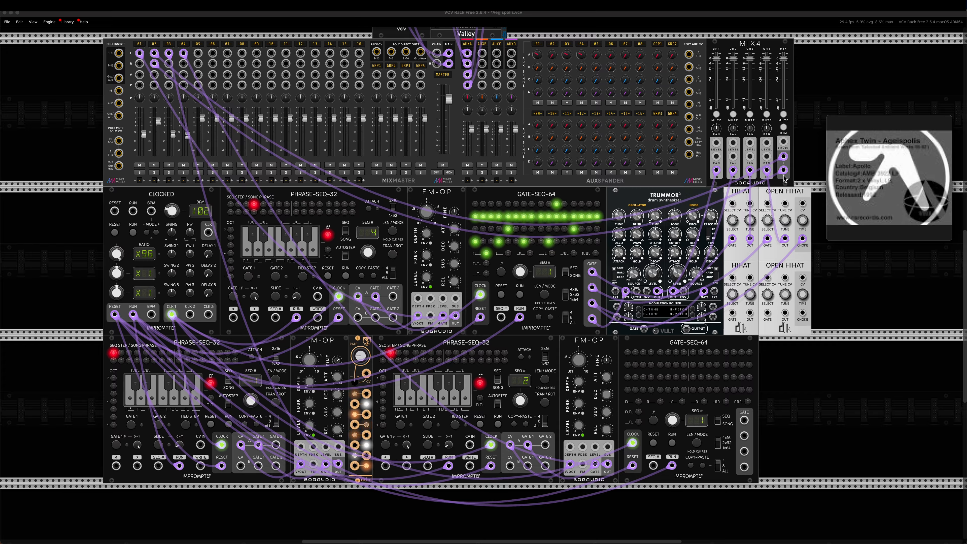
click(154, 172)
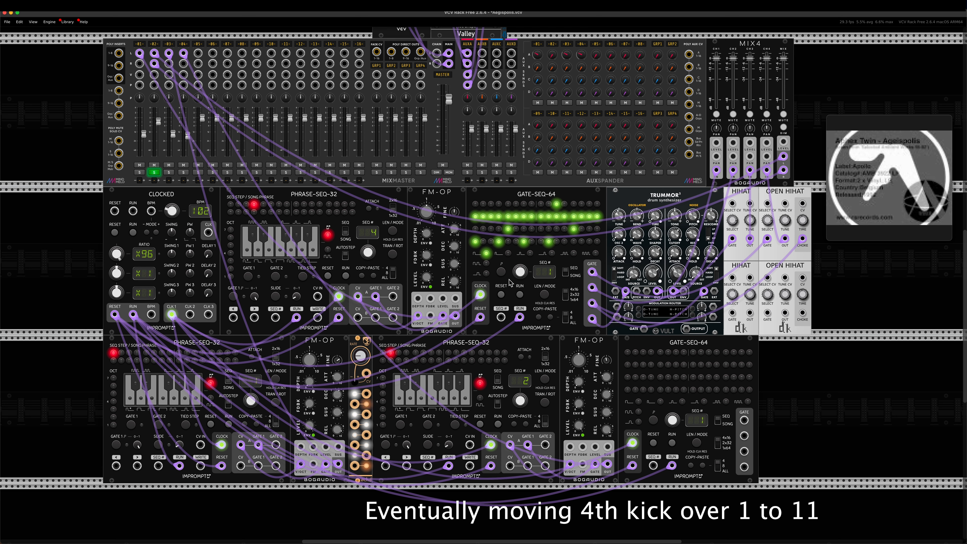
click(116, 231)
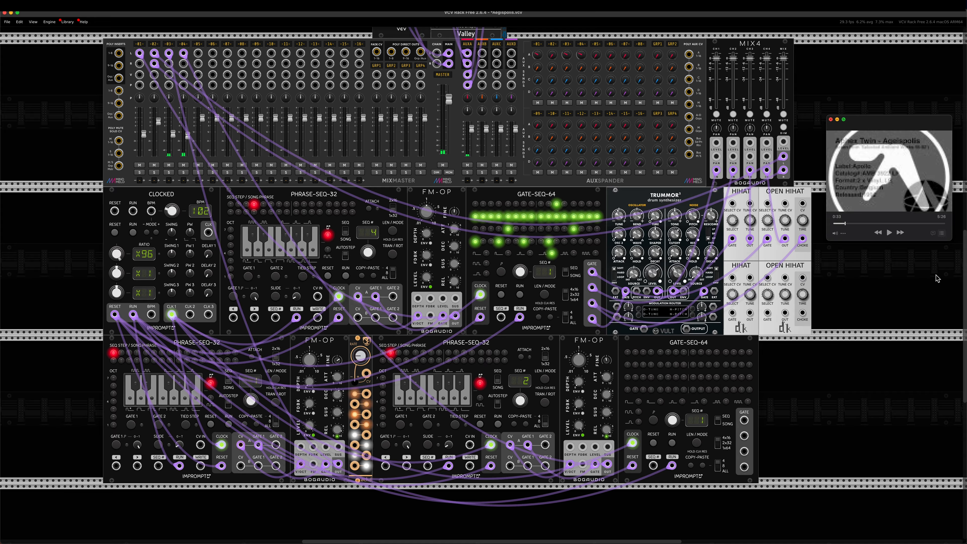
Step: Add a DRUMS module beside the copied GATE-SEQ-64 and patch the sequencer's fourth gate output to its trigger input
right_click(803, 388)
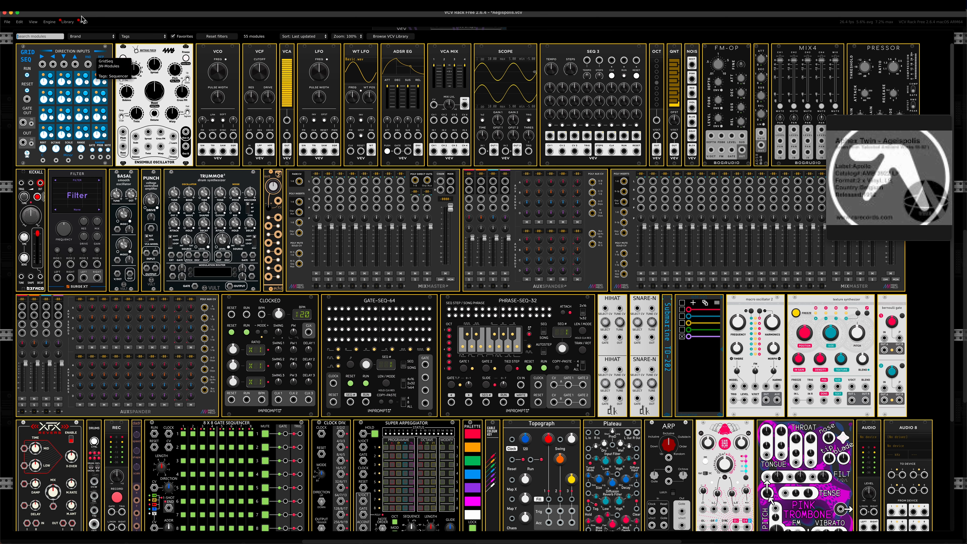
click(125, 37)
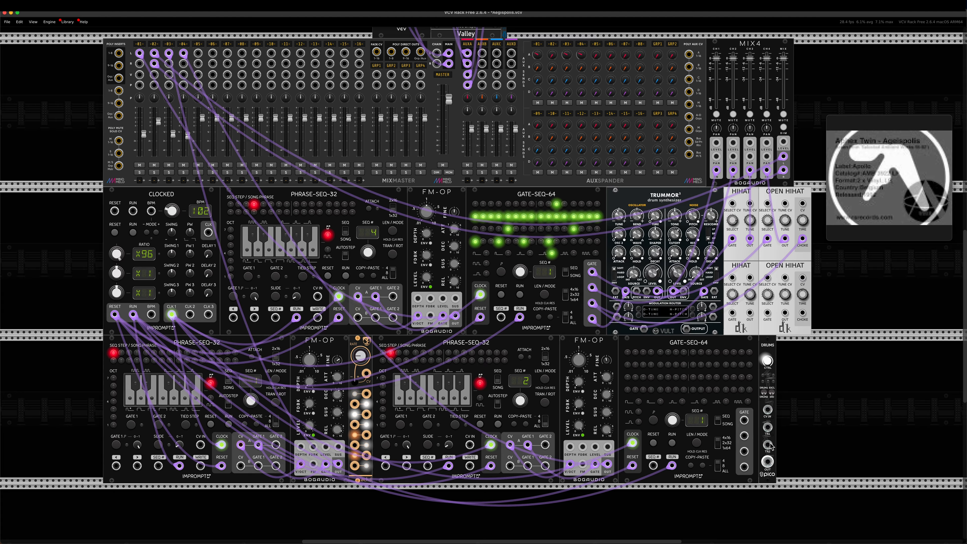
drag(745, 471, 768, 427)
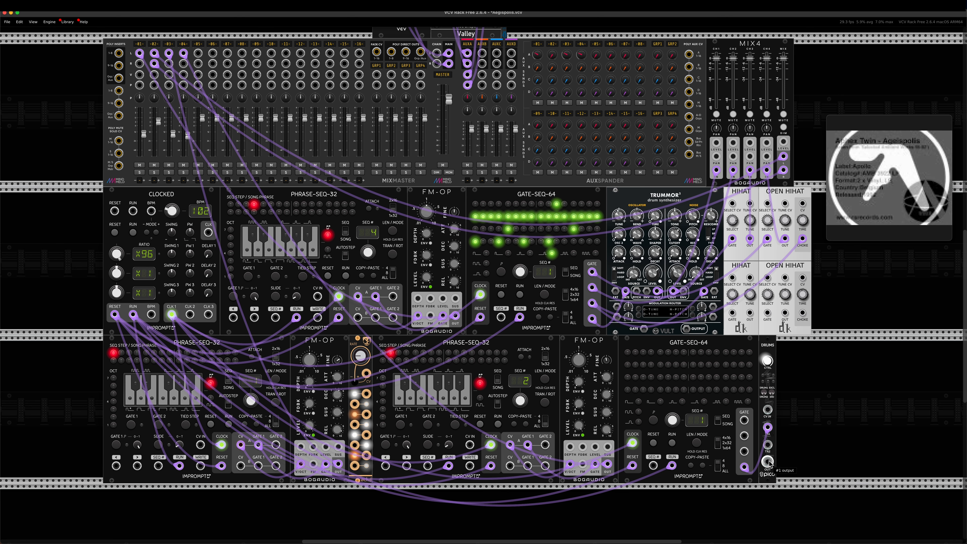
Step: Patch the DRUMS output to MixMaster channel 5, solo channels 2 and 5, and add one gate in the copied sequencer's fourth row
drag(768, 463, 203, 101)
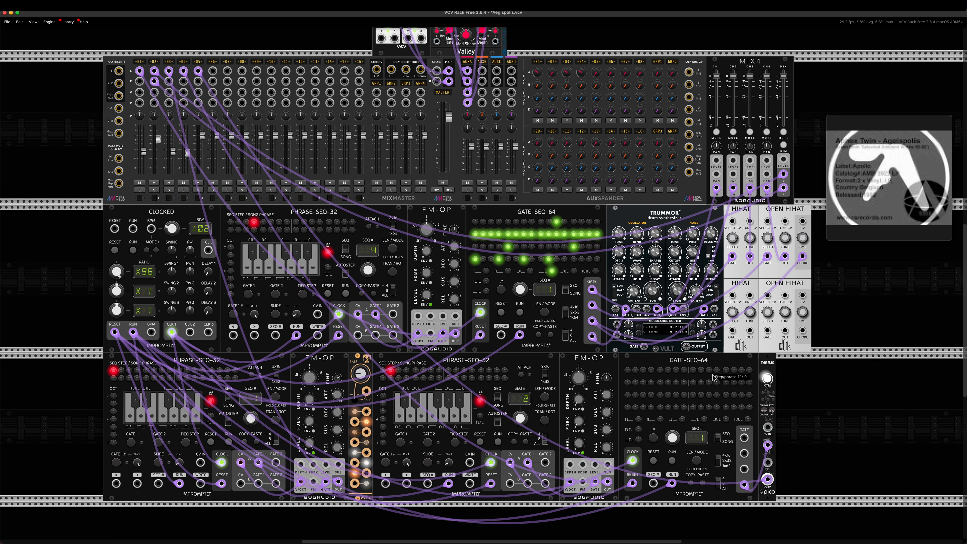
scroll(712, 375, down, 2)
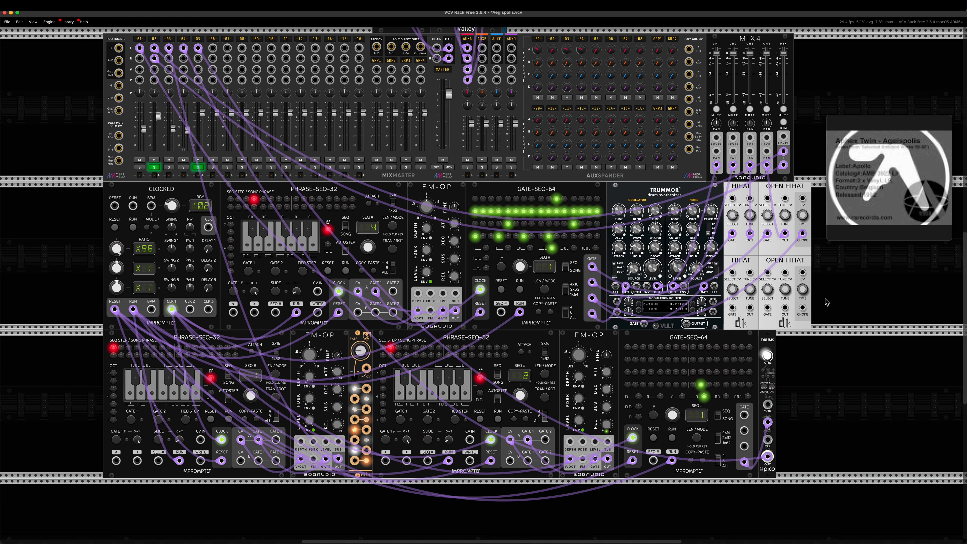
Step: Search the module library for "midi" across all tags and add a MIDI-CV module beside DRUMS
key(Return)
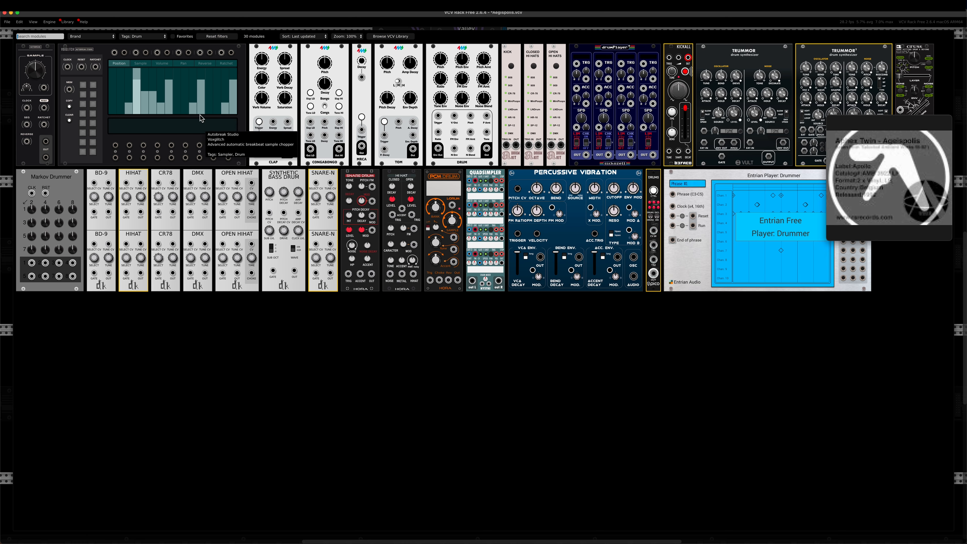
click(133, 38)
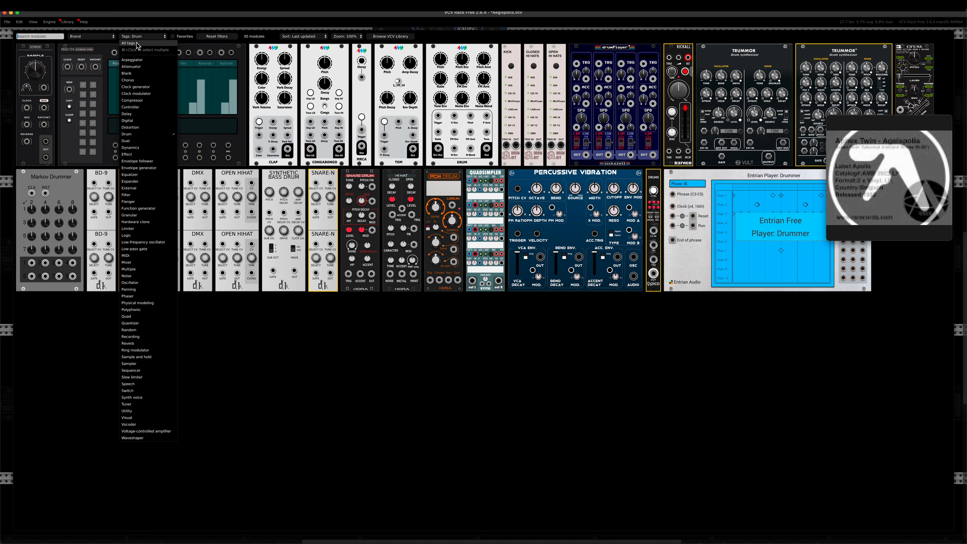
click(130, 86)
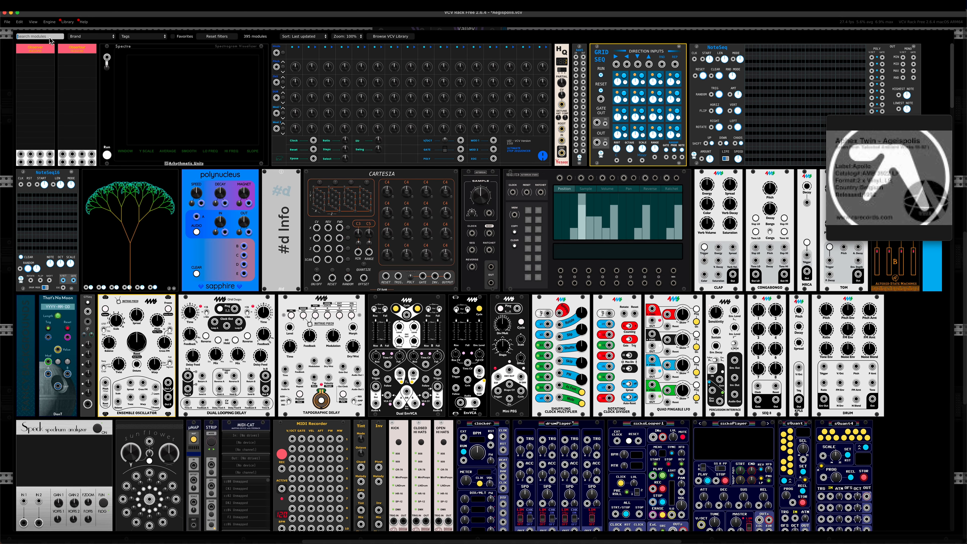
text(midi)
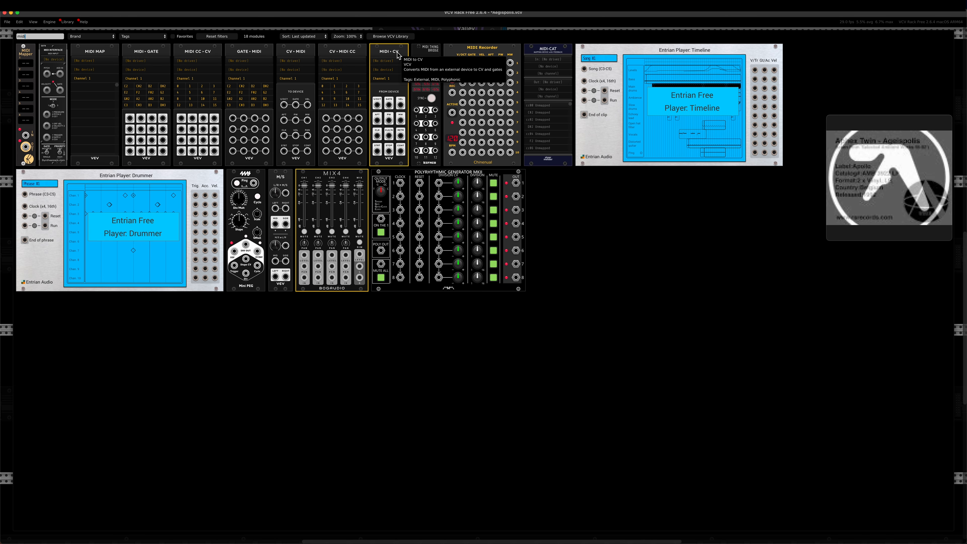
drag(377, 91, 811, 385)
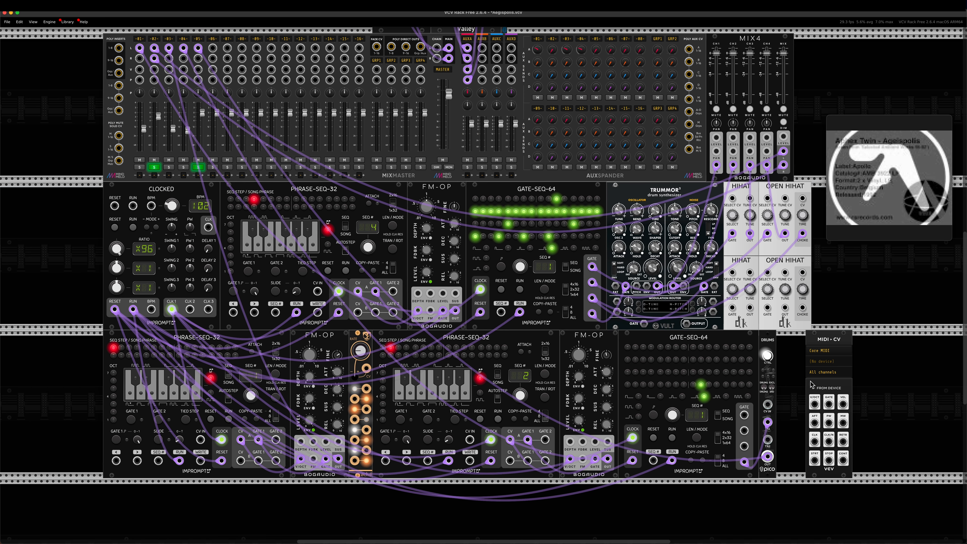
Step: Set MIDI-CV to the computer keyboard driver with the QWERTY device and patch its gate output to the DRUMS trigger
click(834, 352)
click(848, 368)
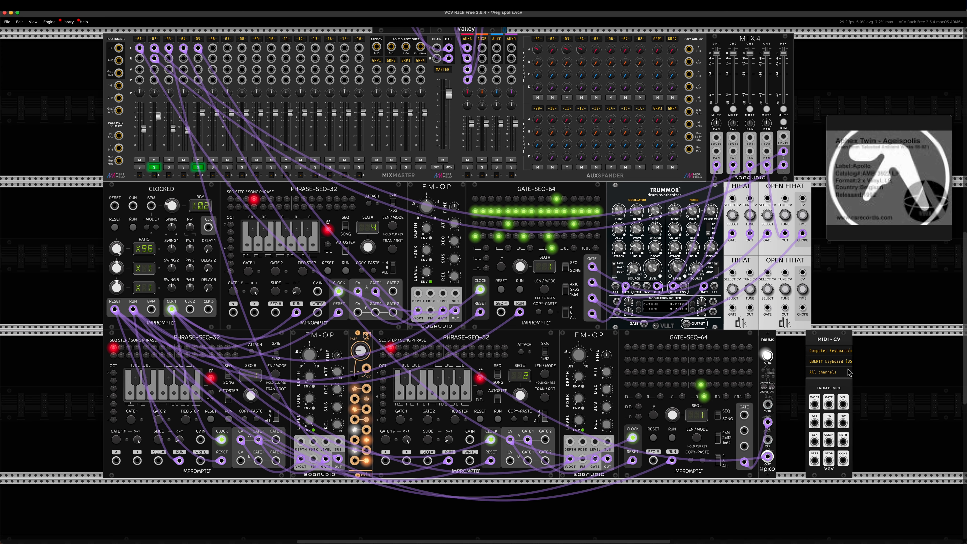
drag(828, 402, 771, 426)
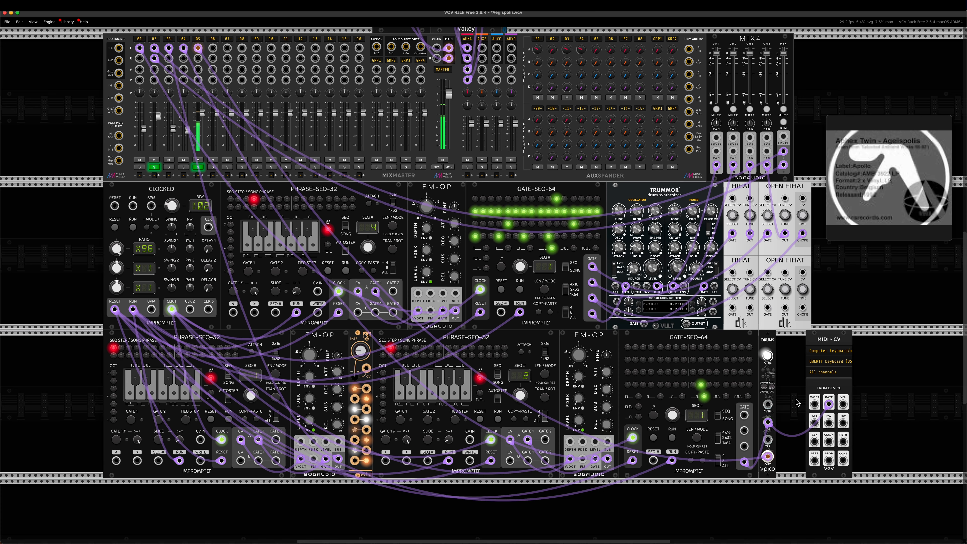
Step: Lower MixMaster channel 5's fader and adjust the DRUMS encoder to match the drum sound in the reference track
drag(202, 113, 203, 124)
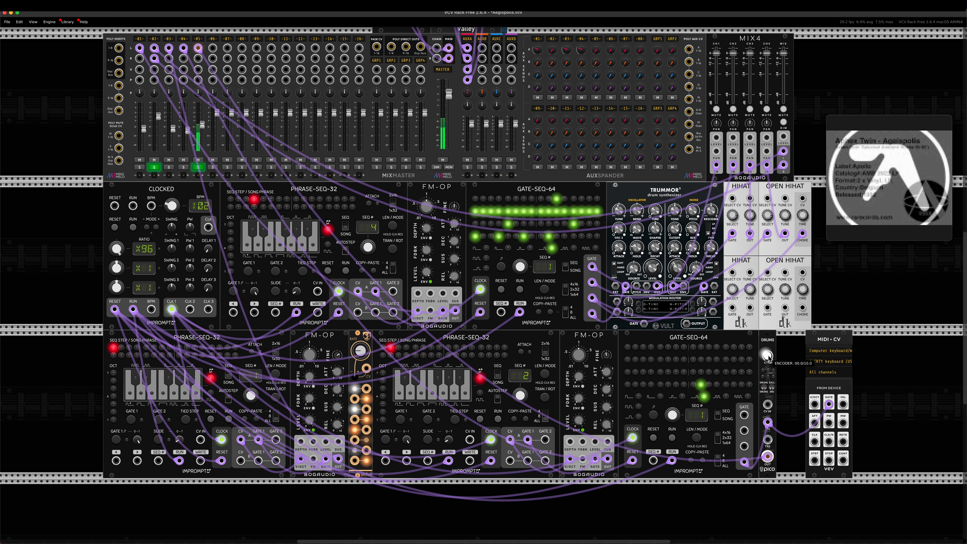
click(851, 231)
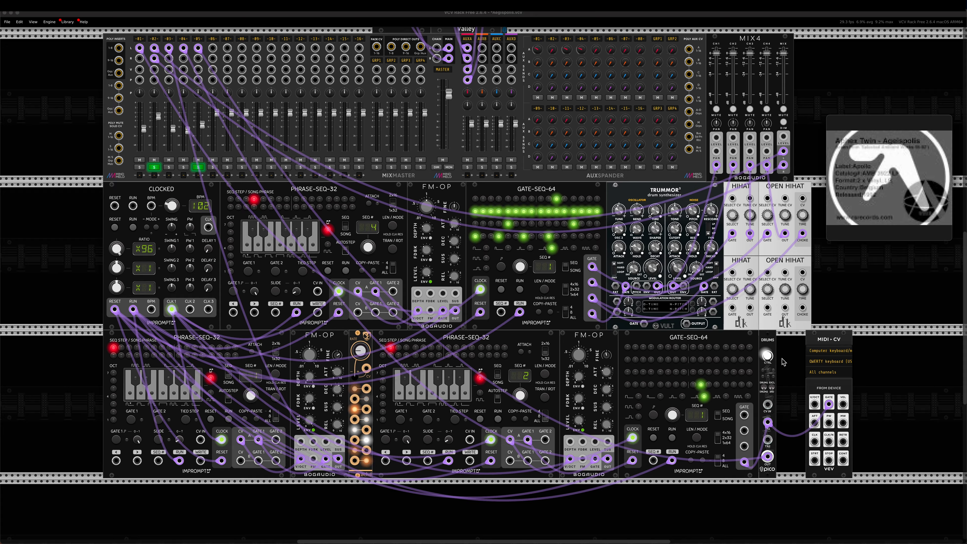
click(768, 357)
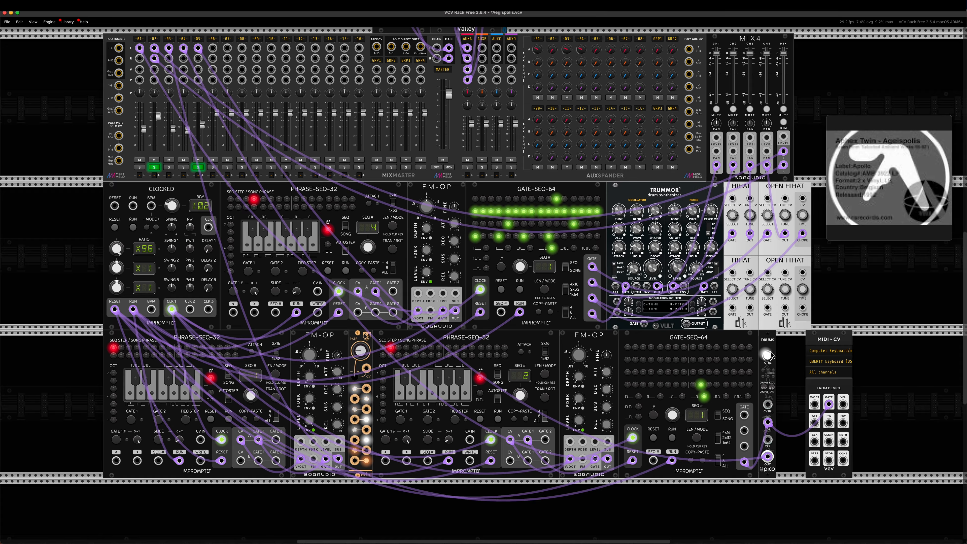
click(770, 358)
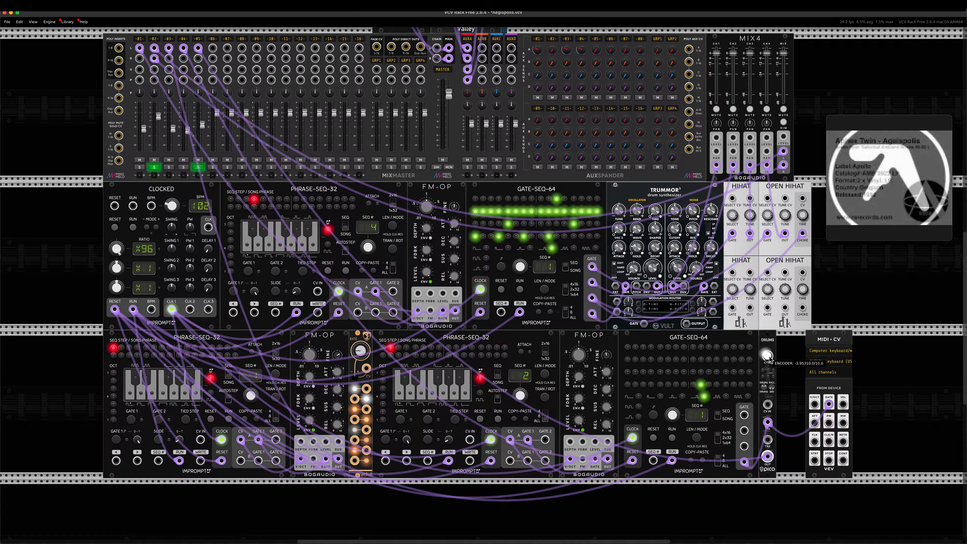
drag(769, 356, 794, 115)
Step: Replay the reference track and set channel 5's AUX A send to -16.234 dB
mouse_move(875, 207)
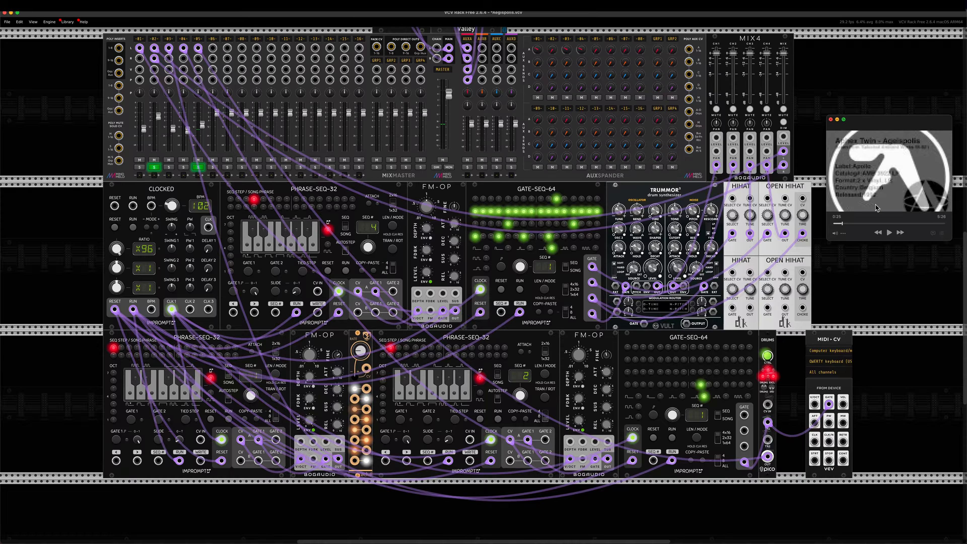
click(890, 234)
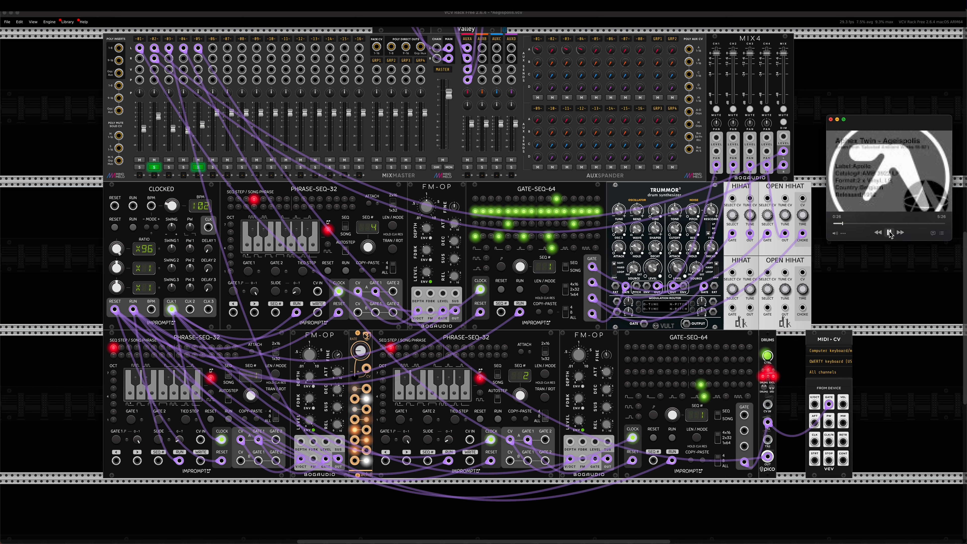
click(849, 308)
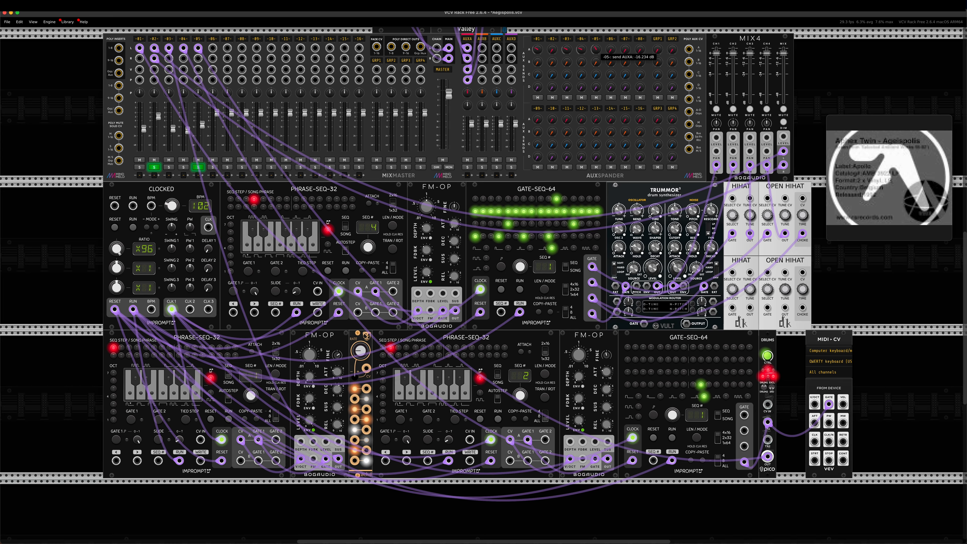
Step: Fine-tune MixMaster channel 5's AUX A send and run the clock briefly to audition it
drag(596, 50, 596, 48)
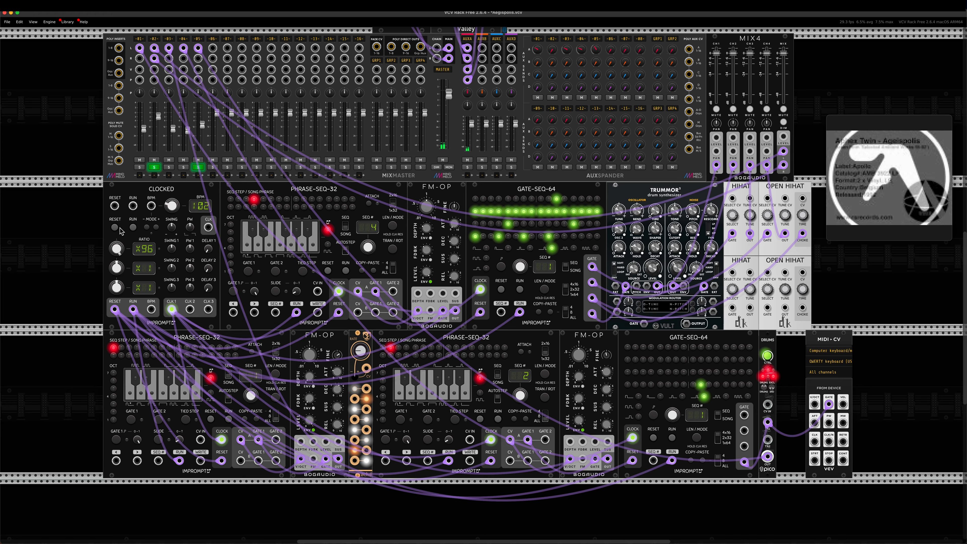
click(133, 227)
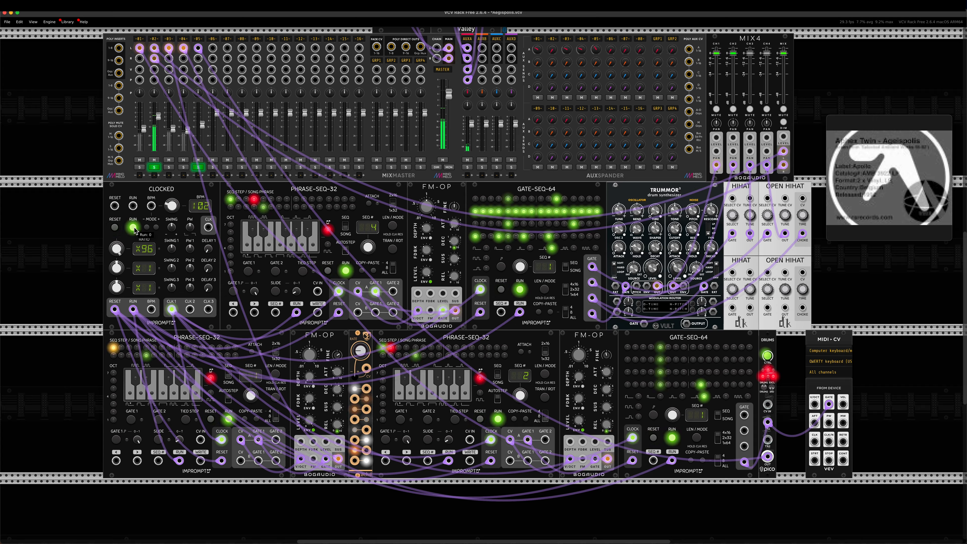
click(134, 228)
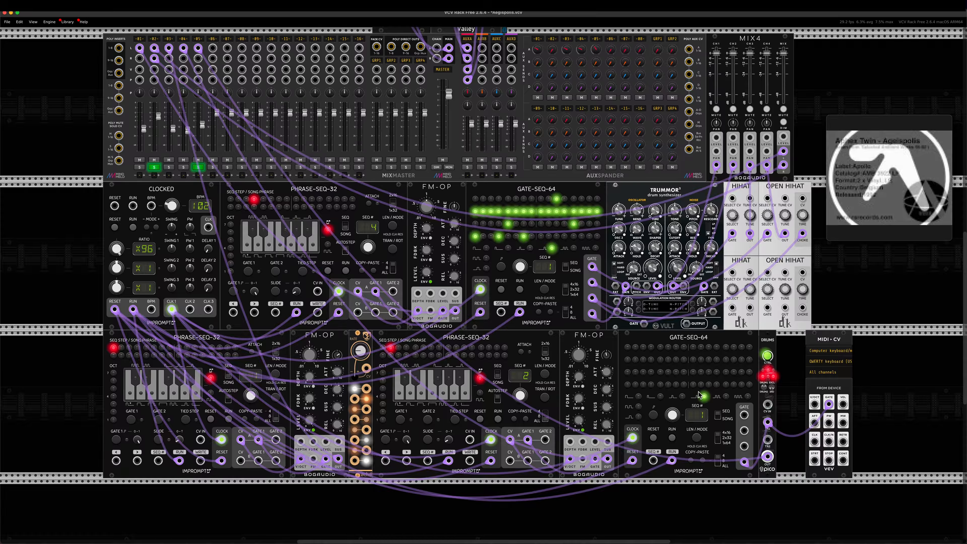
Step: Turn on probability for the fourth-row gate of the lower GATE-SEQ-64 and audition it with the clock
click(653, 421)
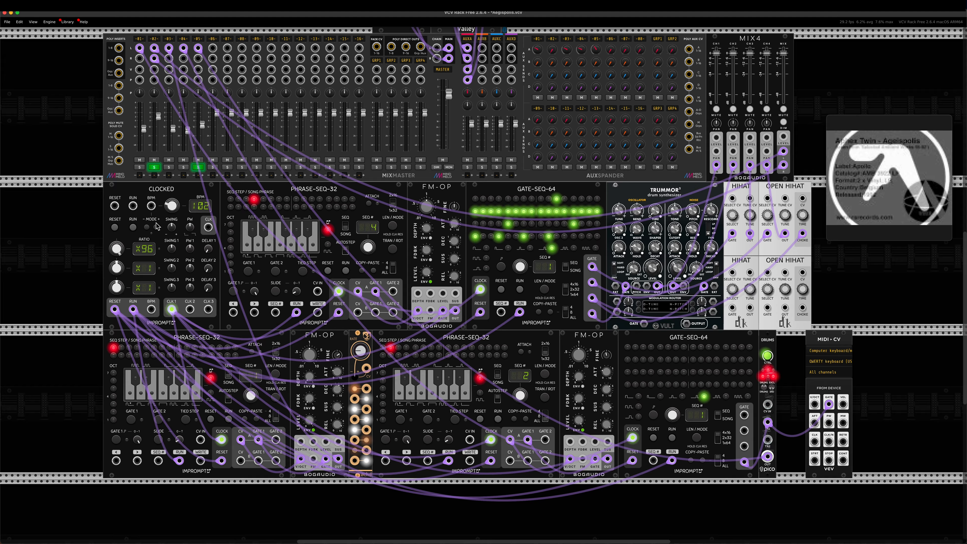
click(133, 228)
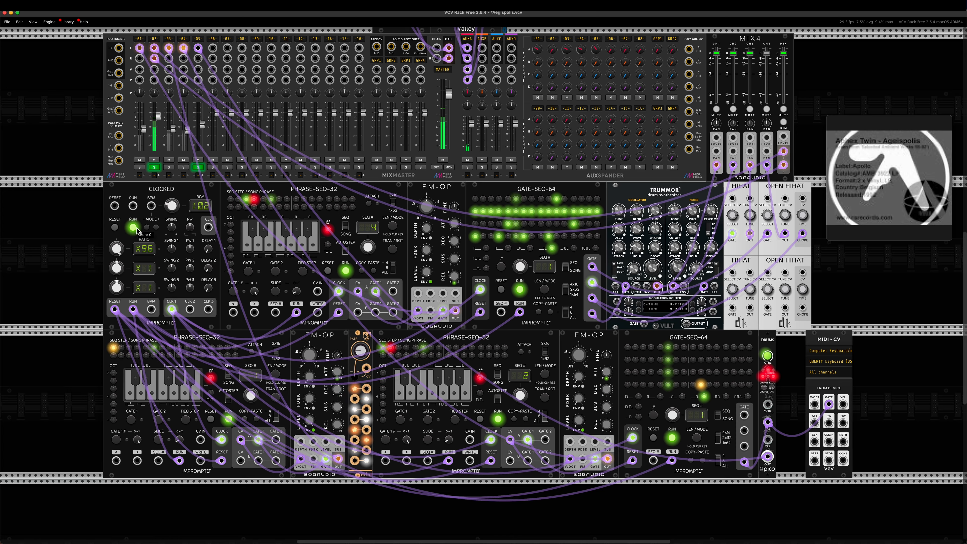
click(134, 228)
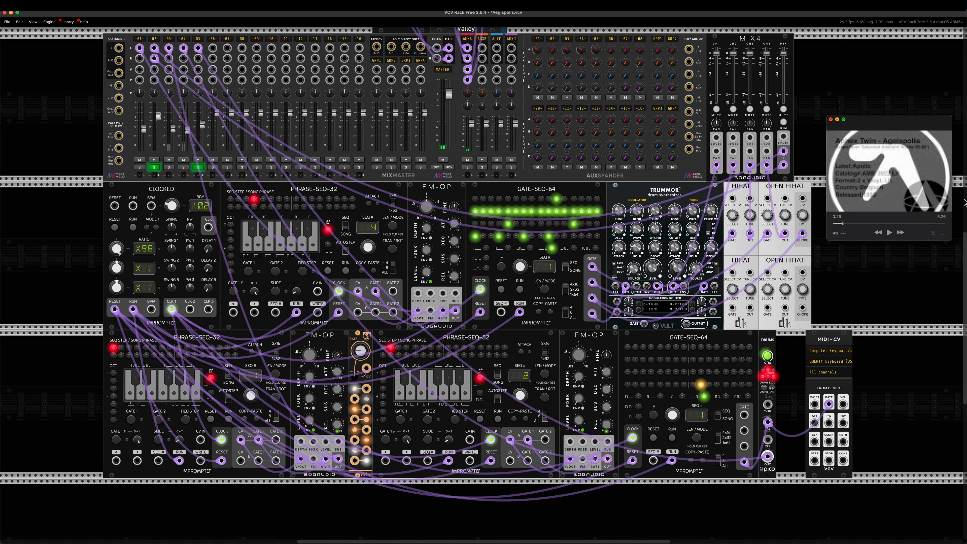
Step: Replay the reference track, patch the third gate output and the MIDI-CV gate to DRUMS' second trigger, and adjust its encoder
click(890, 233)
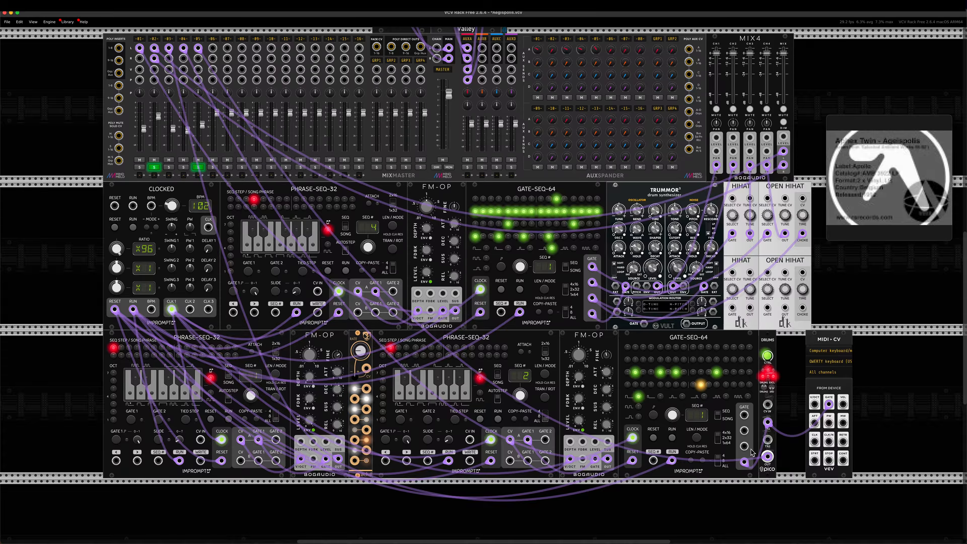
drag(744, 446, 768, 440)
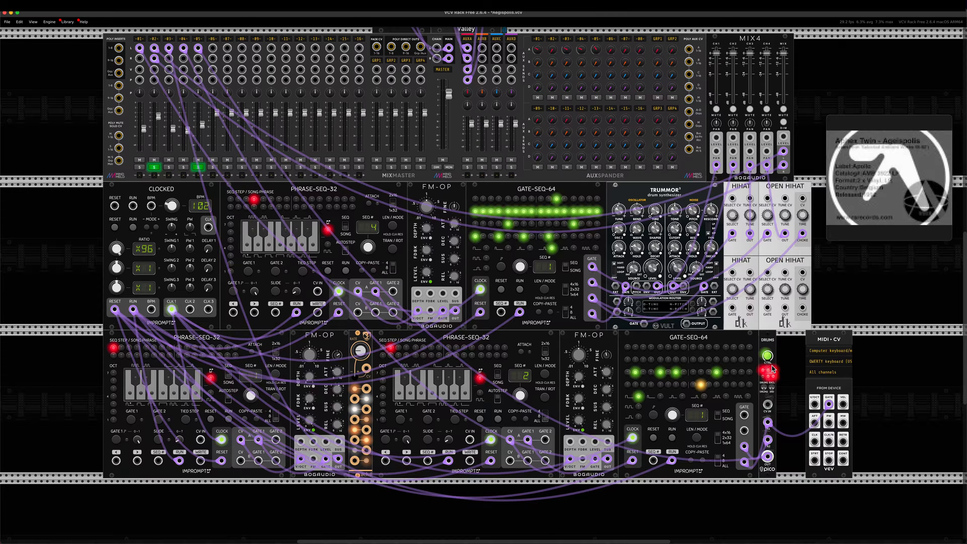
double_click(767, 355)
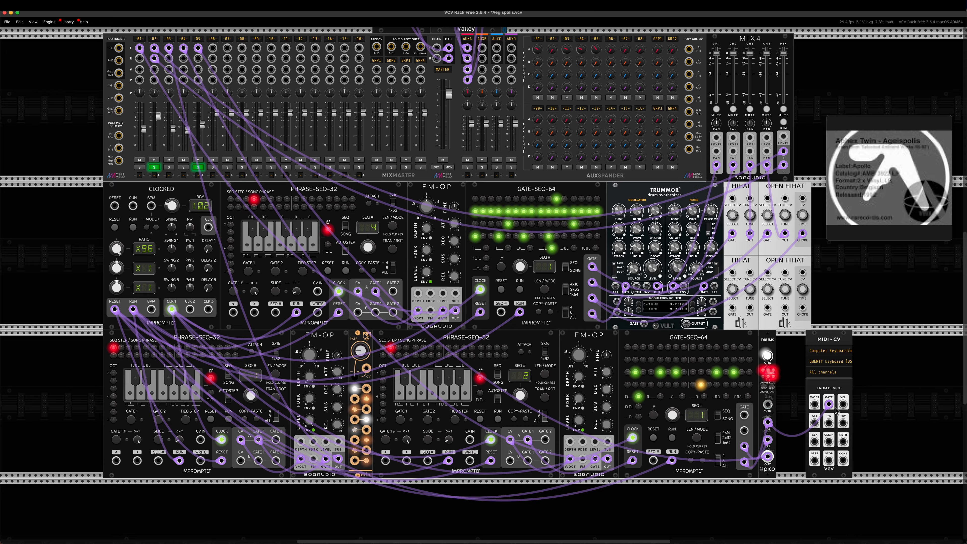
drag(830, 405, 768, 439)
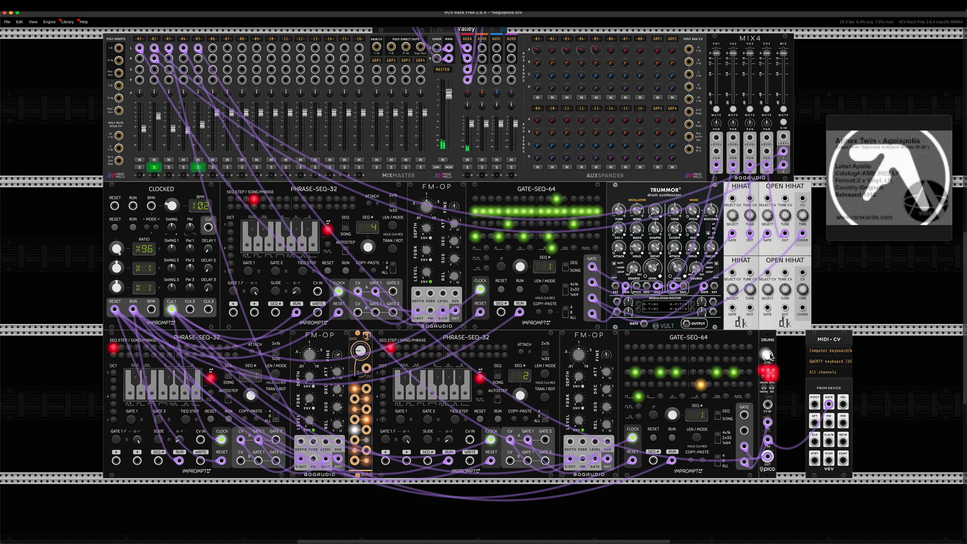
mouse_move(768, 355)
mouse_down()
mouse_move(768, 438)
mouse_move(769, 365)
mouse_up()
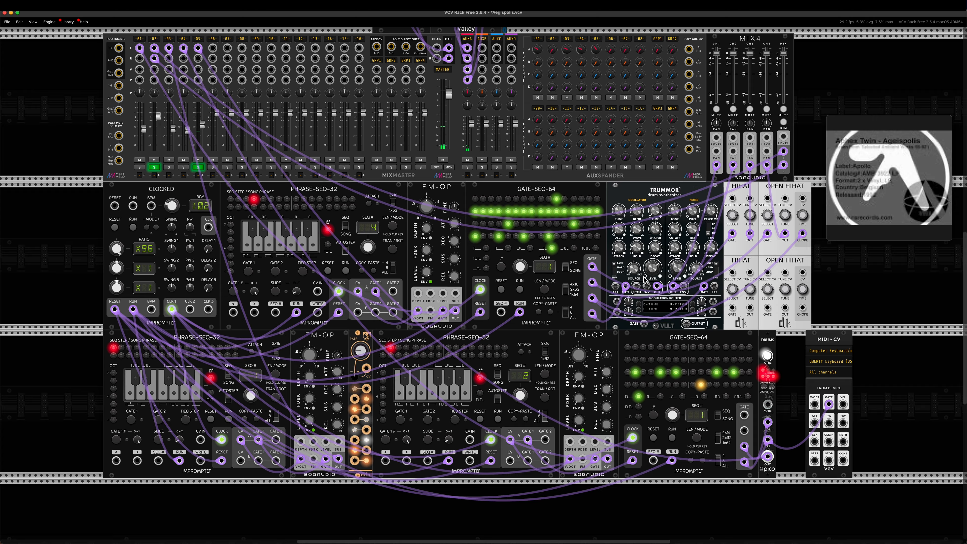
Step: Restart the clock from the beginning and activate steps 42, 43, 47 and 48 of the lower GATE-SEQ-64
click(115, 228)
click(132, 229)
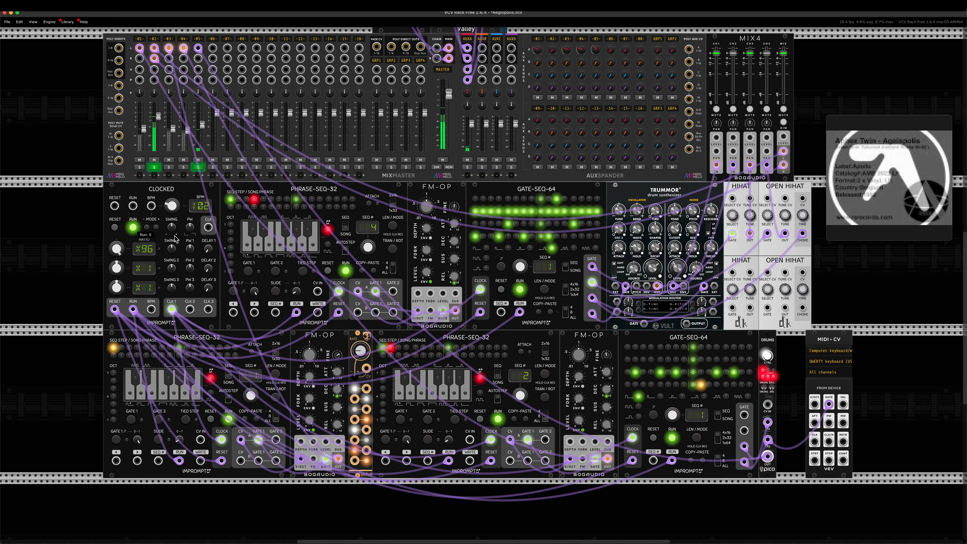
click(700, 373)
click(709, 373)
click(749, 373)
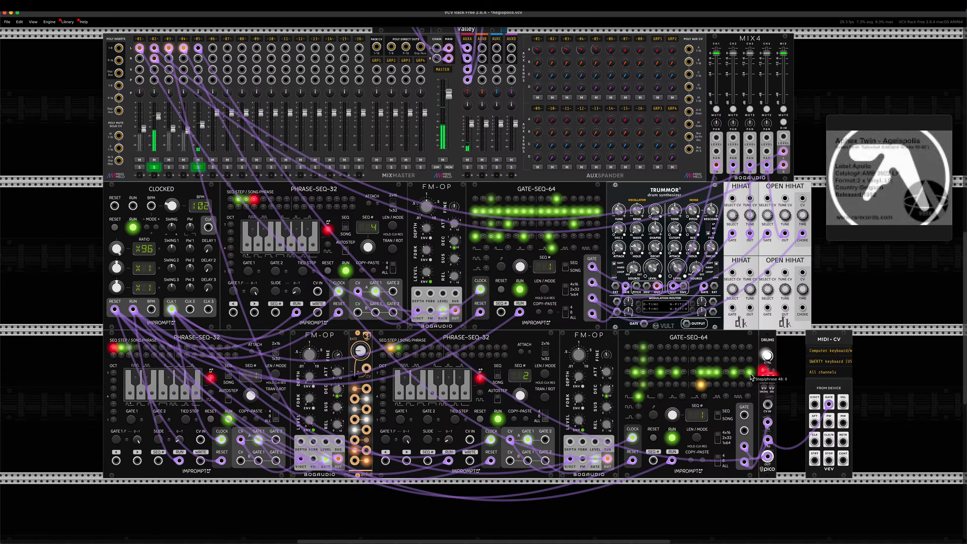
click(741, 372)
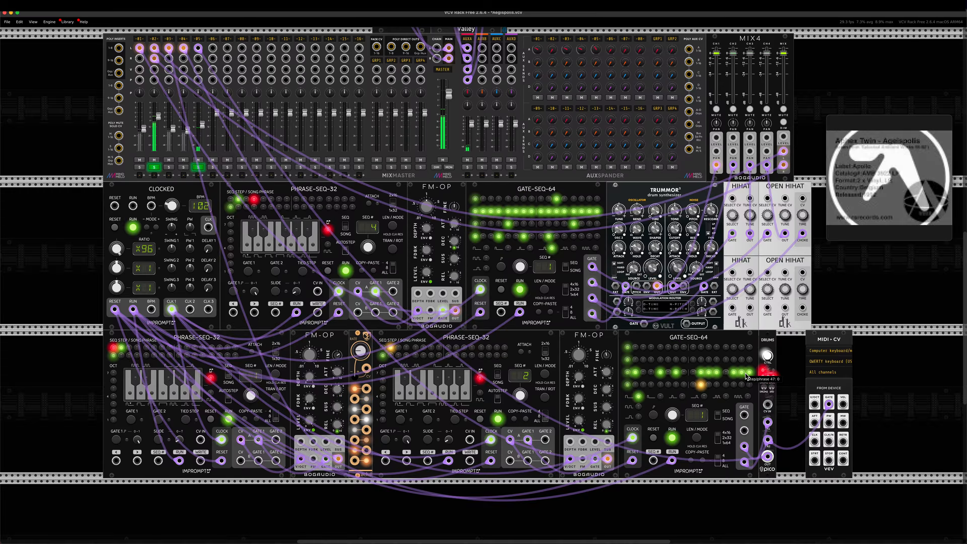
Step: Unsolo channel 2, nudge channel 5's fader down and adjust the DRUMS encoder to choose the drum sound
click(154, 167)
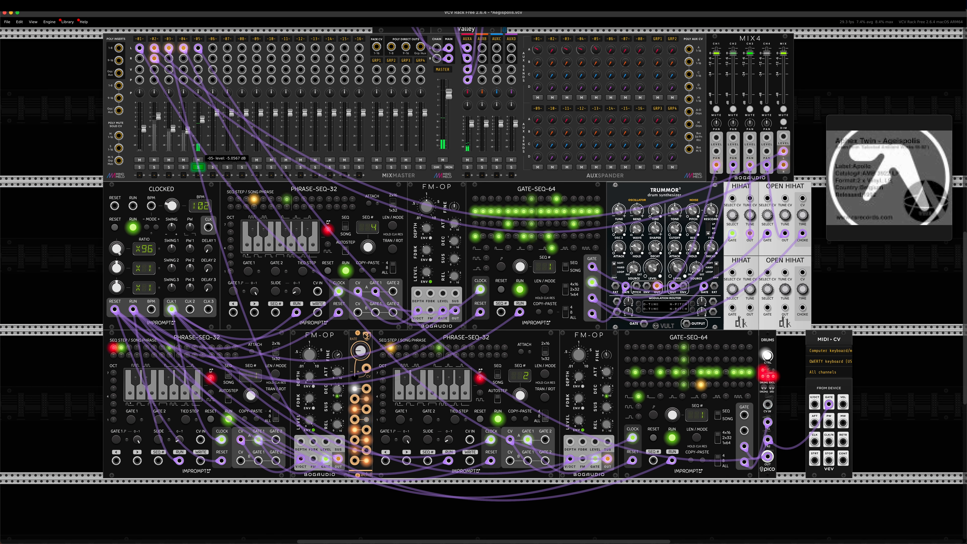
drag(202, 119, 202, 120)
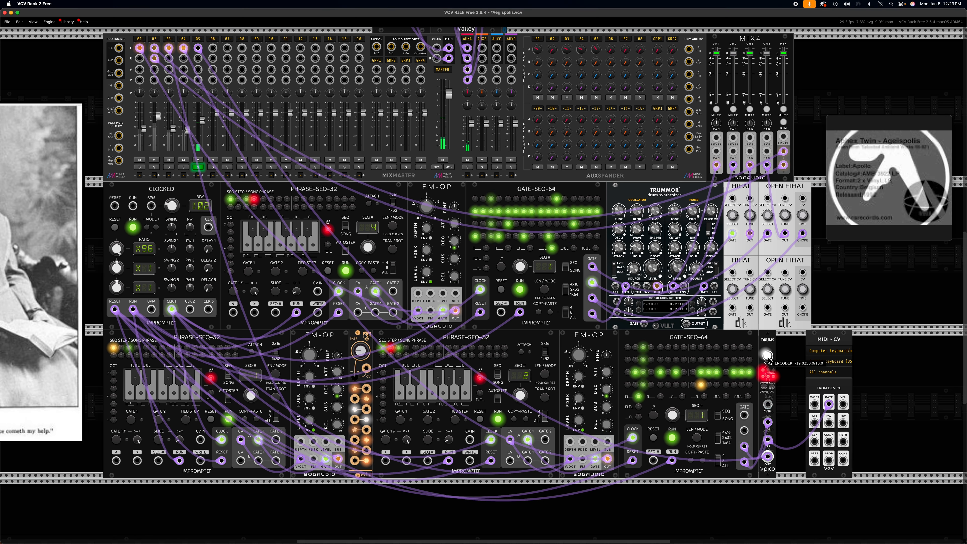
drag(769, 359, 768, 421)
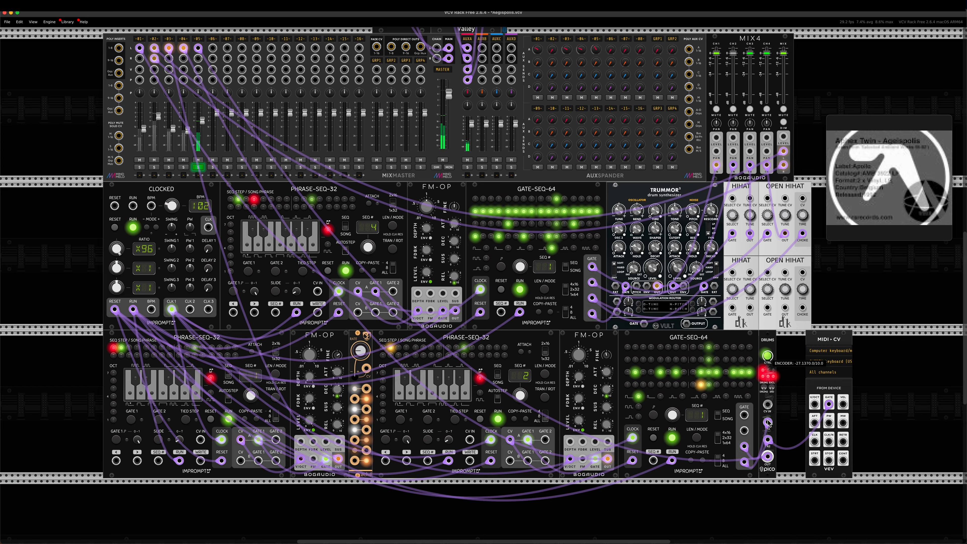
click(768, 356)
drag(769, 356, 768, 457)
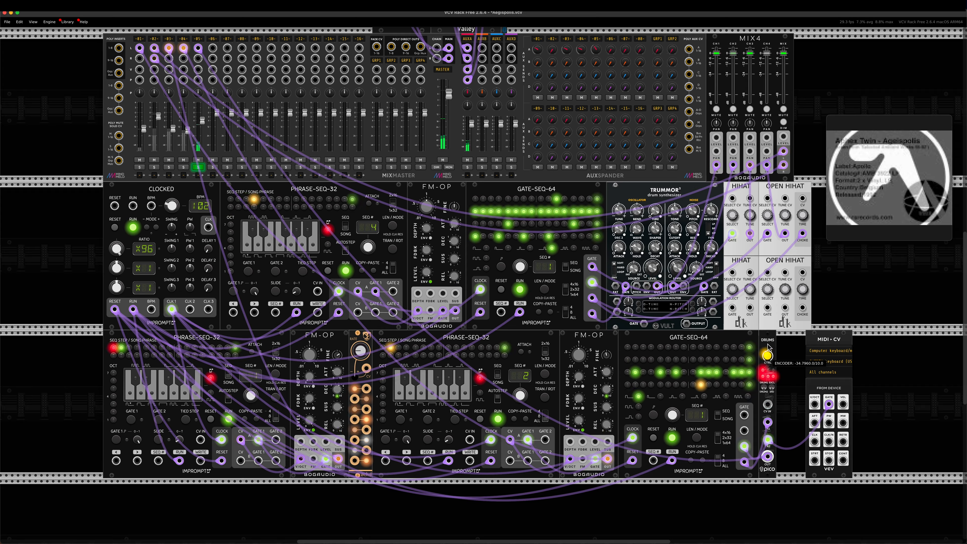
drag(768, 345, 768, 432)
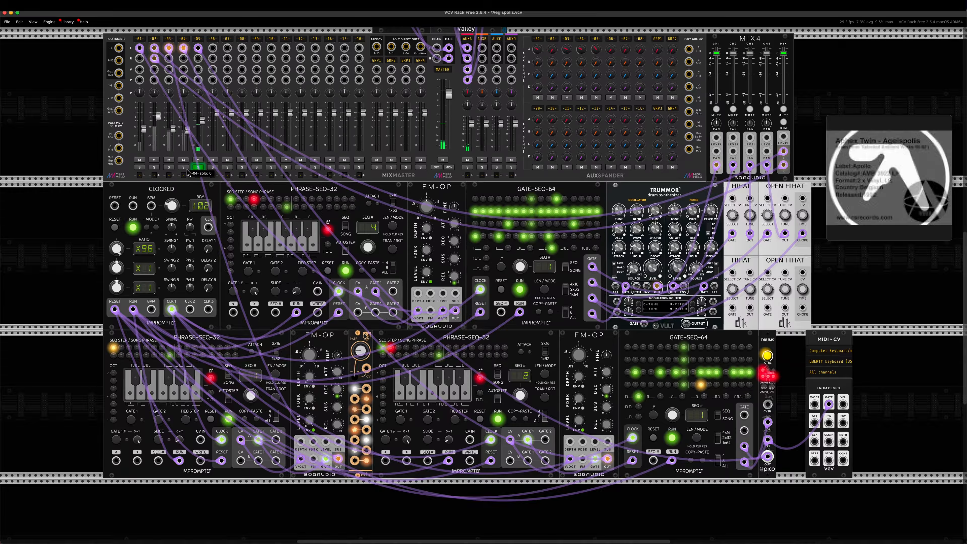
Step: Raise channel 5's fader slightly while auditioning it against channel 2, and mute channel 5
click(198, 159)
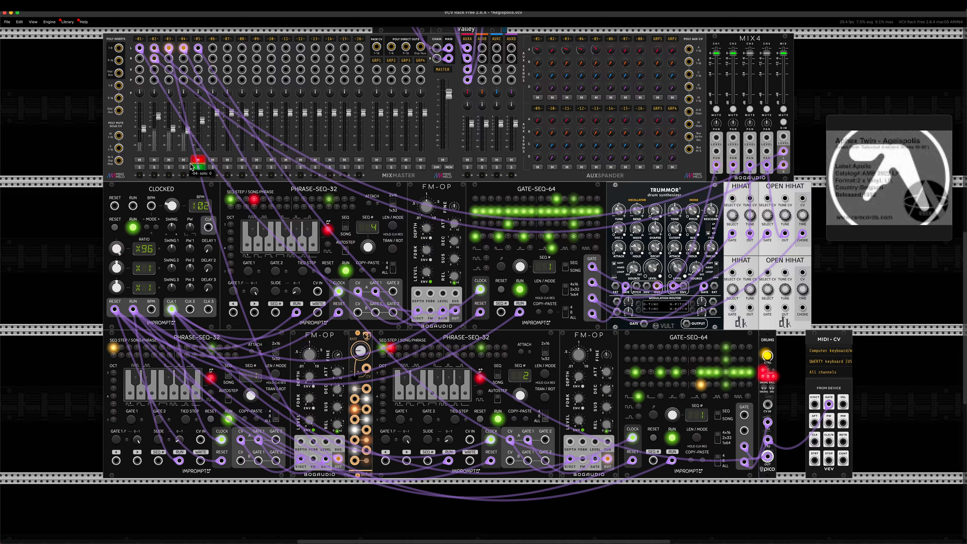
click(199, 161)
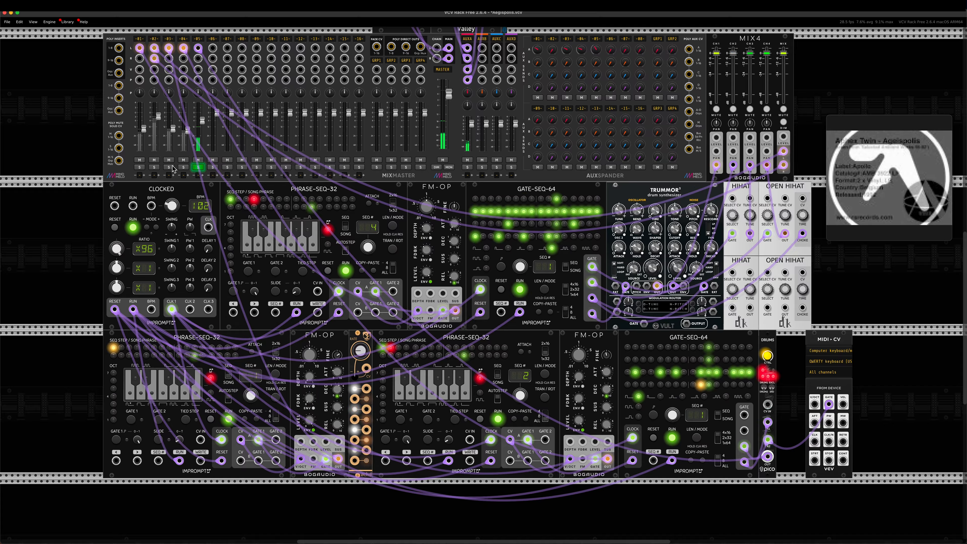
click(154, 167)
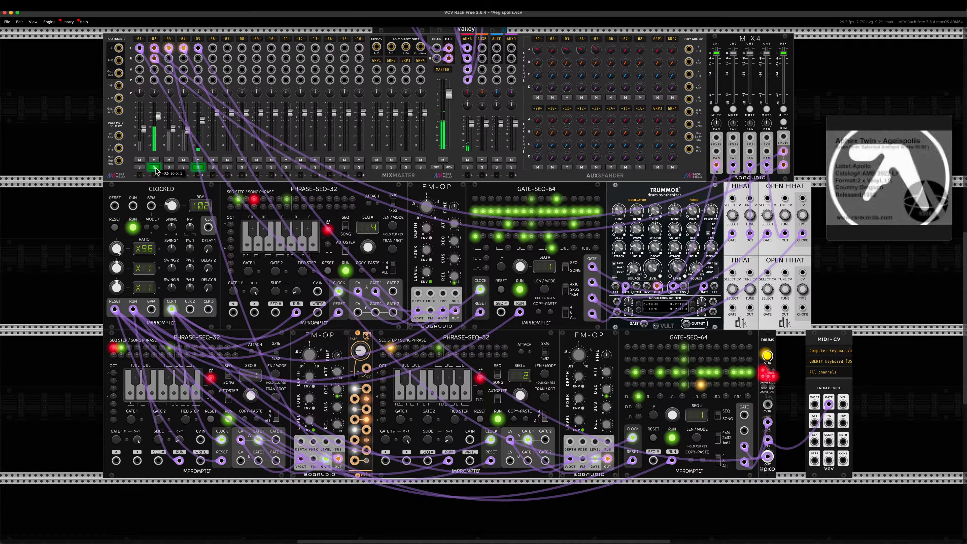
drag(202, 121, 203, 117)
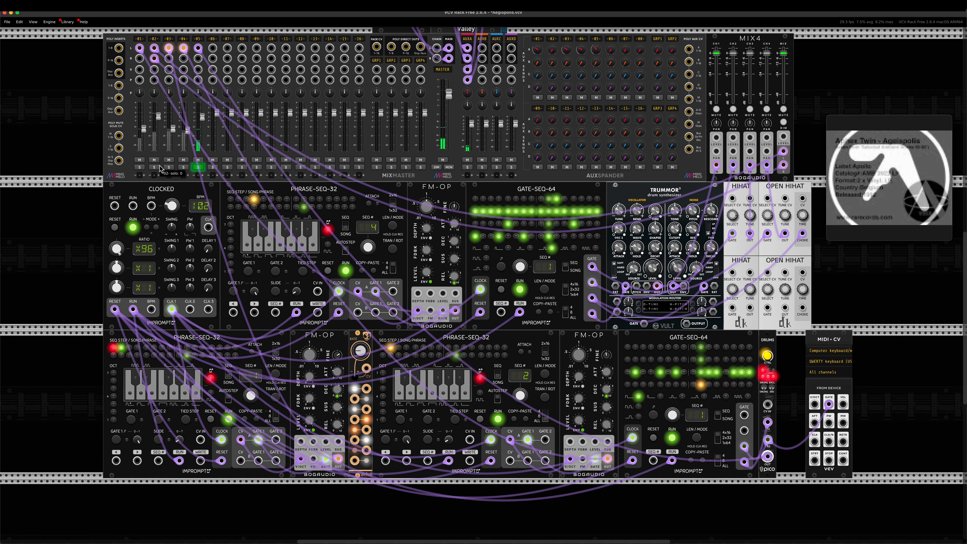
click(198, 160)
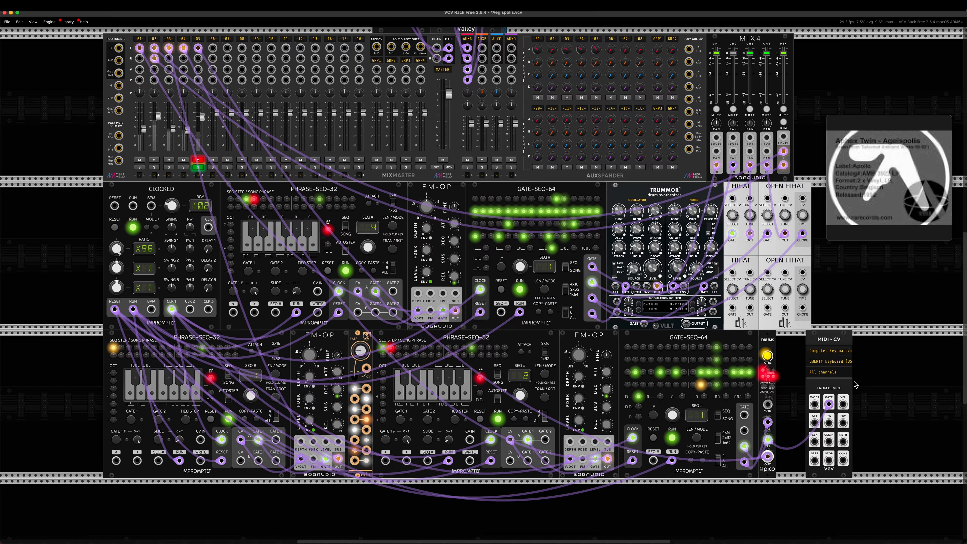
Step: Replace the MIDI-CV module with a duplicate of DRUMS and patch the copy's output to MixMaster channel 6
key(BackSpace)
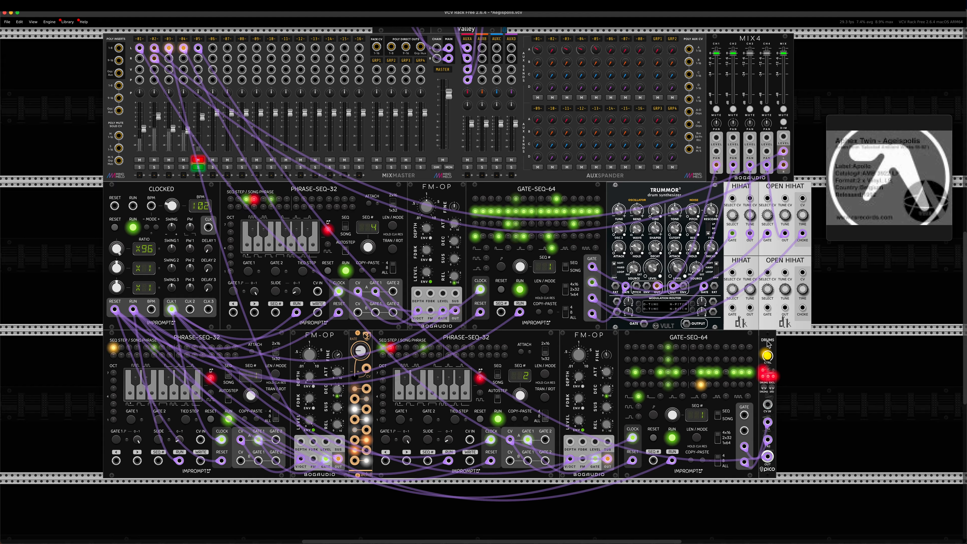
key(ctrl+d)
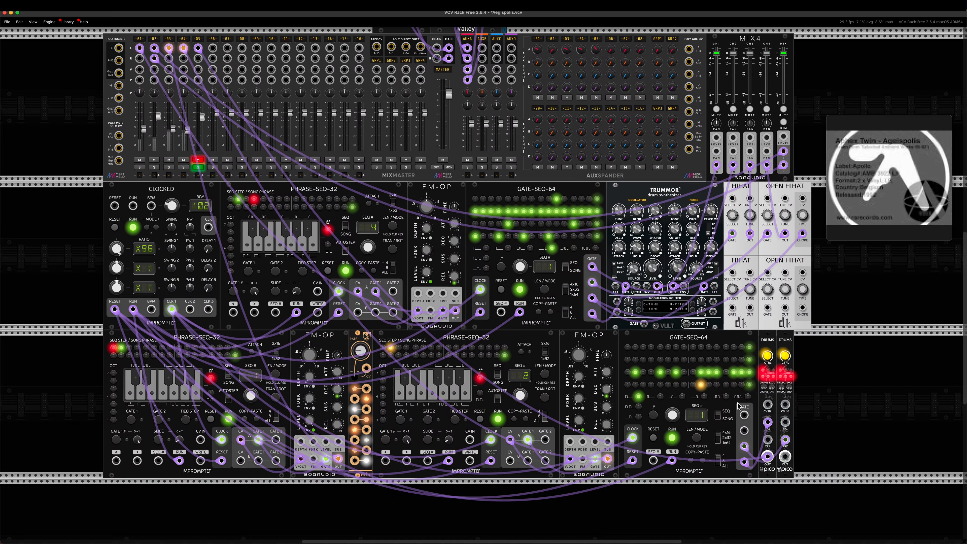
drag(787, 459, 209, 85)
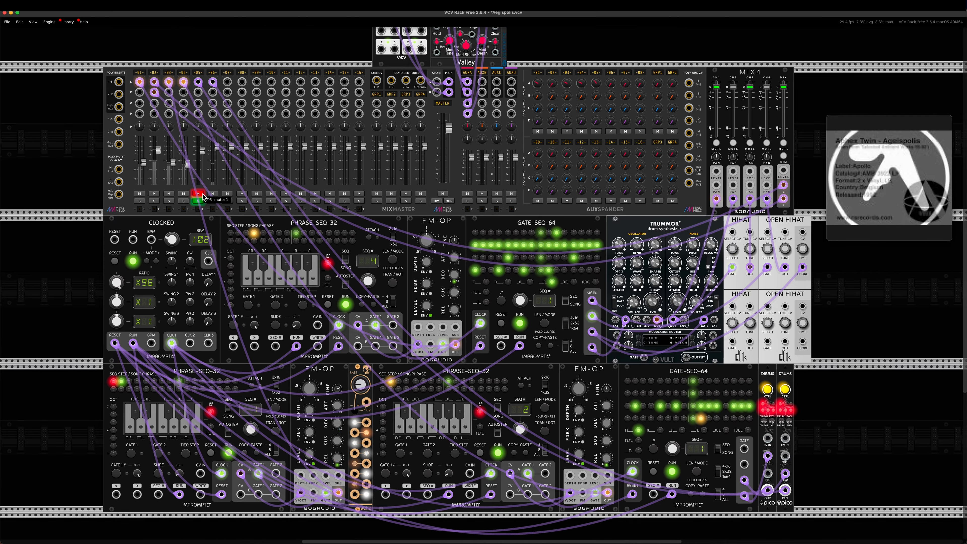
Step: Solo channel 6, set its AUX A send to about -35.6 dB and unmute channel 5
click(212, 201)
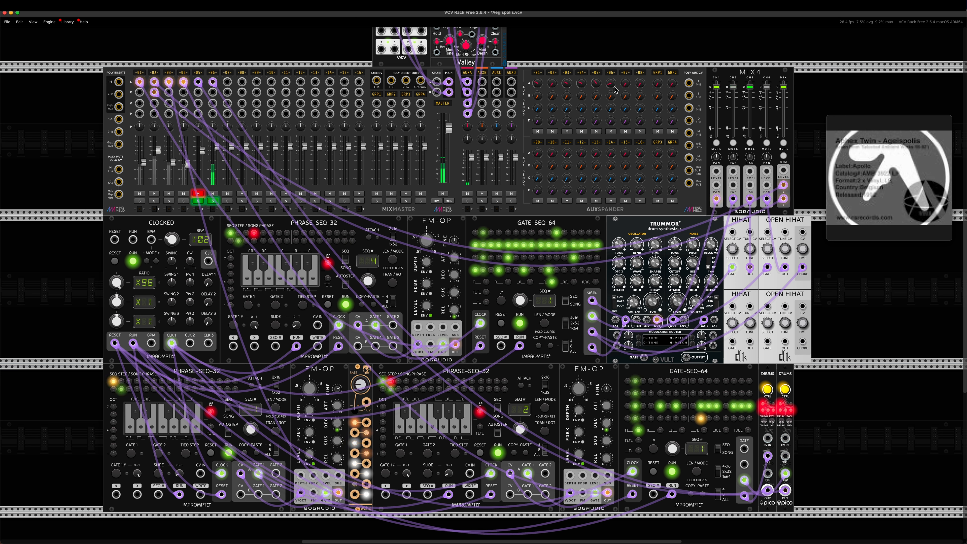
drag(613, 86, 613, 86)
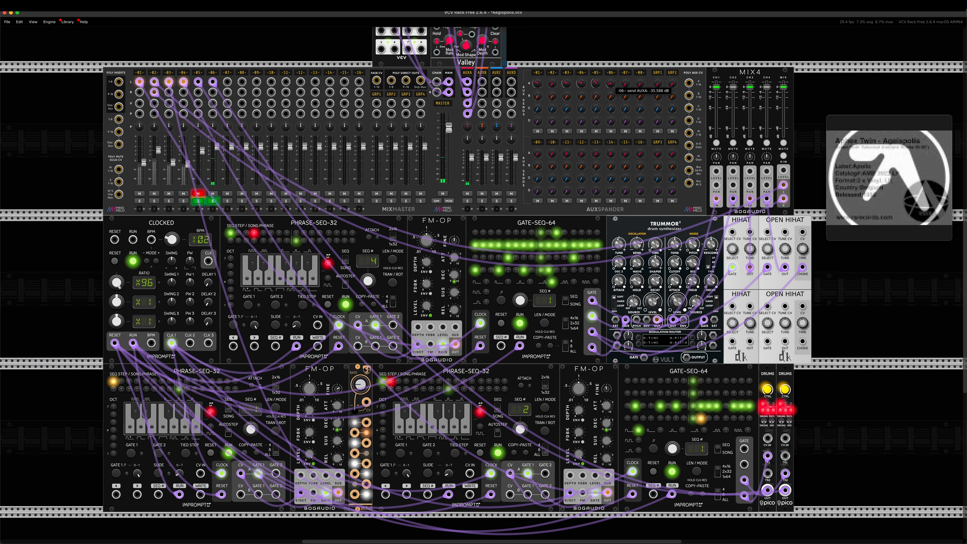
click(198, 194)
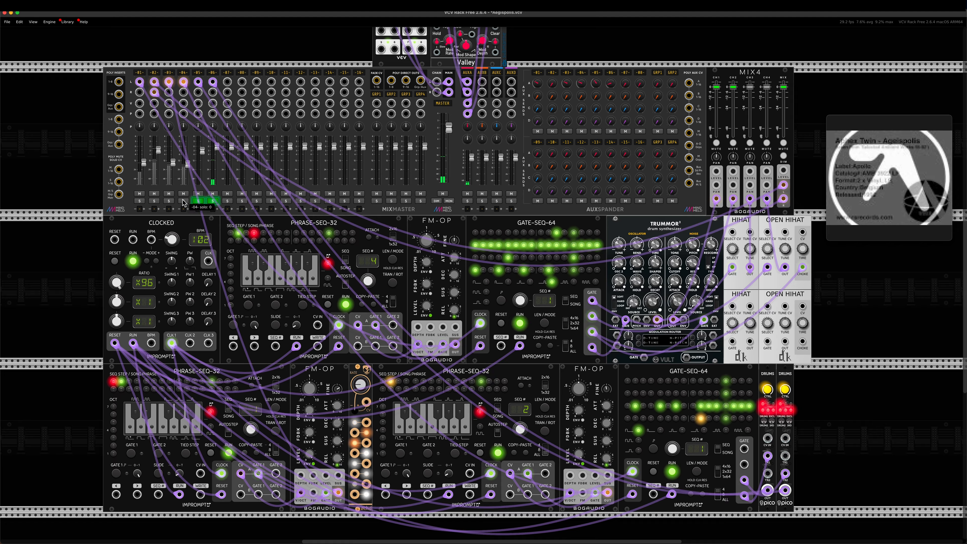
Step: Compare the drums with channel 2 soloed and muted, and turn off step 43 of the lower GATE-SEQ-64
click(154, 201)
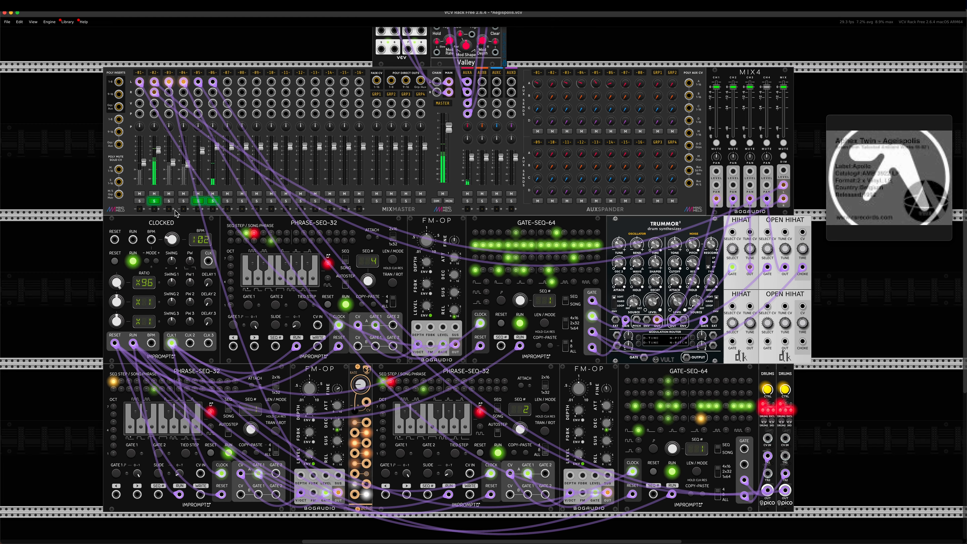
click(154, 194)
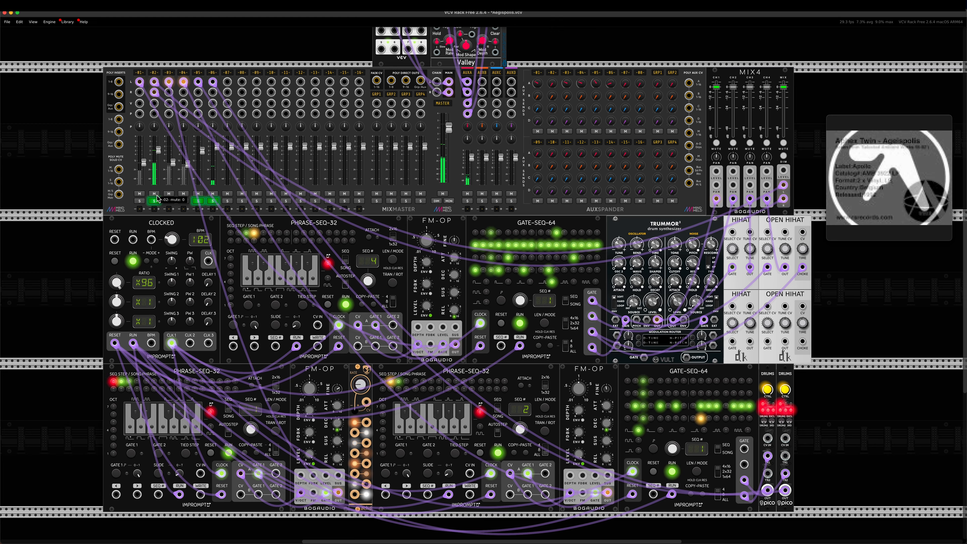
click(708, 406)
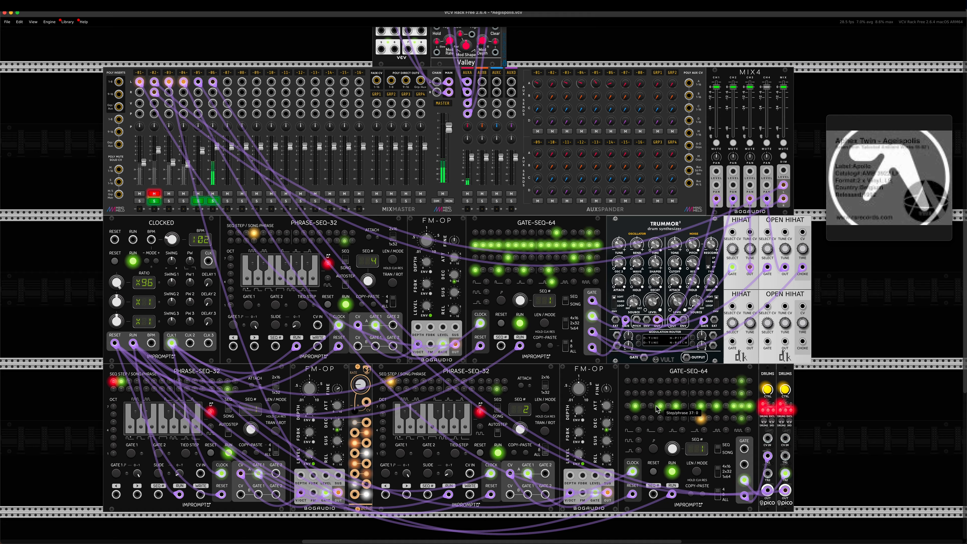
Step: Replay the reference track and hide its player window
click(890, 235)
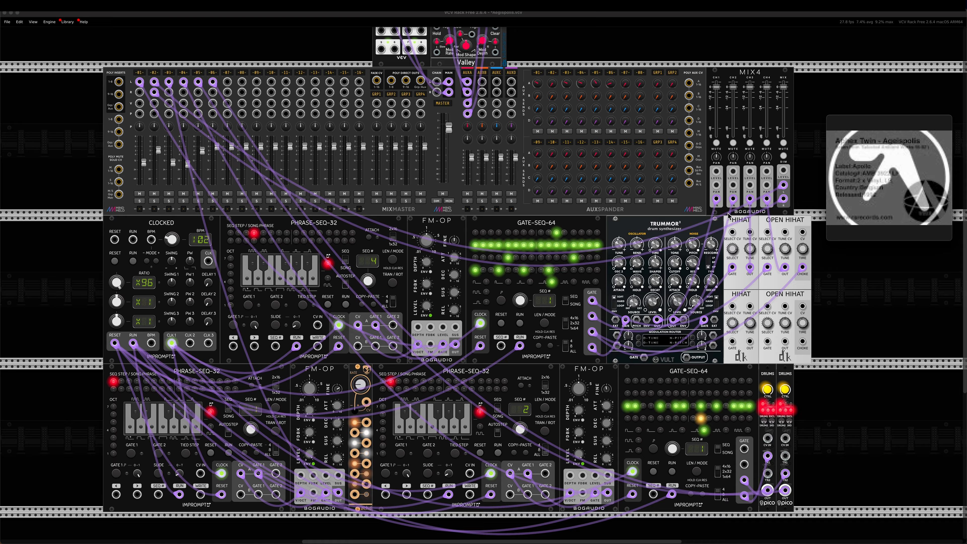
mouse_move(879, 157)
key(super+h)
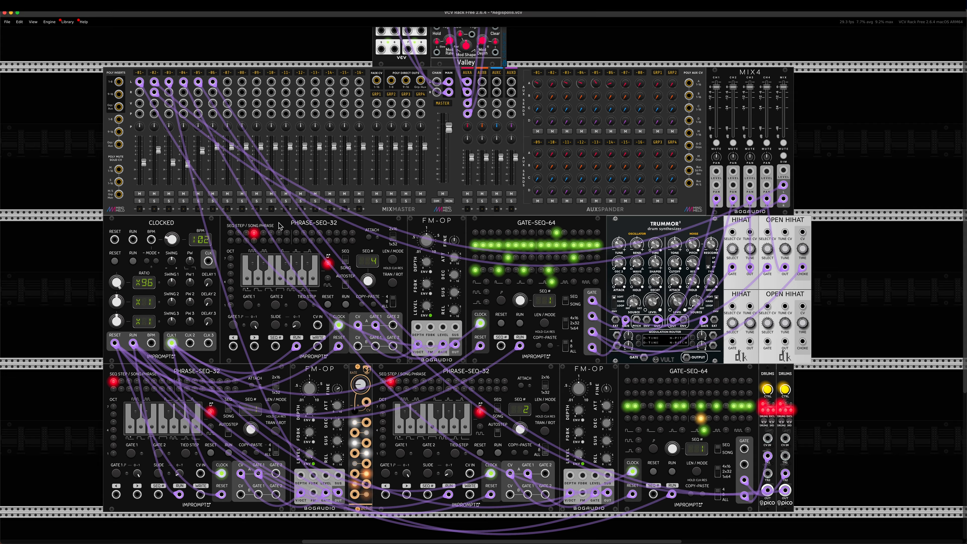
Step: Duplicate the upper PHRASE-SEQ-32 and place the copy after the two DRUMS modules in the lowest row
key(super+d)
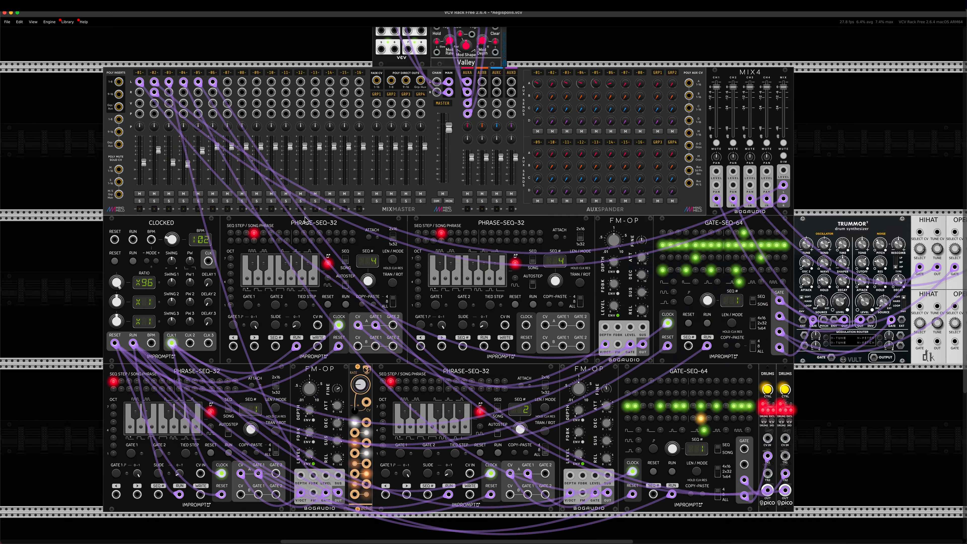
drag(483, 224, 837, 426)
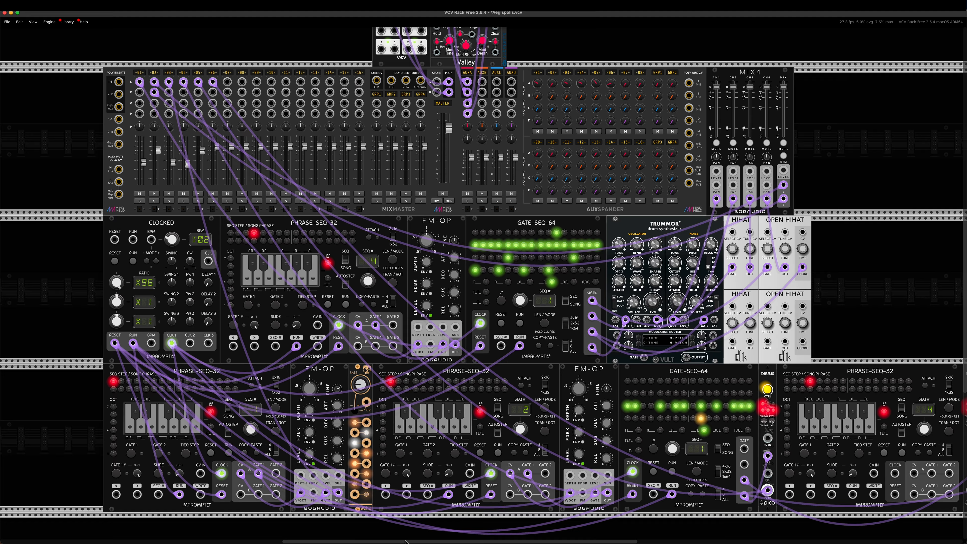
scroll(682, 347, right, 5)
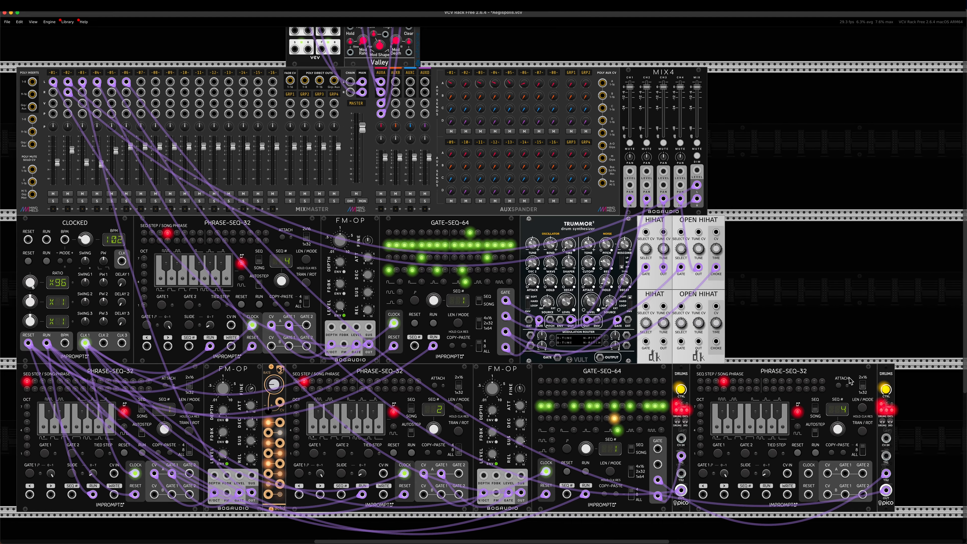
drag(853, 377, 869, 428)
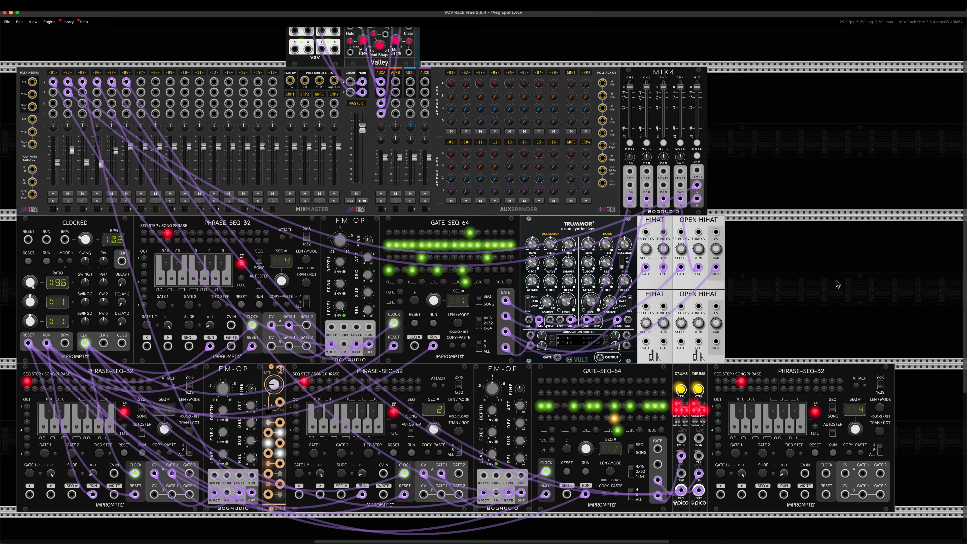
Step: Add a KICKALL module to the patch and place it directly beside the OPEN HIHAT modules
right_click(836, 284)
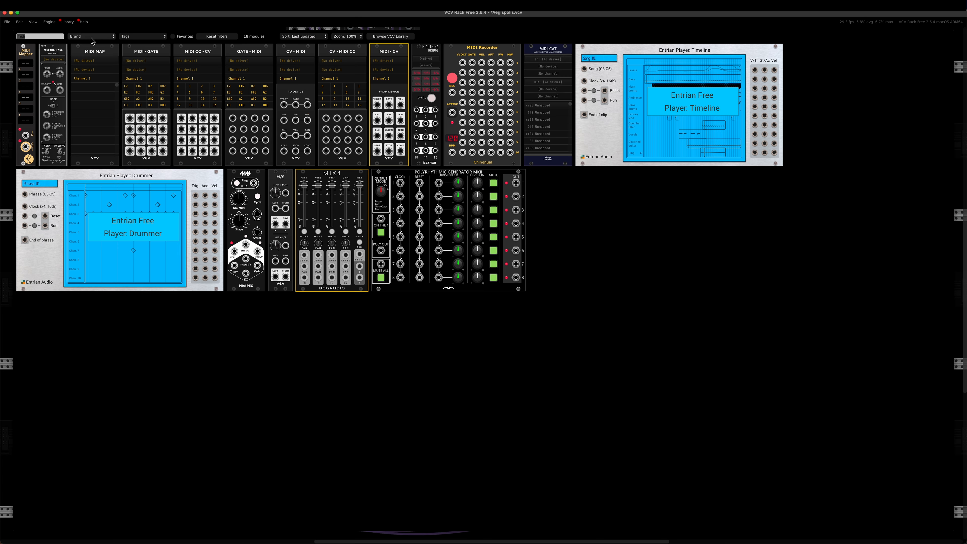
key(BackSpace)
scroll(95, 183, down, 5)
click(28, 141)
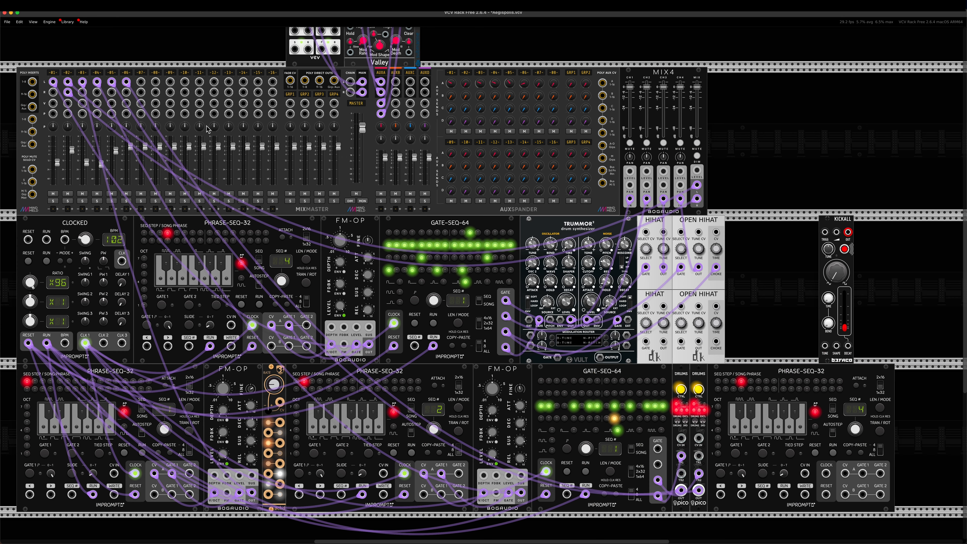
drag(836, 273, 742, 273)
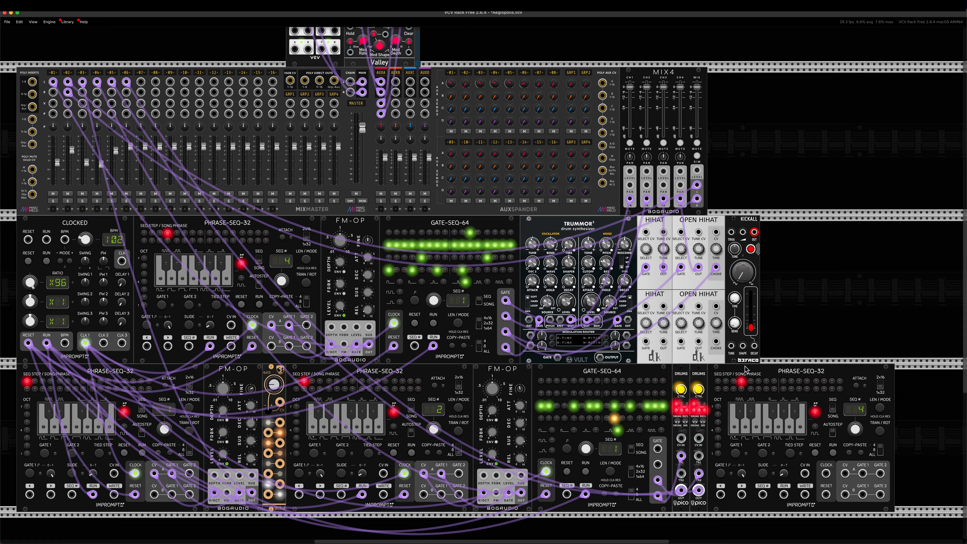
Step: Patch the new PHRASE-SEQ-32's CV and gate outputs to KICKALL's tune and trigger inputs, and its run and reset inputs to CLOCKED
drag(845, 474, 731, 345)
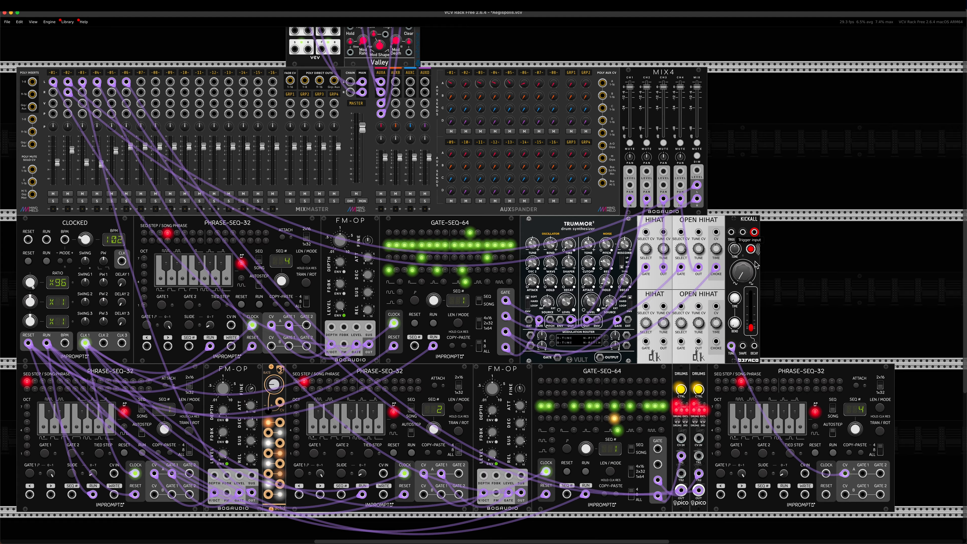
drag(731, 232, 862, 473)
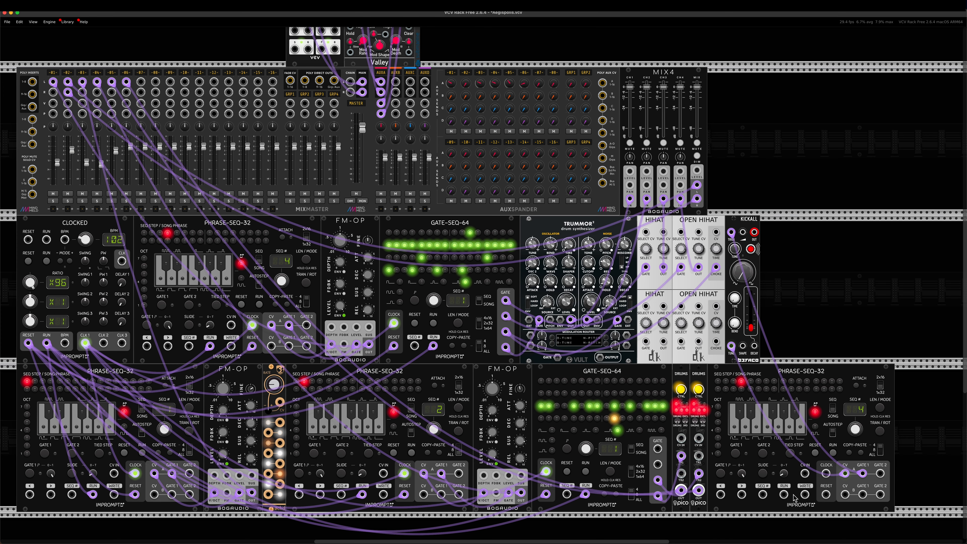
drag(784, 494, 47, 344)
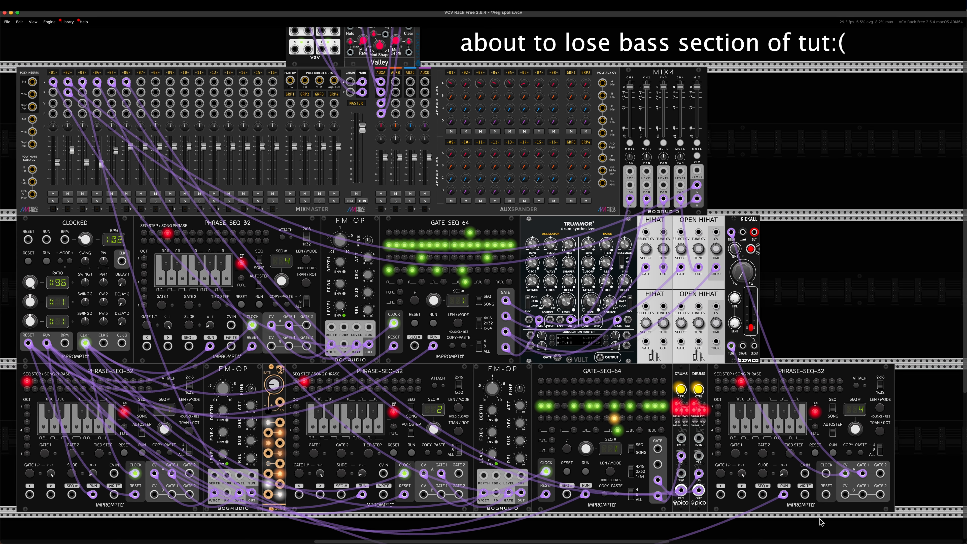
drag(827, 494, 47, 343)
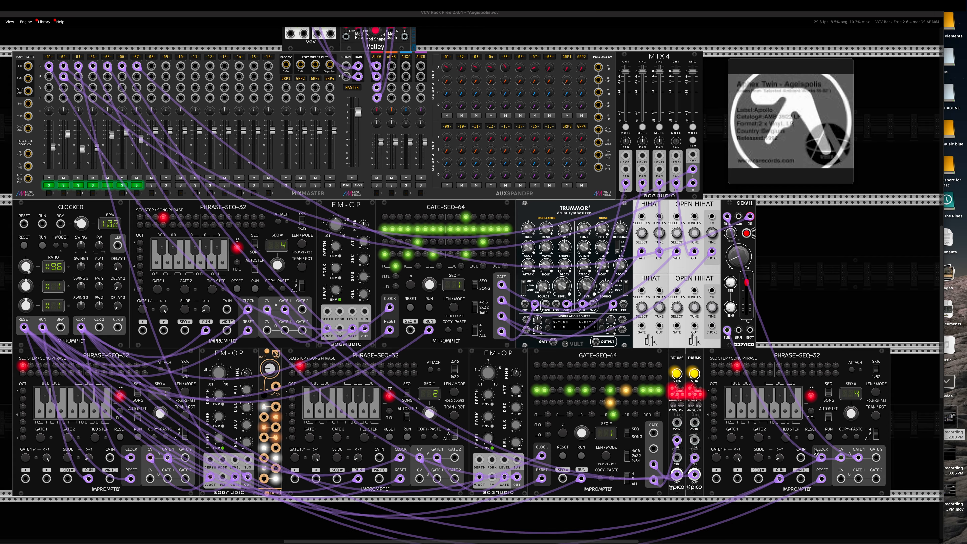
Step: Examine the steps of the bass PHRASE-SEQ-32's sequences, including 2, 3 and 4, in sequence mode, and return it to song mode
click(829, 396)
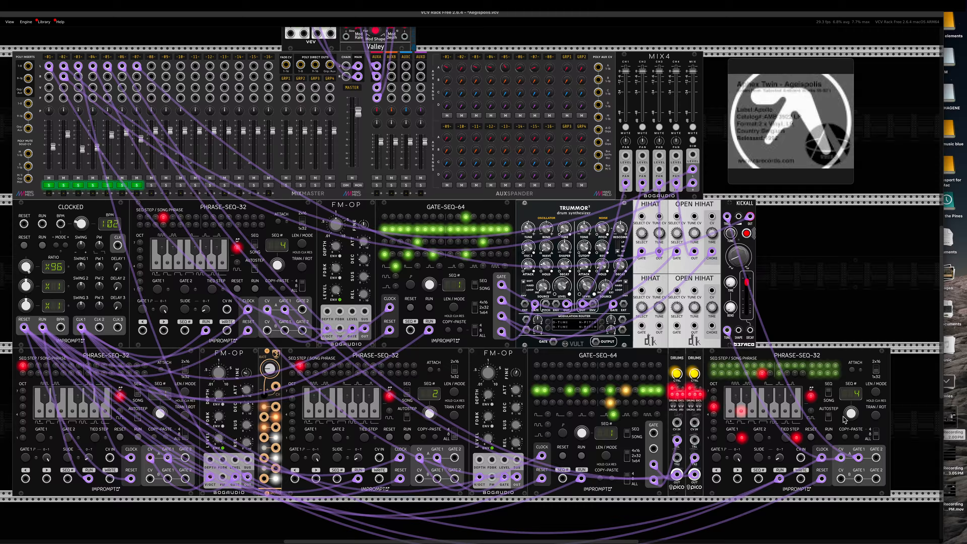
mouse_move(851, 416)
drag(851, 413, 852, 460)
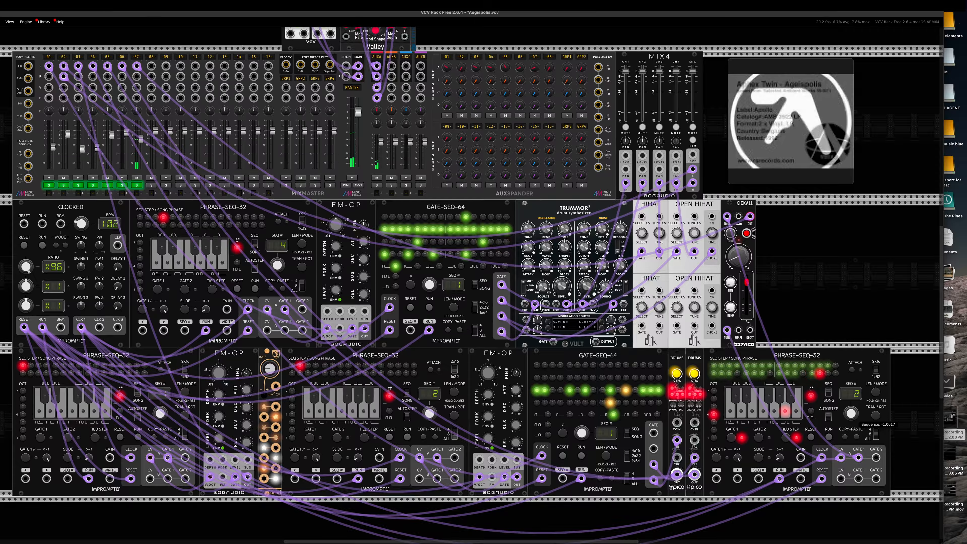
drag(851, 414, 851, 408)
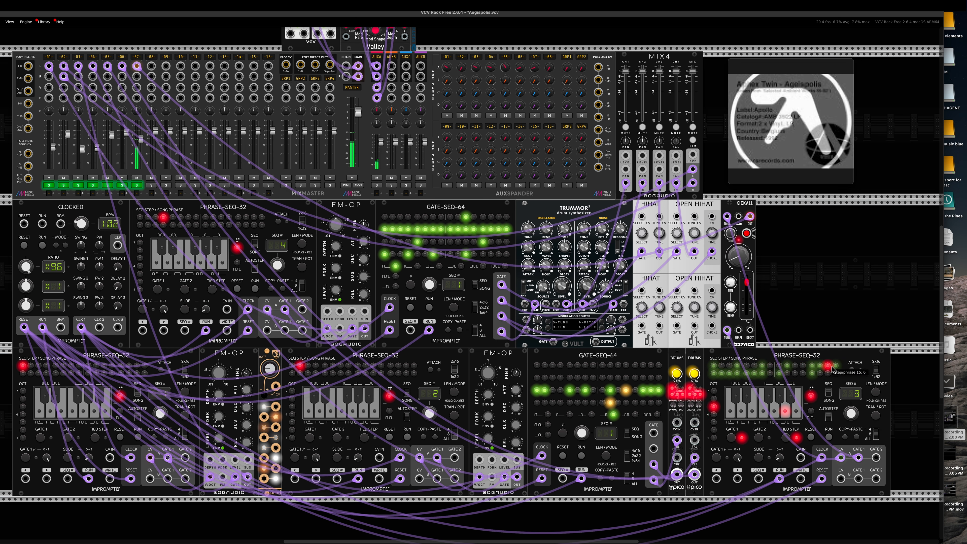
click(738, 374)
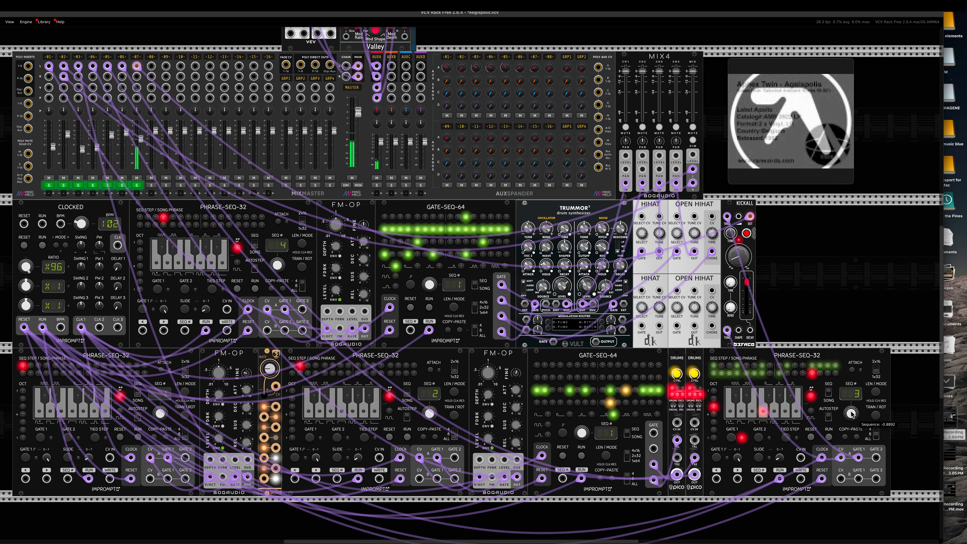
click(721, 367)
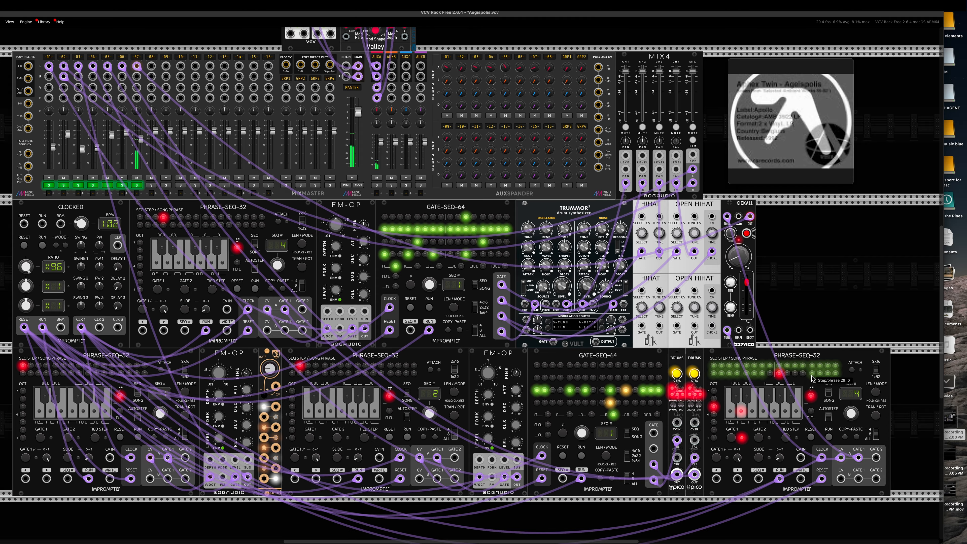
click(818, 376)
click(834, 375)
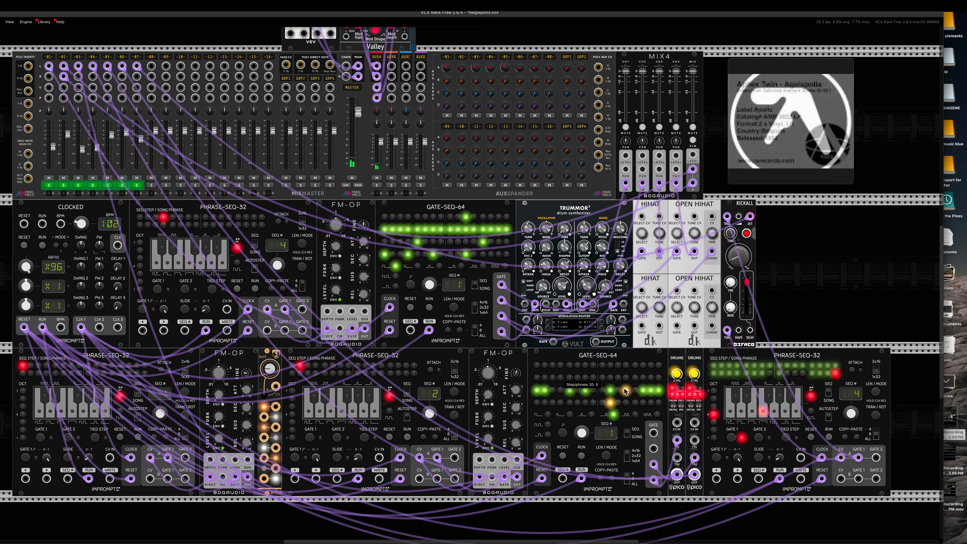
click(827, 395)
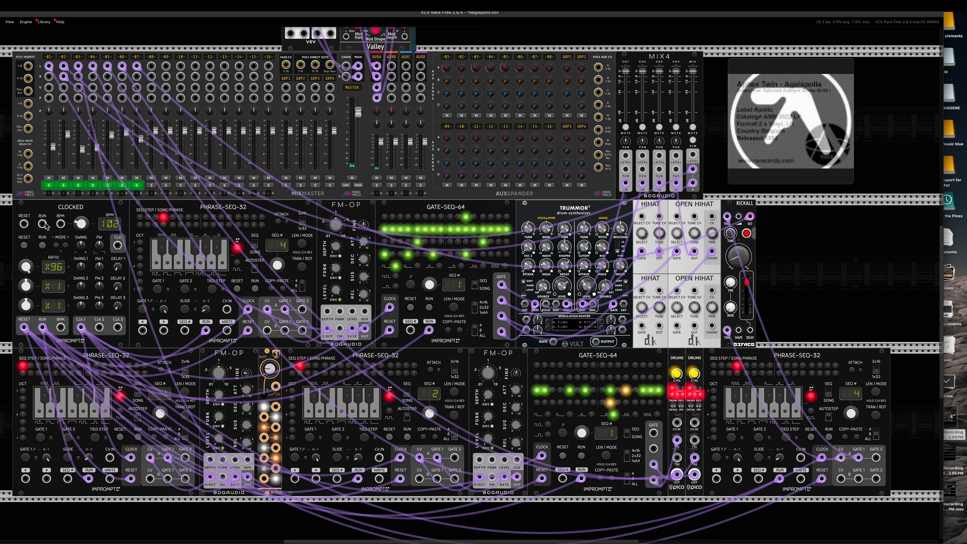
Step: Turn off solo on MixMaster channels 1 through 7
click(52, 186)
click(63, 186)
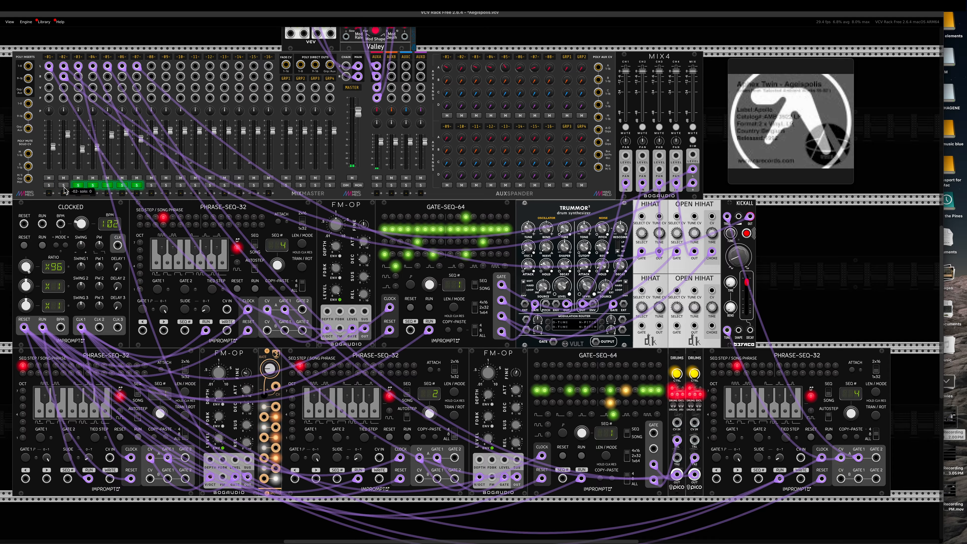
click(78, 186)
click(93, 185)
click(108, 186)
click(122, 185)
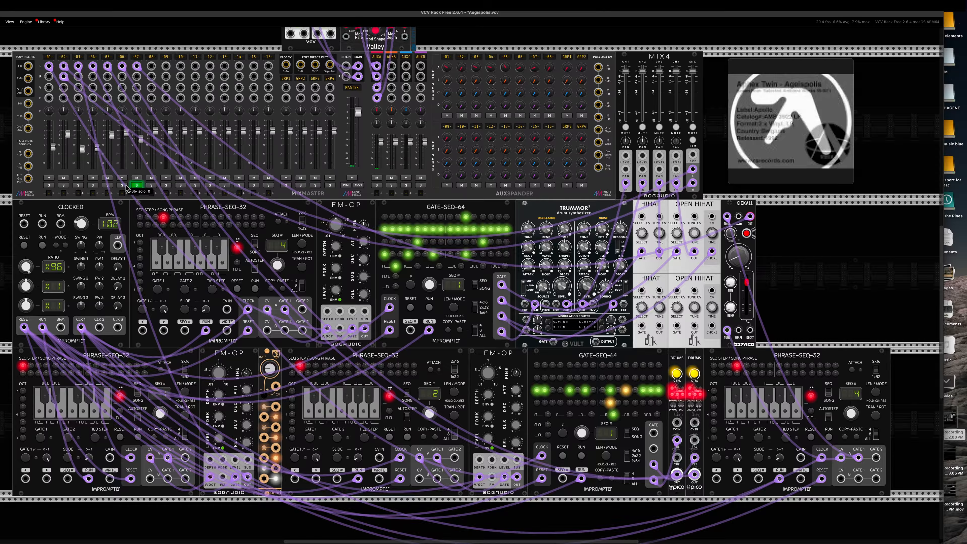
click(137, 186)
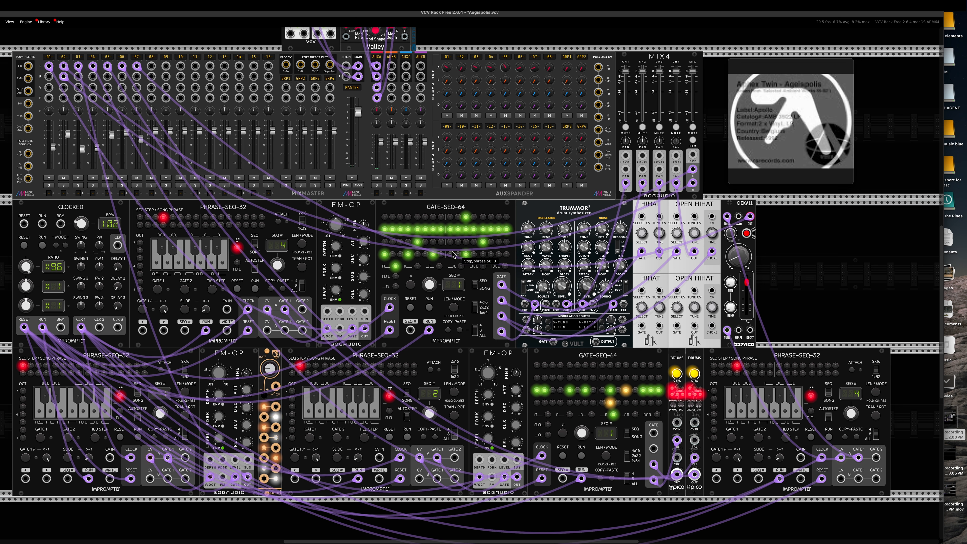
Step: Listen to the reference track from an early passage and shift its player window slightly
mouse_move(798, 157)
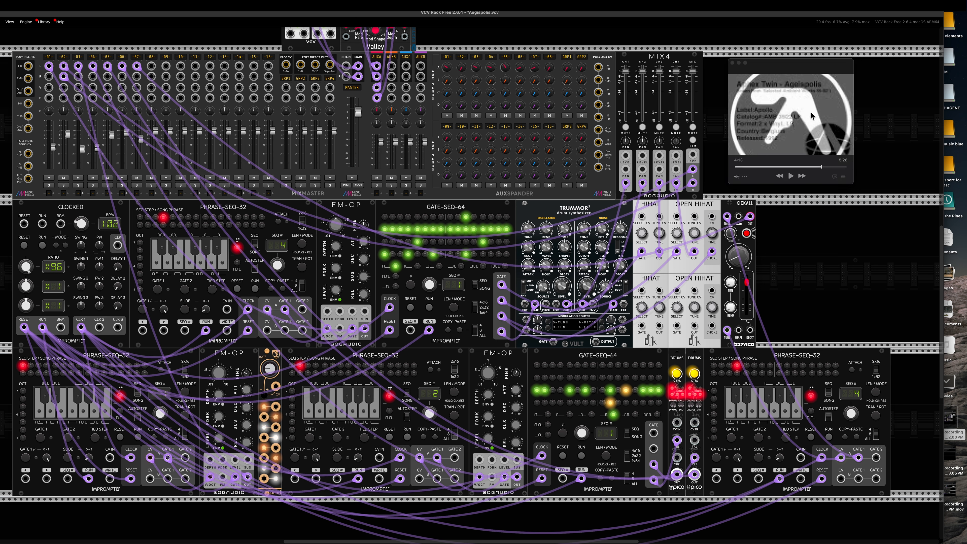
drag(760, 167, 754, 167)
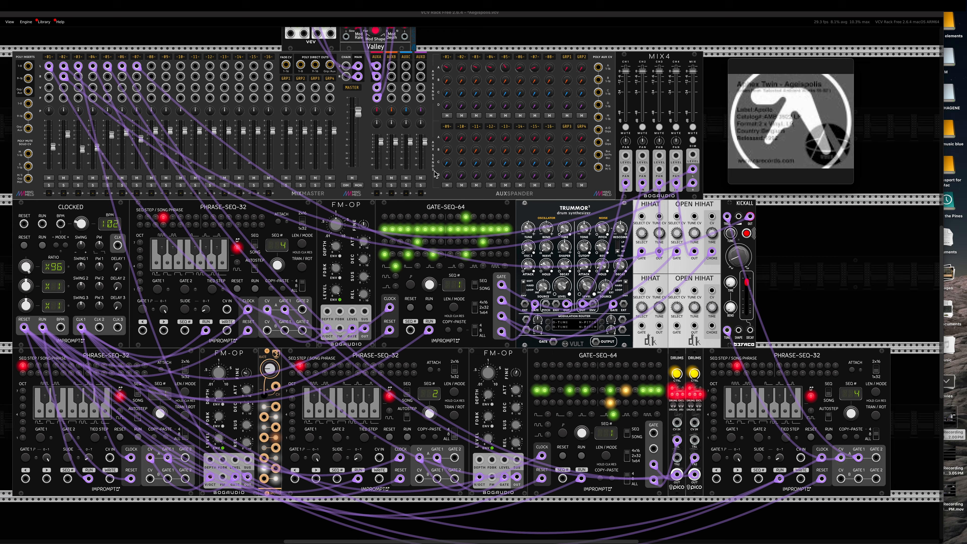
mouse_move(809, 170)
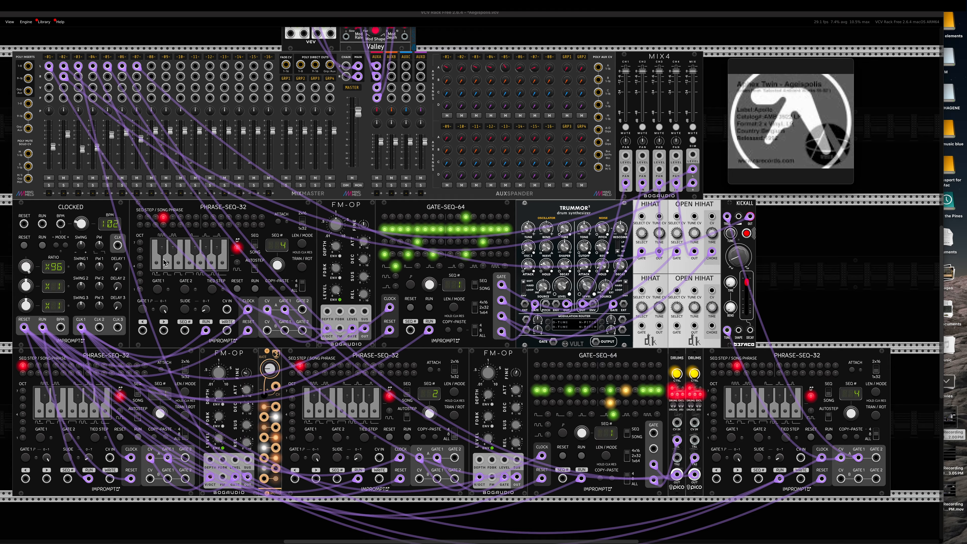
mouse_move(777, 131)
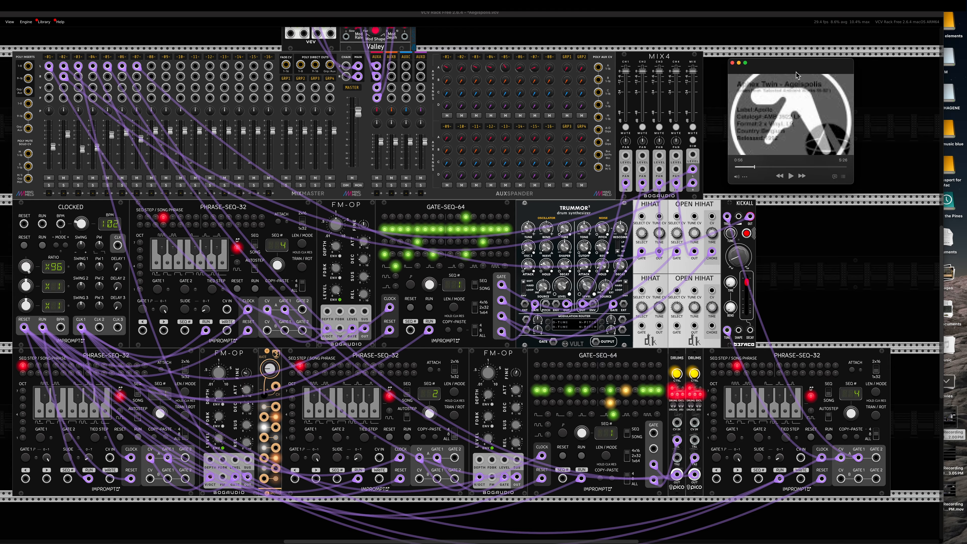
drag(796, 72, 801, 67)
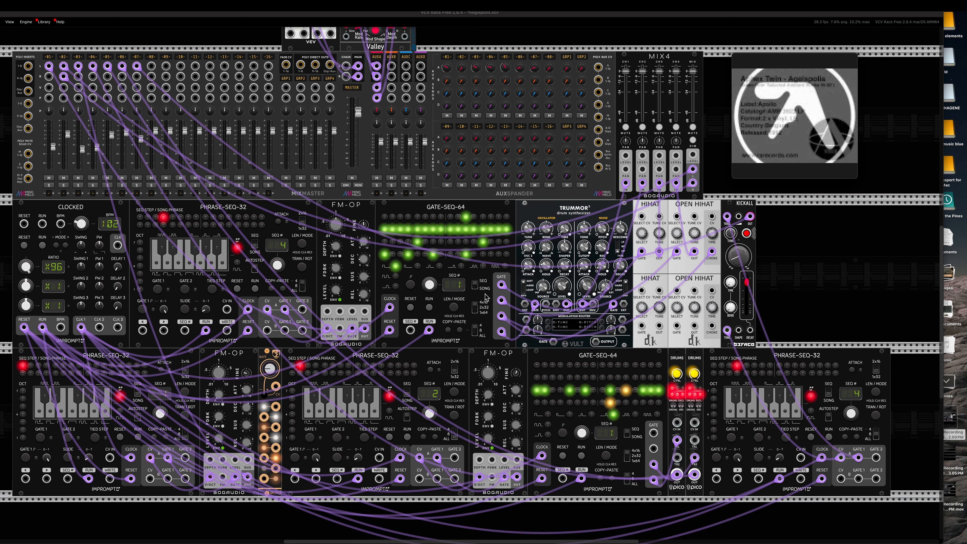
Step: View sequence 2 on the upper GATE-SEQ-64 and return to sequence 1
drag(430, 290, 430, 290)
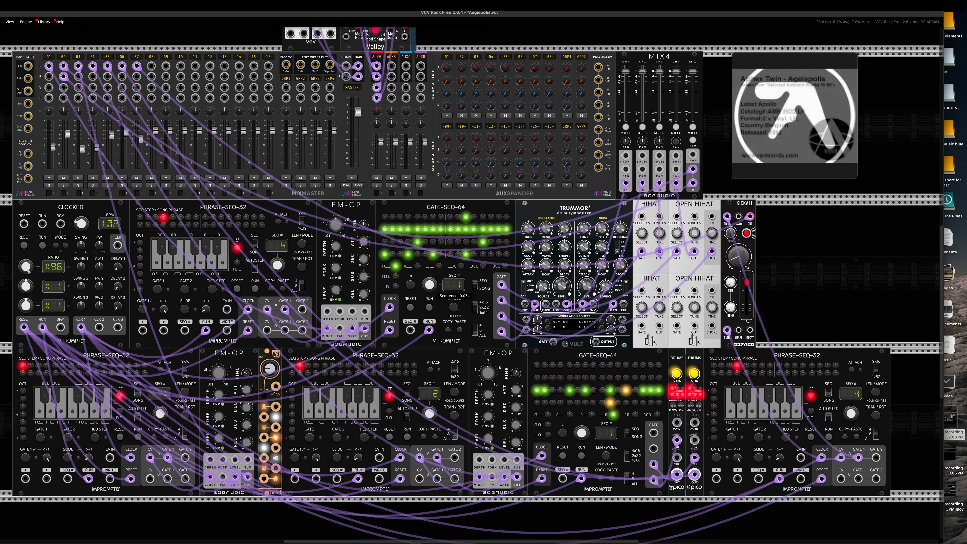
drag(433, 290, 434, 283)
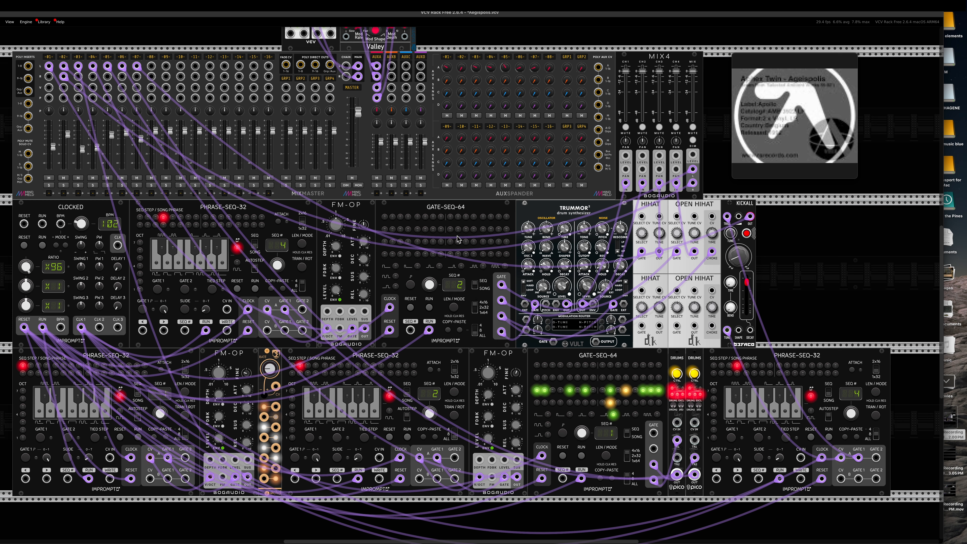
drag(433, 283, 433, 287)
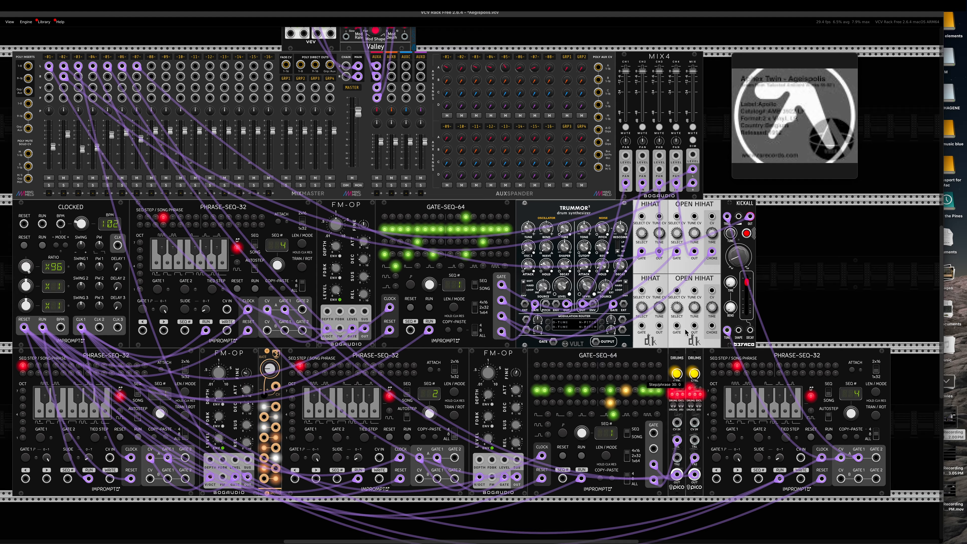
Step: Play the reference track again to compare its drum pattern with the patch
mouse_move(741, 172)
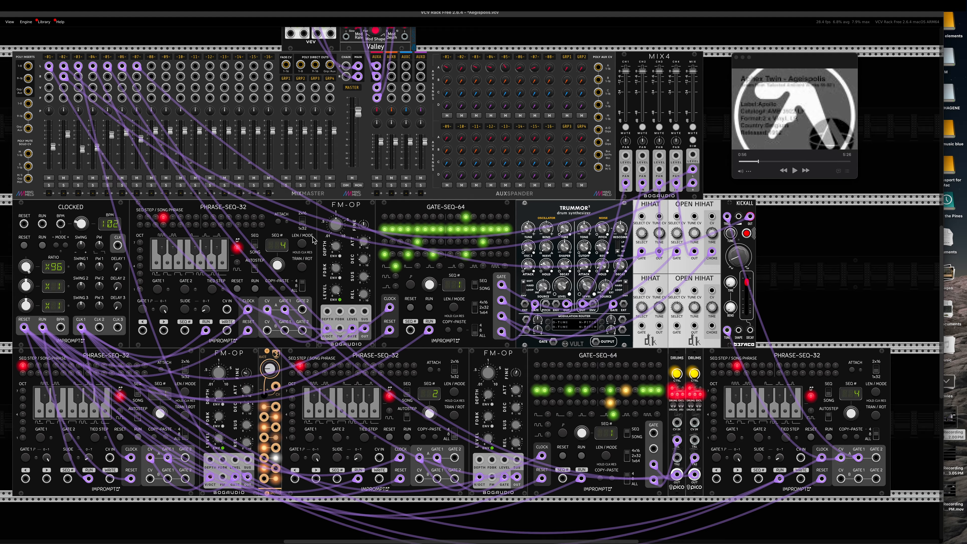
mouse_move(762, 147)
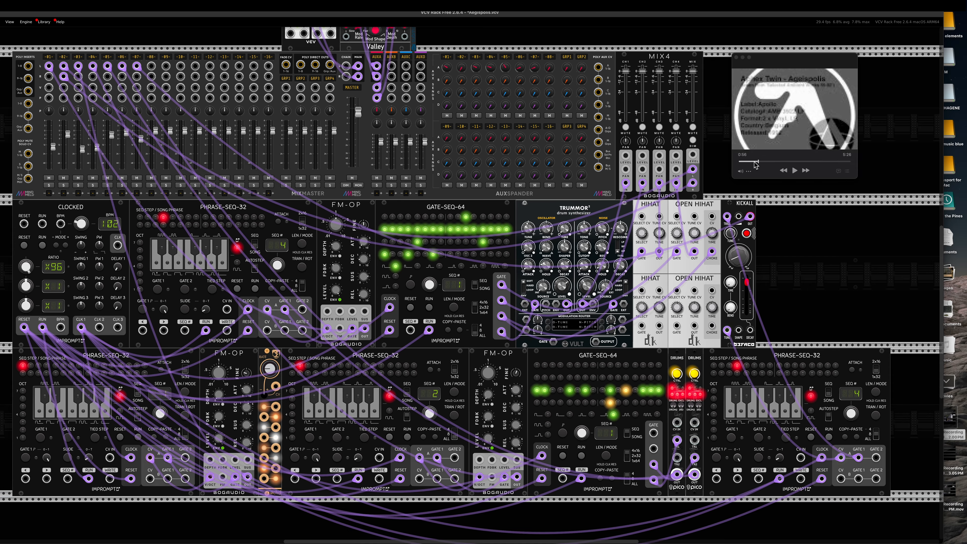
click(796, 171)
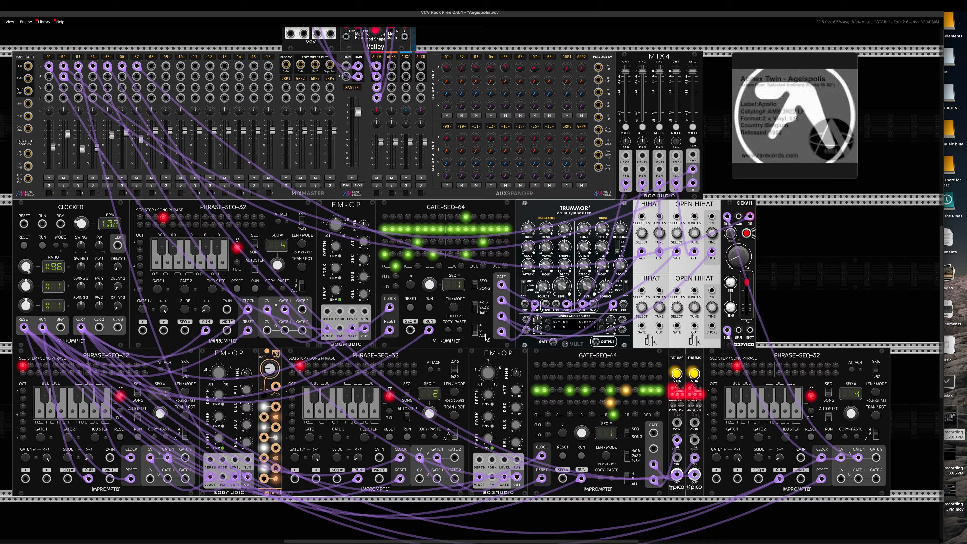
Step: Copy sequence 1 of the upper GATE-SEQ-64 and paste it into sequence 2
click(448, 330)
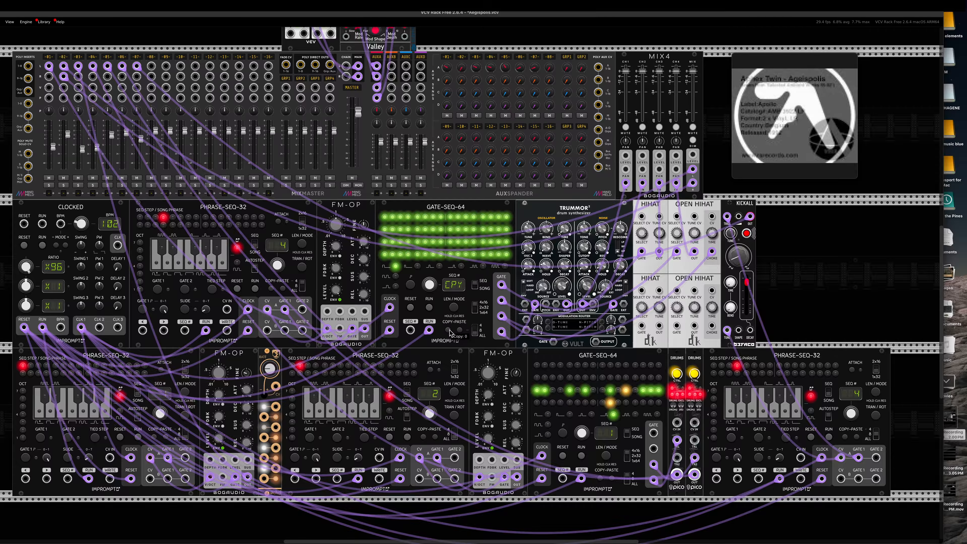
drag(433, 290, 433, 284)
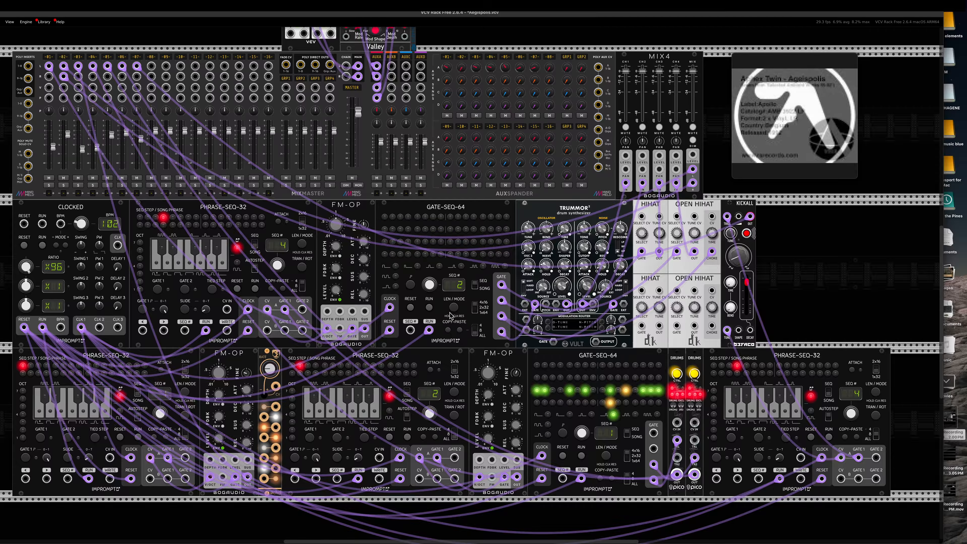
click(459, 330)
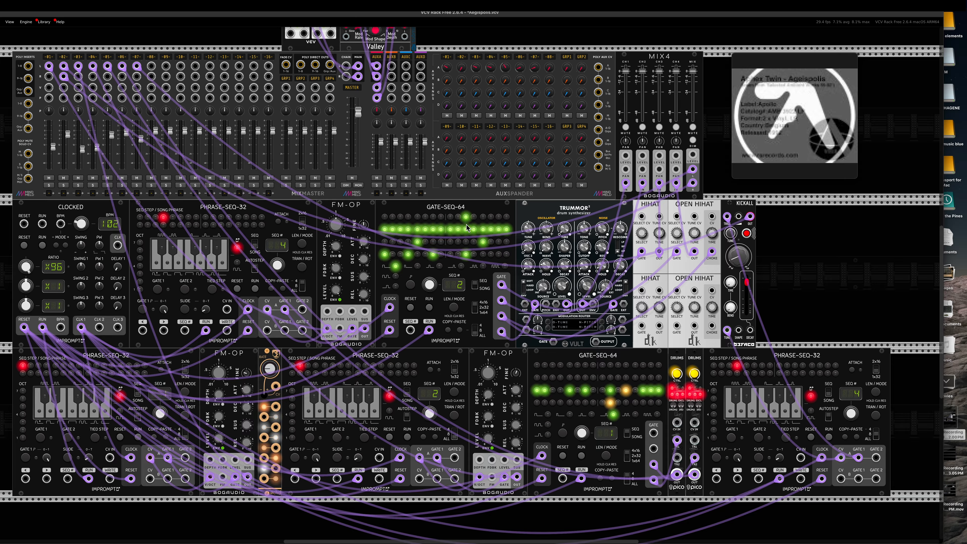
Step: Remove the gates on steps 28–32, 45 and 59 from sequence 2 of the upper GATE-SEQ-64
double_click(475, 229)
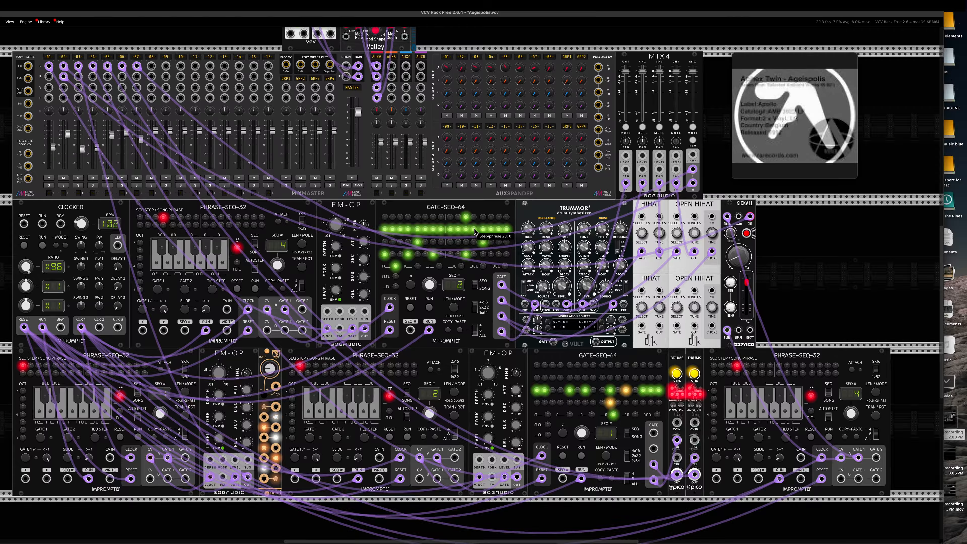
double_click(484, 228)
click(483, 242)
click(491, 229)
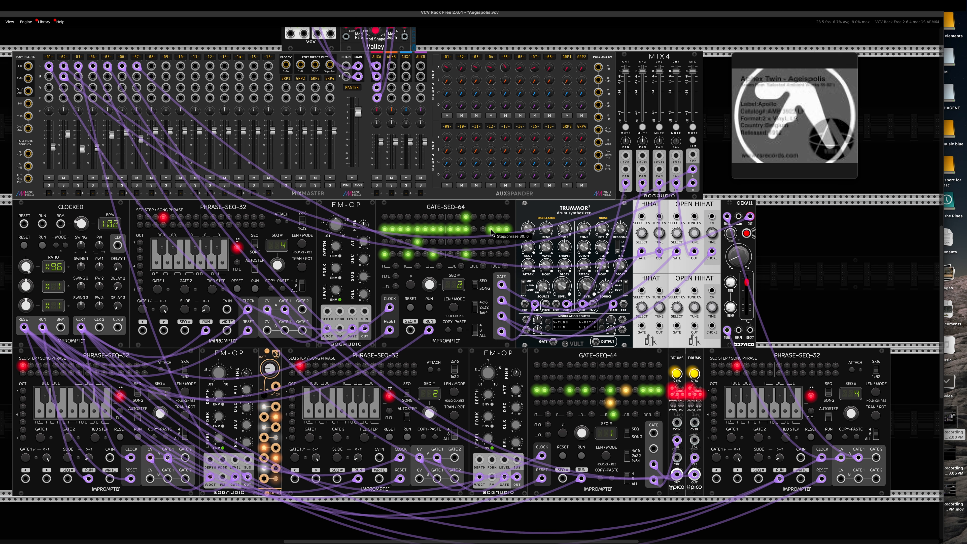
click(499, 229)
click(505, 229)
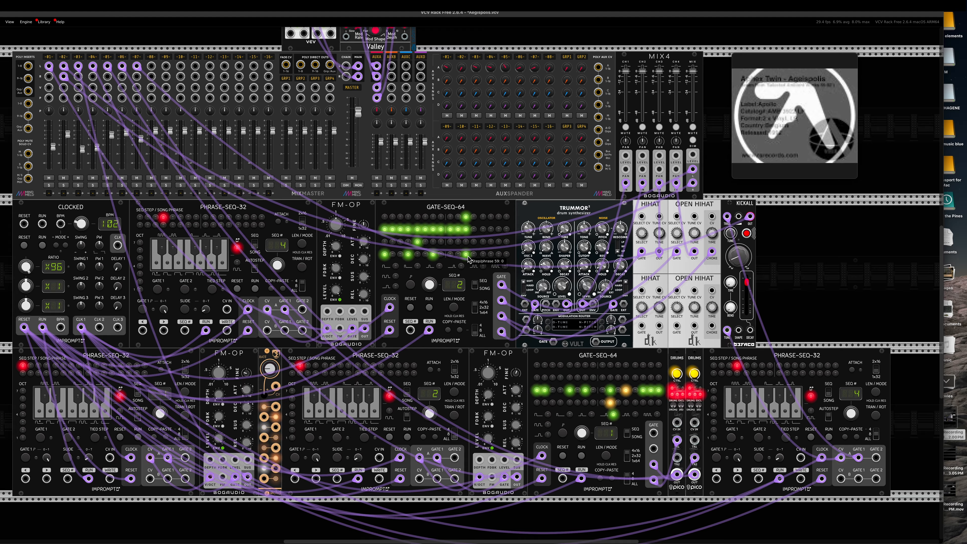
click(468, 257)
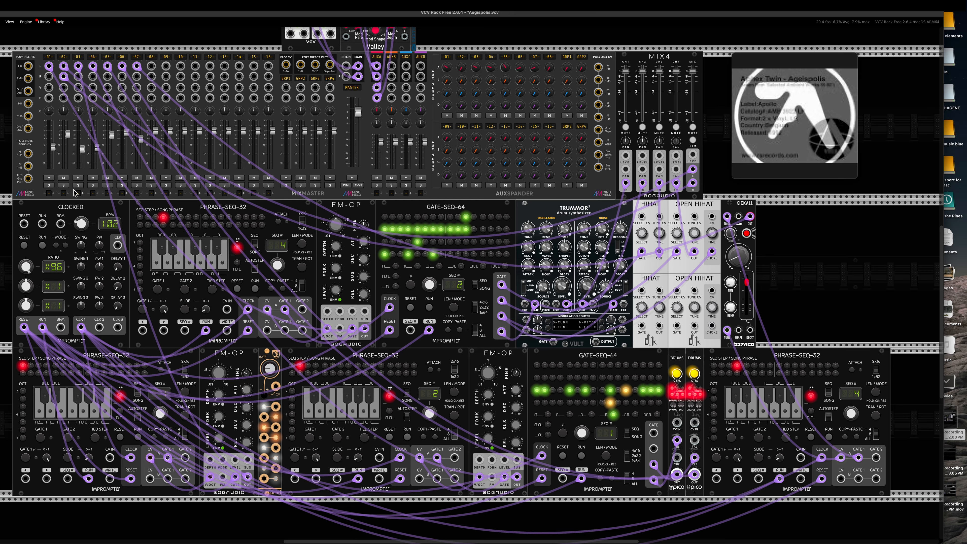
Step: Solo mixer channel 2 and run the clock to audition the edited drum sequence, then stop it
click(64, 185)
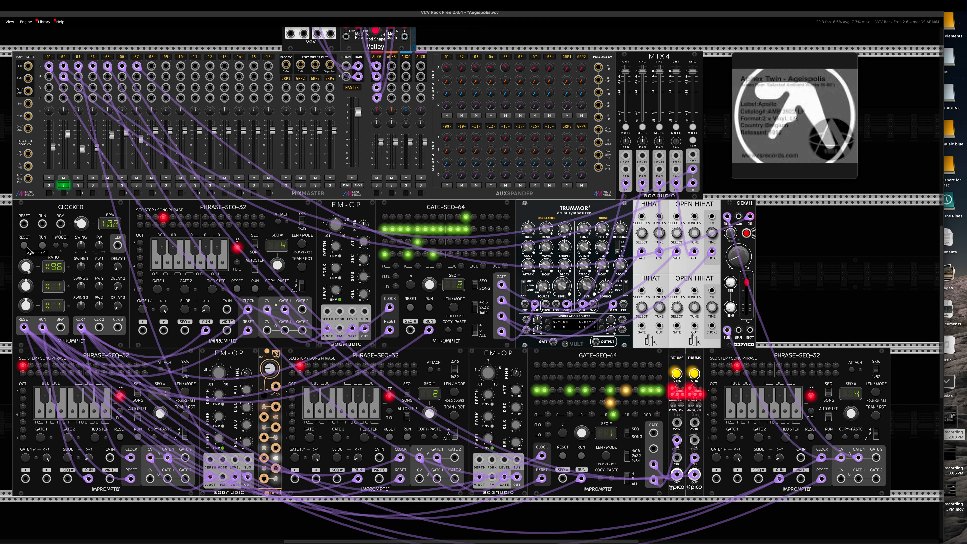
click(43, 247)
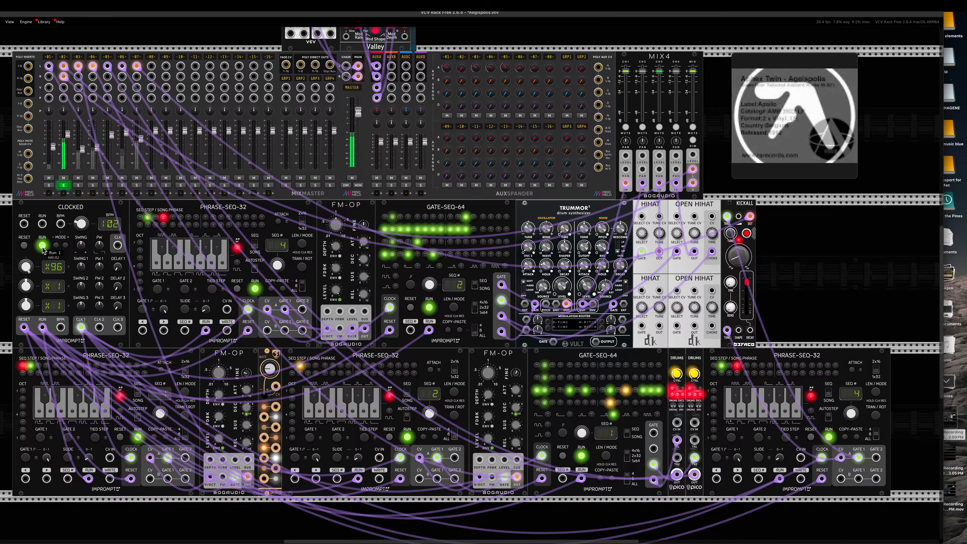
click(42, 246)
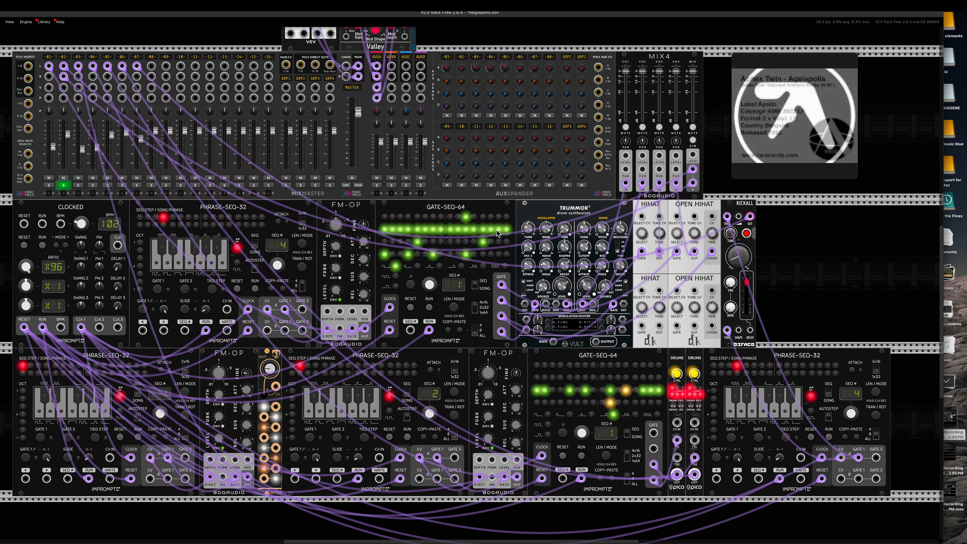
Step: Put the upper GATE-SEQ-64 in song mode and gate step 11 in sequence 2 of the lower GATE-SEQ-64
click(476, 288)
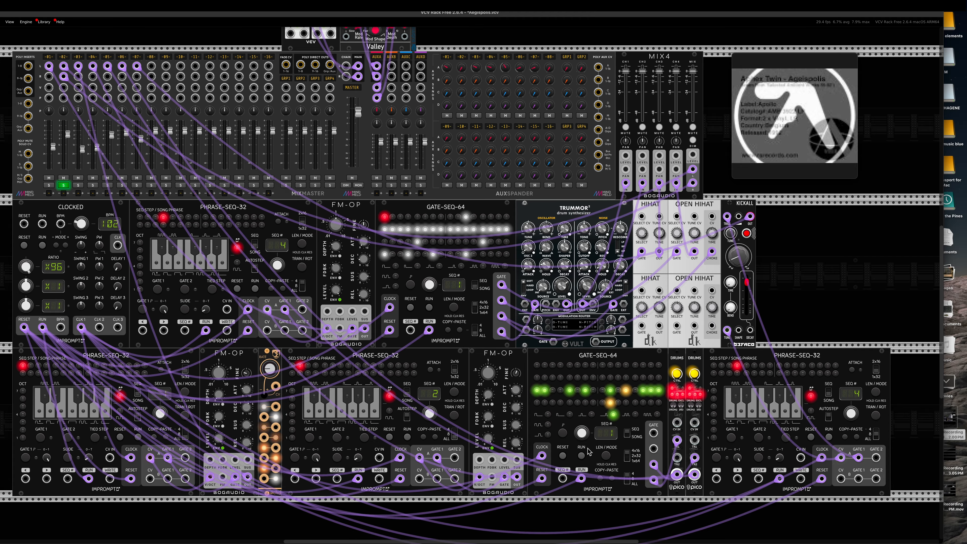
drag(582, 433, 582, 427)
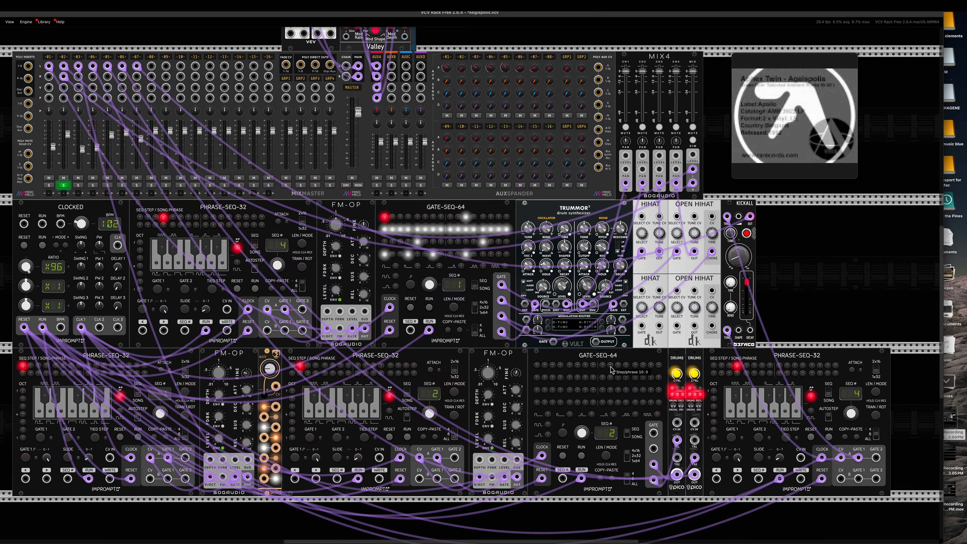
click(619, 365)
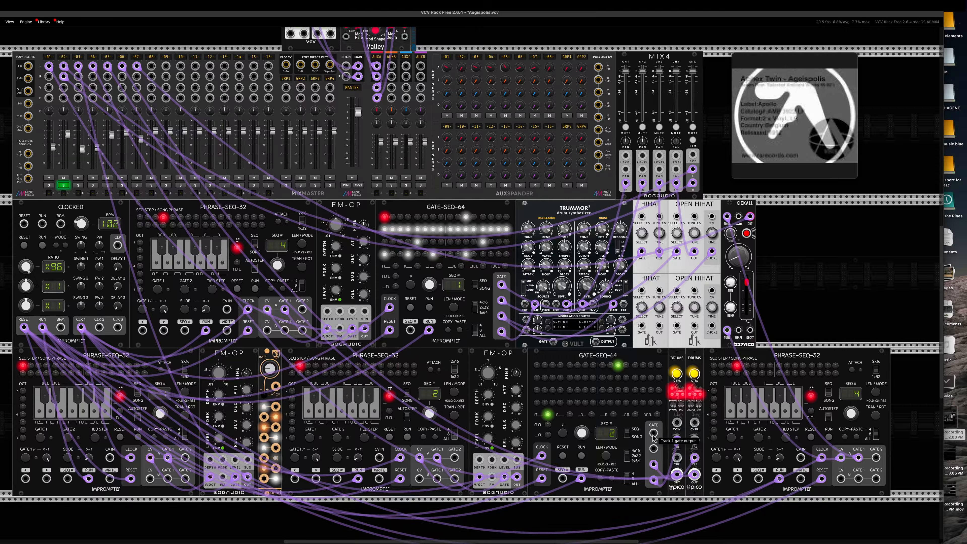
Step: Patch the lower GATE-SEQ-64's track 1 gate into the lower OPEN HIHAT and its output into mixer channel 8
drag(653, 436, 680, 332)
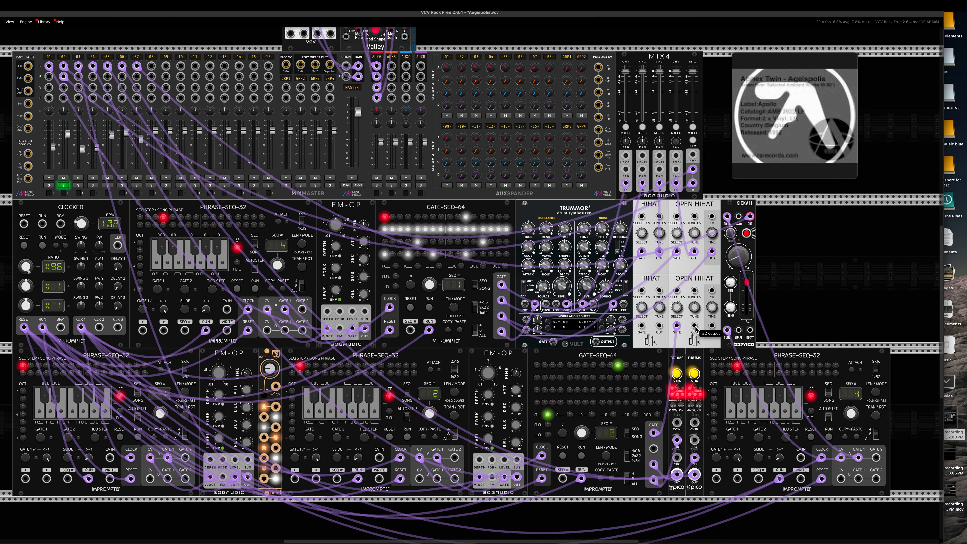
drag(694, 327, 152, 67)
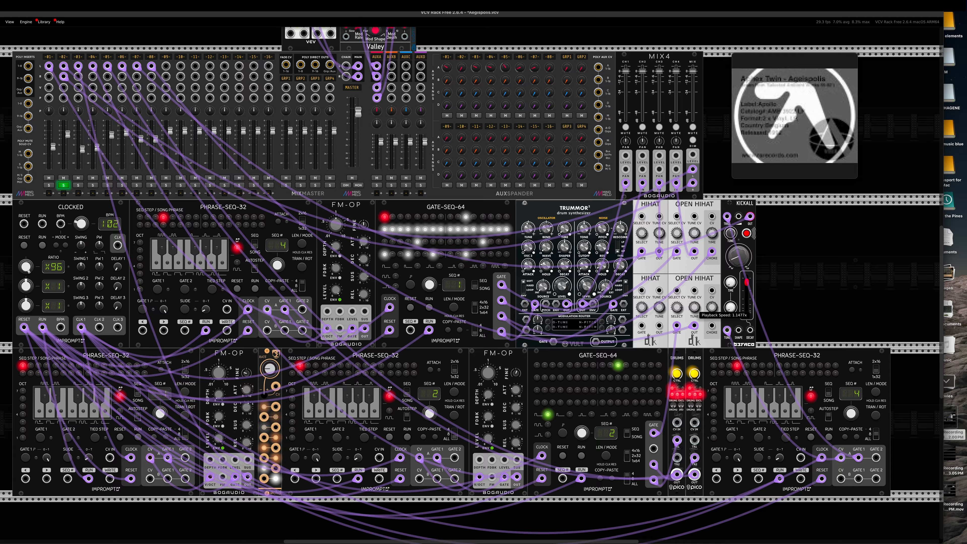
Step: Set the lower OPEN HIHAT's playback speed to 1.273 and solo mixer channel 8
right_click(697, 309)
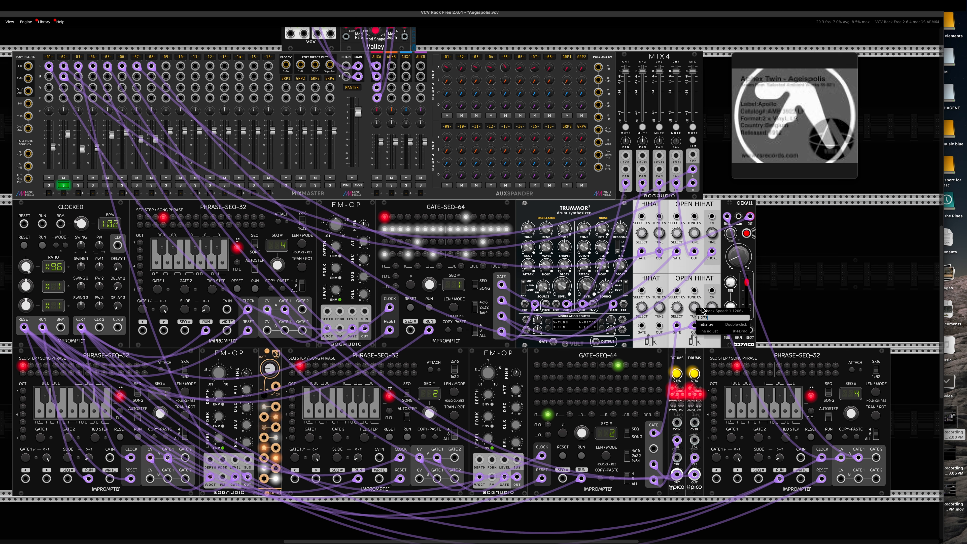
key(Return)
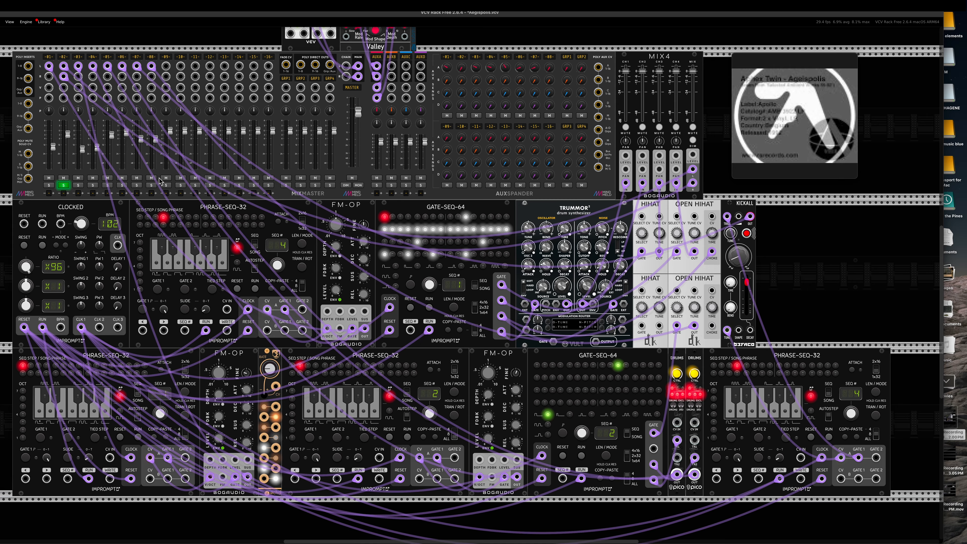
click(151, 185)
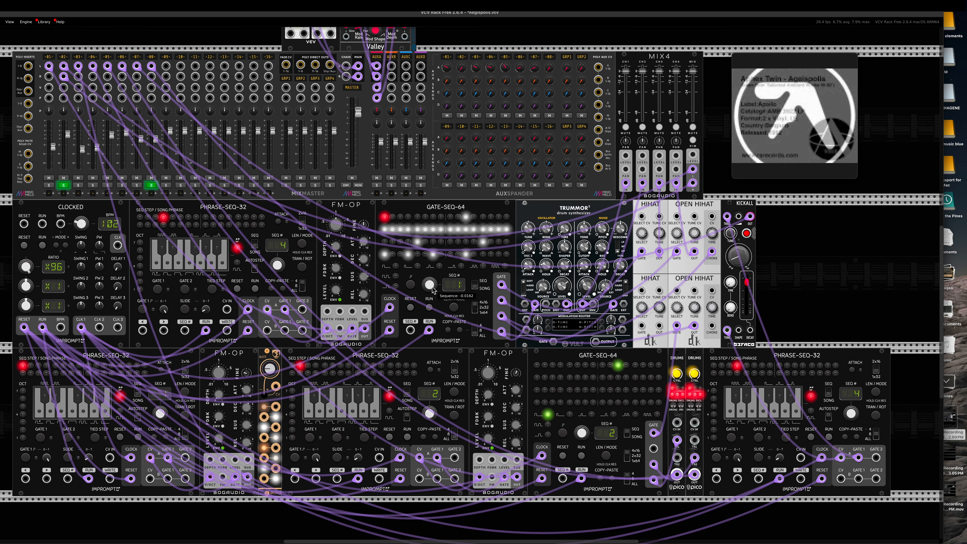
Step: Return the upper GATE-SEQ-64's first phrase to sequence 1 and put both GATE-SEQ-64 modules in song mode
drag(431, 287, 431, 281)
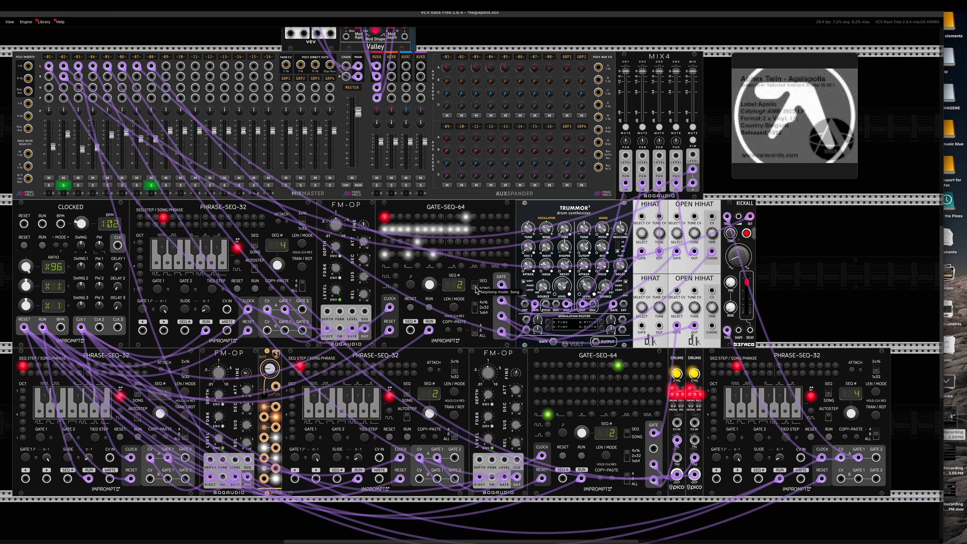
drag(433, 290, 433, 295)
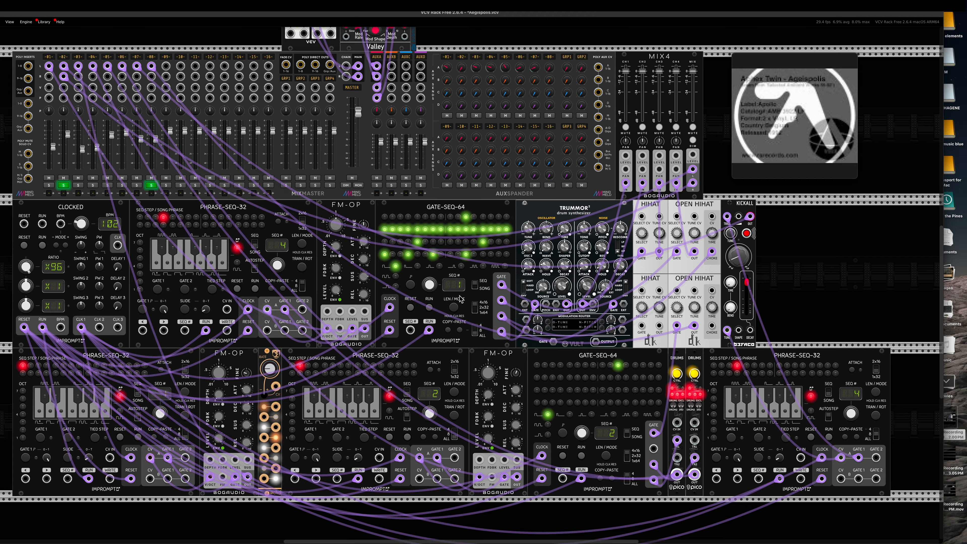
click(475, 286)
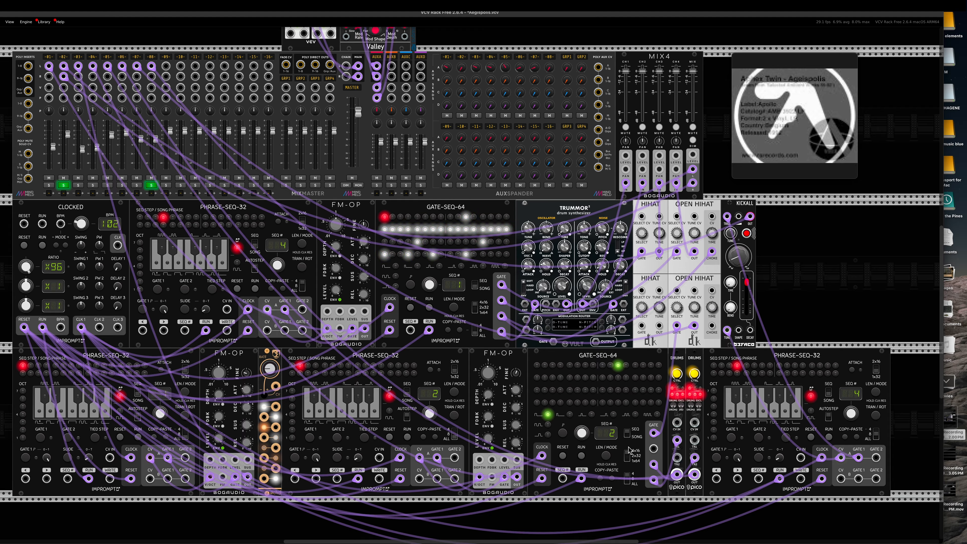
click(627, 433)
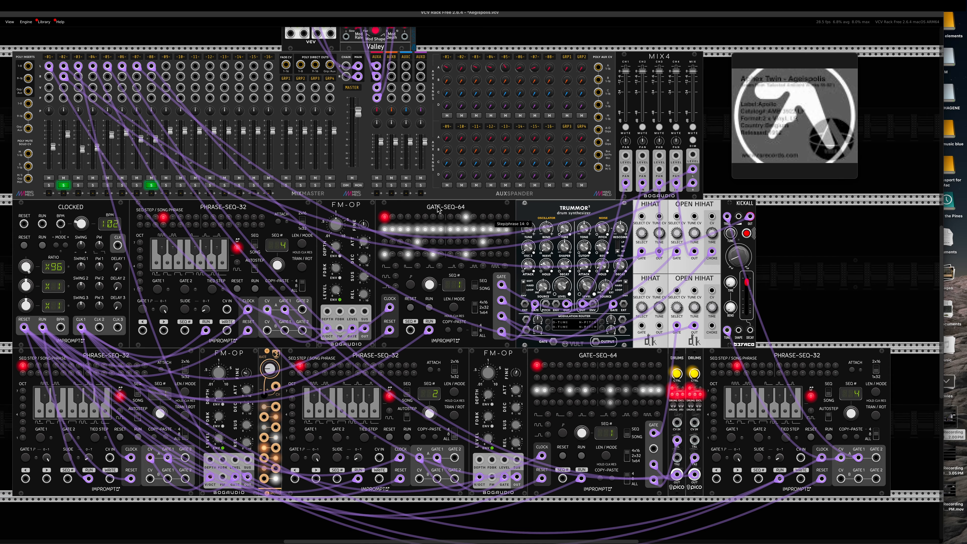
Step: Assign sequence 2 to song phrase 25 on both GATE-SEQ-64 modules
click(450, 229)
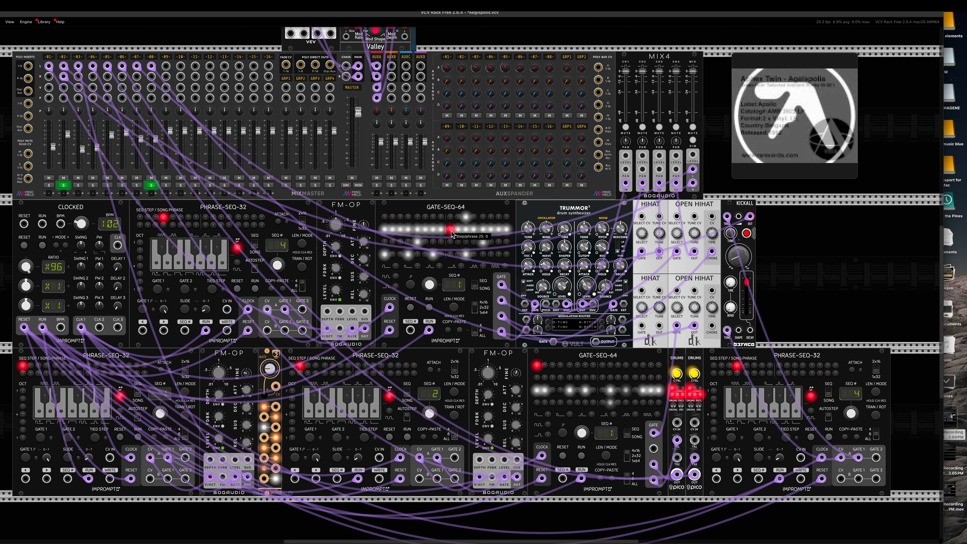
drag(429, 284, 429, 281)
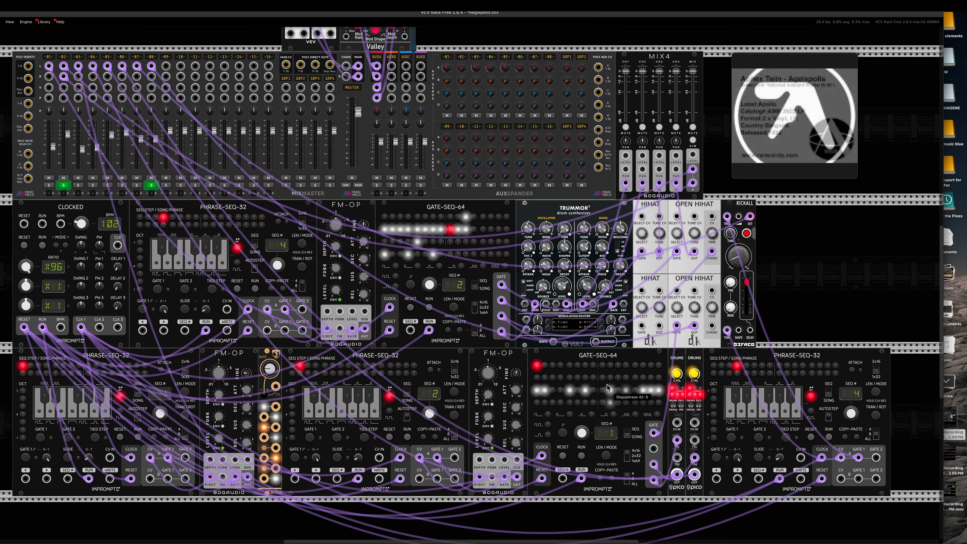
drag(582, 434, 586, 435)
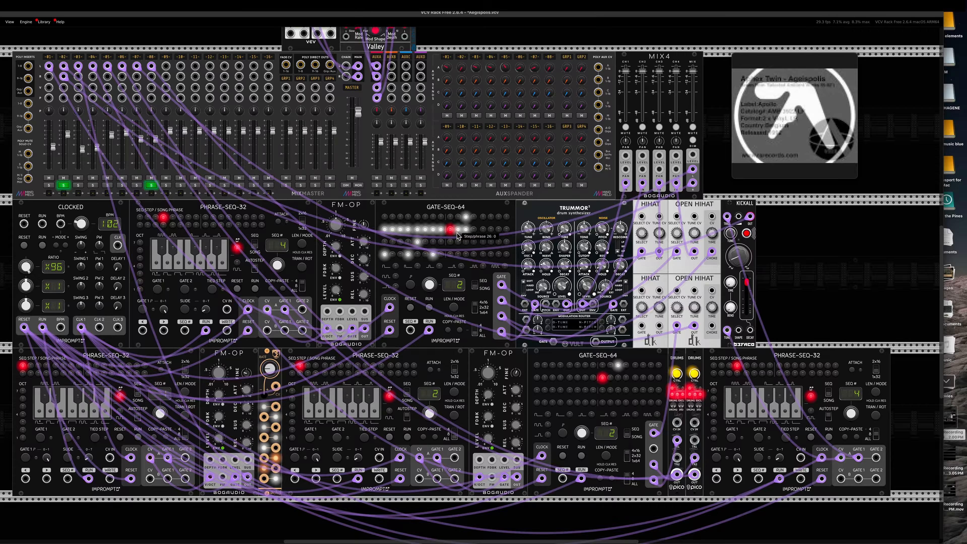
Step: Assign sequence 2 to song phrases 26 through 28 of the lower GATE-SEQ-64
mouse_move(773, 169)
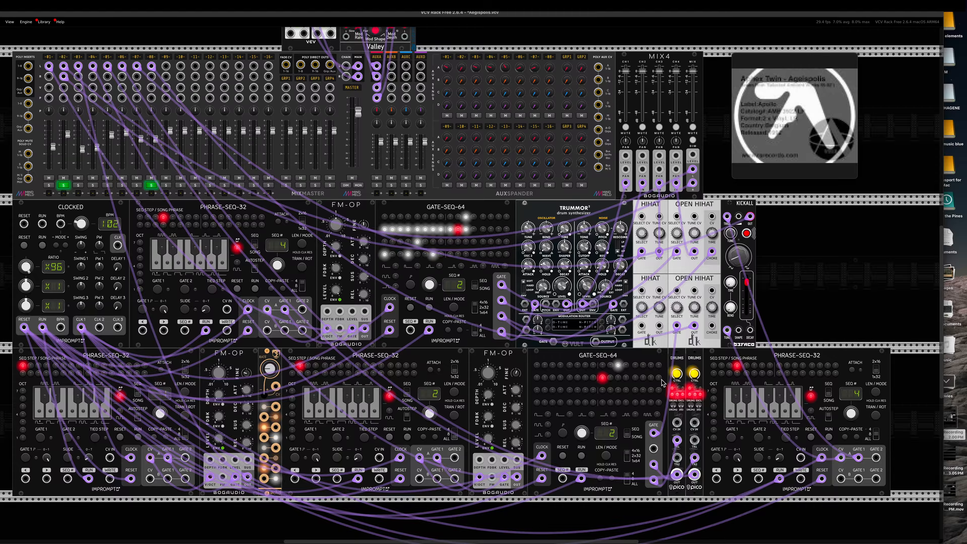
click(611, 380)
drag(584, 429, 584, 396)
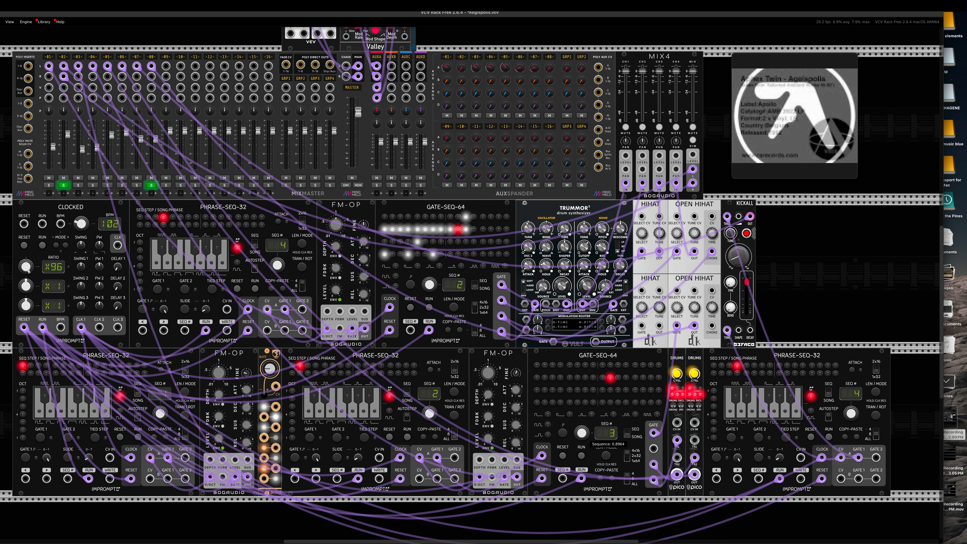
drag(584, 429, 584, 435)
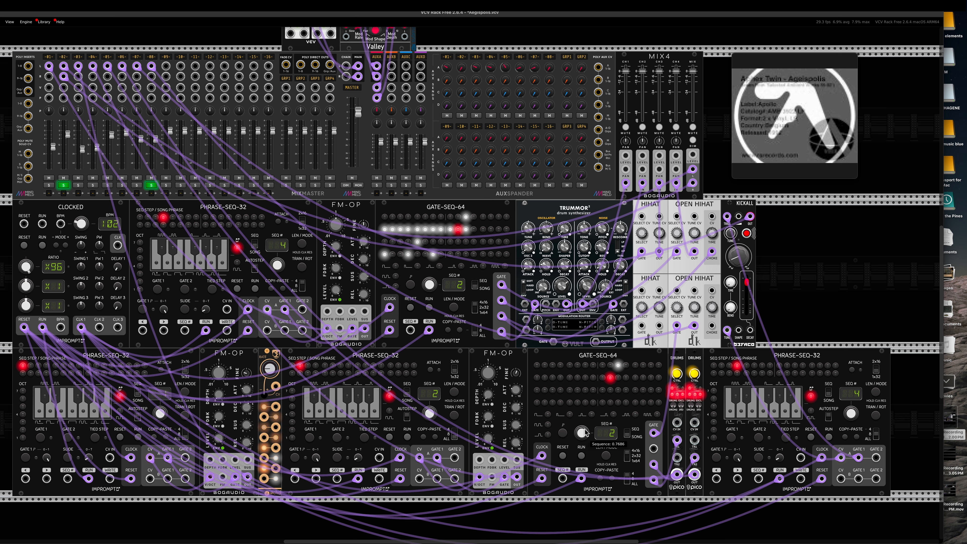
click(619, 380)
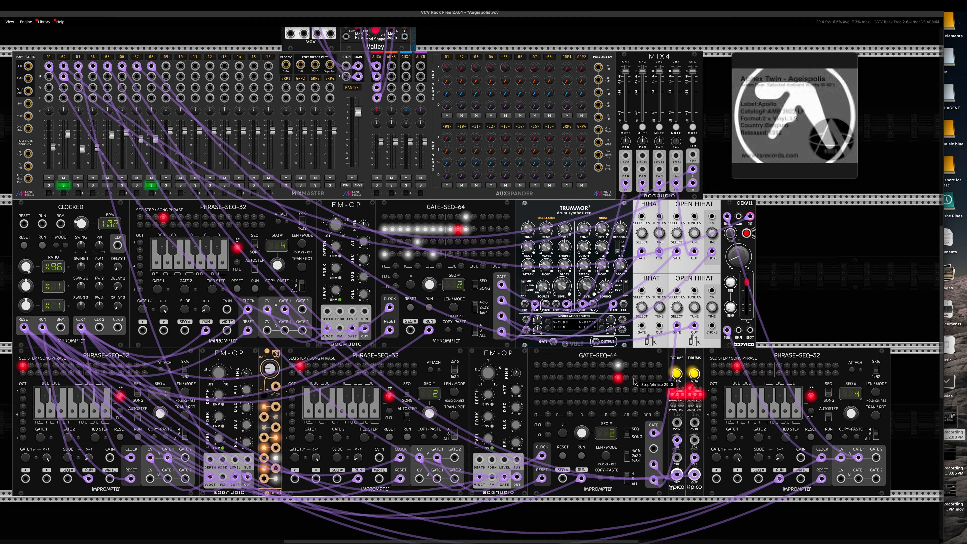
click(627, 379)
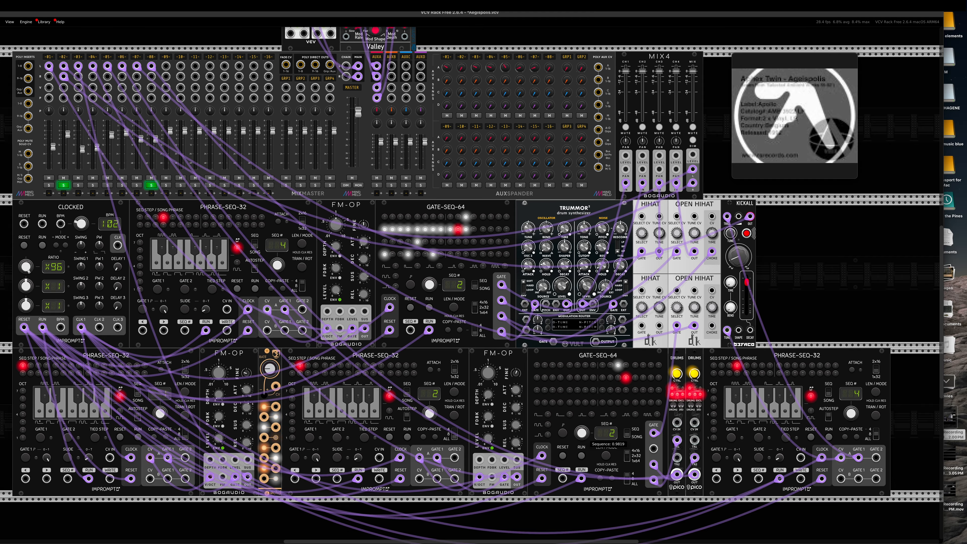
Step: Assign sequence 2 to song phrases 27 and 28 of the upper GATE-SEQ-64
drag(429, 279, 429, 283)
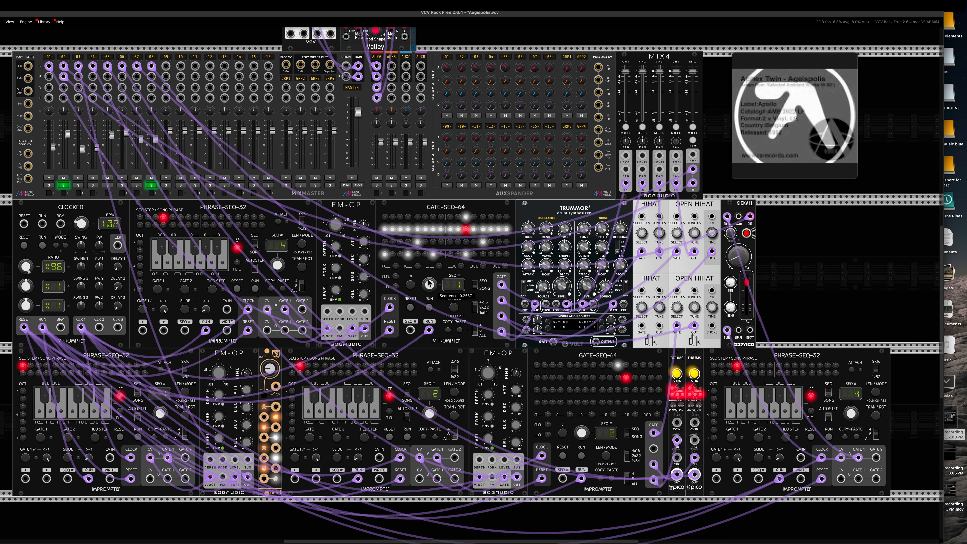
click(473, 229)
drag(434, 288, 433, 283)
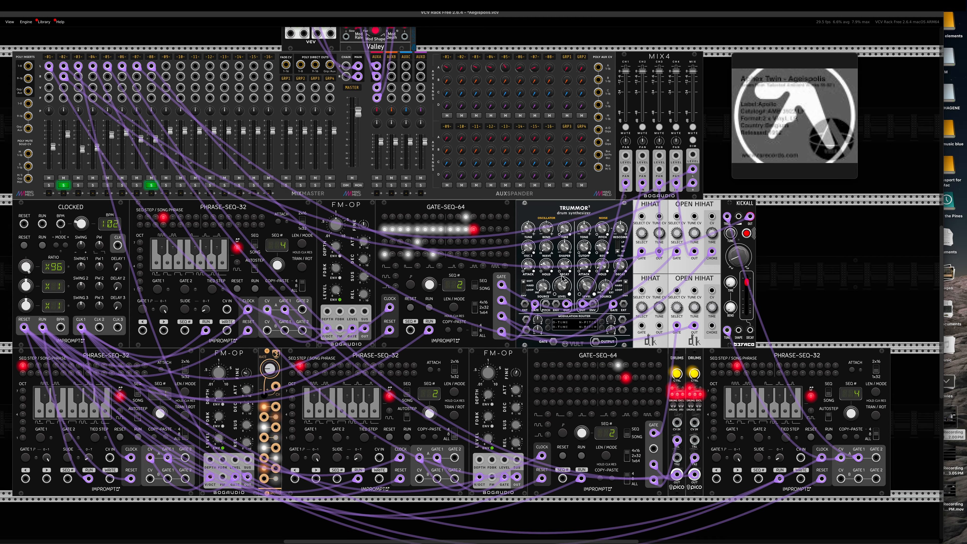
Step: Rewind the reference track to its beginning and listen to the drum arrangement
mouse_move(853, 116)
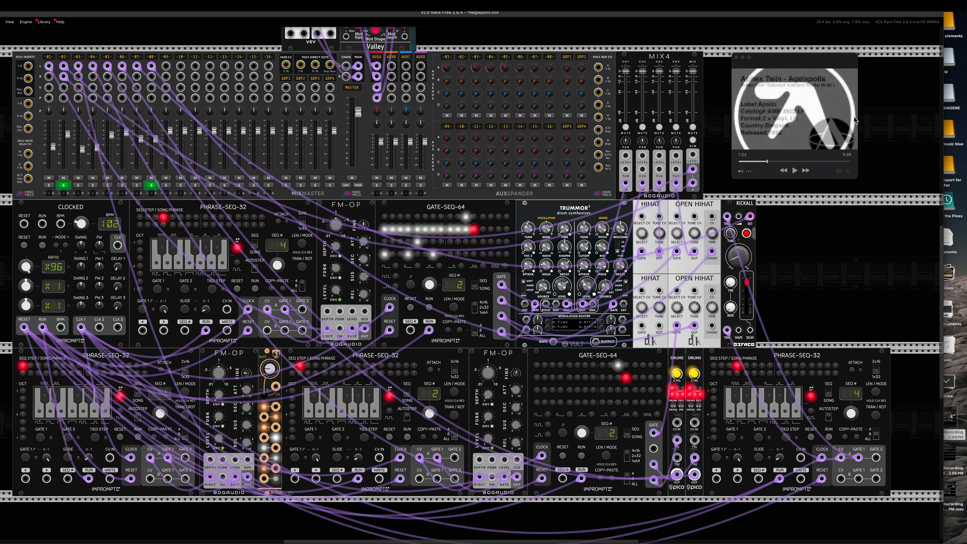
click(760, 161)
click(754, 161)
drag(754, 163, 725, 163)
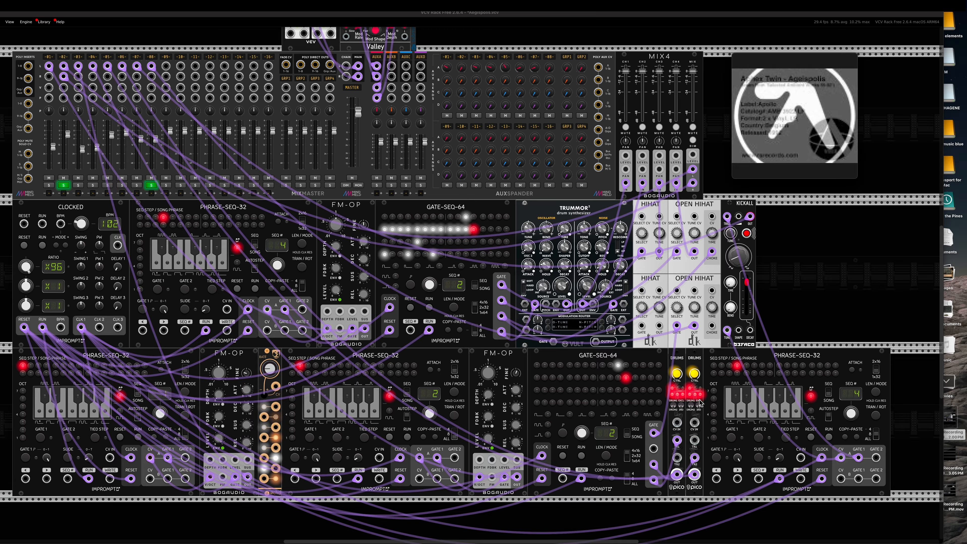
Step: Duplicate the lower GATE-SEQ-64, place the copy in the empty rack space beside KICKALL, and initialize it
mouse_move(692, 475)
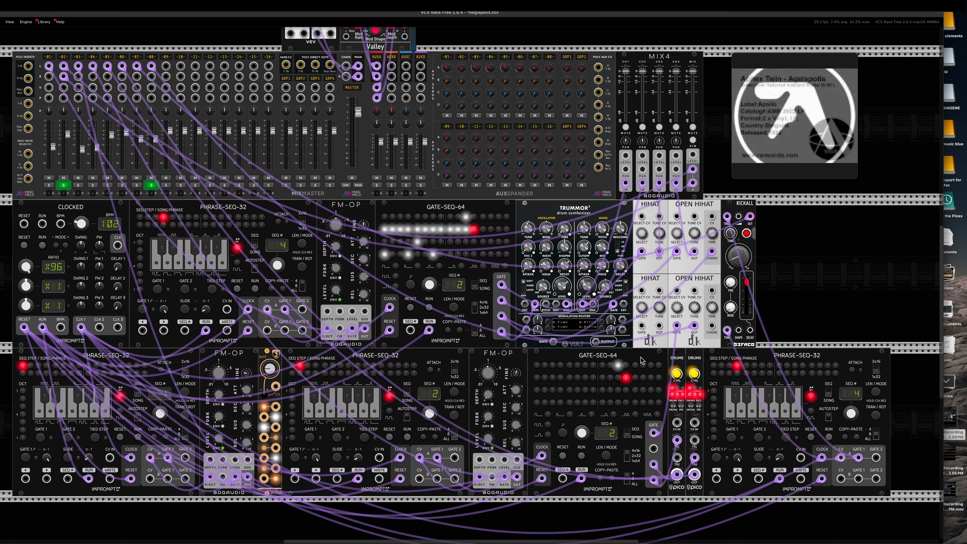
key(ctrl+d)
drag(742, 354, 801, 273)
right_click(846, 208)
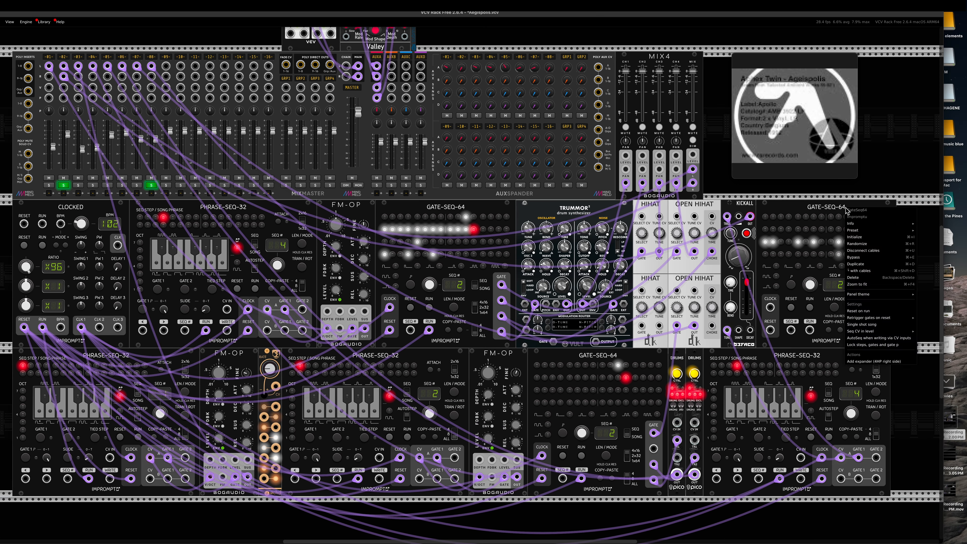
click(859, 237)
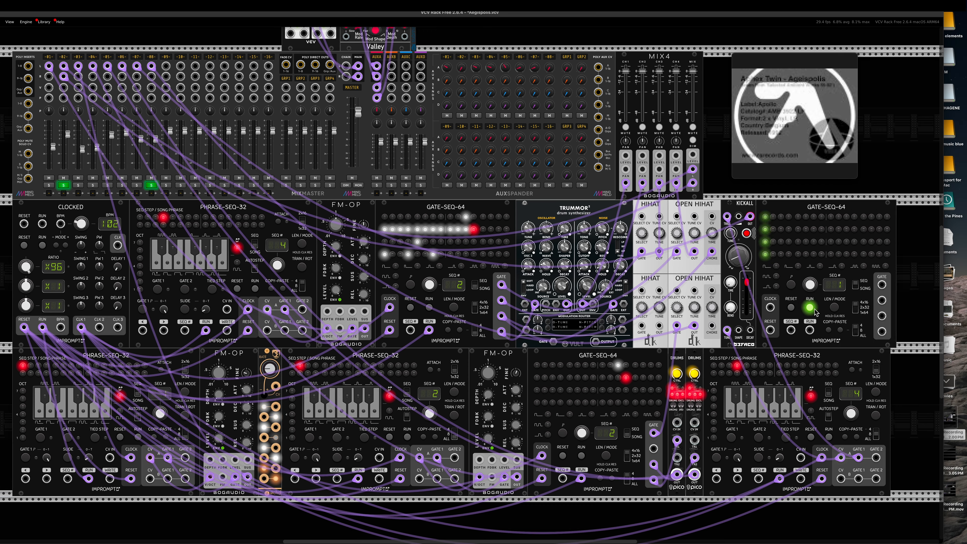
Step: Adjust the new GATE-SEQ-64's clock resolution and patch its clock input to CLOCKED's first clock output
click(836, 310)
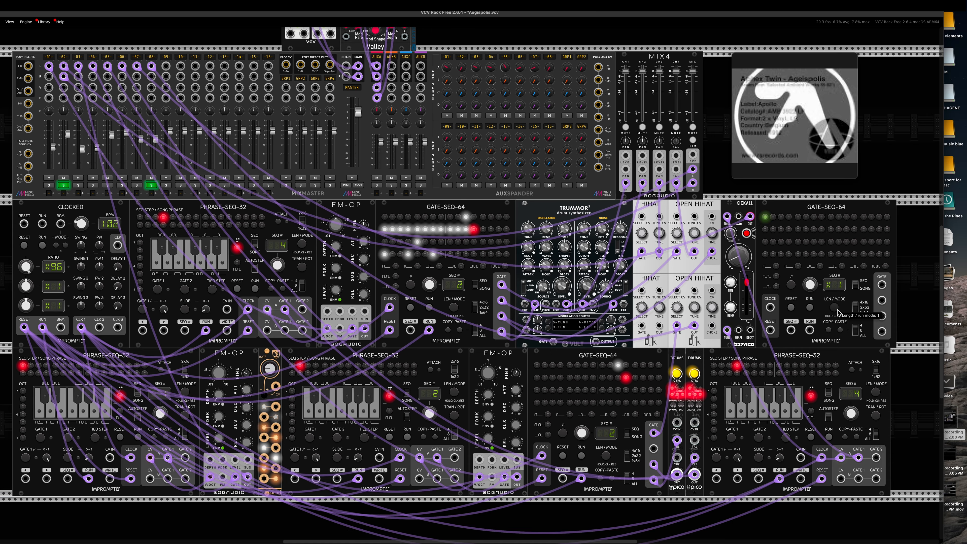
drag(813, 289, 812, 221)
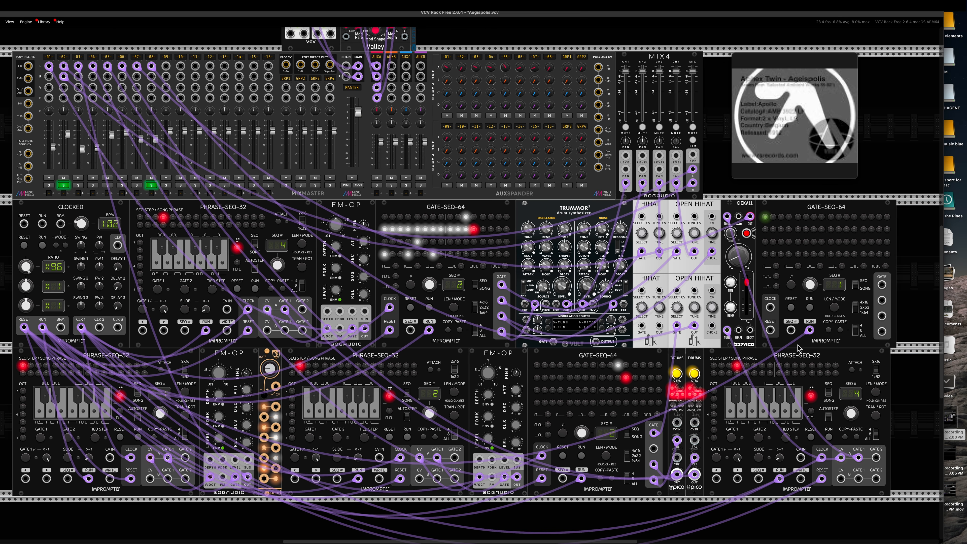
drag(770, 330, 81, 329)
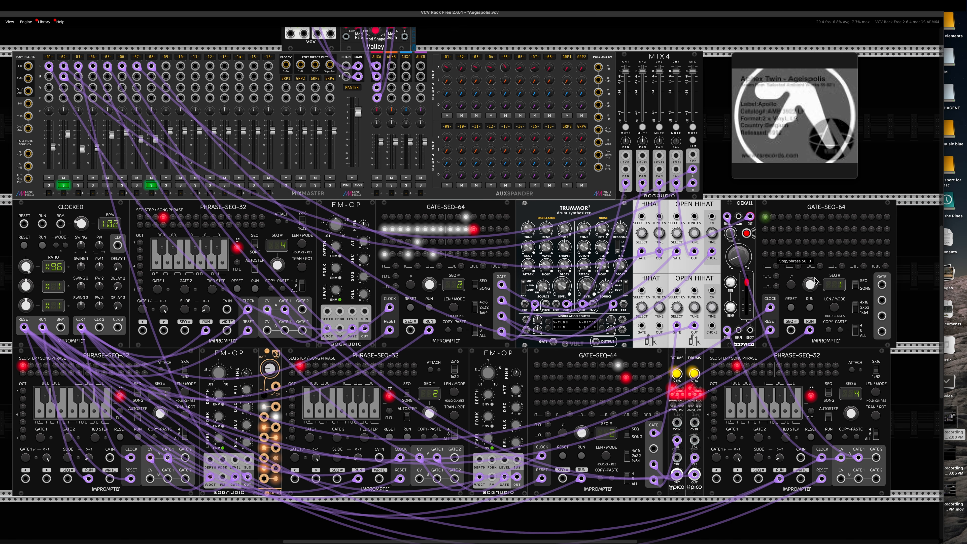
Step: Move the album art window aside, clear the solos on mixer tracks 2 and 8, and play the patch to check the mix
mouse_move(806, 81)
drag(805, 81, 891, 94)
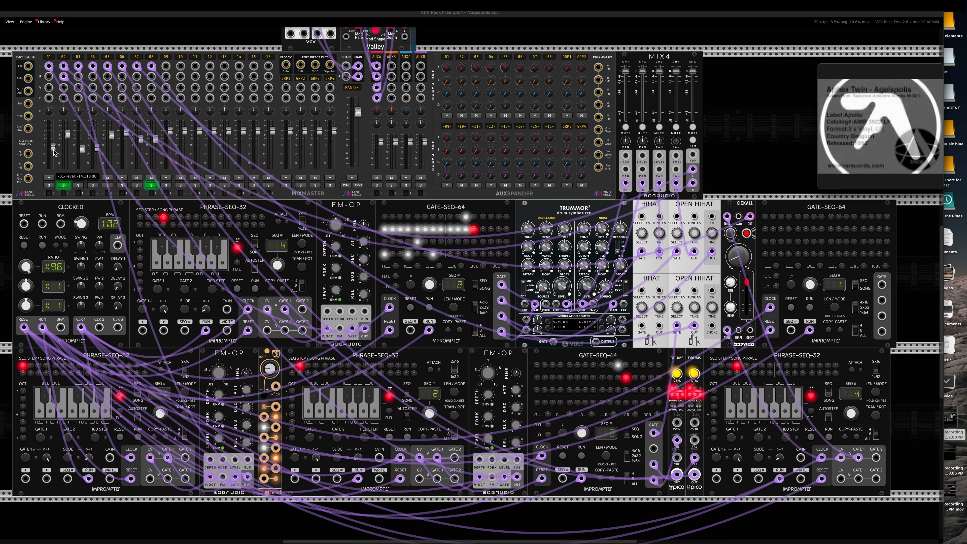
click(63, 185)
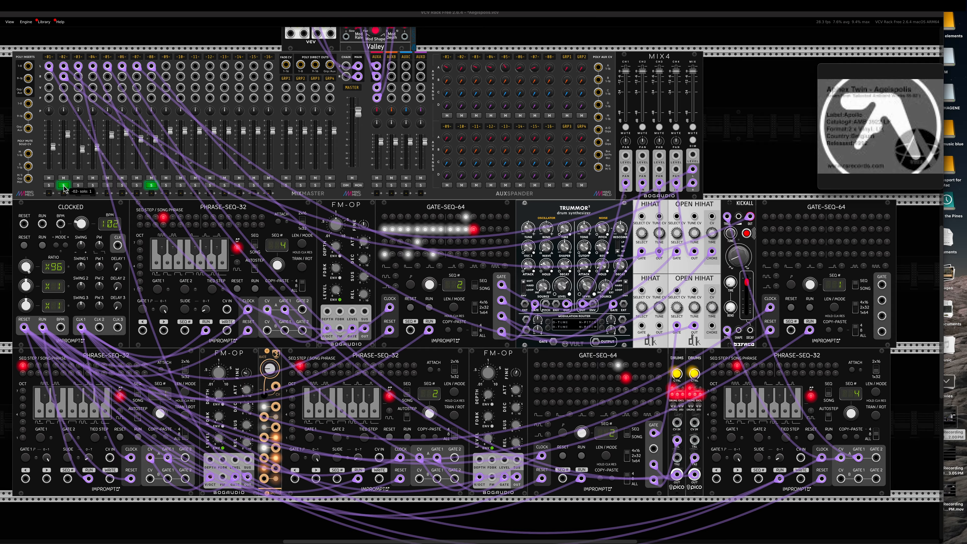
click(151, 185)
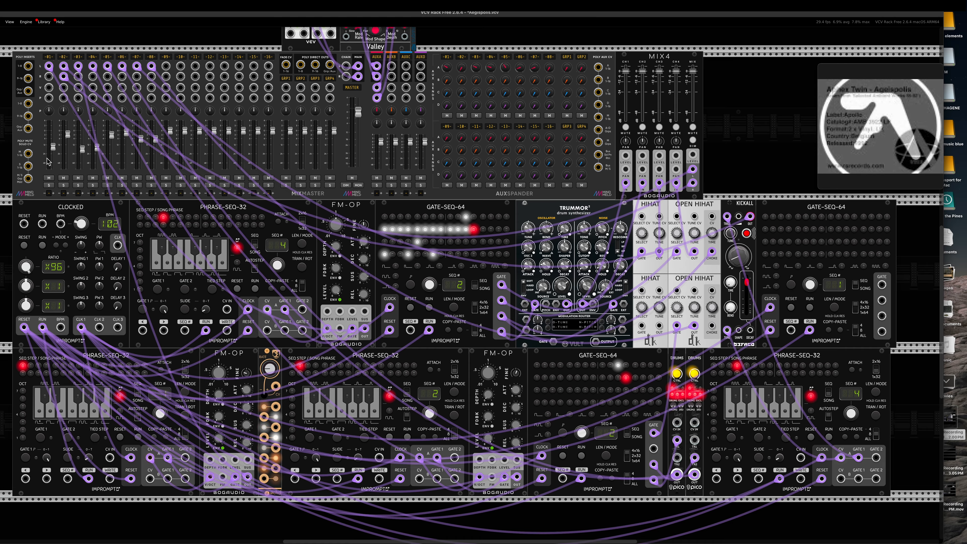
click(41, 246)
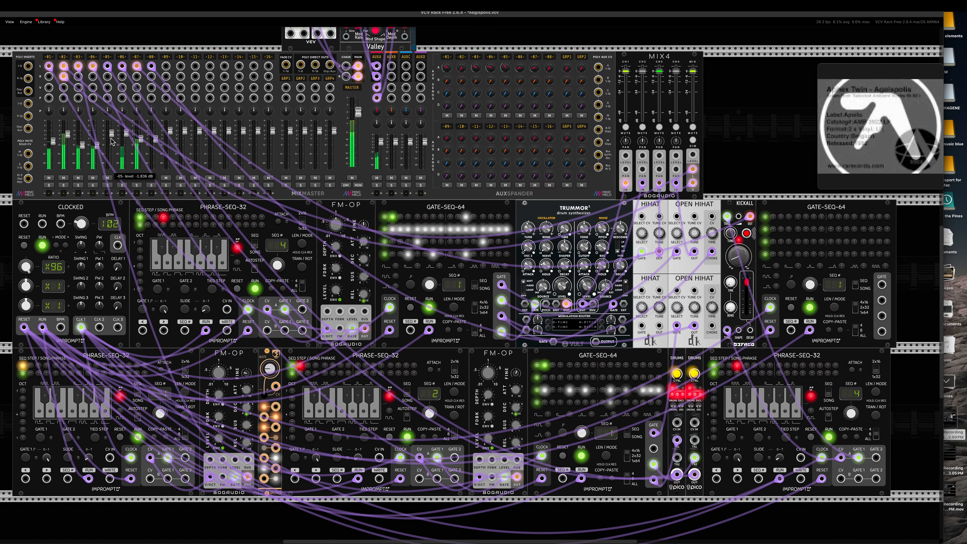
click(43, 244)
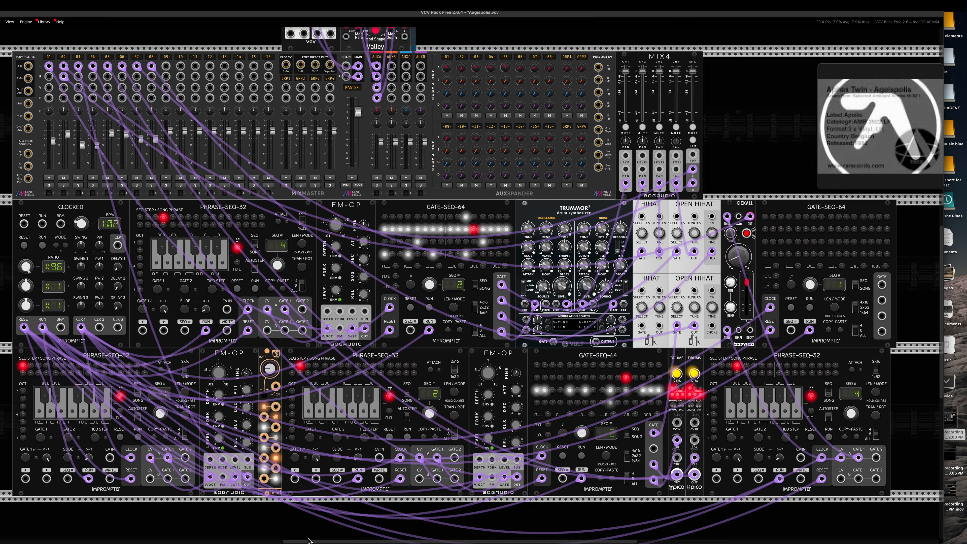
Step: Add a MELD module beside MIXMASTER and patch its output to the mixer's poly mute input
scroll(340, 139, left, 3)
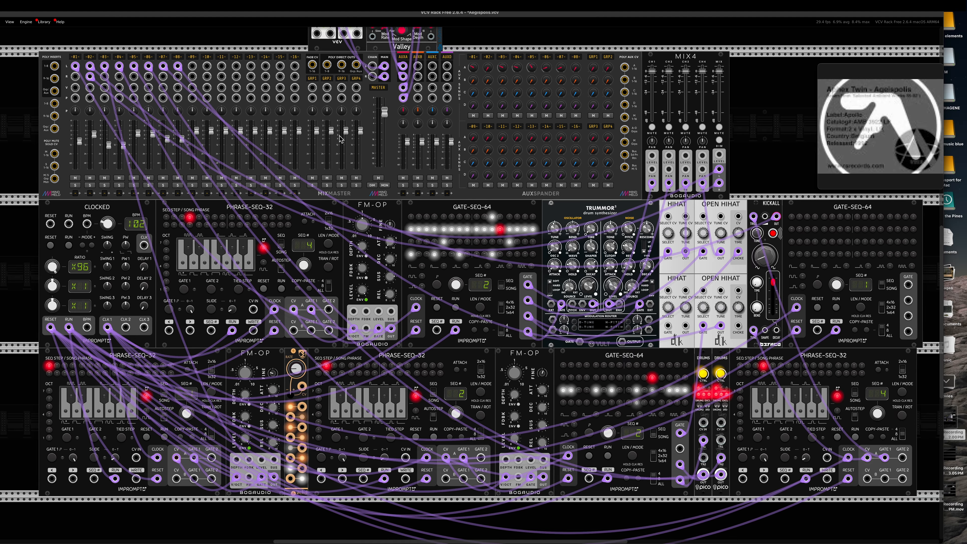
key(Return)
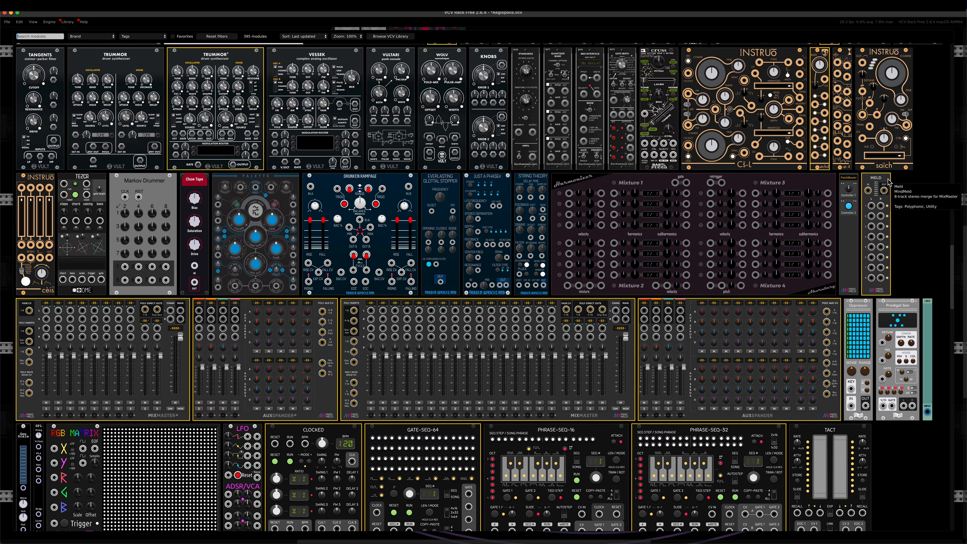
drag(888, 182, 59, 57)
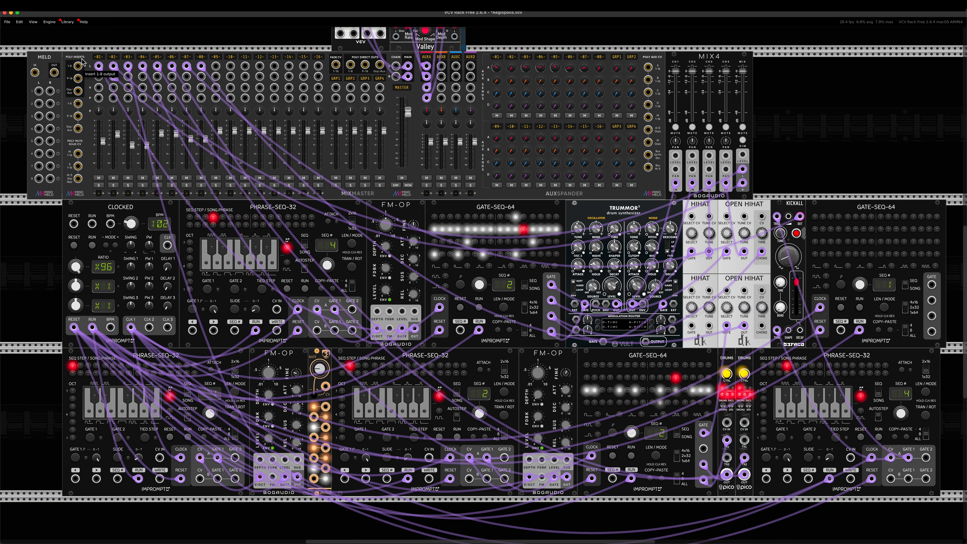
drag(56, 75, 79, 158)
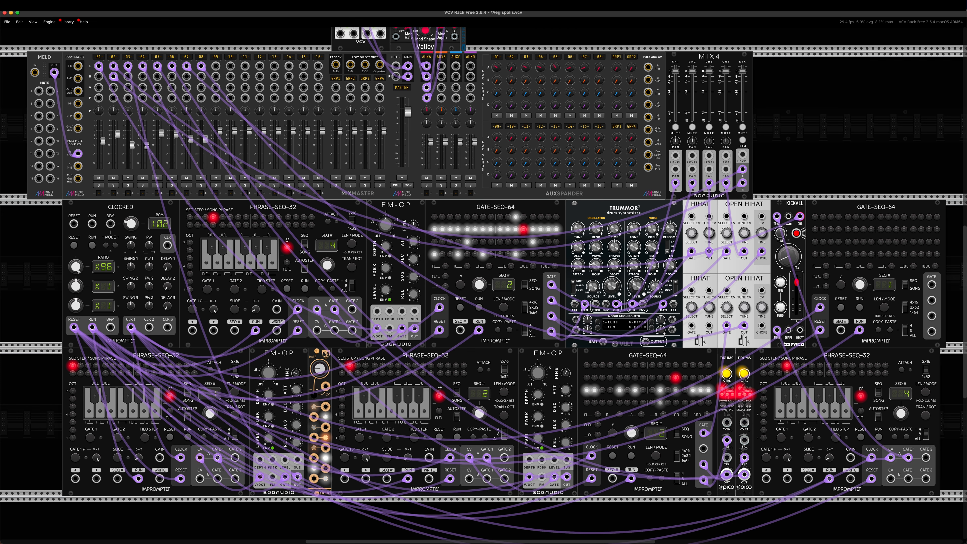
Step: Name mixer track 2 "drum" and patch MELD's track 2 mute input to the new GATE-SEQ-64's track 4 gate output
key(super+Tab)
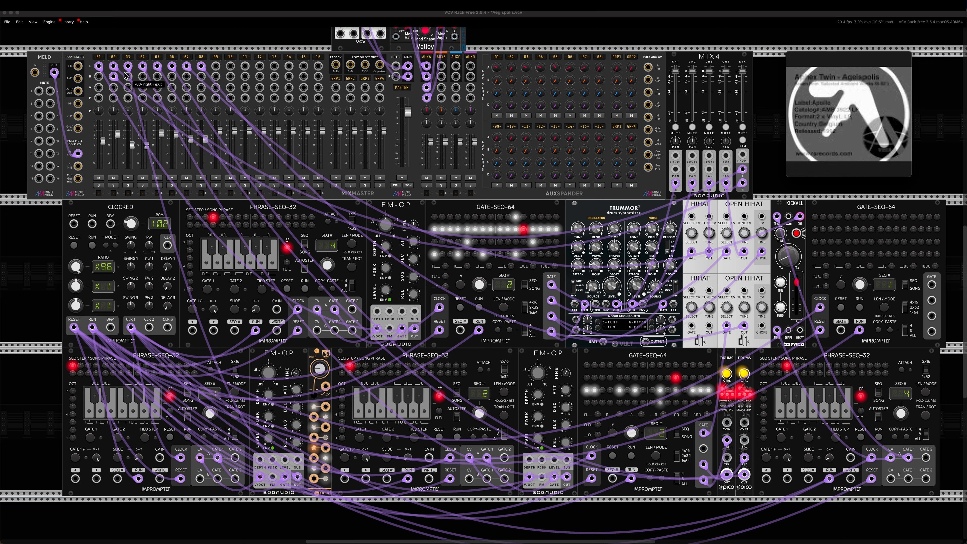
click(114, 58)
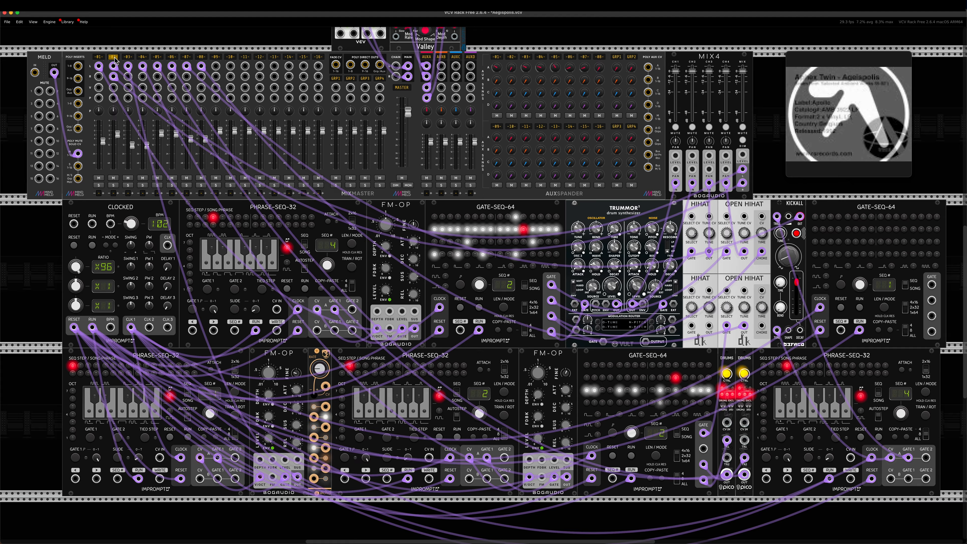
text(drum)
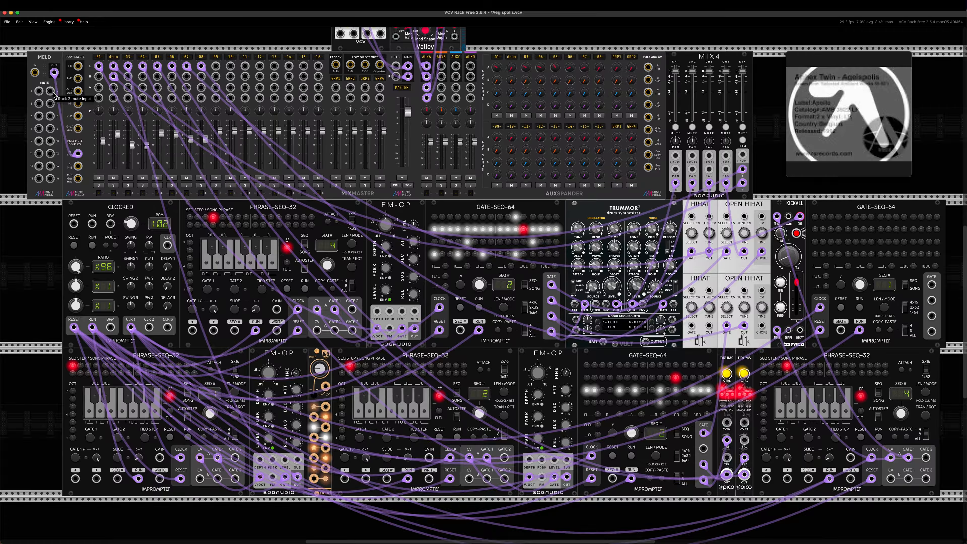
drag(52, 92, 933, 333)
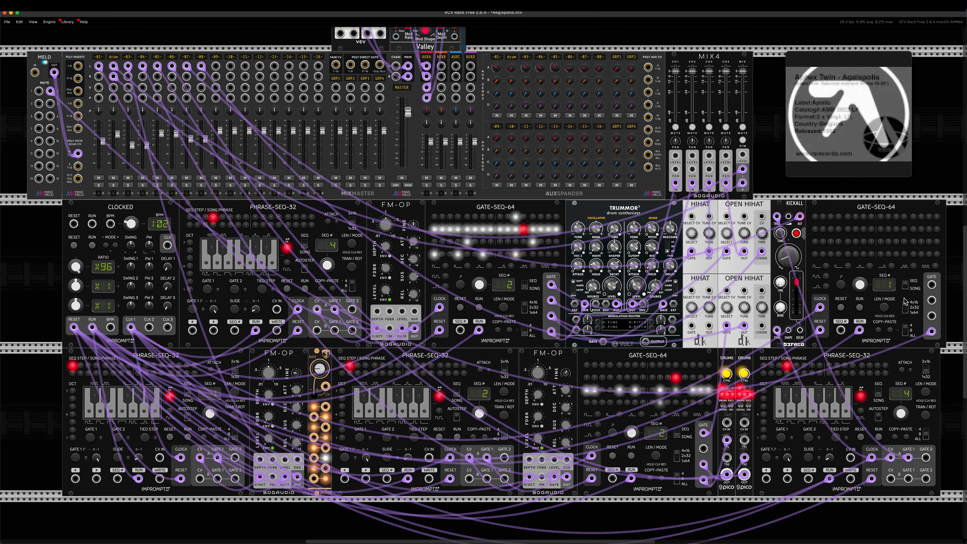
Step: Choose sequence 2 on the new GATE-SEQ-64 and turn on the first gate of its fourth track
mouse_move(867, 285)
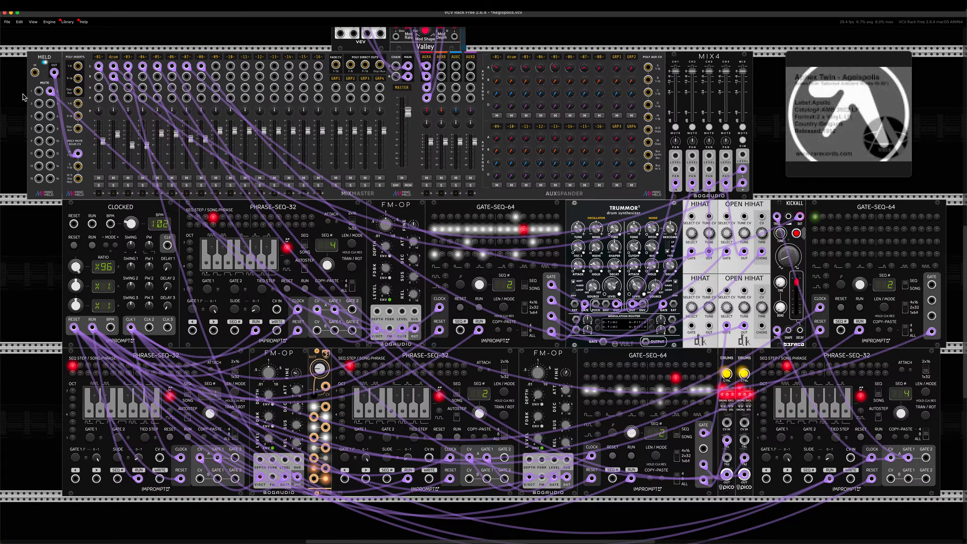
mouse_move(53, 93)
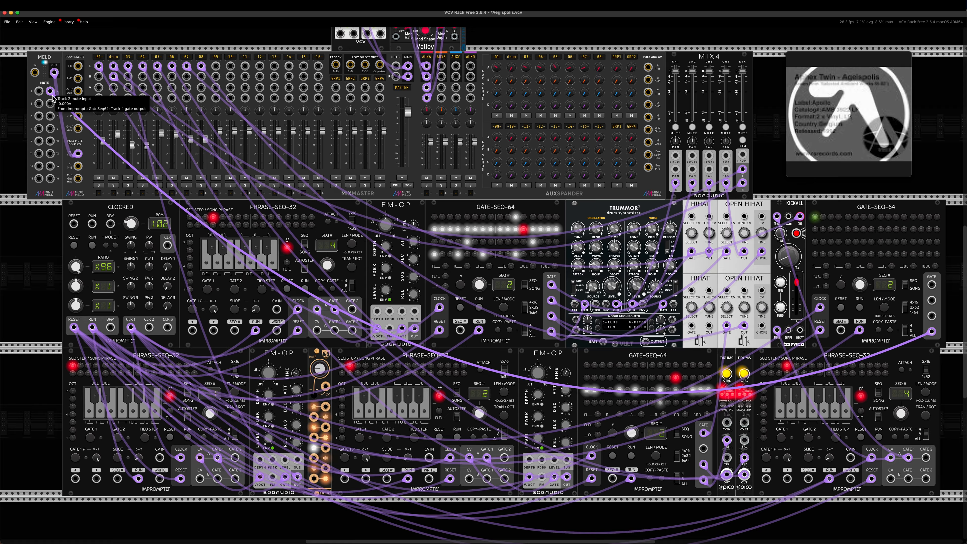
click(816, 258)
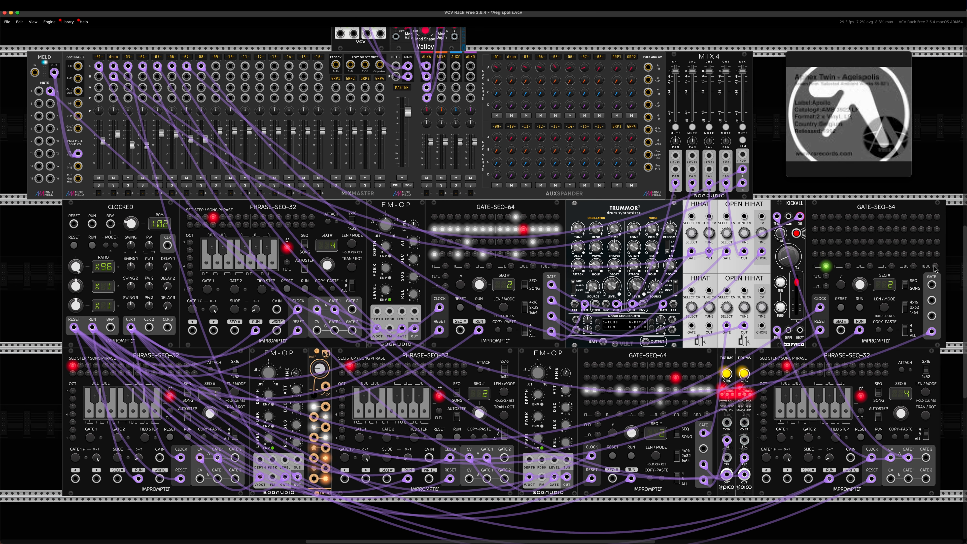
click(816, 255)
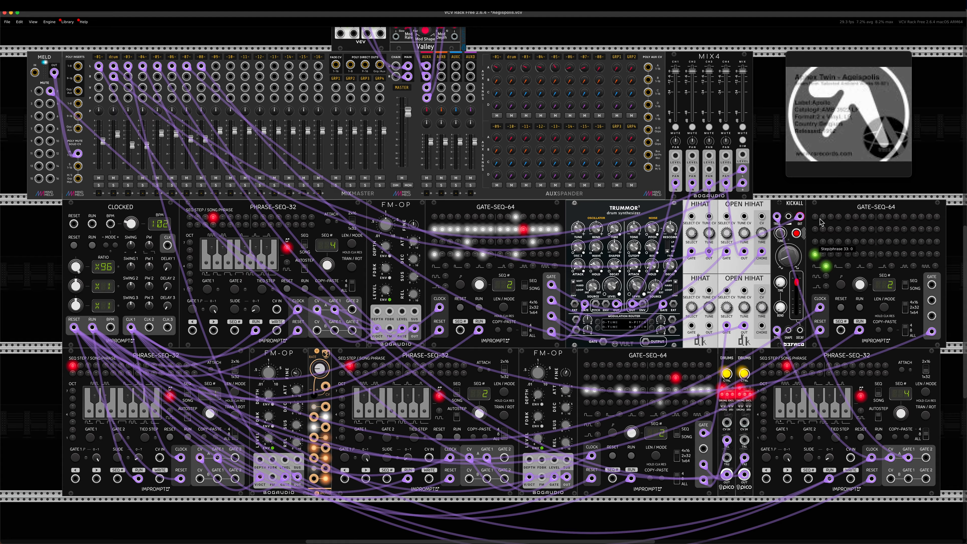
Step: Switch the new GATE-SEQ-64 to song mode and assign sequence 2 to song phrase 9
click(906, 285)
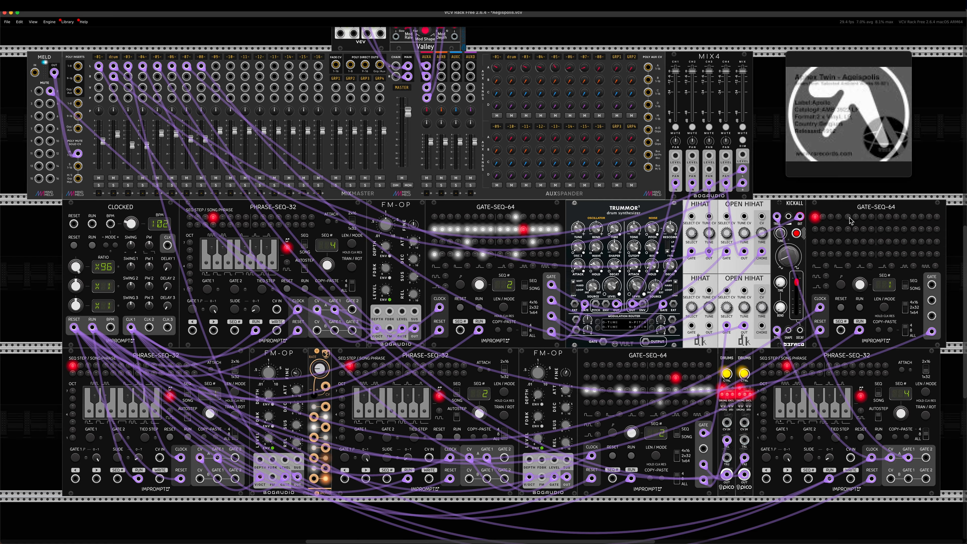
click(882, 217)
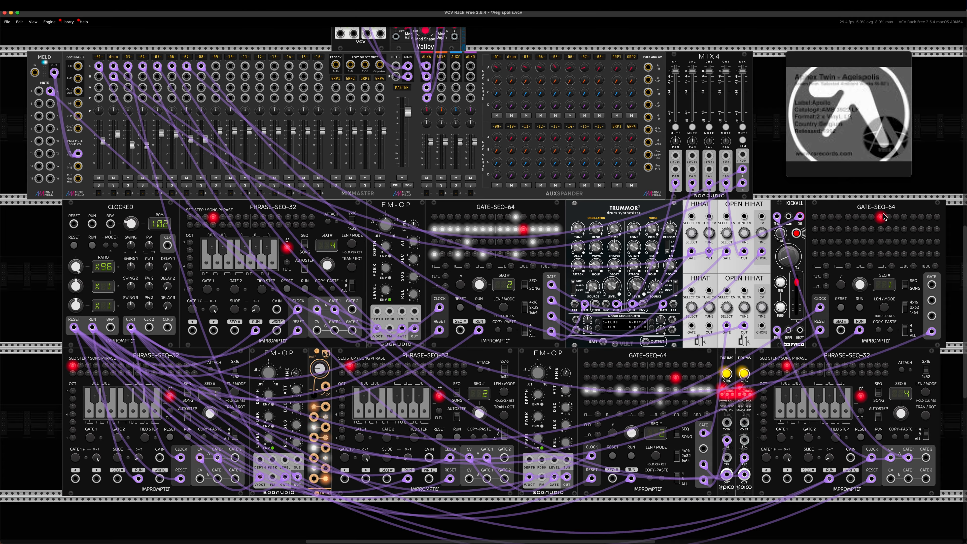
drag(862, 288, 862, 286)
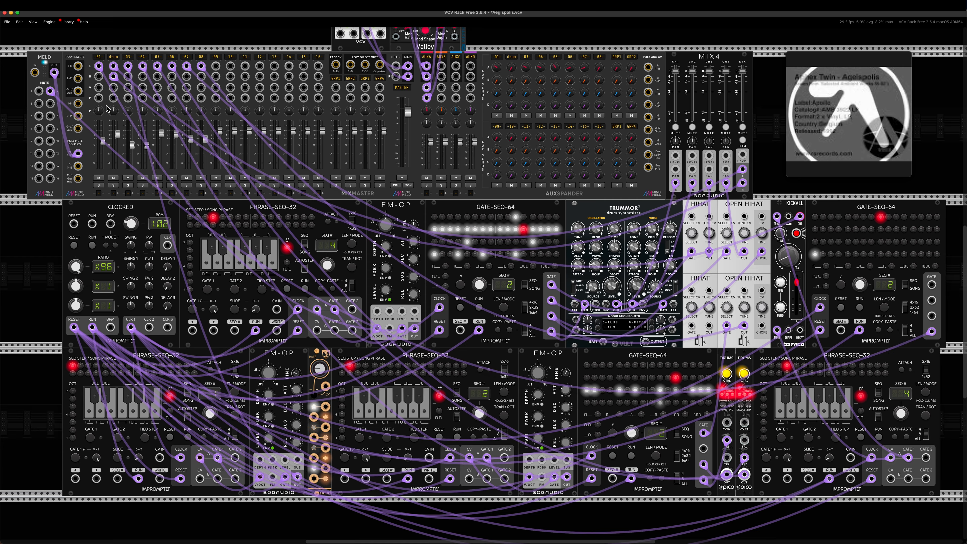
Step: Set the drum track's fade time to 5.0 s with a linear fade profile in the mixer
right_click(115, 61)
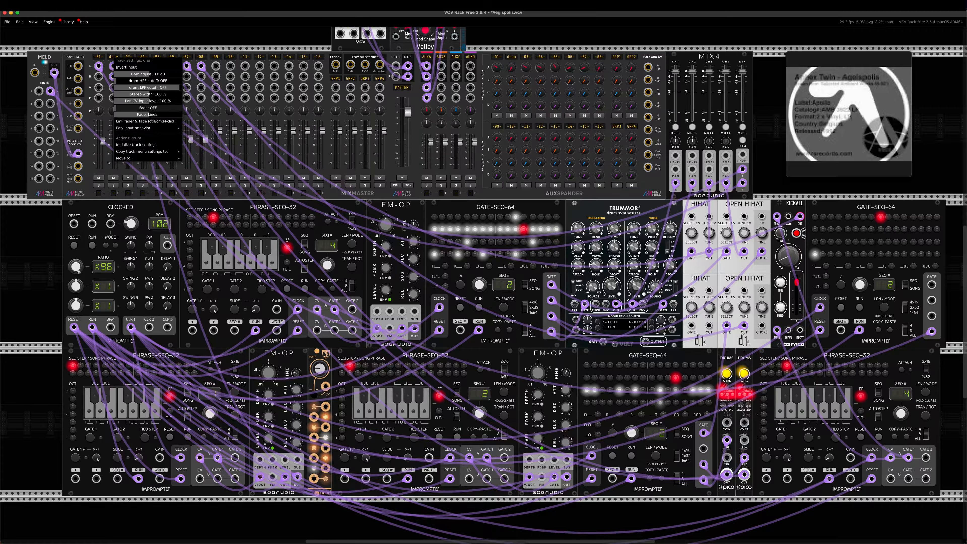
drag(126, 108, 130, 107)
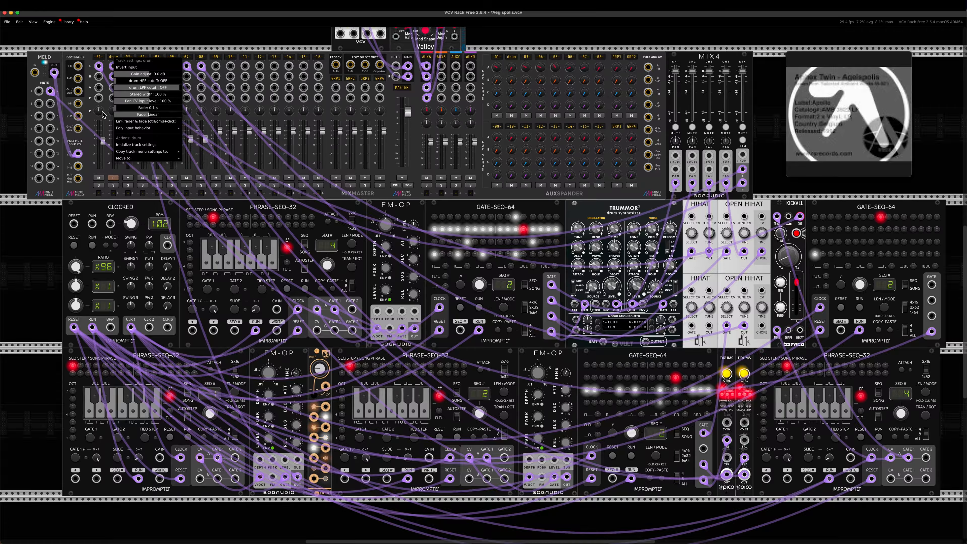
drag(118, 107, 135, 108)
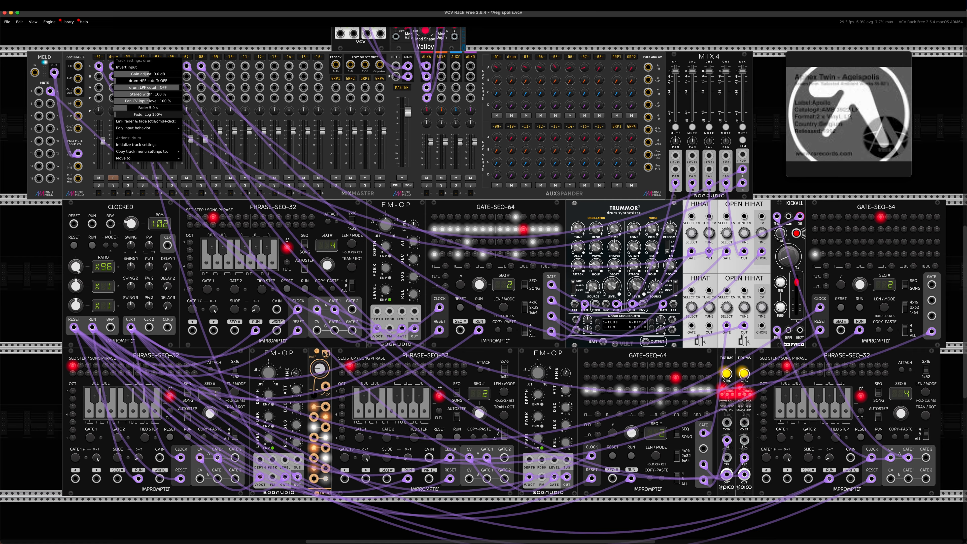
drag(115, 115, 170, 115)
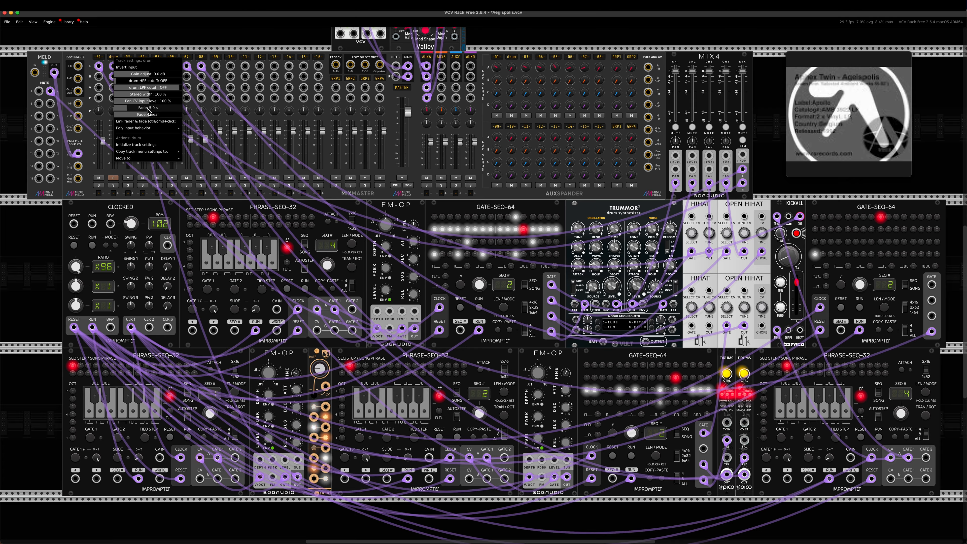
click(117, 39)
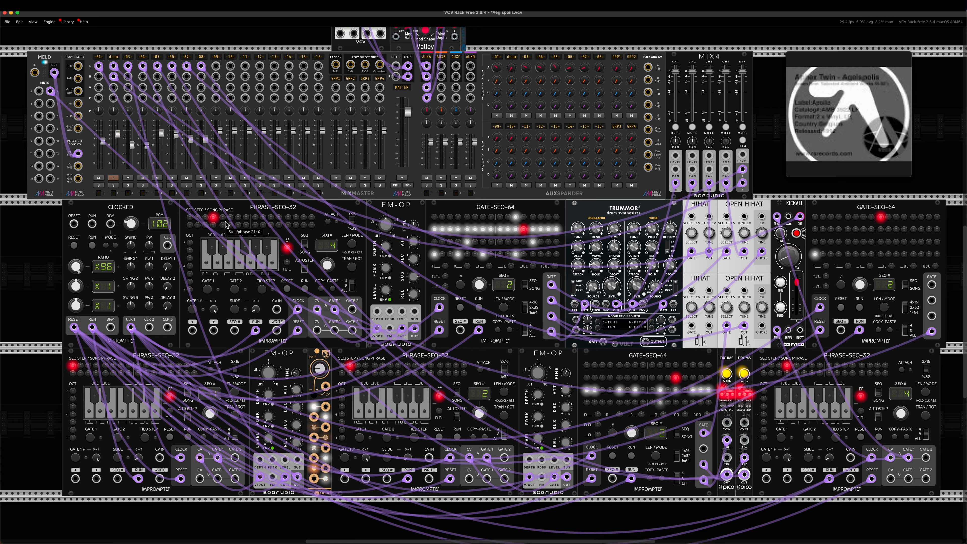
Step: Fade out the drum track on the mixer and briefly run the clock to test the start of the song
click(113, 178)
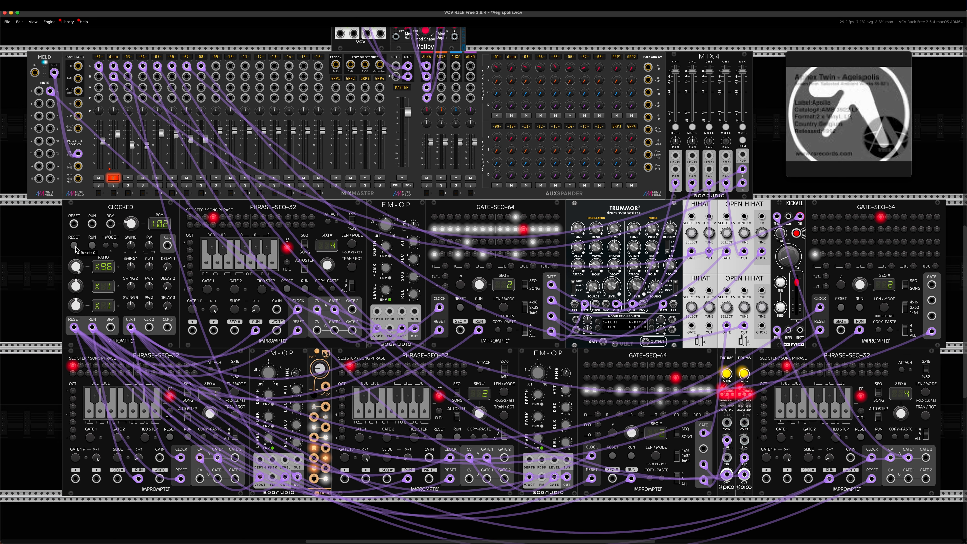
click(93, 246)
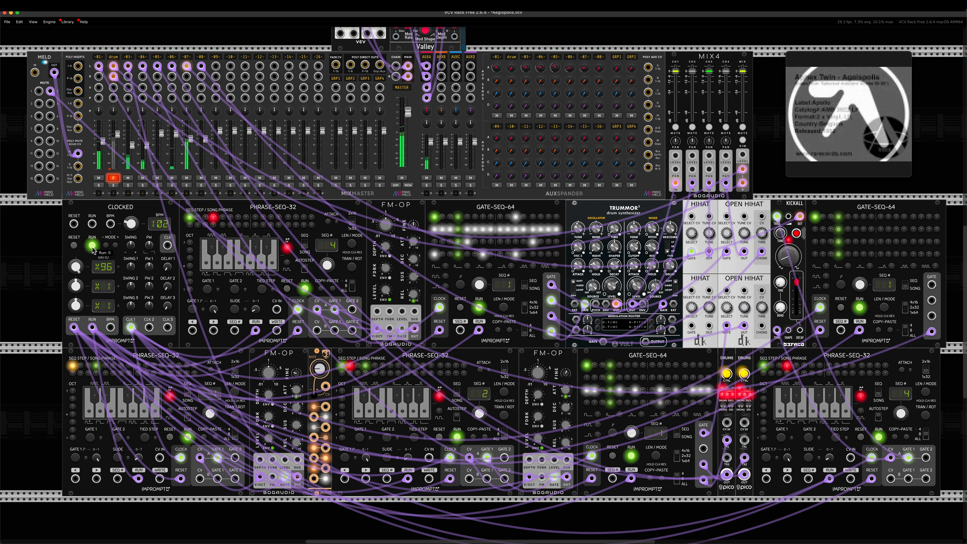
click(93, 246)
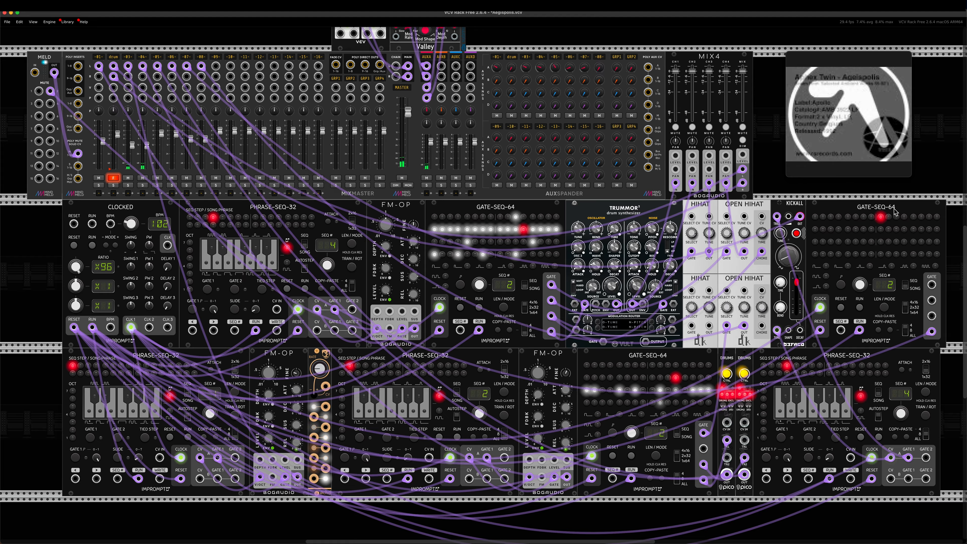
Step: Extend the new GATE-SEQ-64's song length to its last phrase and run the clock to test the drum fade-in
click(884, 308)
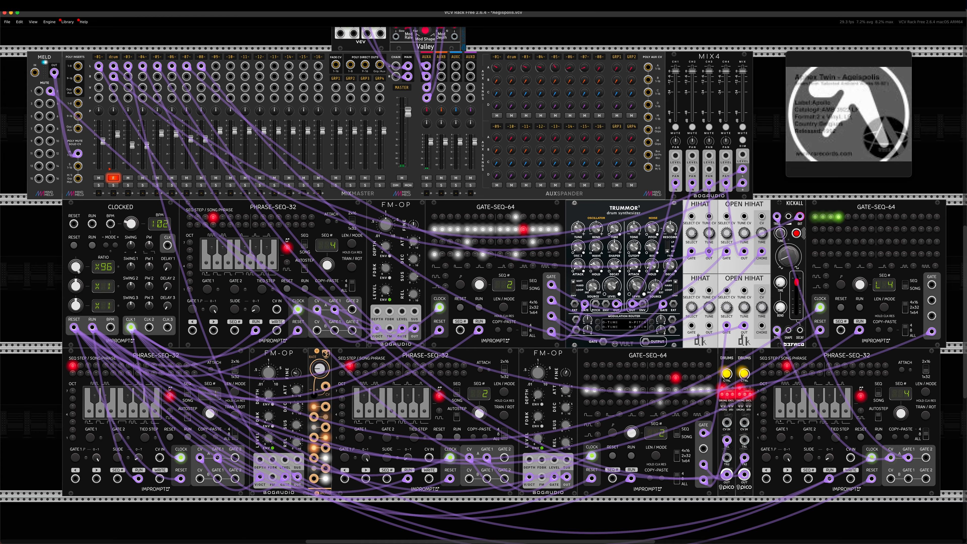
click(937, 255)
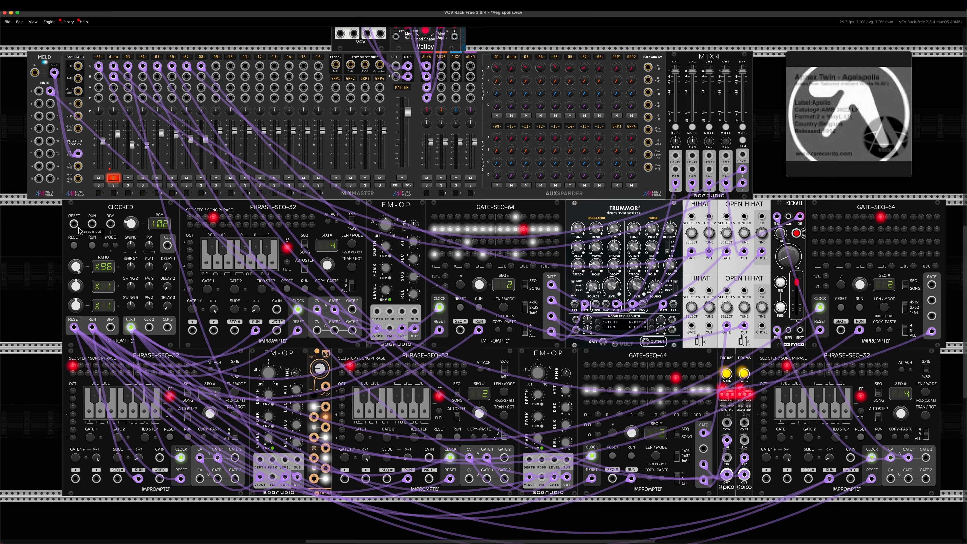
click(92, 245)
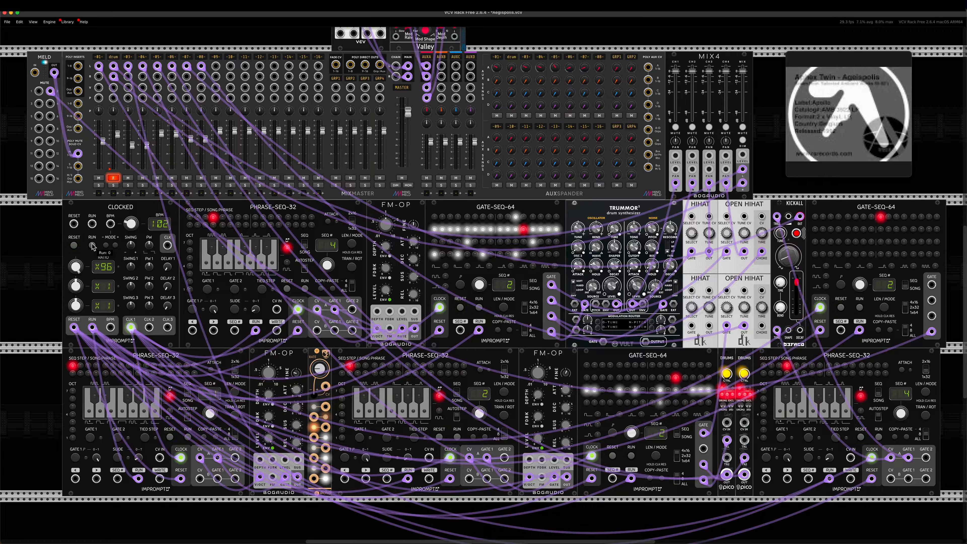
click(92, 246)
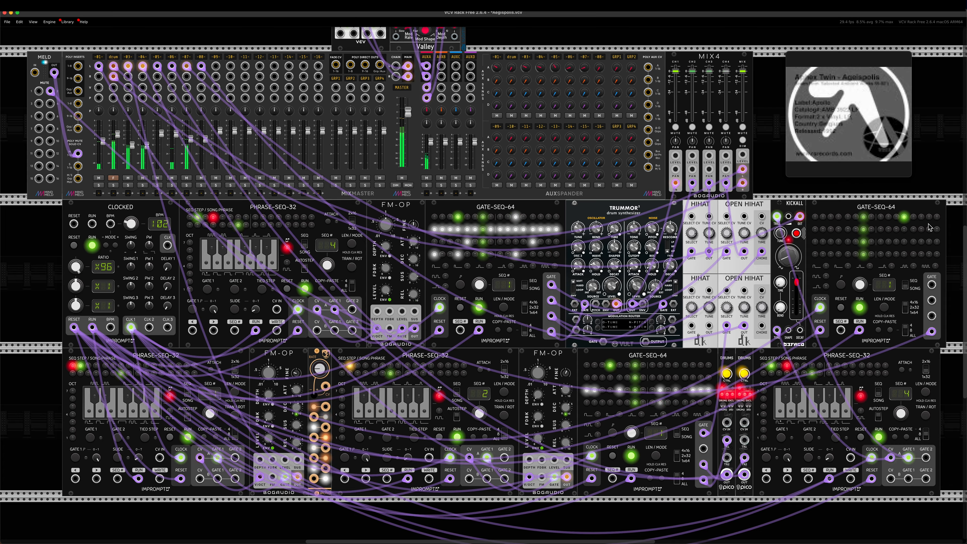
Step: Lower the mixer's master level with the clock stopped, and move sequence 2 to song phrase 5 in the new GATE-SEQ-64
click(92, 247)
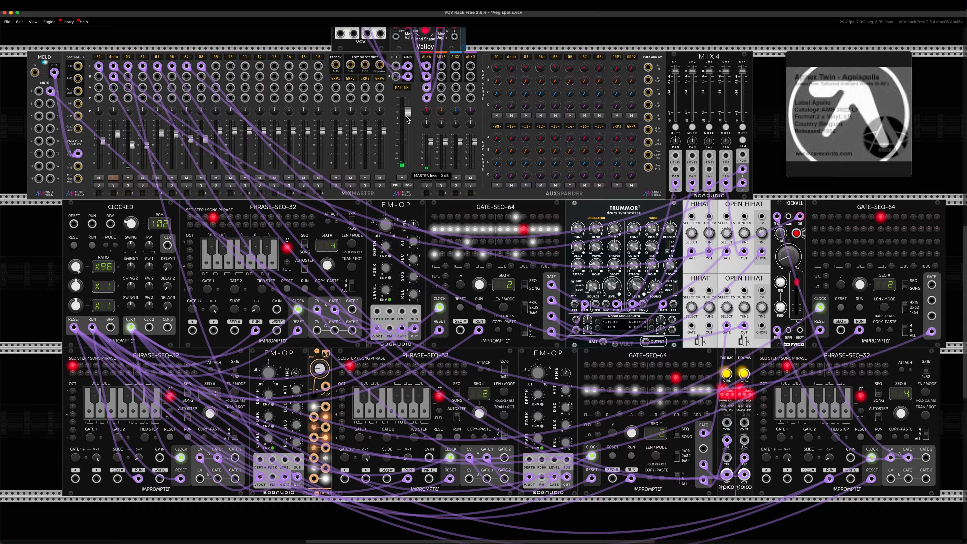
drag(407, 116, 407, 136)
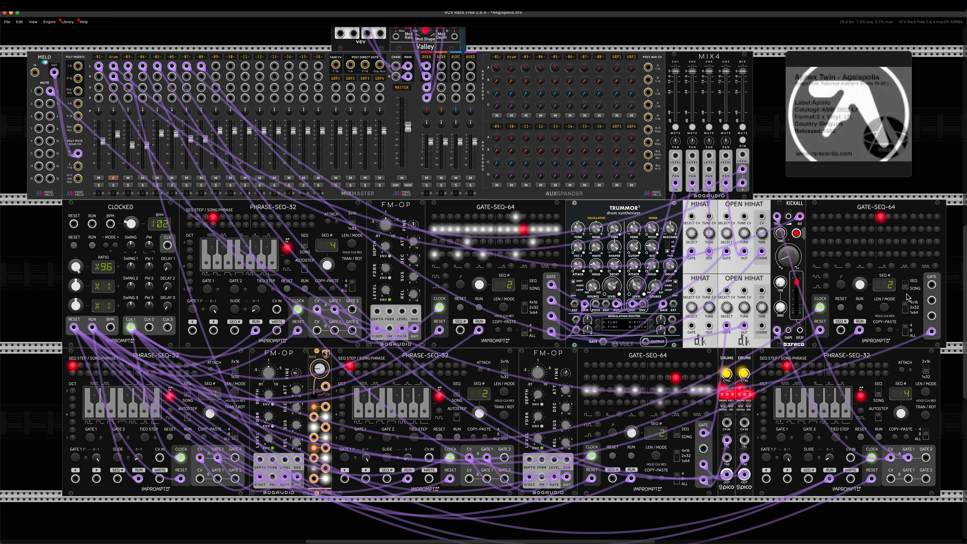
mouse_move(862, 288)
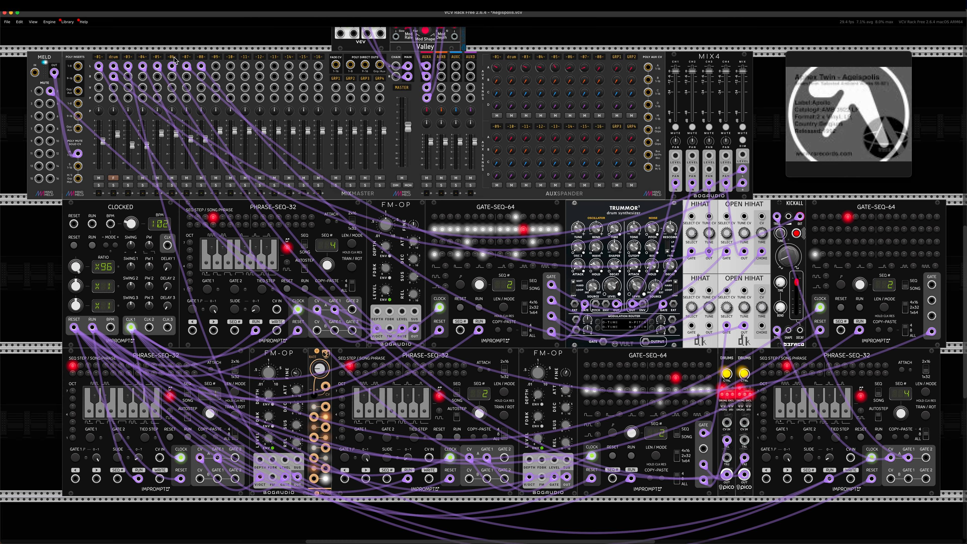
Step: Set the drum track's fade time to 10.0 s in the mixer's track settings
right_click(114, 61)
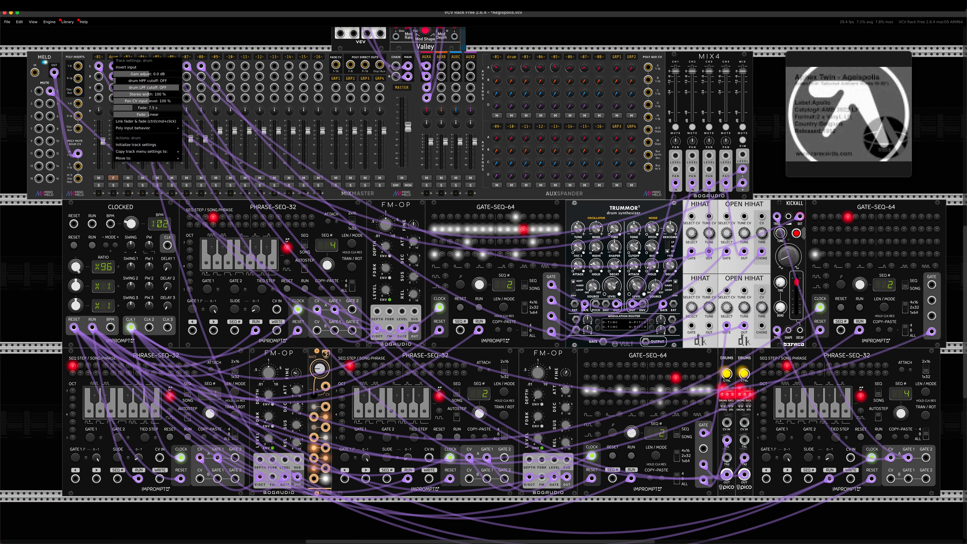
drag(147, 107, 85, 48)
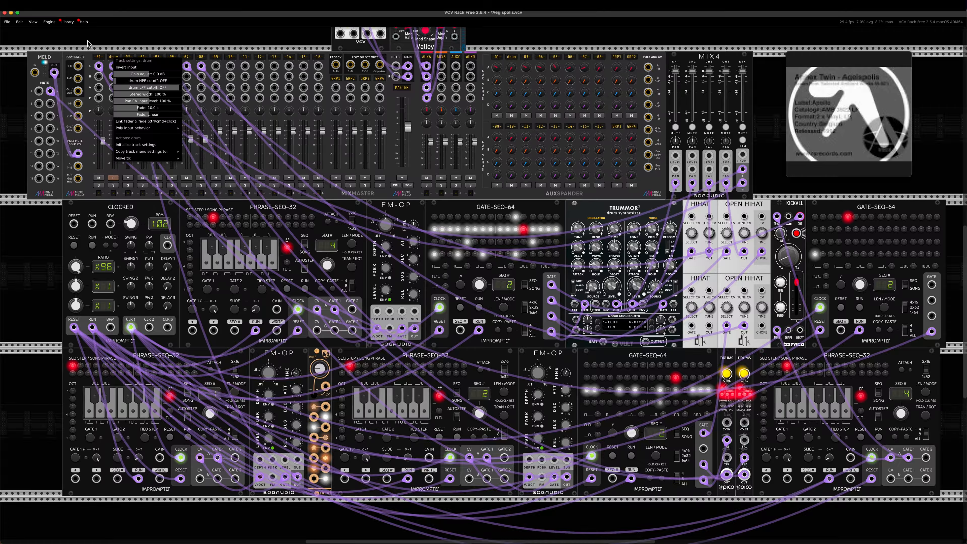
click(88, 43)
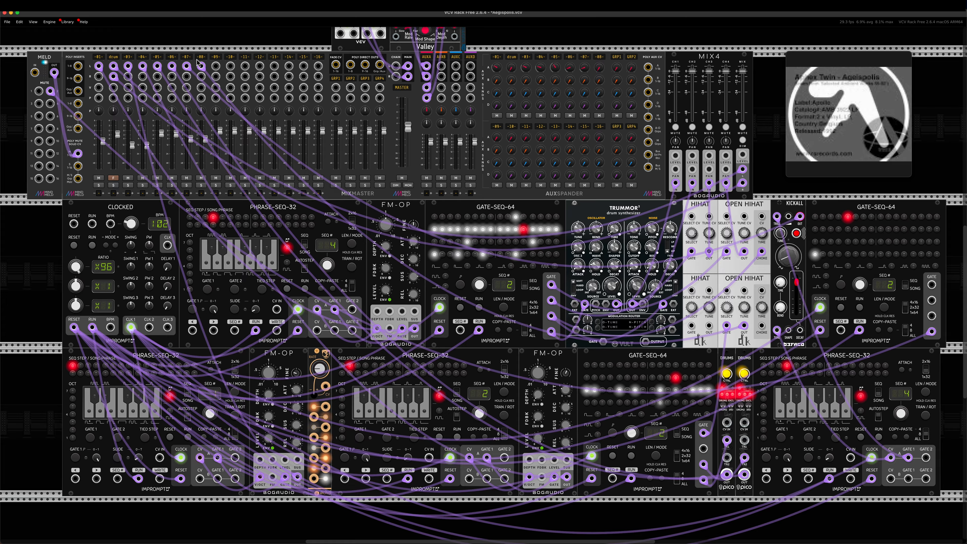
Step: Mute mixer tracks 3 to 8 and fade out the drum track
click(128, 178)
click(143, 178)
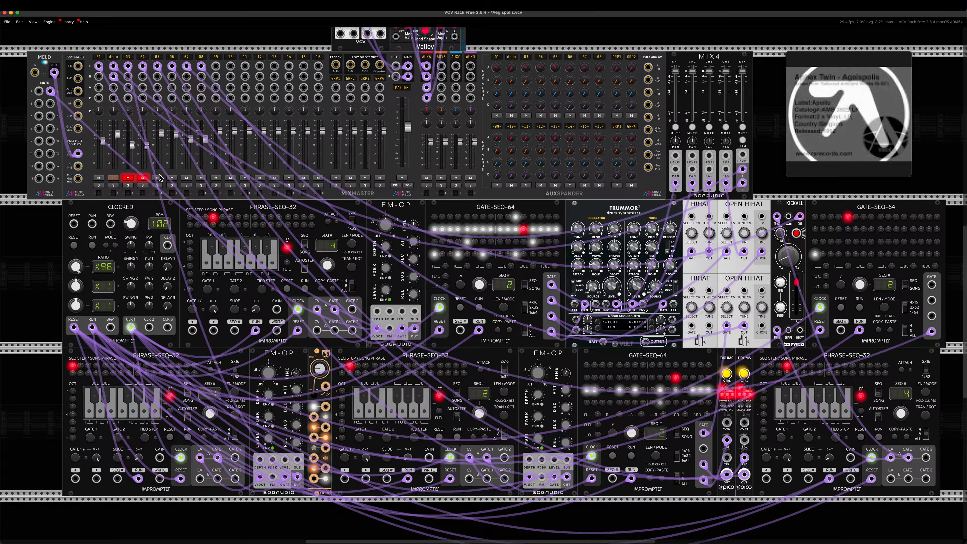
click(158, 178)
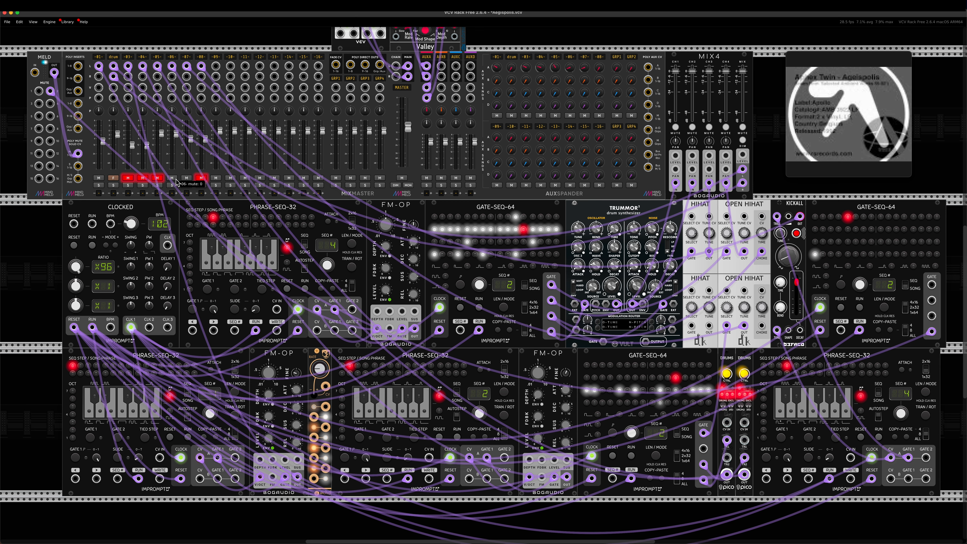
click(186, 179)
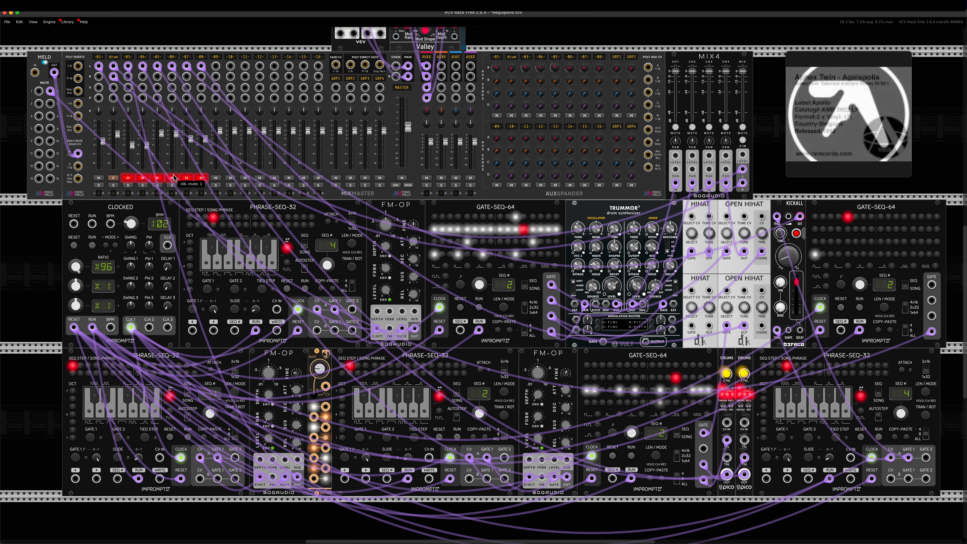
click(113, 177)
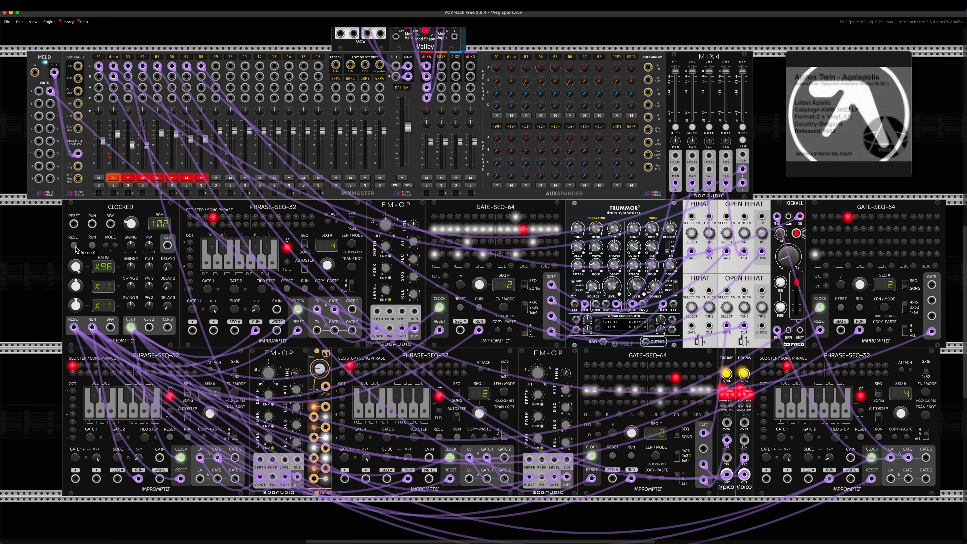
Step: Run the clock to test the drum fade-in at song phrase 5, unmuting track 5 during playback
click(92, 245)
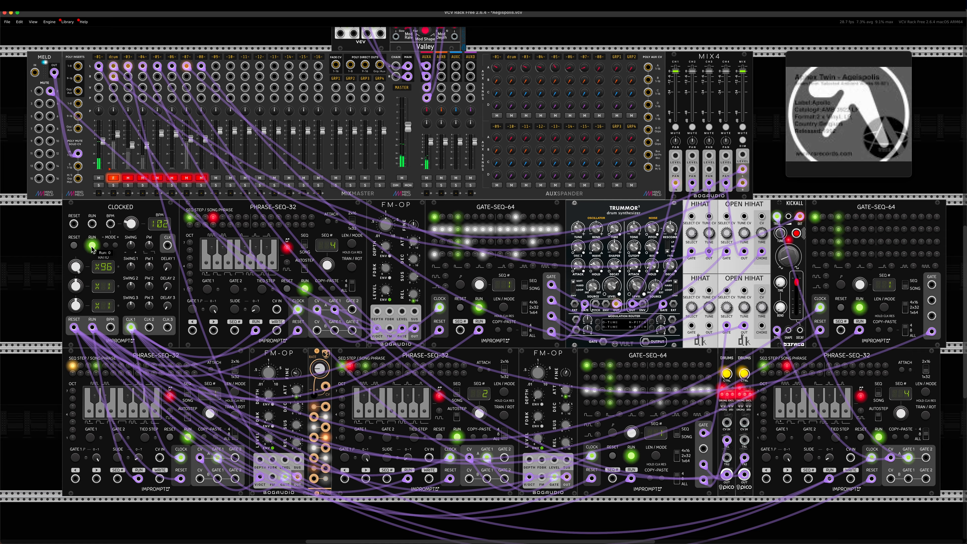
click(157, 178)
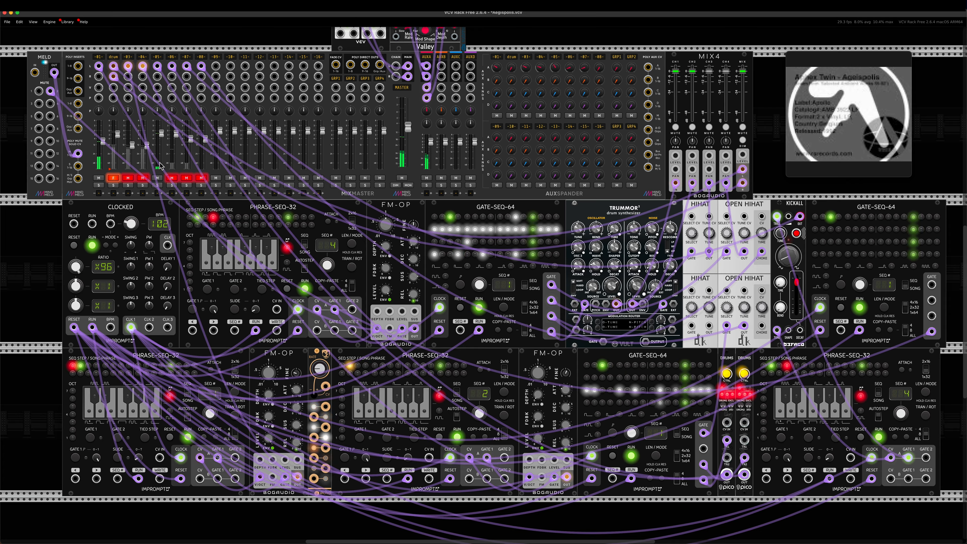
click(113, 177)
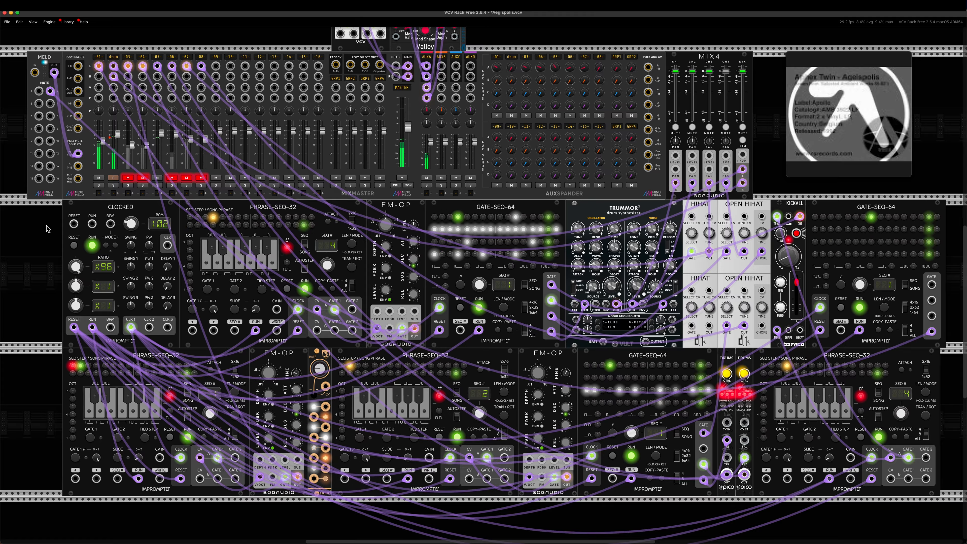
click(91, 246)
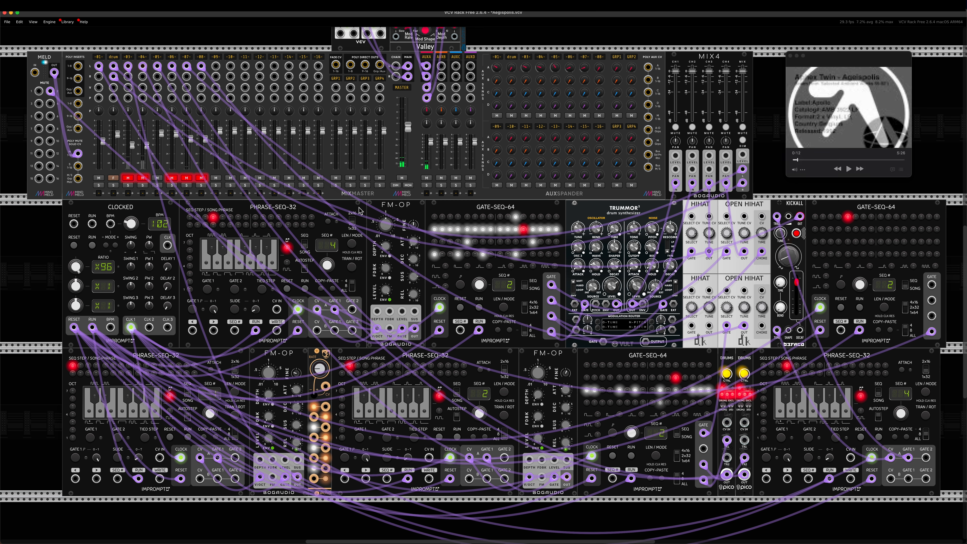
Step: Program sequence 3 of the new GATE-SEQ-64 with a single gate on the first step of row 3
mouse_move(816, 146)
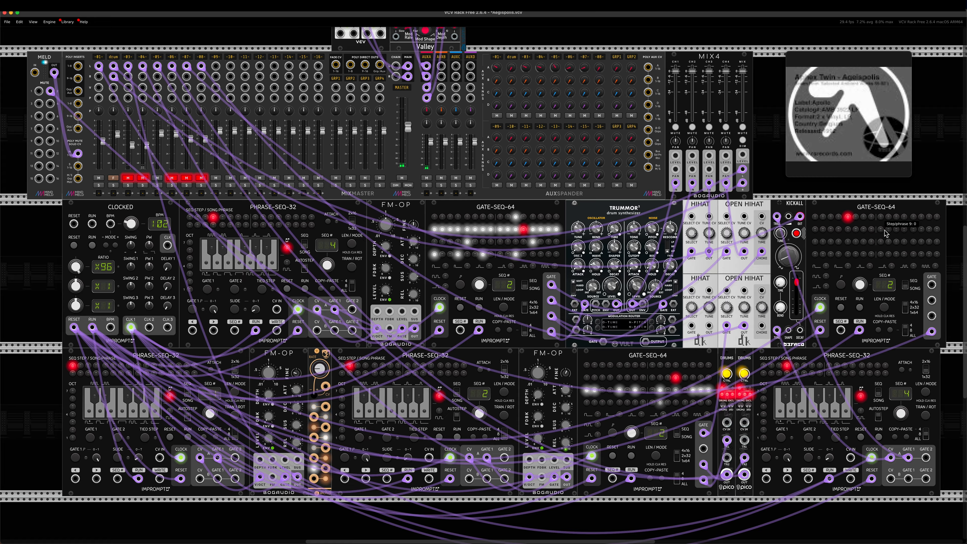
click(907, 285)
drag(860, 289, 864, 286)
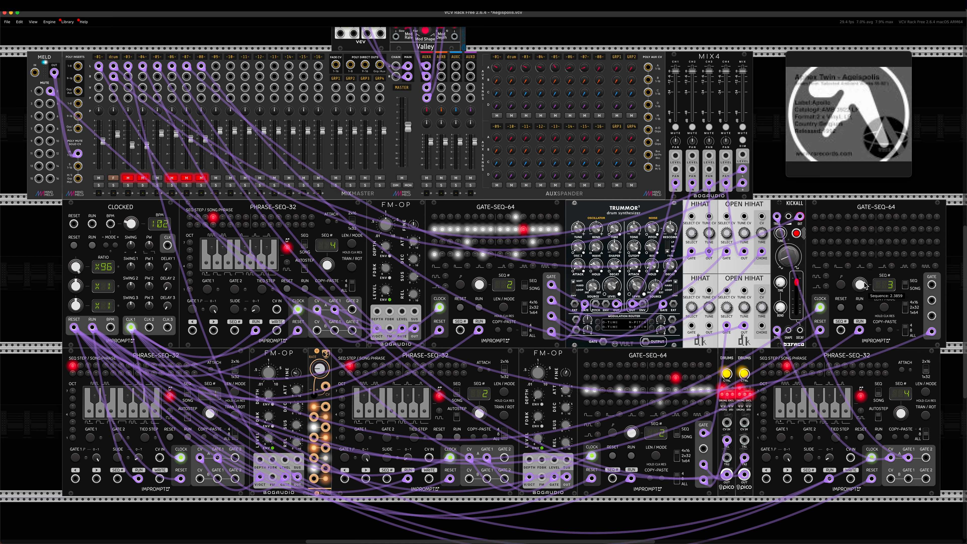
click(815, 243)
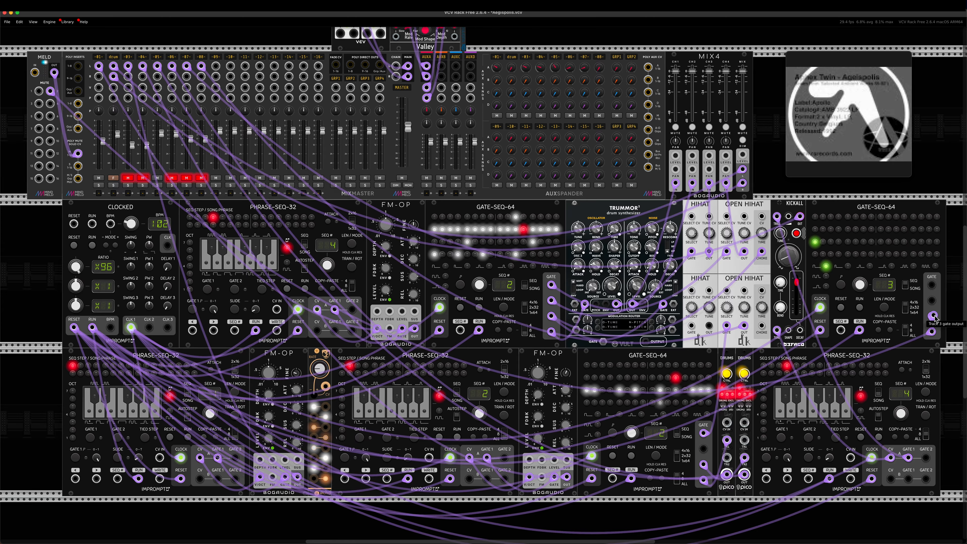
Step: Patch the new GATE-SEQ-64's track 3 gate output to the MELD mute inputs for tracks 3 and 4
drag(933, 316, 84, 108)
scroll(484, 289, right, 3)
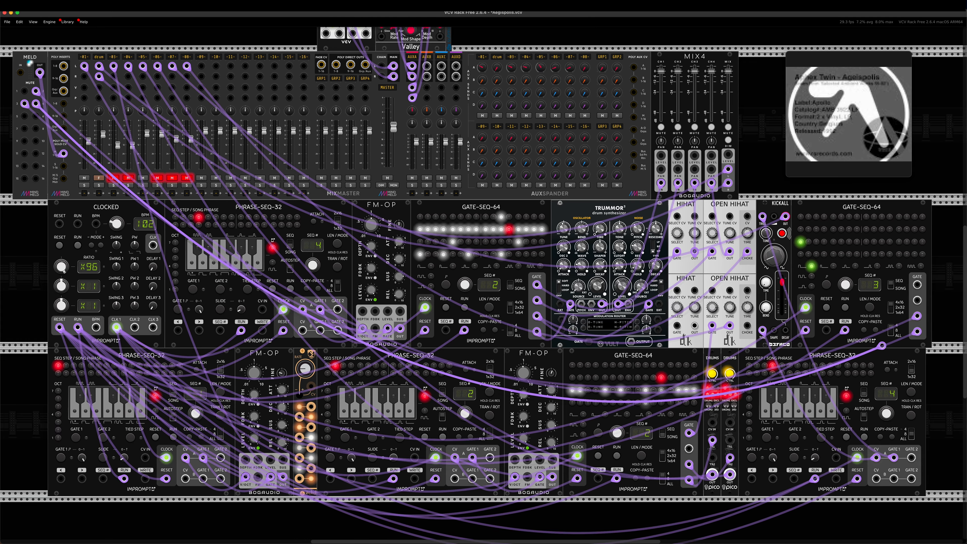
drag(882, 345, 913, 319)
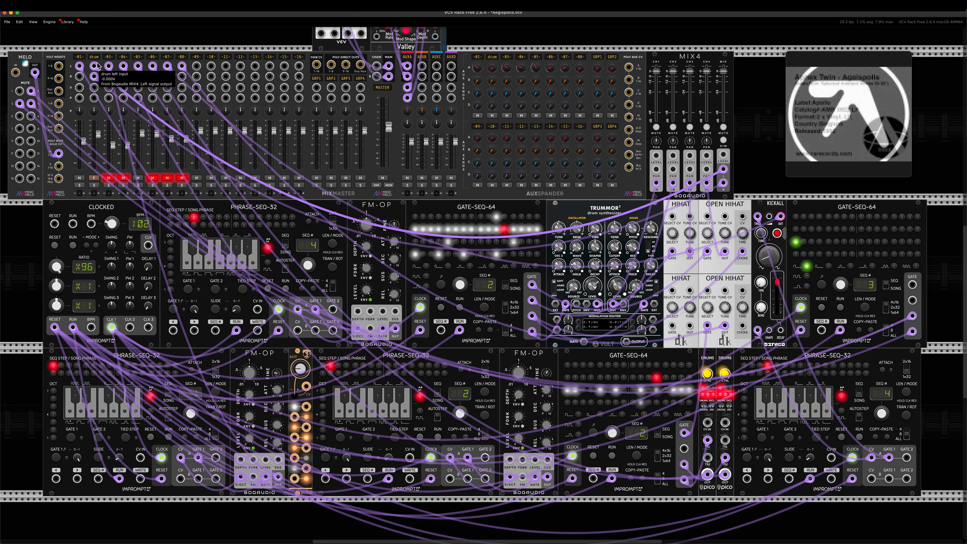
Step: Set track 3's fade time to 10.0 s, give track 4 a fade too, and fade out tracks 2 to 4
right_click(112, 58)
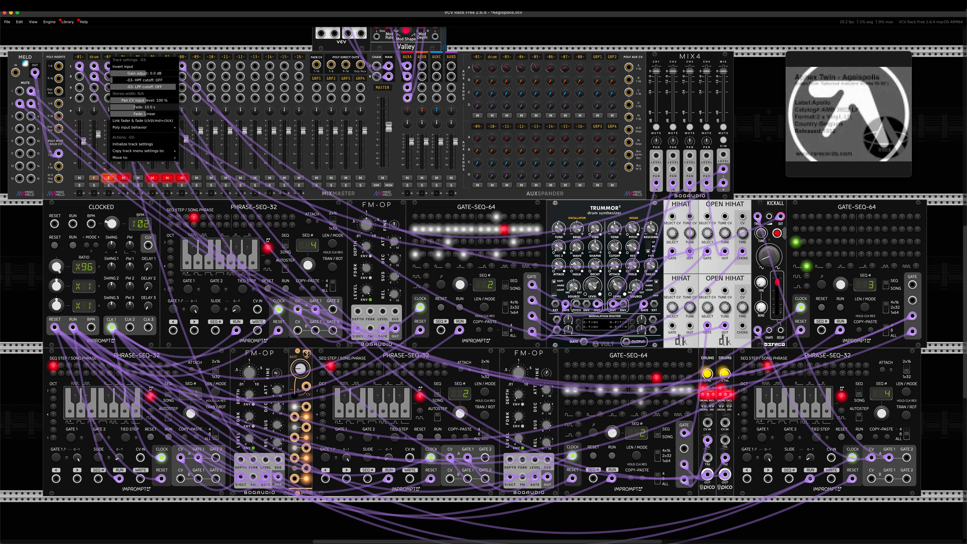
click(115, 57)
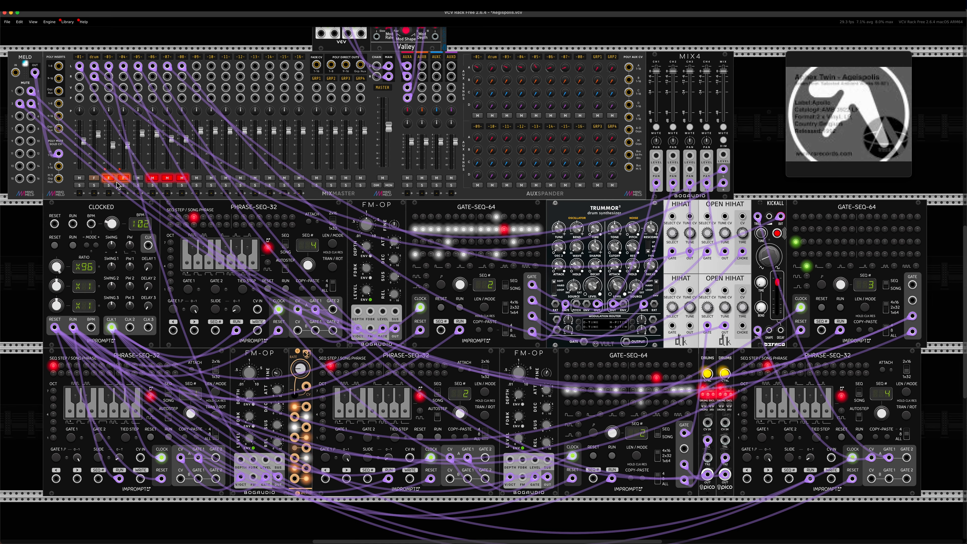
click(96, 179)
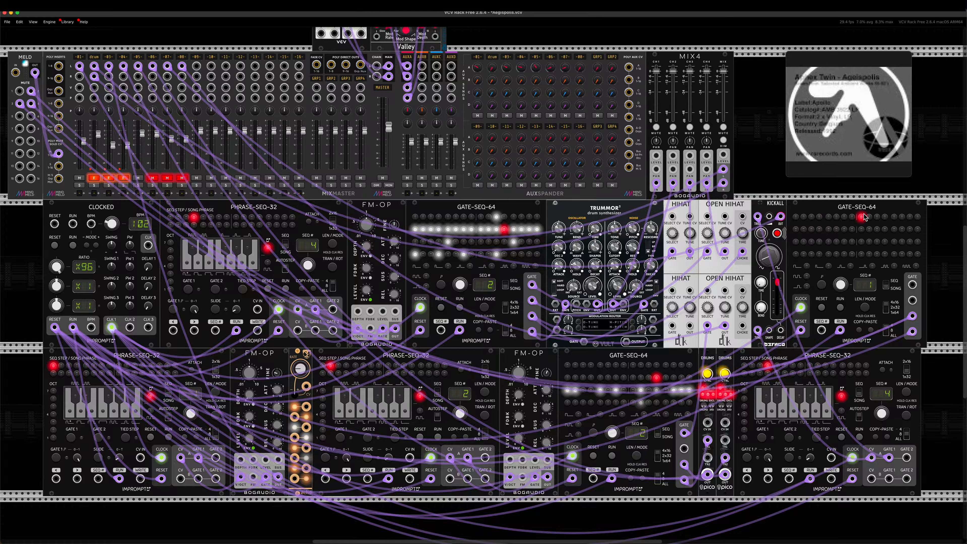
Step: Assign sequence 3 to song phrase 9 of the new GATE-SEQ-64 and run the clock to test the fade-ins
drag(865, 284, 865, 270)
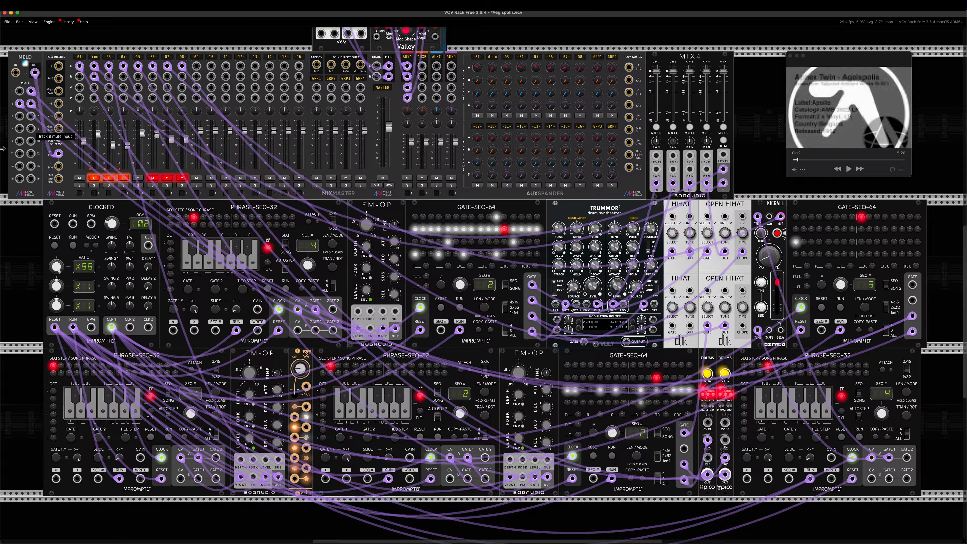
click(72, 245)
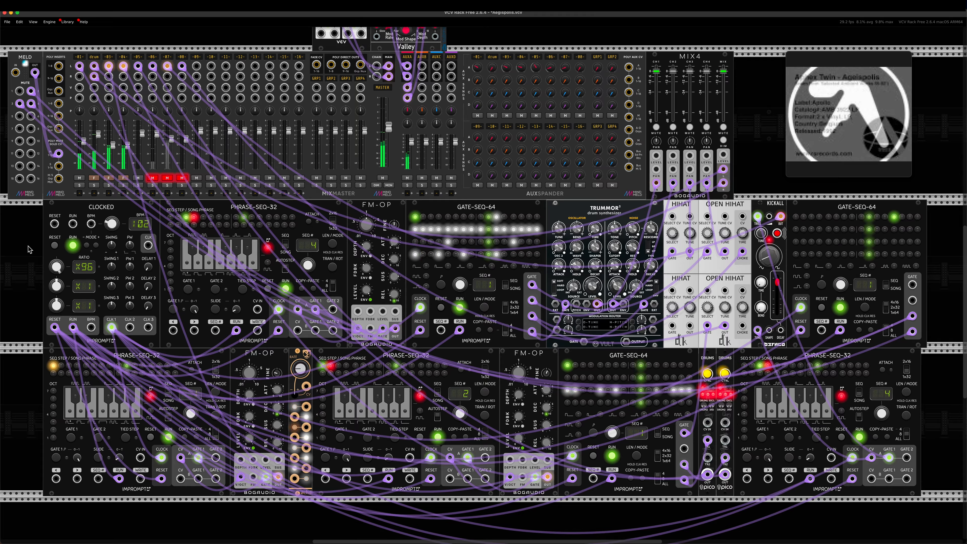
click(72, 245)
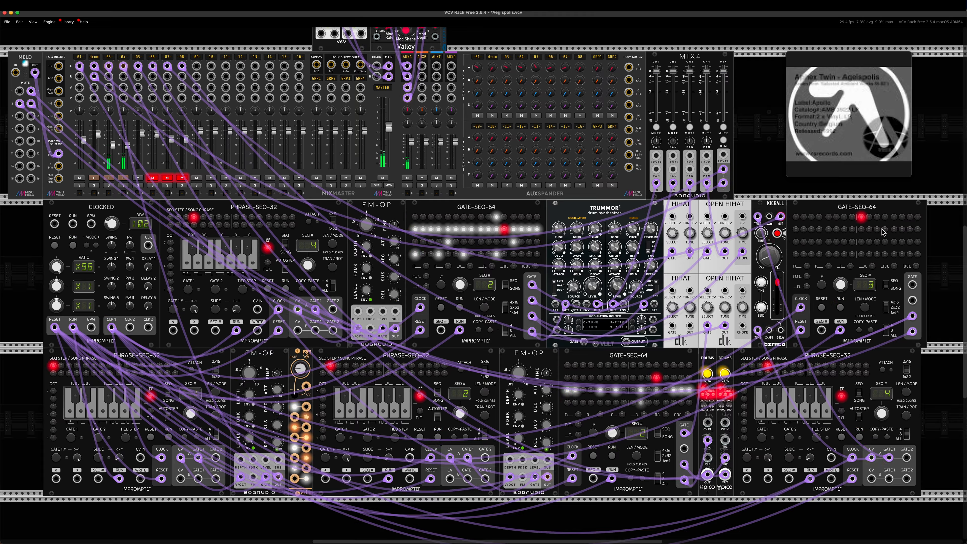
Step: Select song phrase 25 and program sequence 4 with a single gate on the first step of row 2
click(861, 230)
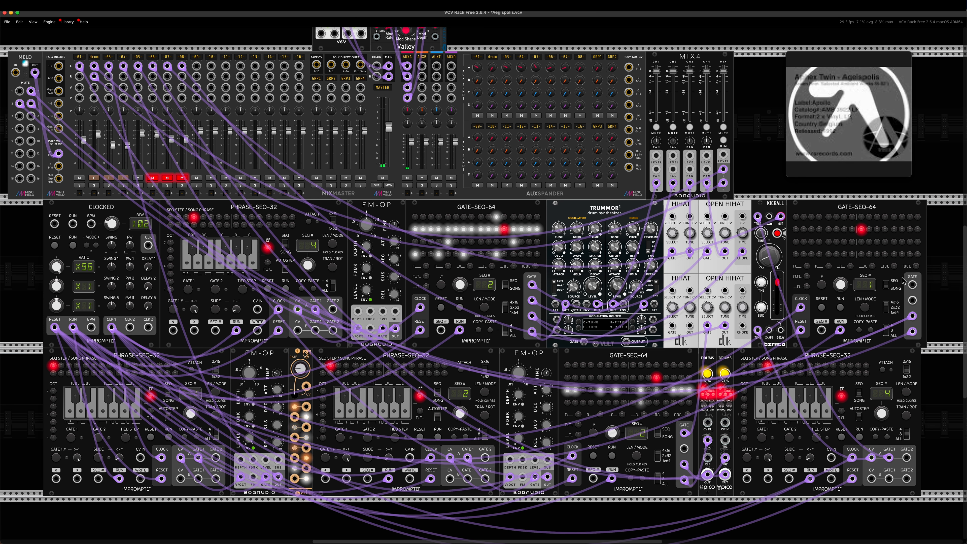
click(889, 286)
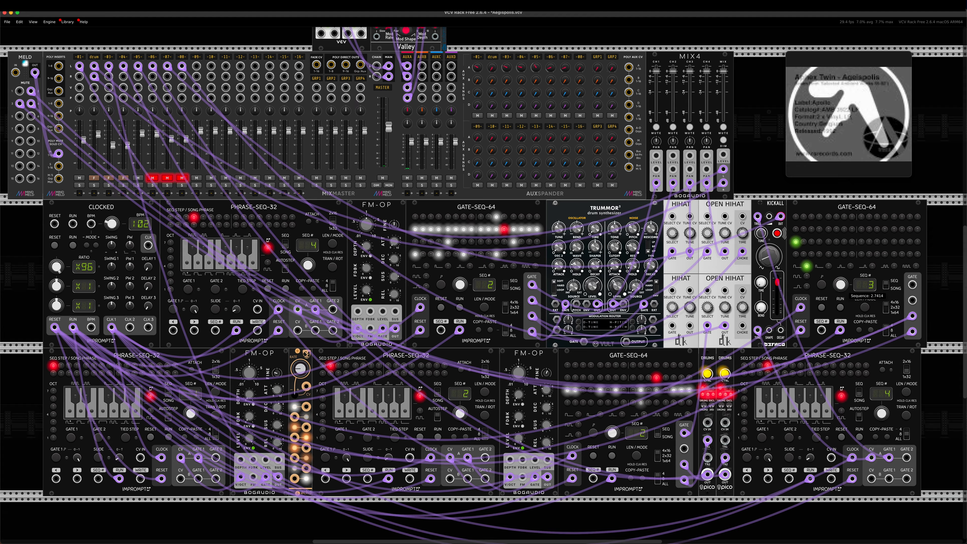
drag(843, 290, 843, 279)
click(795, 231)
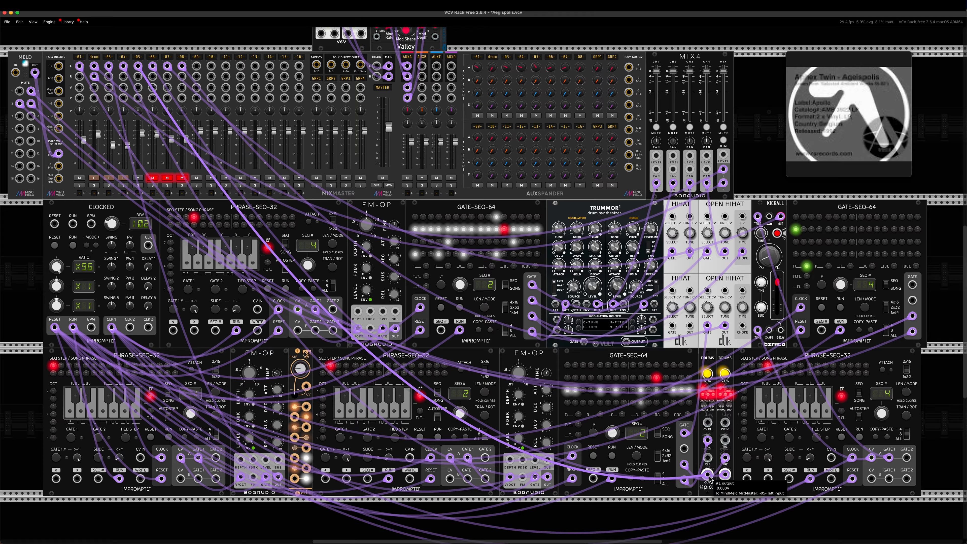
Step: Set track 5's fade time to 11.2 s and patch the GATE-SEQ-64's track 2 gate output to MELD's track 5 mute input
right_click(141, 60)
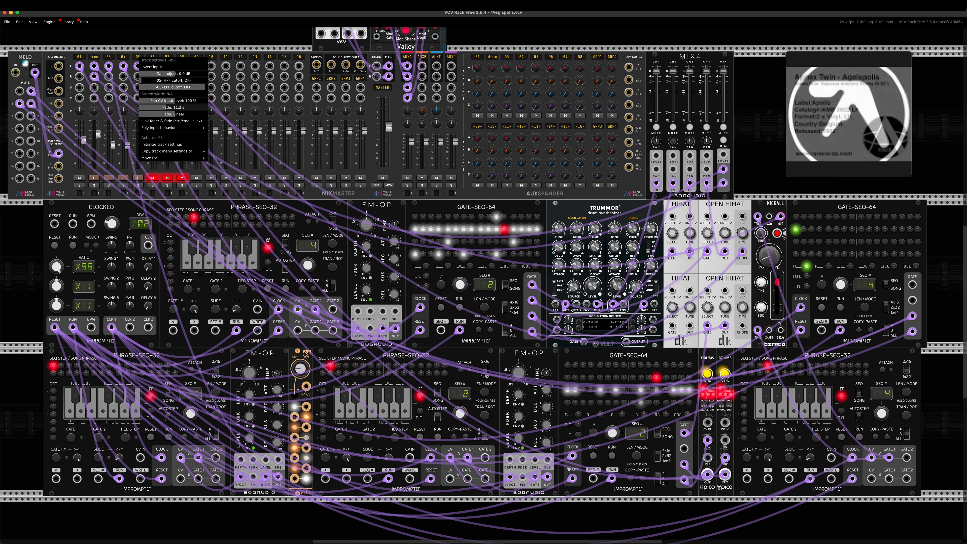
click(923, 292)
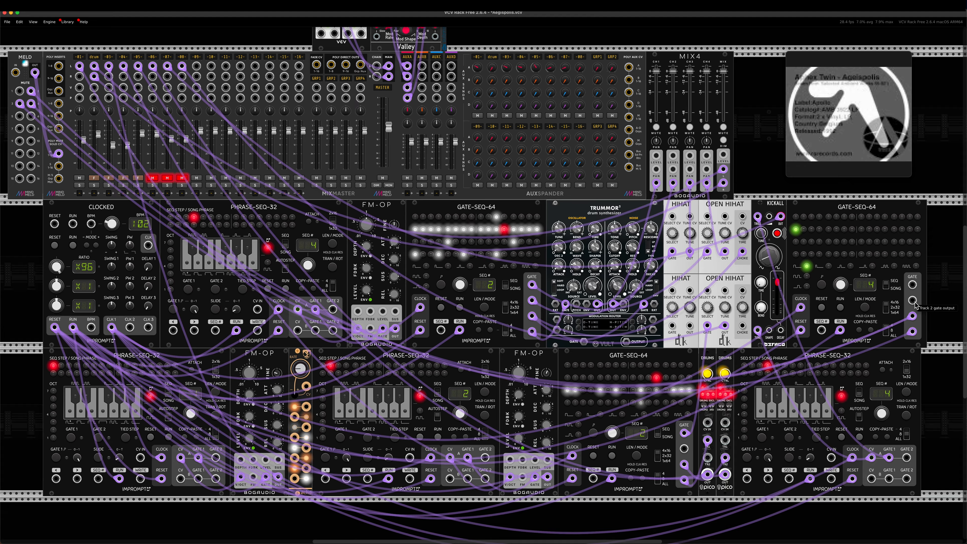
drag(914, 302, 19, 116)
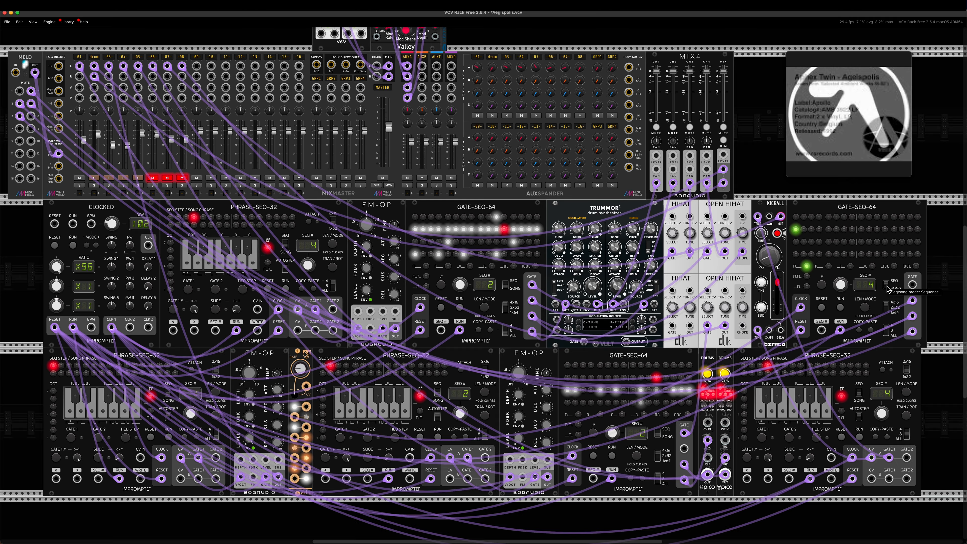
drag(19, 117, 19, 118)
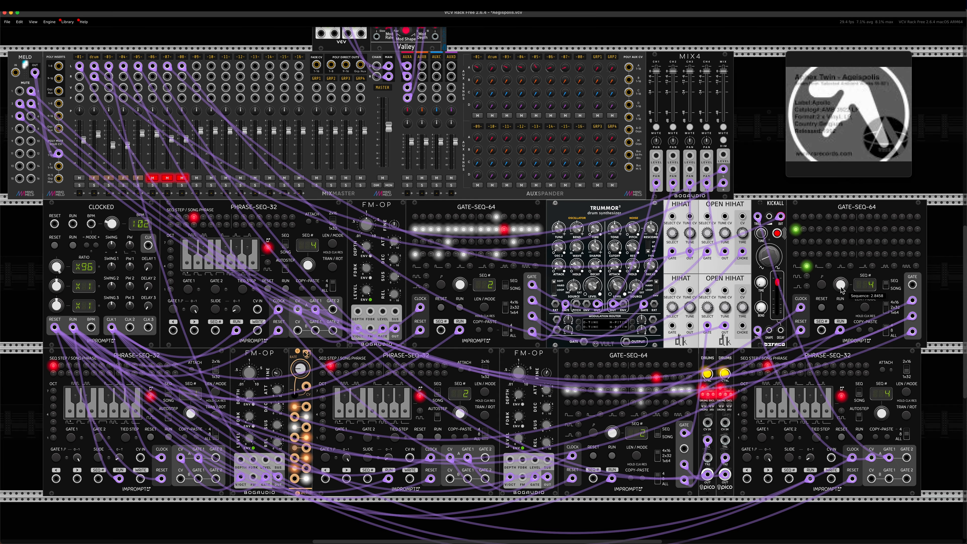
Step: Assign sequence 4 to song phrase 25 of the new GATE-SEQ-64 and run the clock with tracks 2 to 5 faded out
click(886, 284)
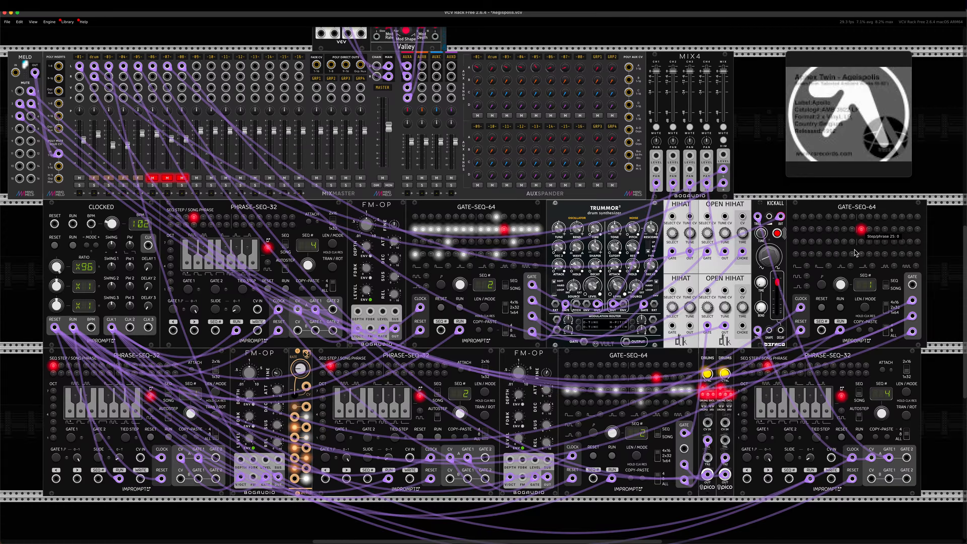
drag(840, 285, 843, 288)
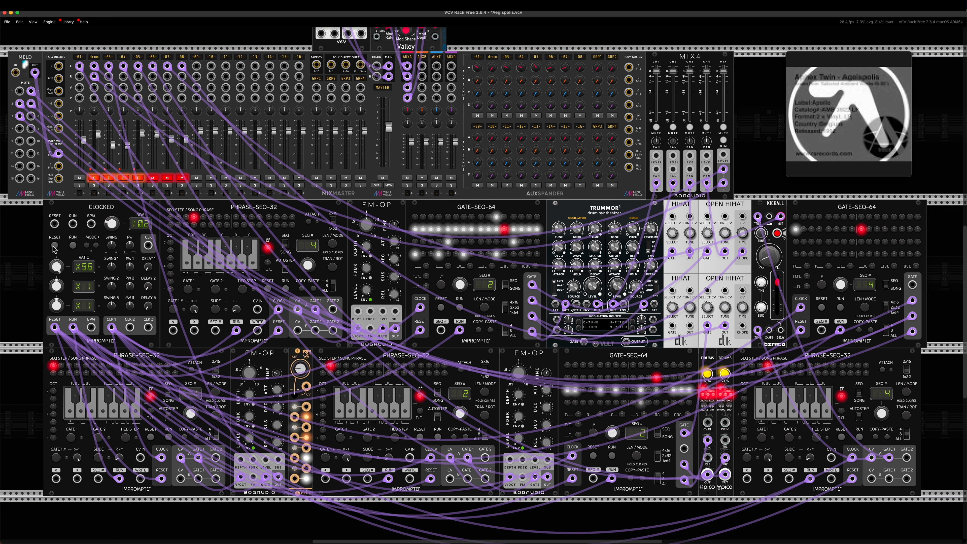
click(73, 246)
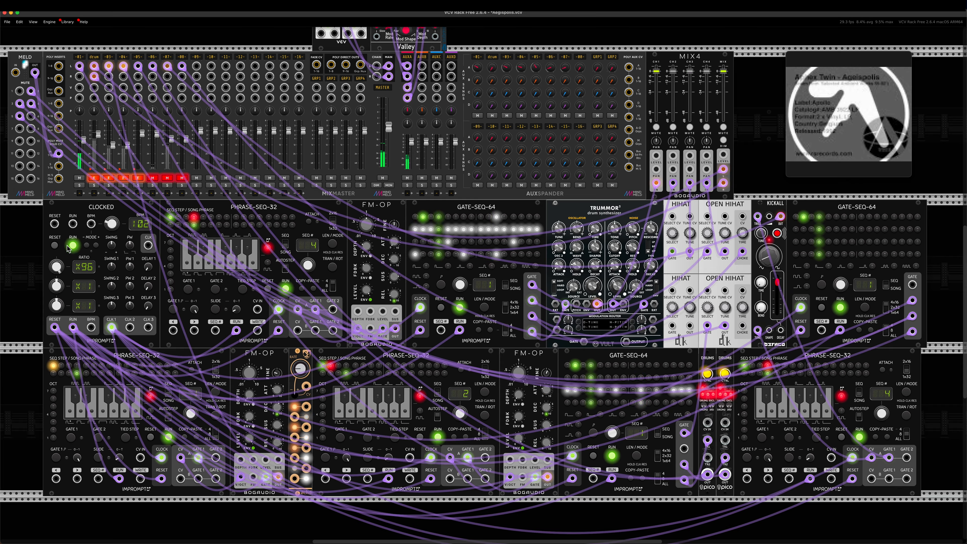
Step: Stop the clock, turn off track 5's fade, unmute it, and move its MELD mute cable to the track 6 mute input
click(72, 246)
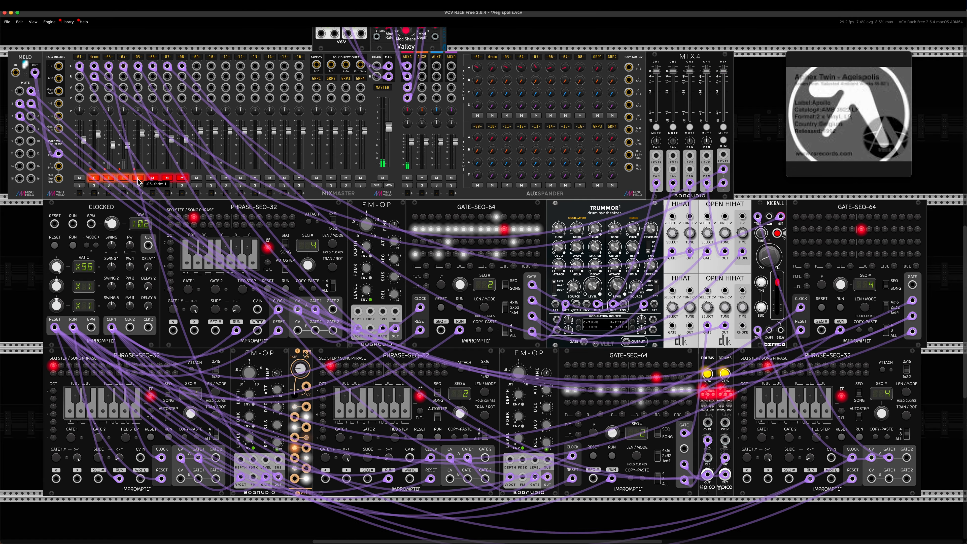
right_click(137, 57)
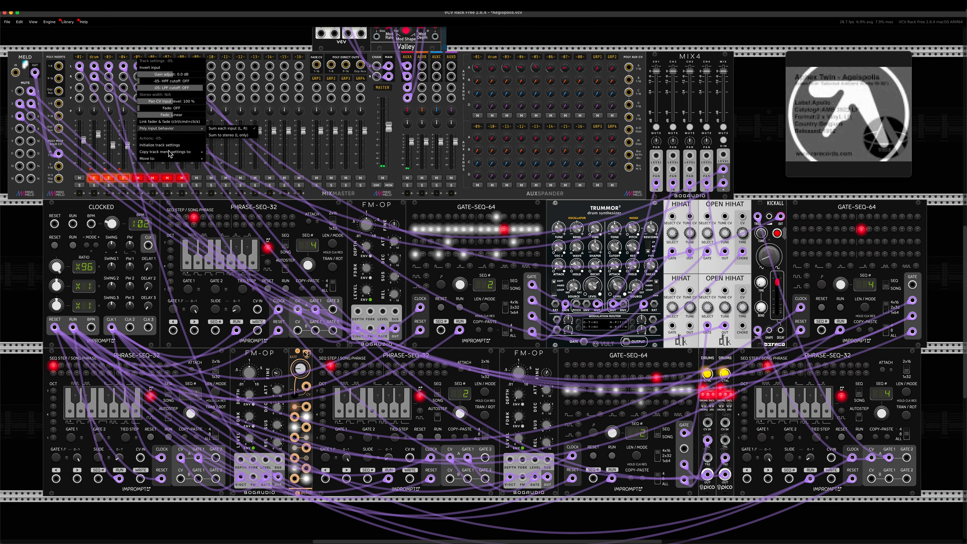
click(139, 179)
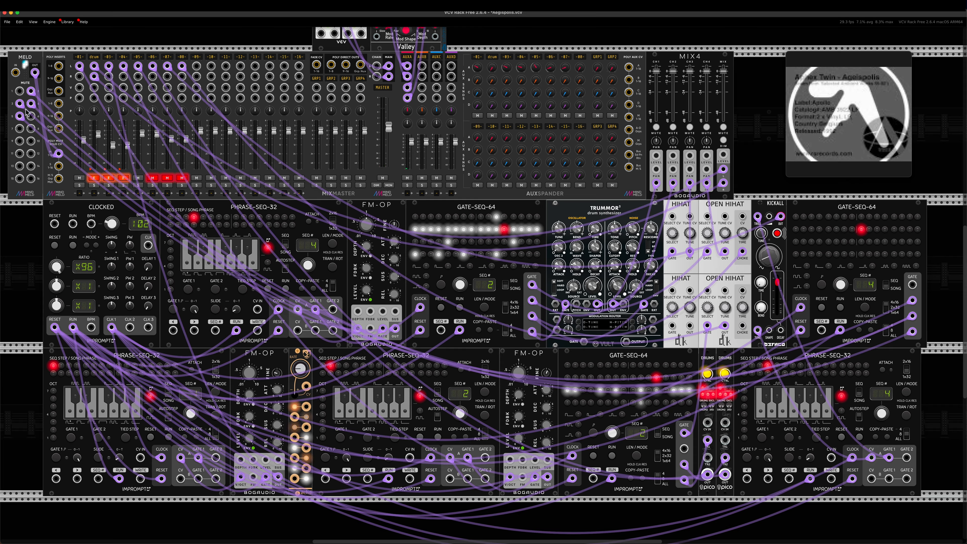
drag(20, 116, 31, 116)
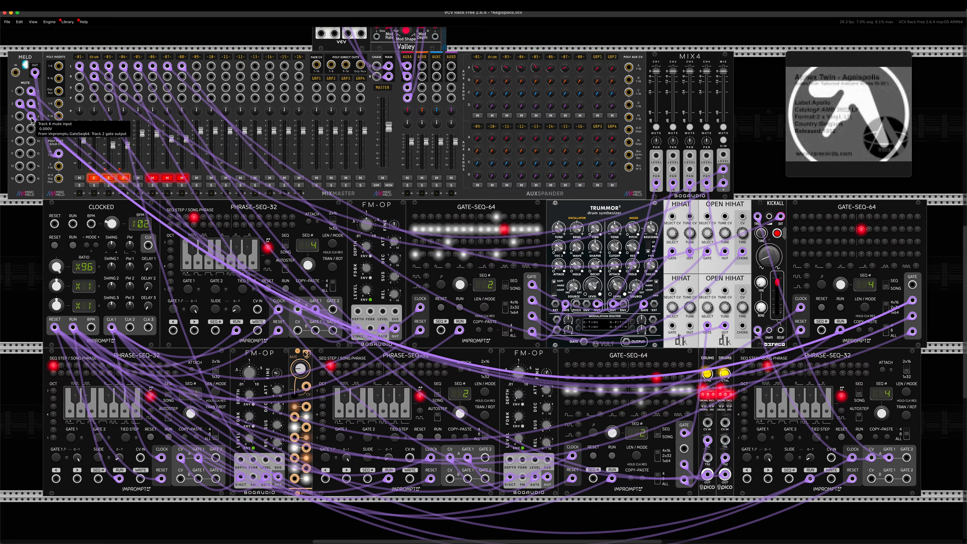
Step: Set track 6's fade time to 10.0 s, then reset the clock and run the song to test the fade-in
right_click(153, 60)
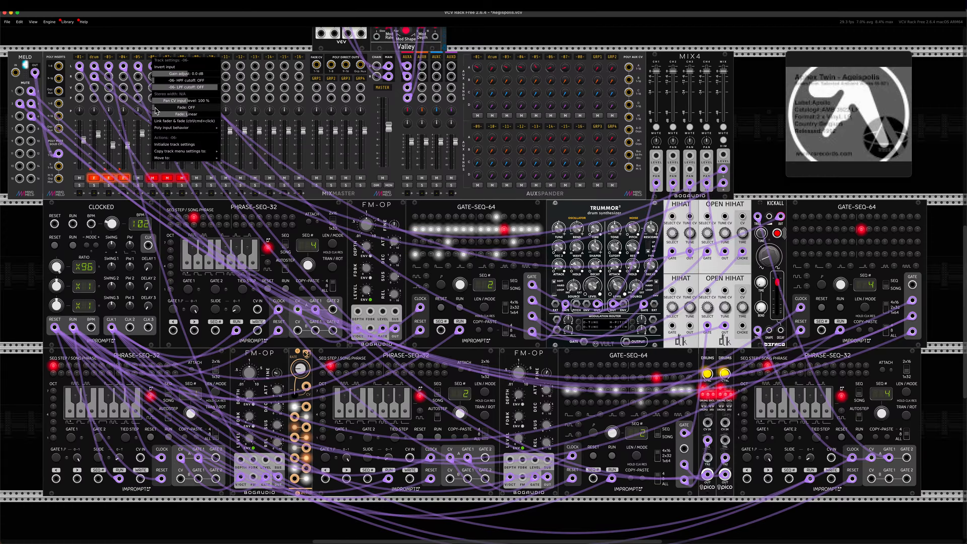
drag(156, 111, 161, 111)
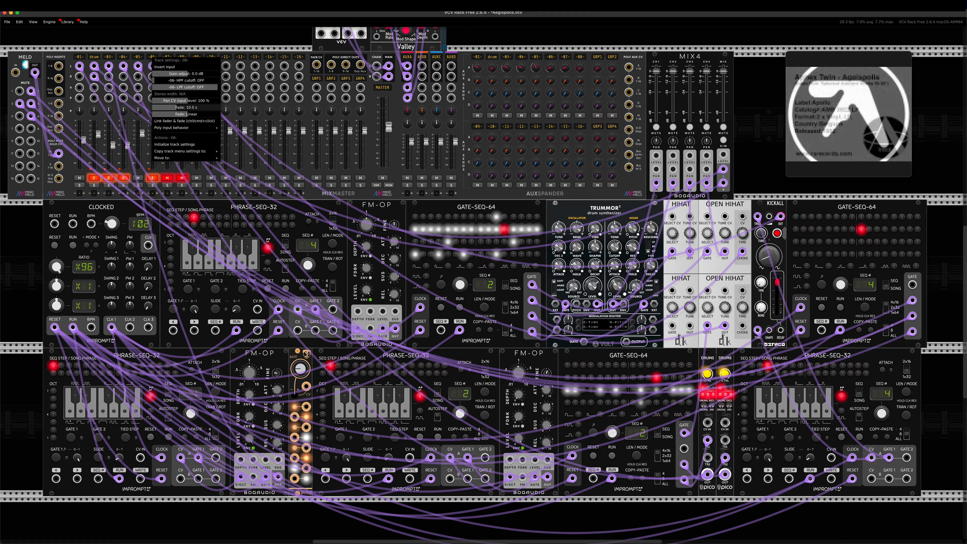
click(112, 34)
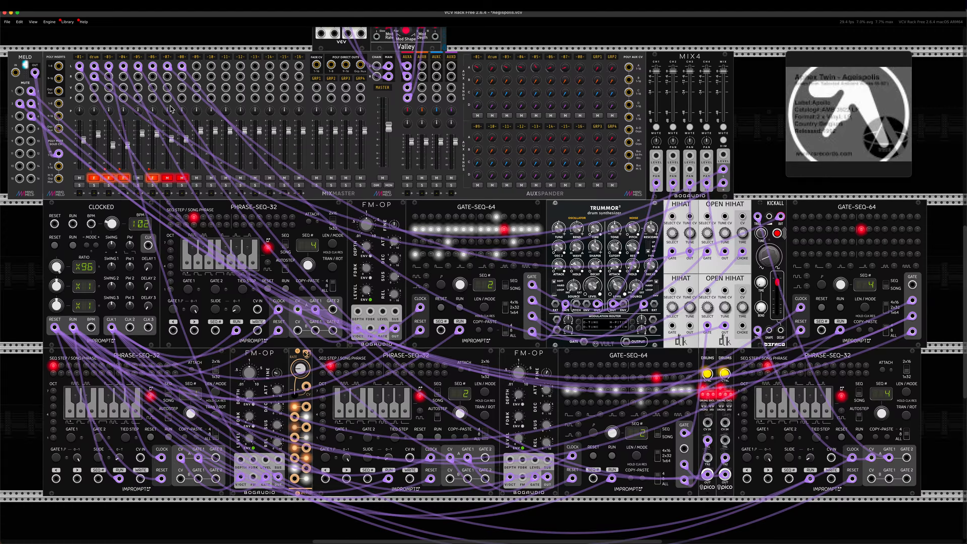
click(57, 246)
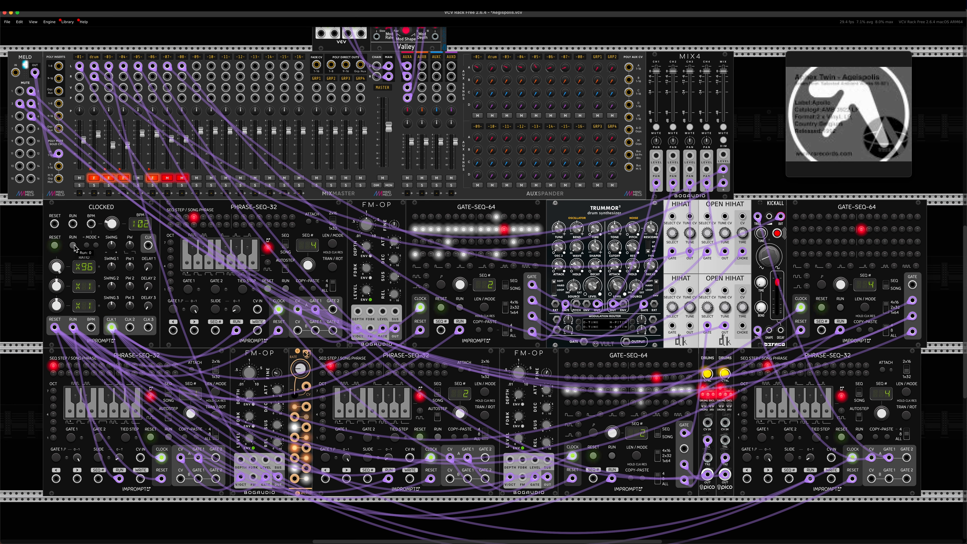
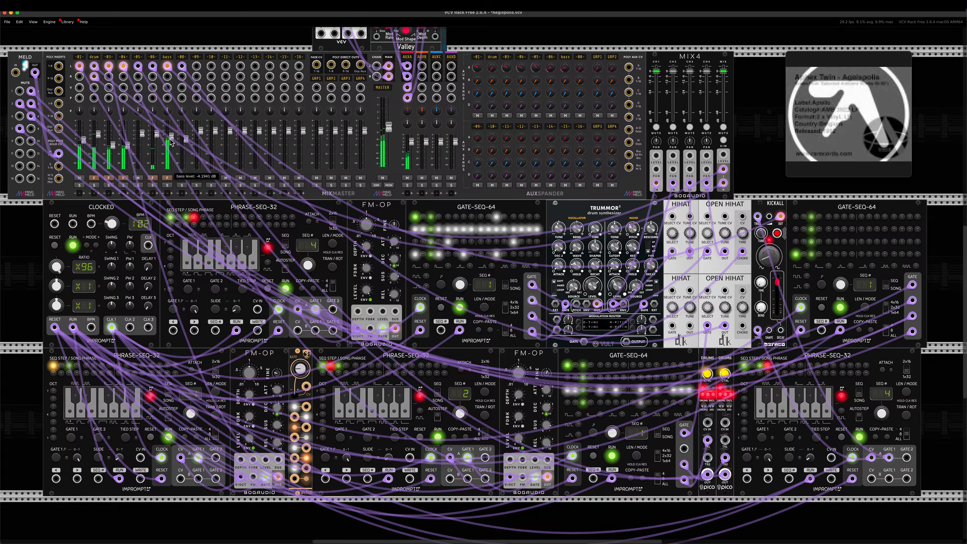
click(73, 246)
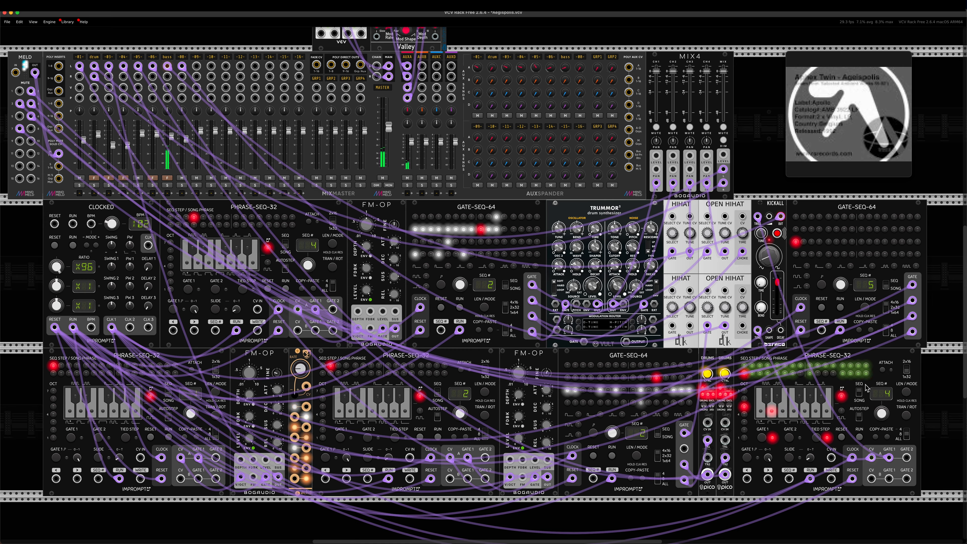
Step: Return the last PHRASE-SEQ-32 to song mode and adjust the upper FM-OP's release while playing the song from the start
click(860, 394)
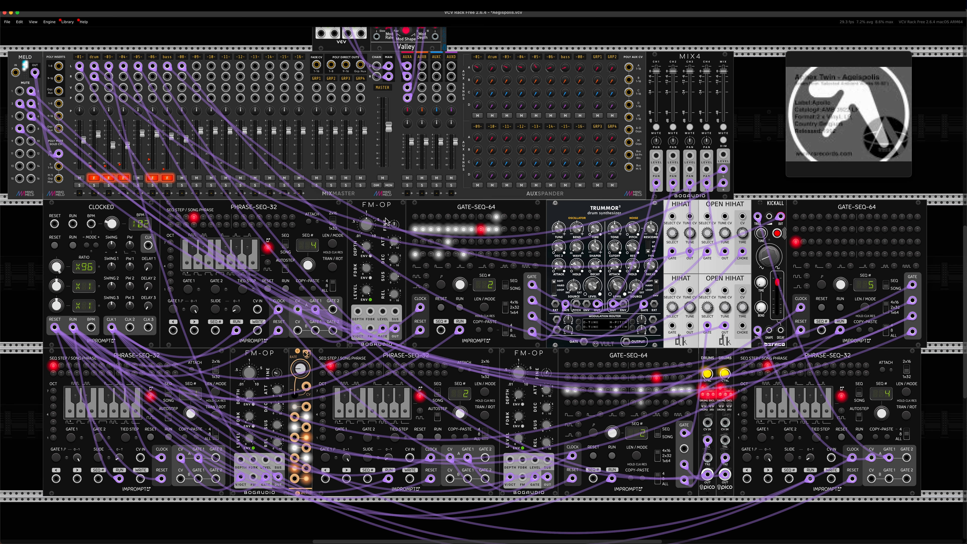
click(56, 247)
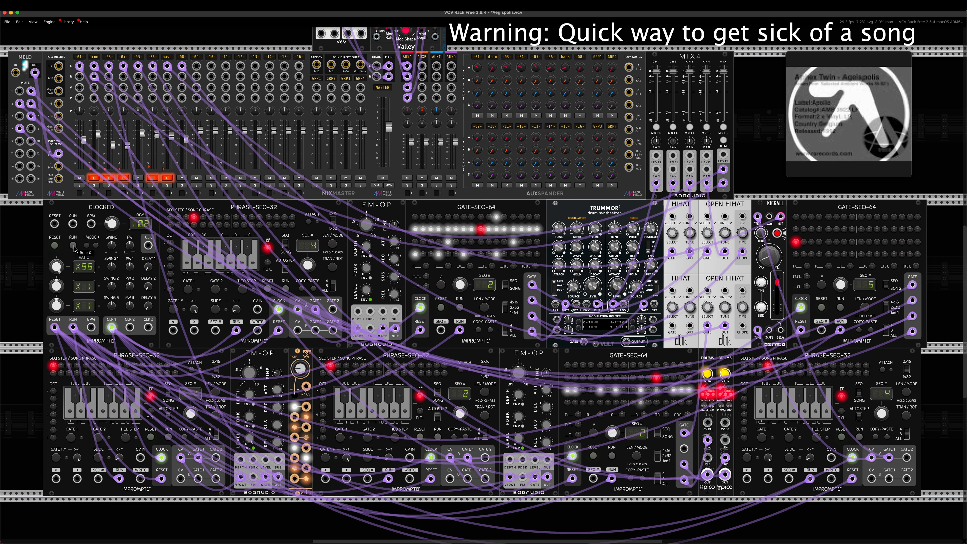
click(74, 246)
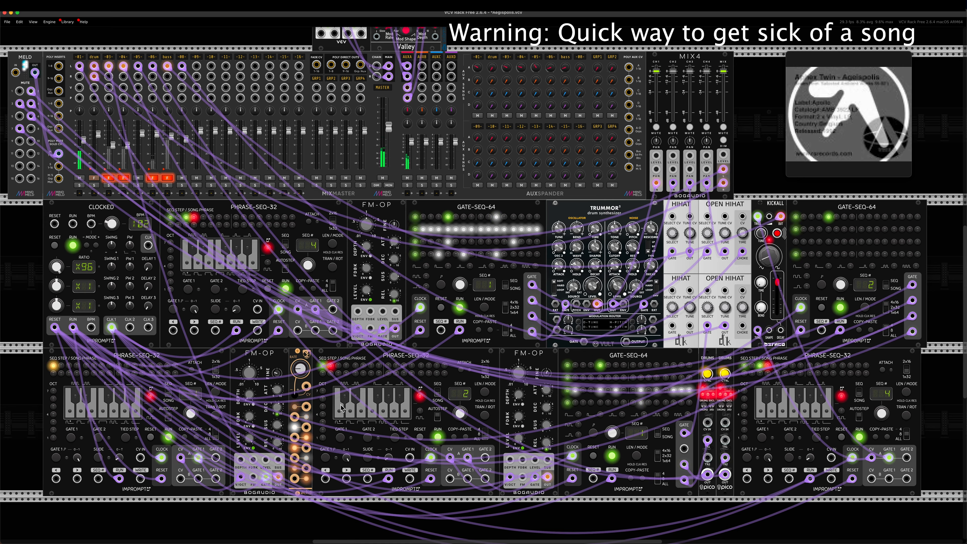
mouse_move(399, 261)
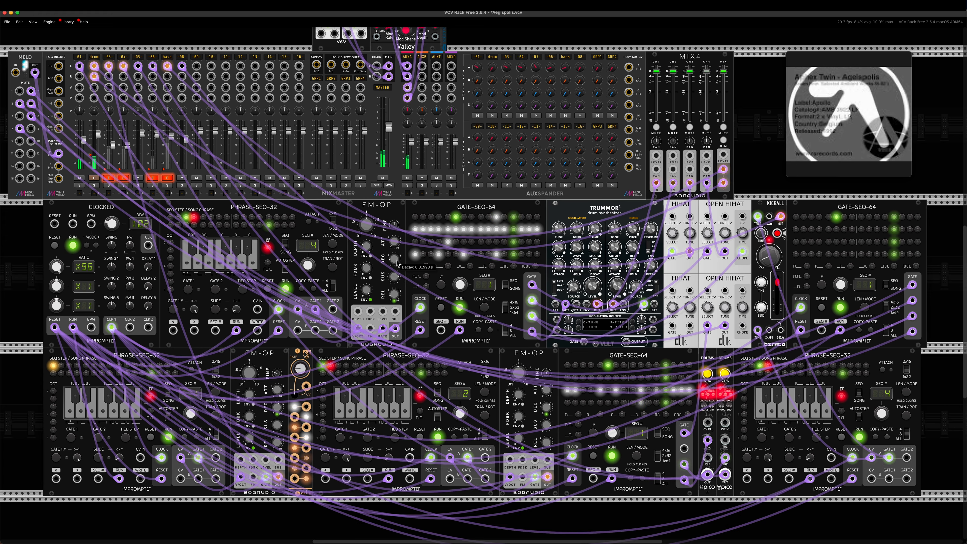
mouse_move(396, 296)
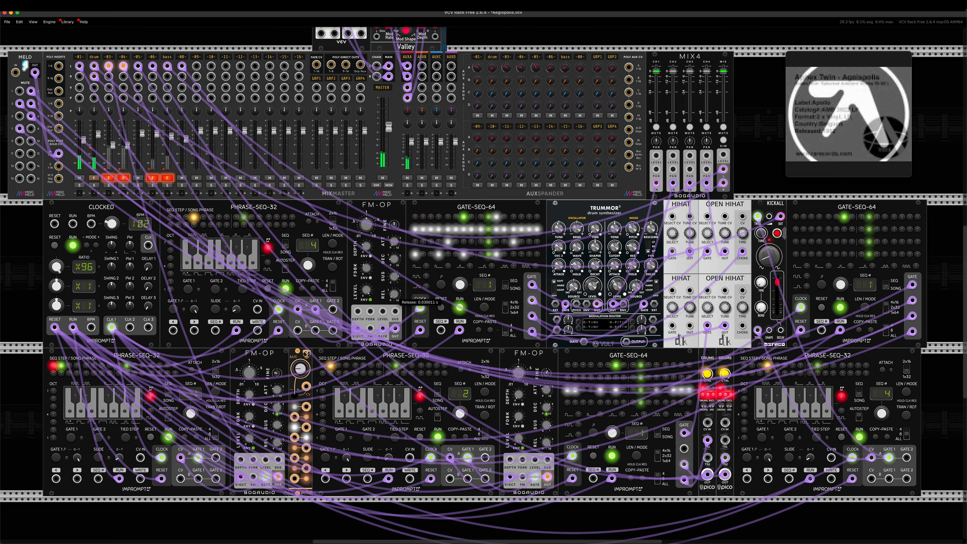
drag(395, 294, 395, 318)
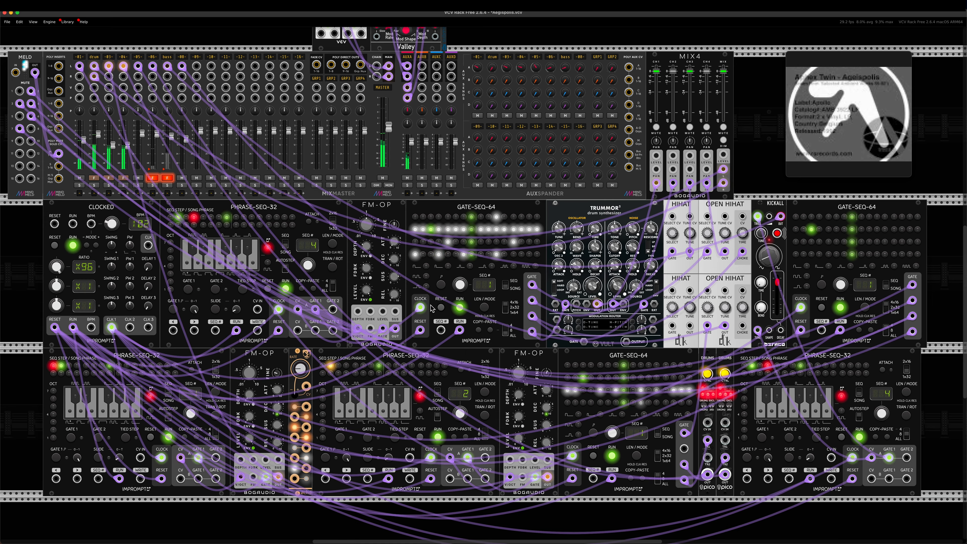
mouse_move(394, 298)
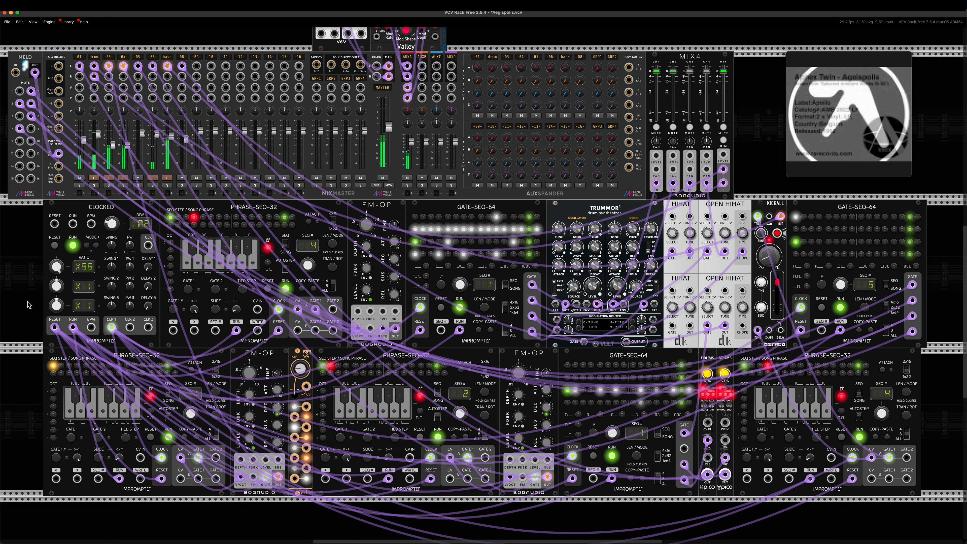
click(74, 247)
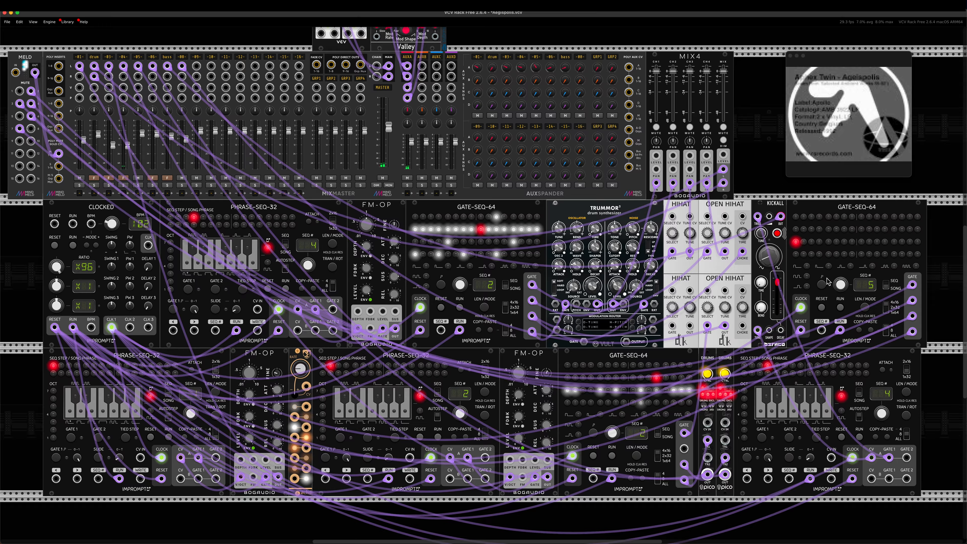
Step: Assign sequence 1 to song phrase 33 of the GATE-SEQ-64 beside KICKALL and select phrase 25
click(887, 287)
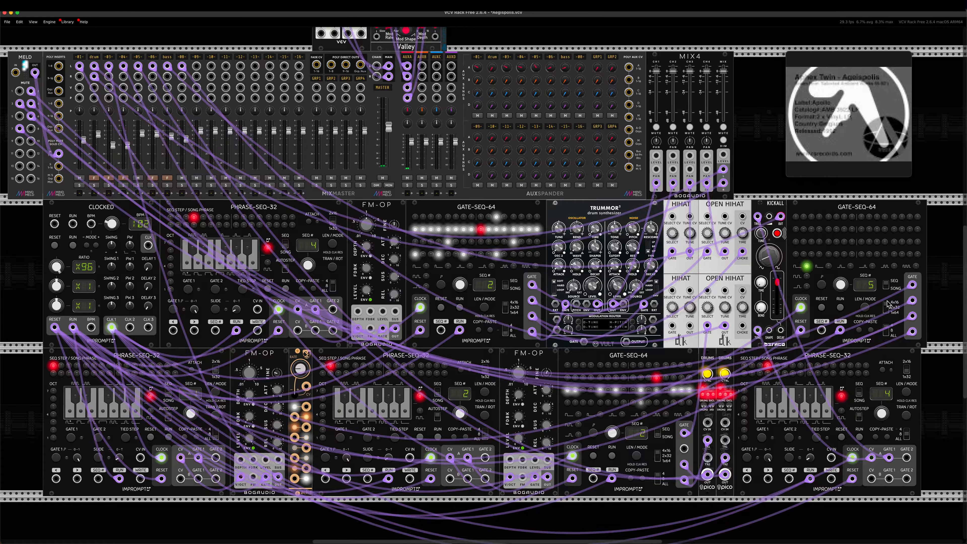
click(797, 242)
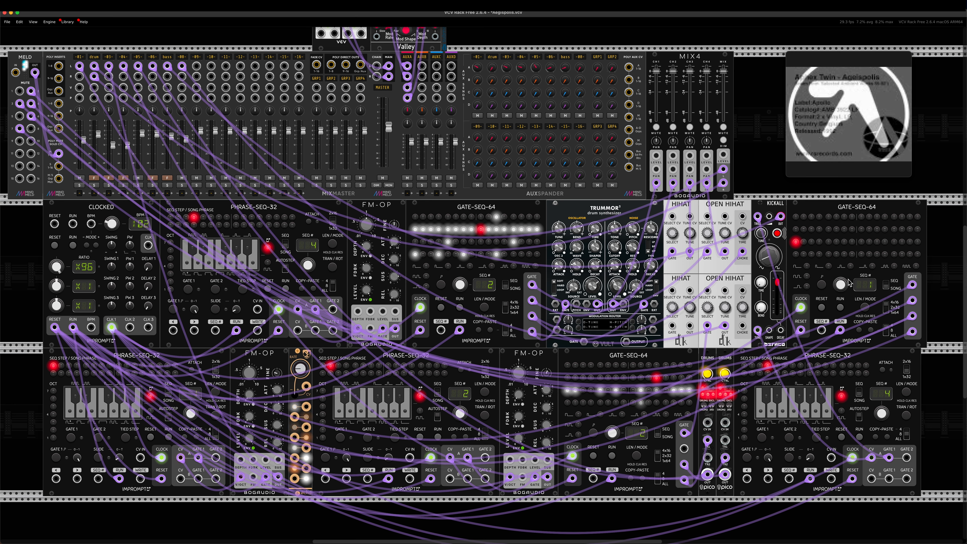
drag(848, 283, 828, 248)
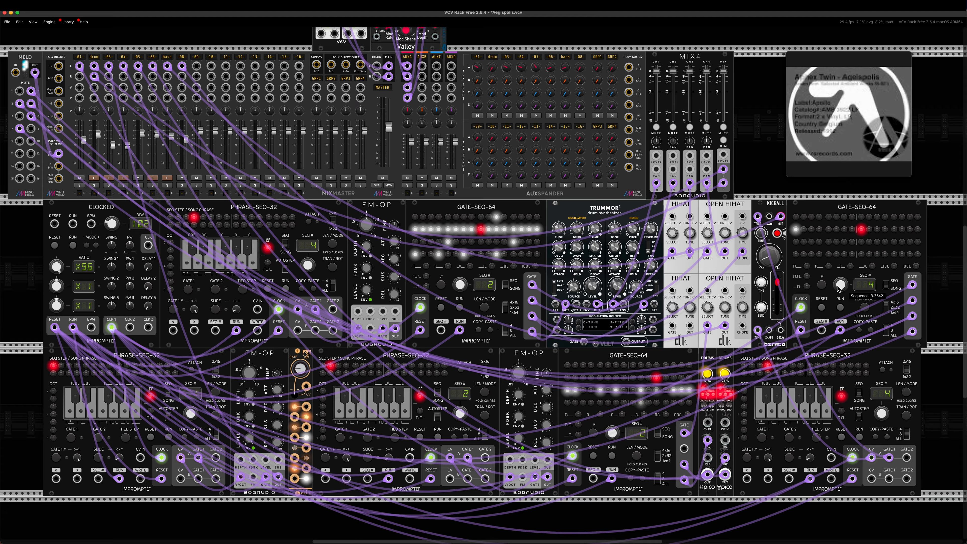
Step: Add a gate on the first step of row 1 to sequence 4 and return that GATE-SEQ-64 to song mode
click(886, 286)
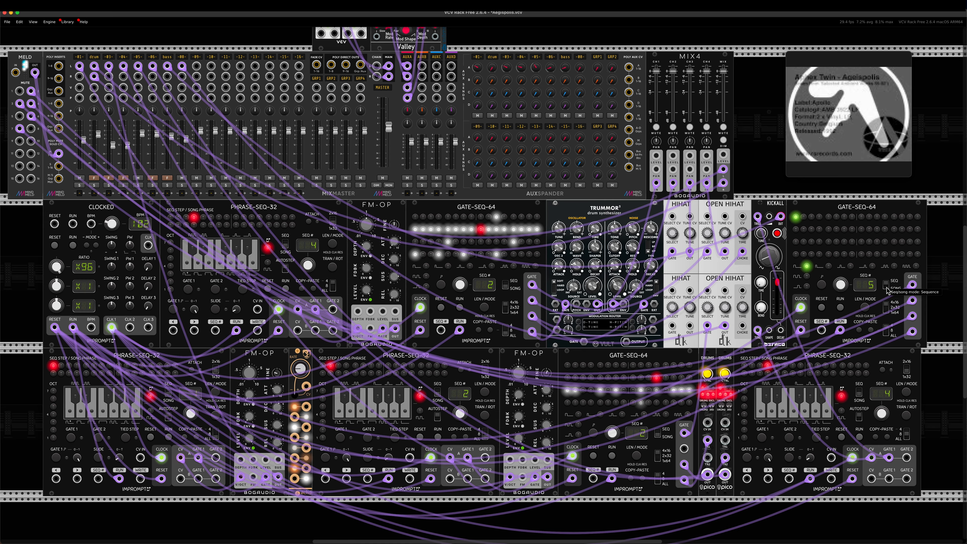
click(888, 287)
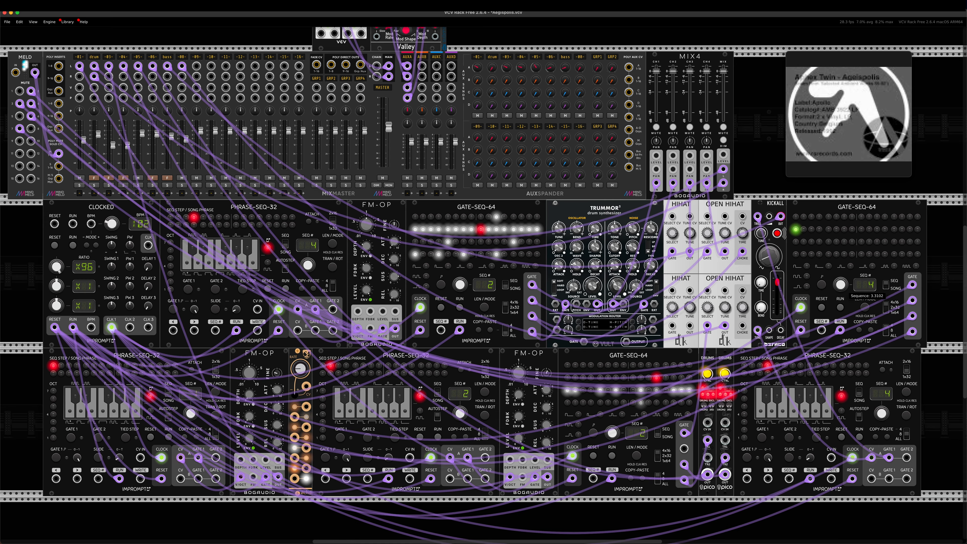
click(797, 221)
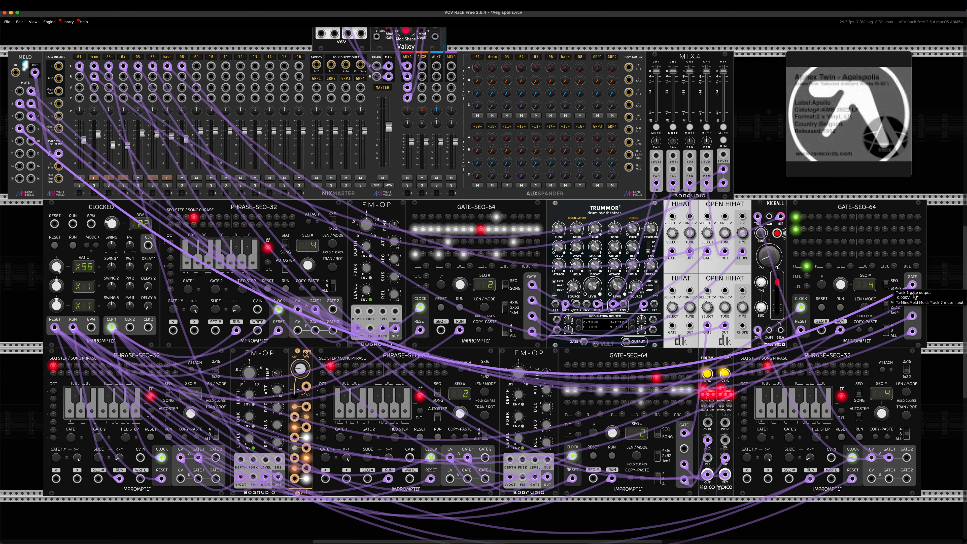
click(889, 286)
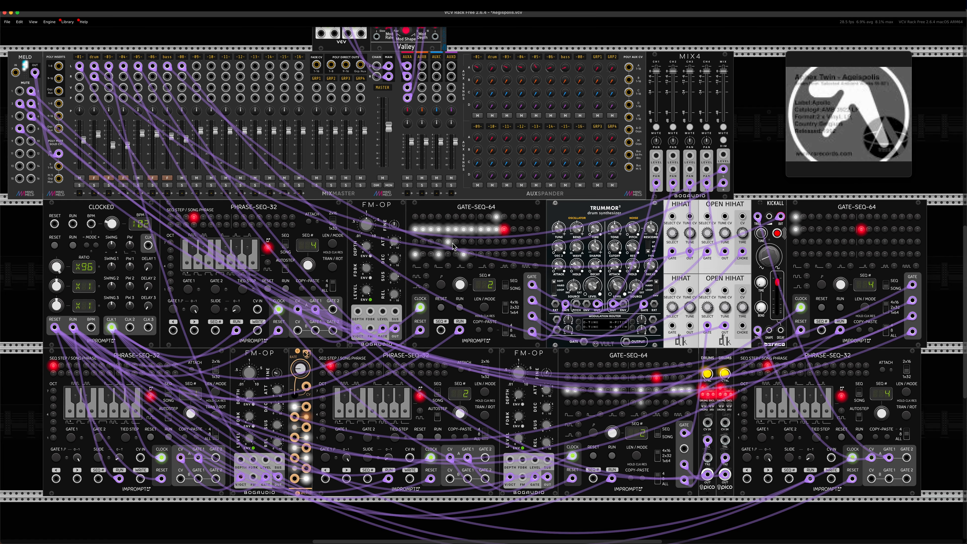
Step: Assign sequence 2 to further song phrases of the two drum GATE-SEQ-64 modules, continuing into row 3
drag(465, 283, 468, 284)
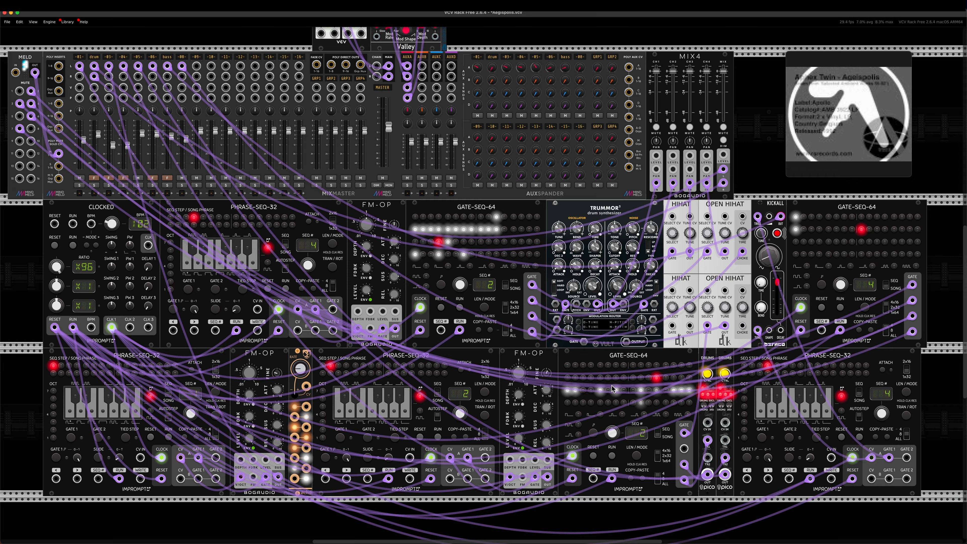
click(594, 391)
drag(612, 432, 612, 426)
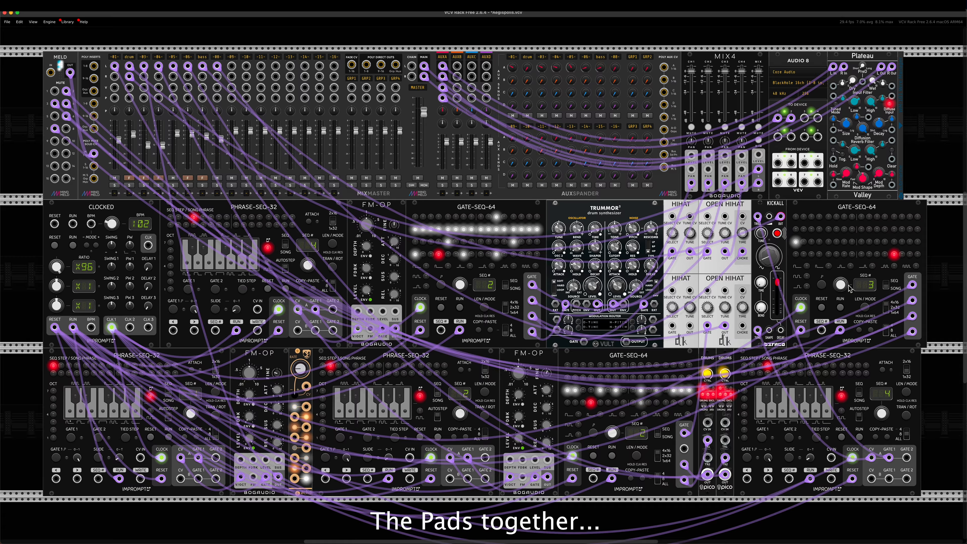
Step: Run the song with all pads, adjusting track 8's AUX A send and setting its level to about -4 dB
click(73, 247)
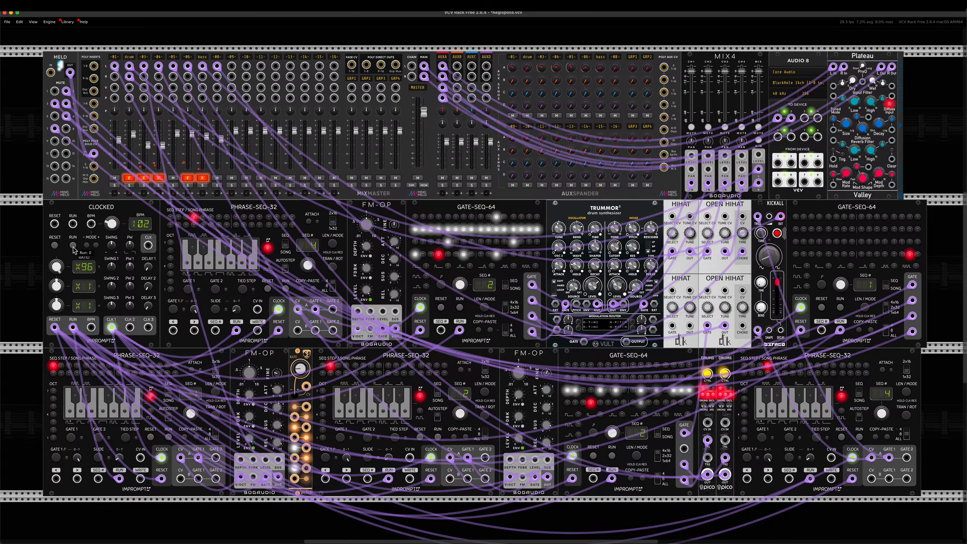
click(73, 247)
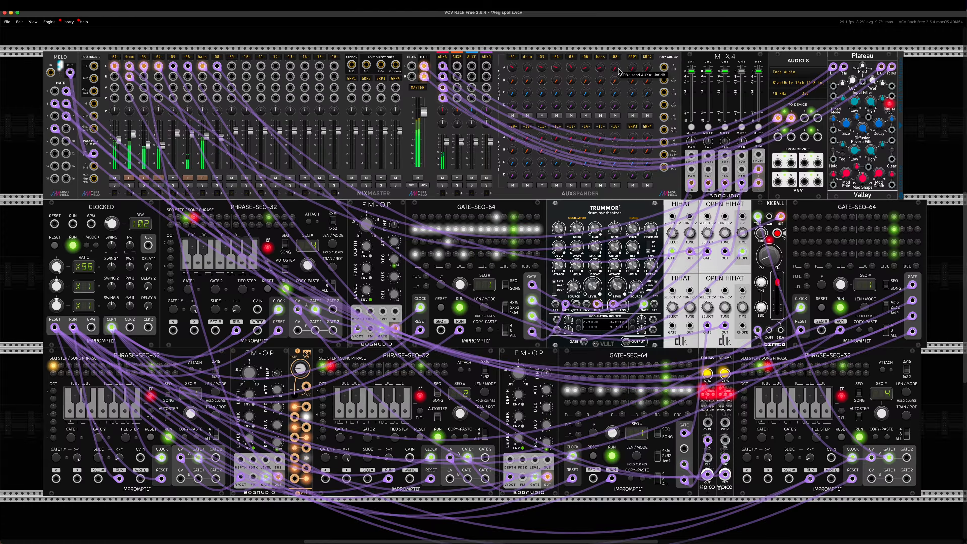
mouse_move(614, 68)
mouse_down()
mouse_move(615, 43)
mouse_move(616, 69)
mouse_up()
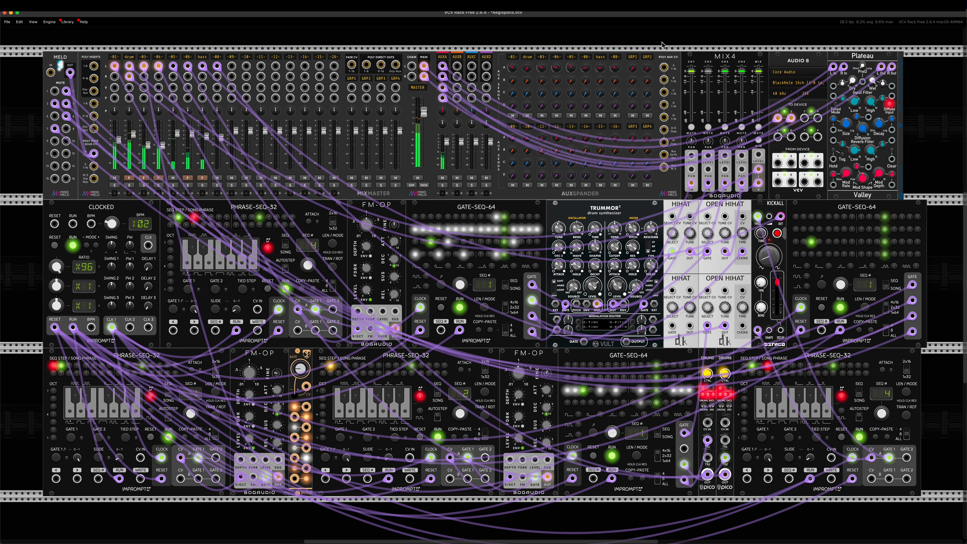
drag(206, 136, 221, 136)
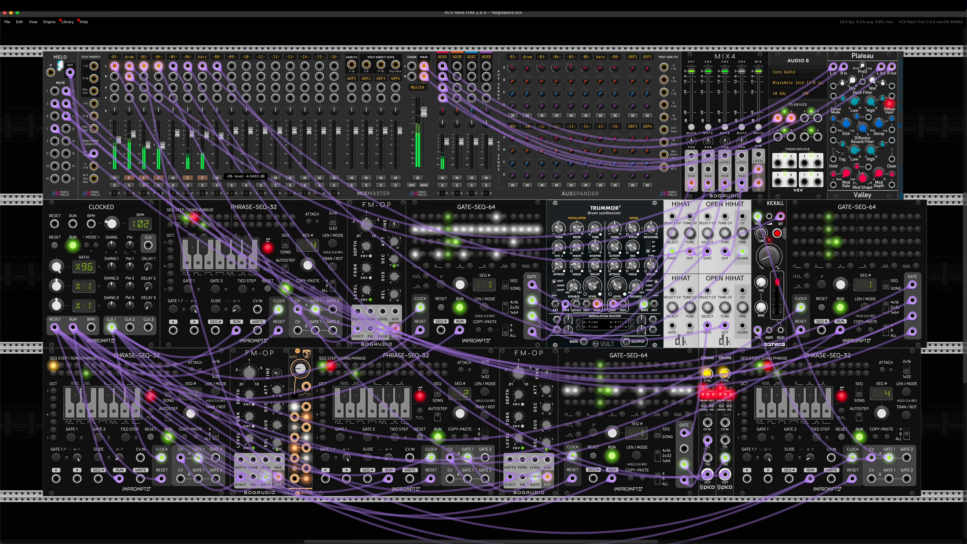